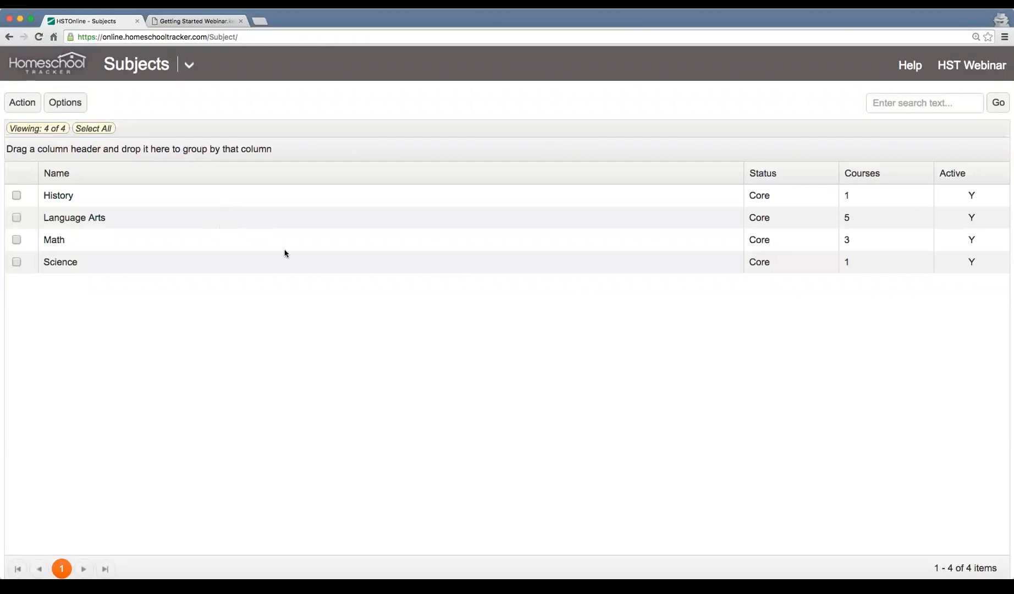
- Open the History subject for editing, try the Elective status, and save it as Core
click(458, 202)
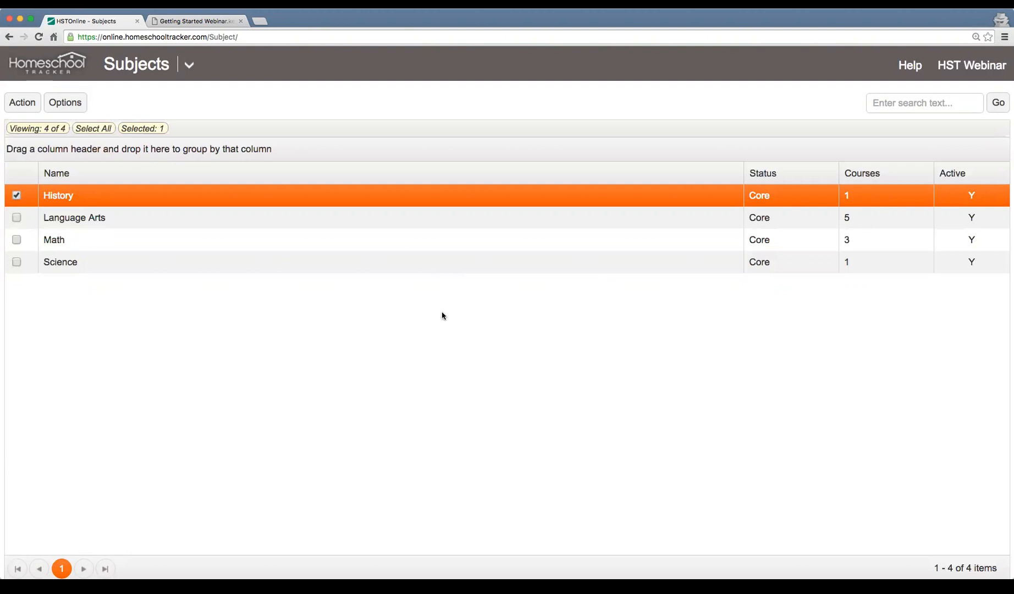
double_click(407, 200)
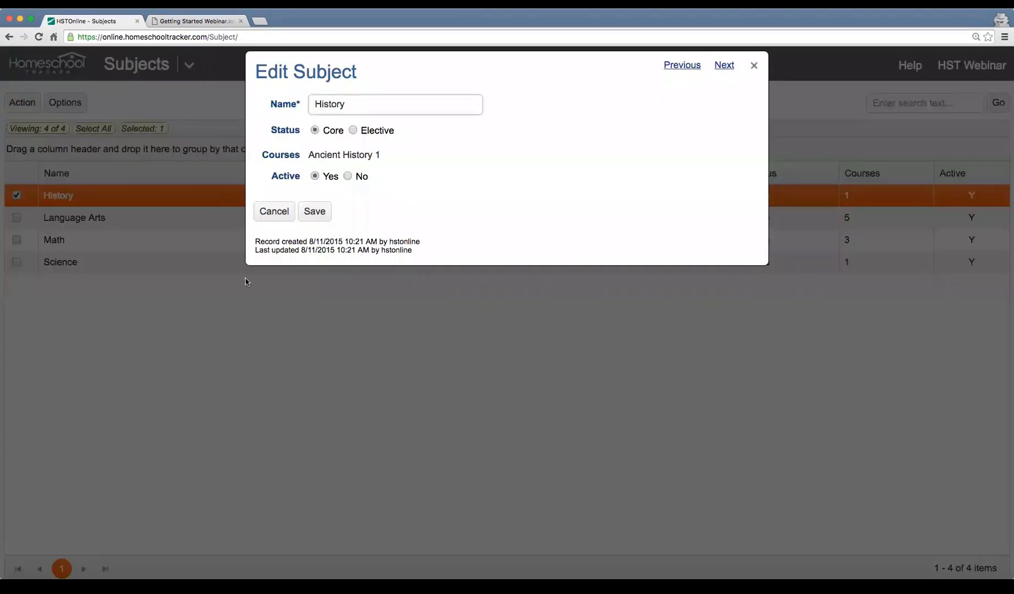
click(352, 130)
click(314, 130)
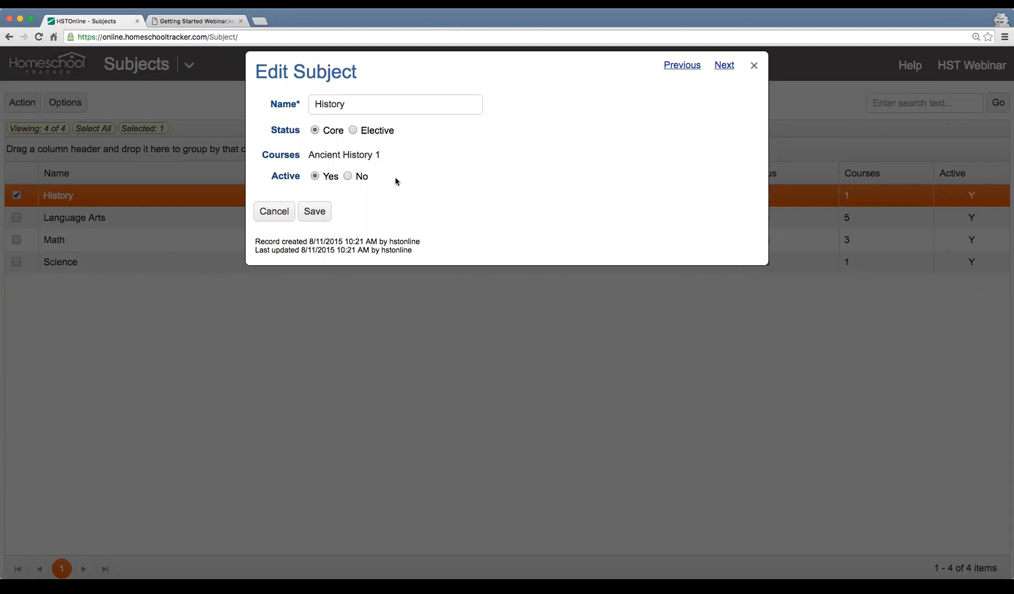
click(314, 211)
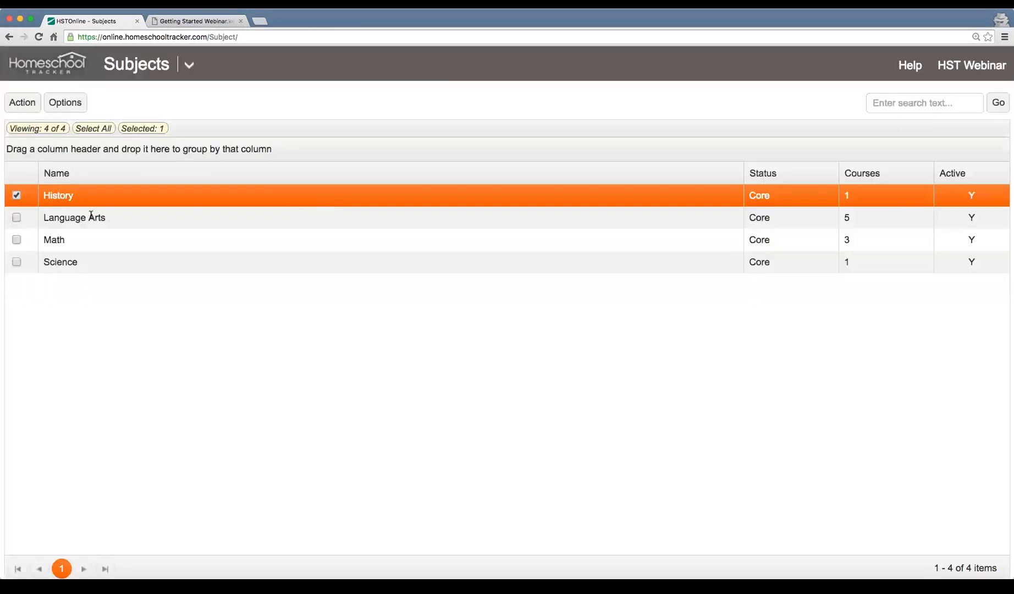
click(28, 105)
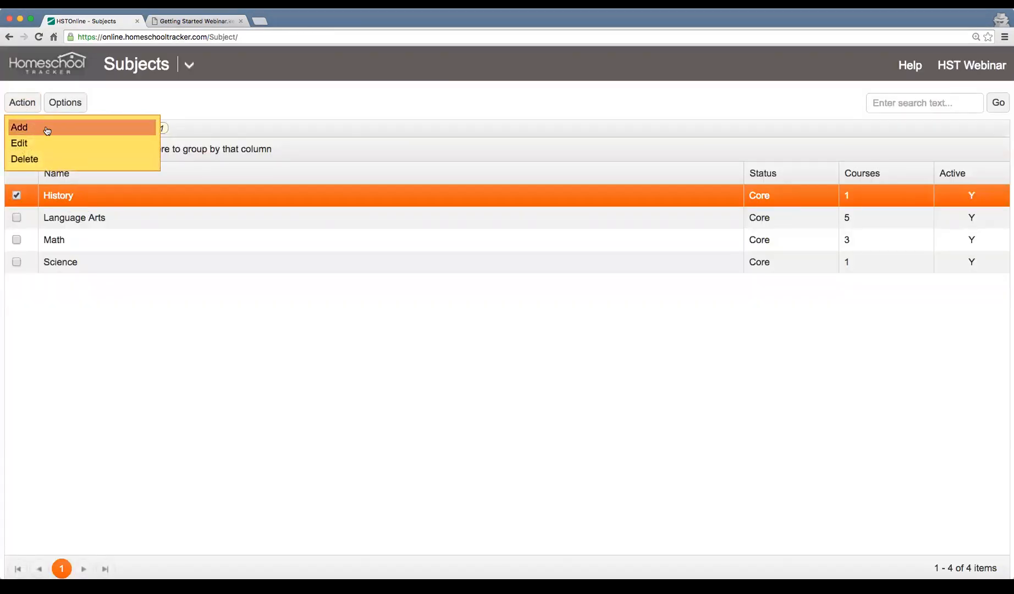
click(47, 130)
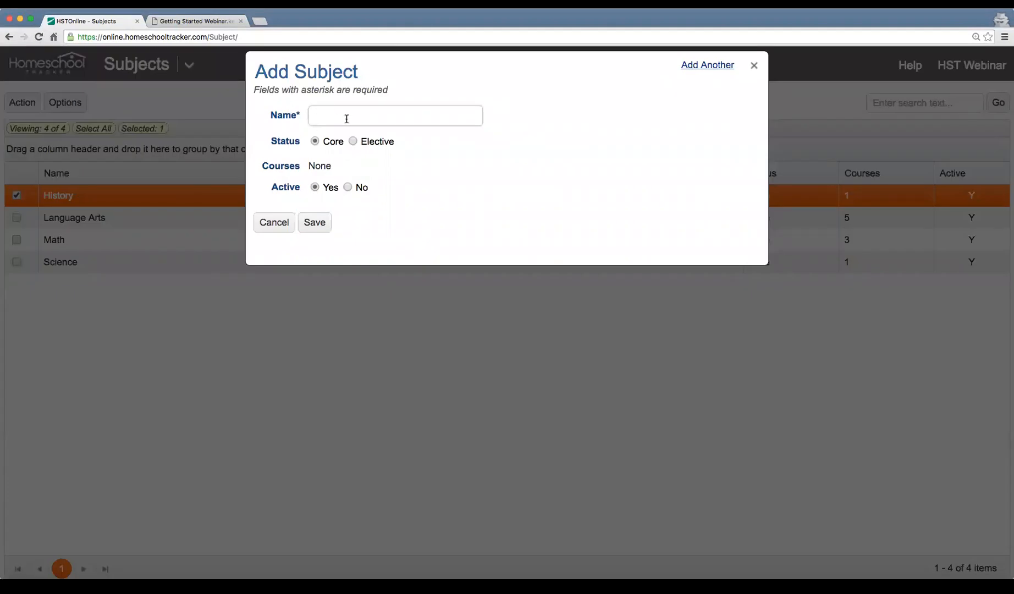
click(275, 224)
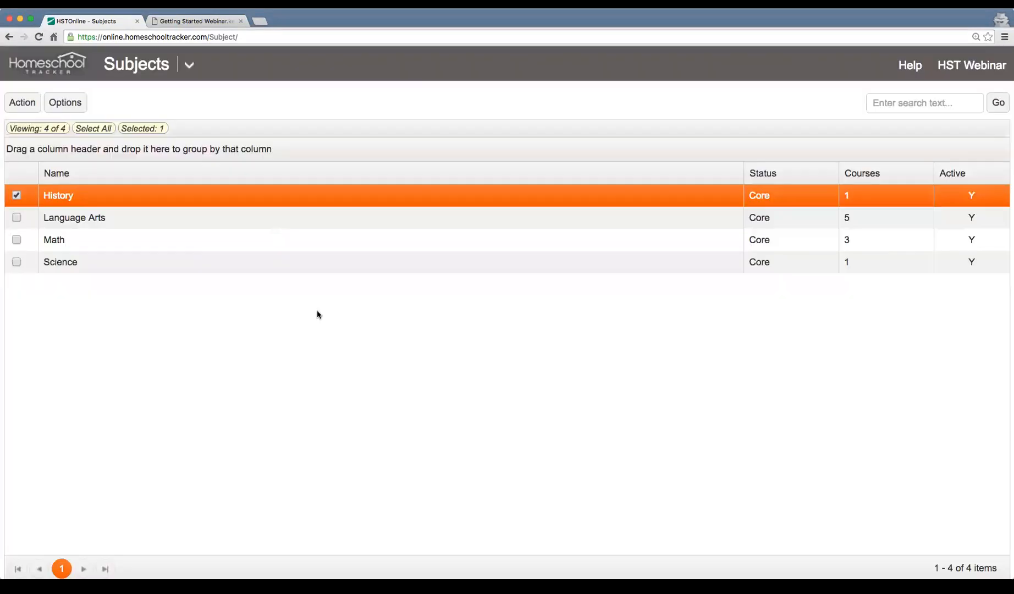
- Go from the Subjects list to the Courses list under Manage Lists
click(189, 64)
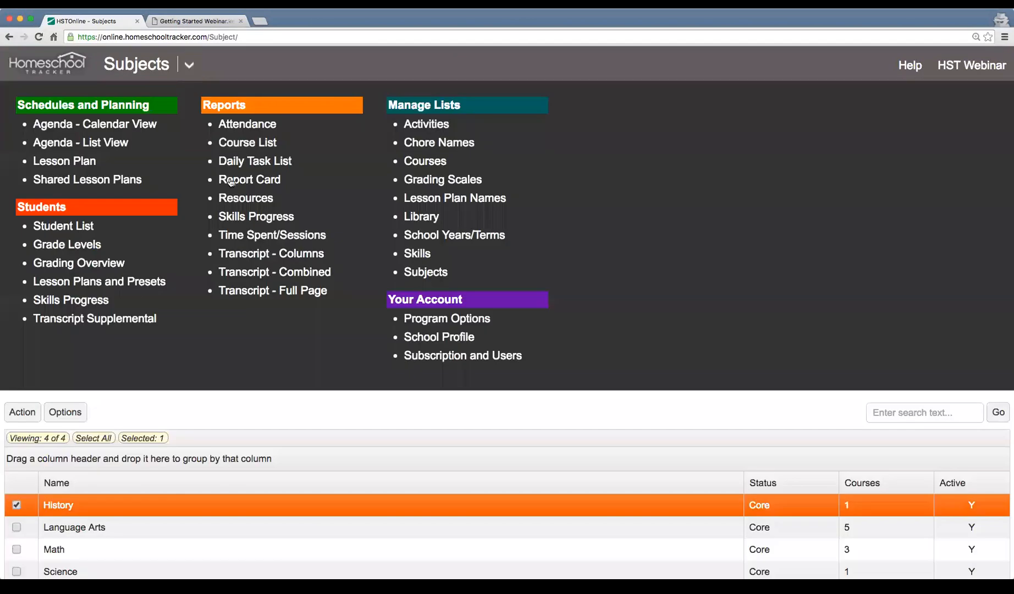
click(421, 161)
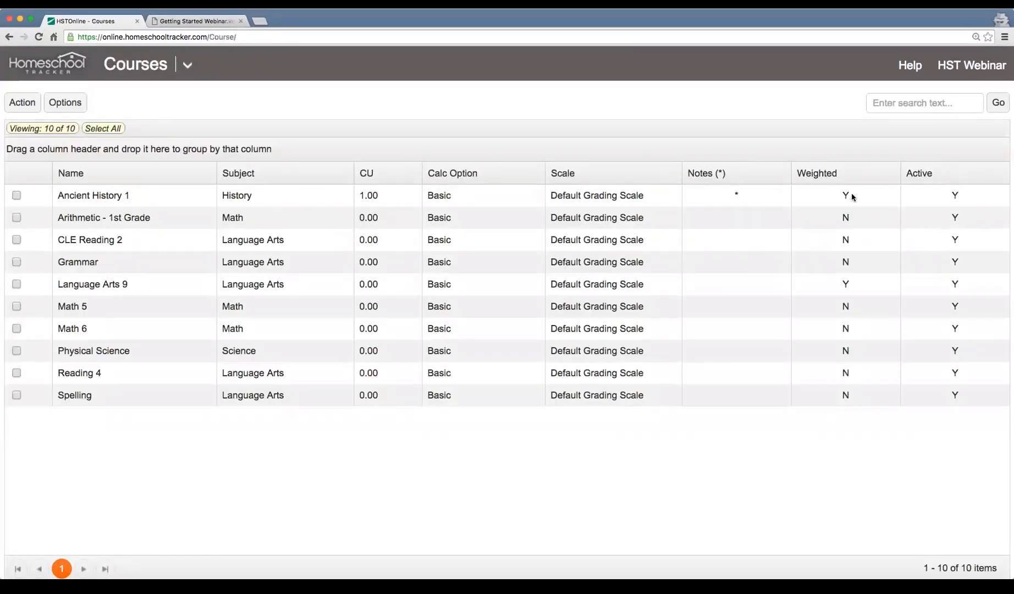
- Open the Ancient History 1 course, try turning off weighted grading, and discard the change
click(165, 199)
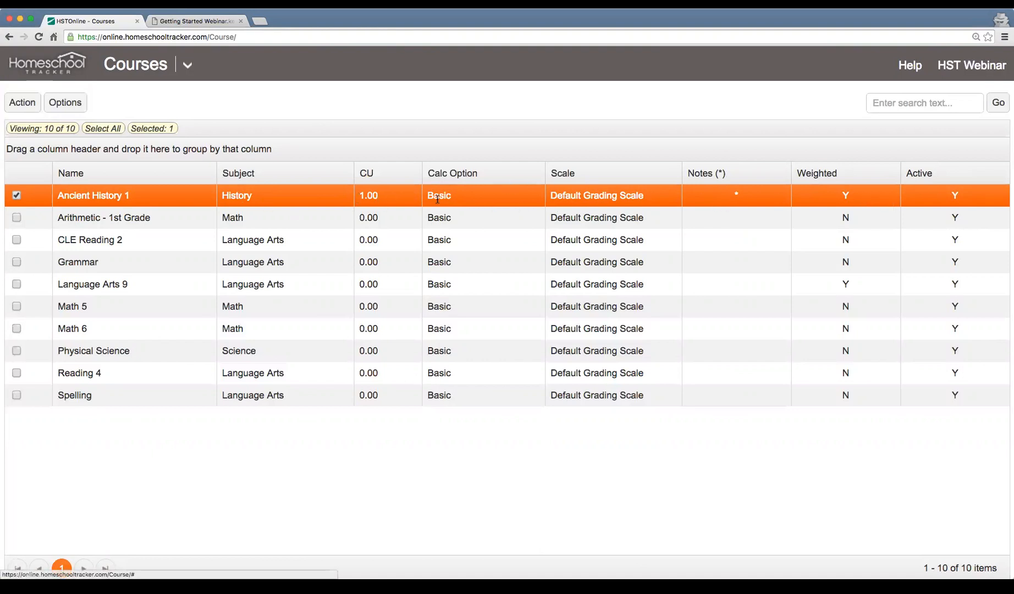
double_click(391, 198)
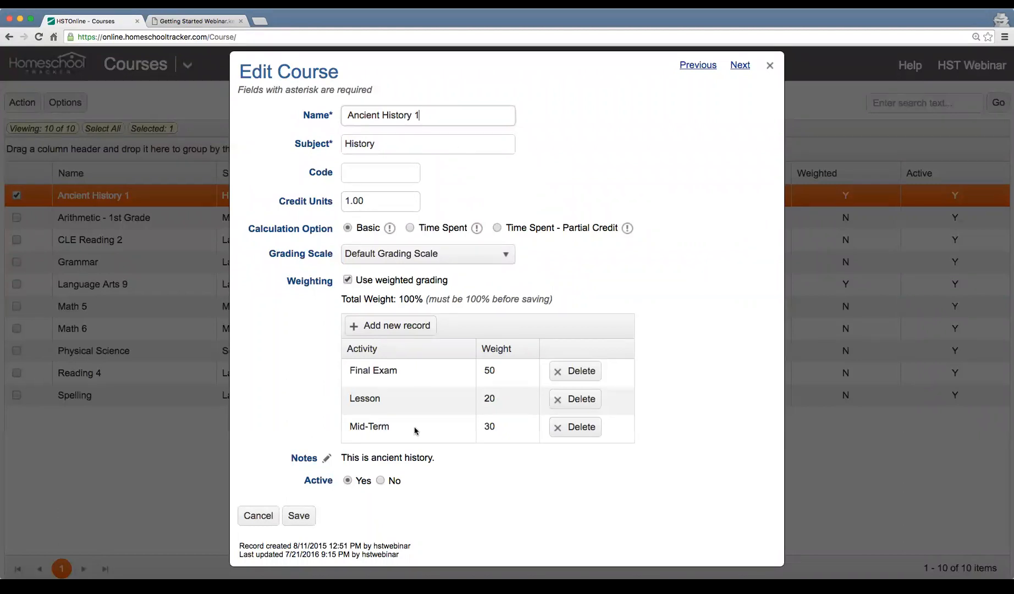
click(346, 281)
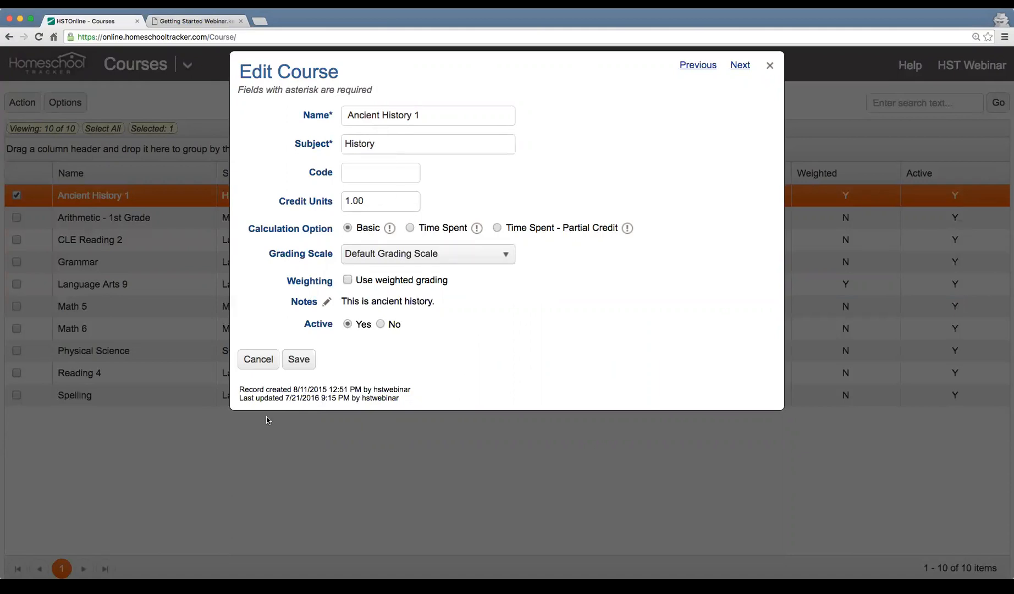
click(258, 359)
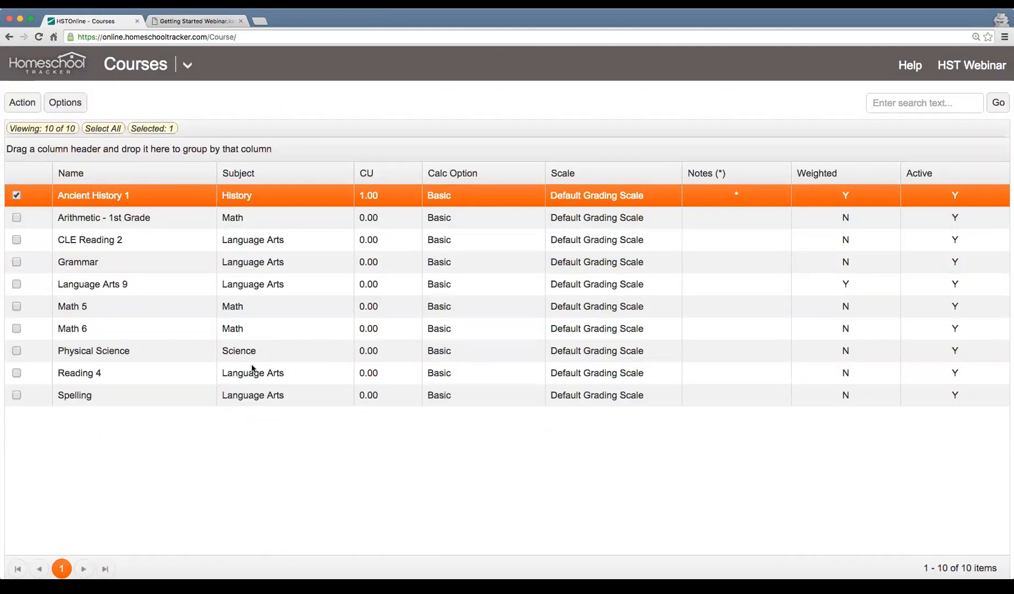
- Look over the Subjects/Courses slide in the Getting Started Webinar PDF and return to the Courses list
key(ctrl+Tab)
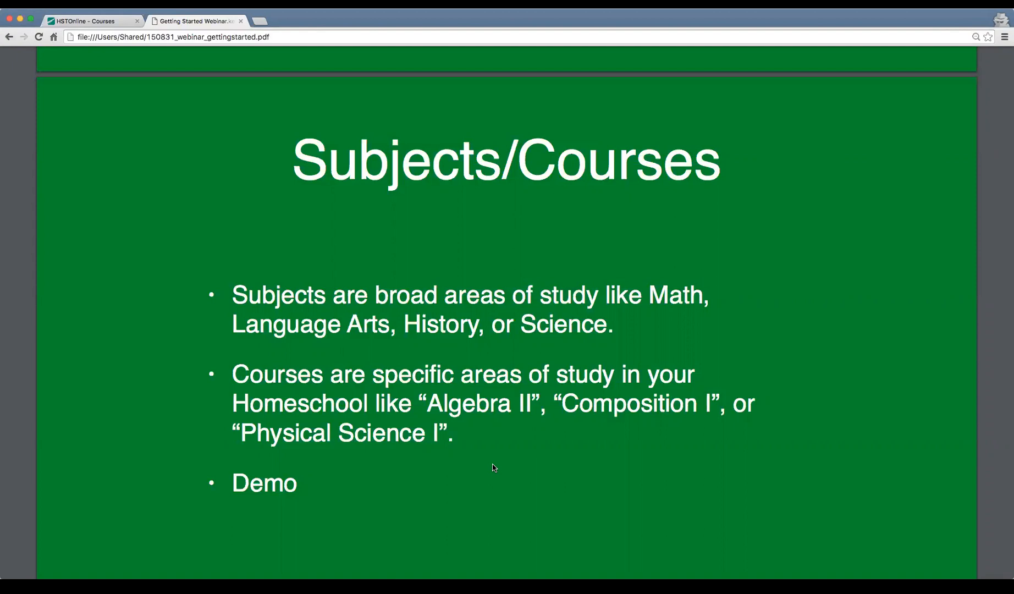
scroll(493, 467, down, 10)
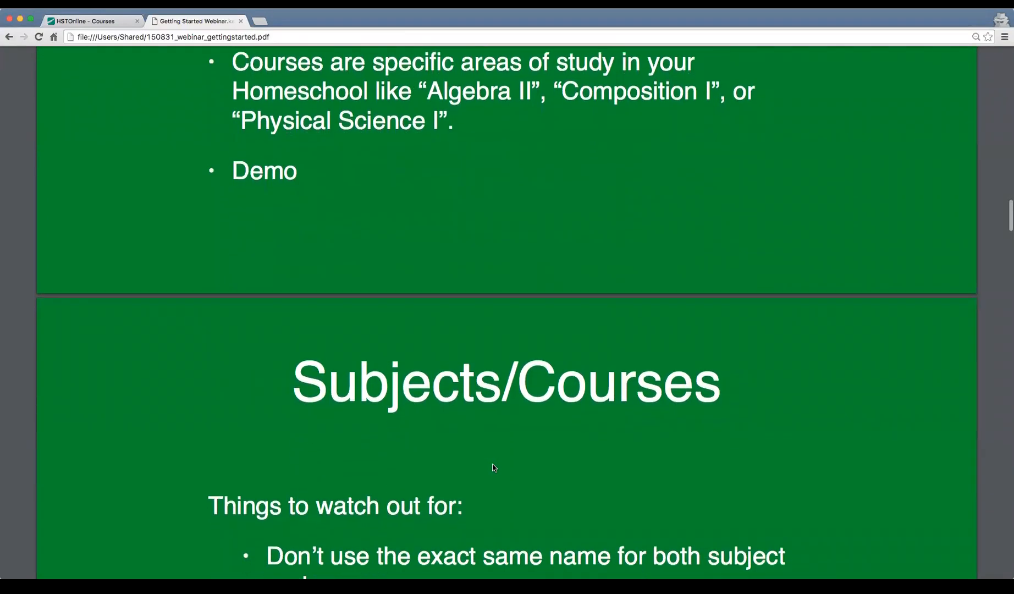
scroll(493, 468, up, 6)
scroll(493, 467, up, 3)
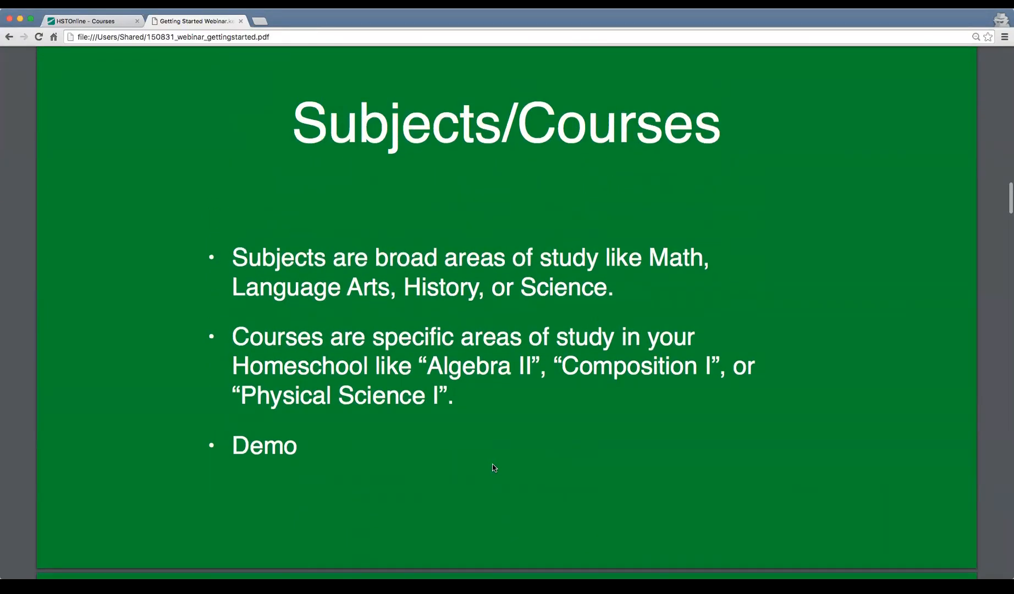
key(ctrl+shift+Tab)
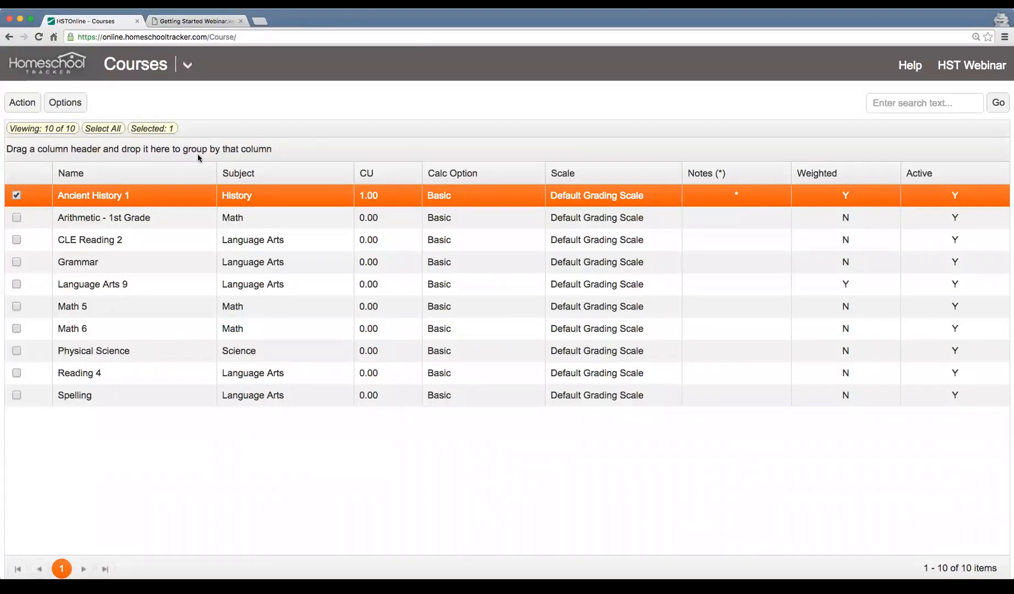
- Start a new course named Reading 1 and assign it to the Language Arts subject
click(16, 104)
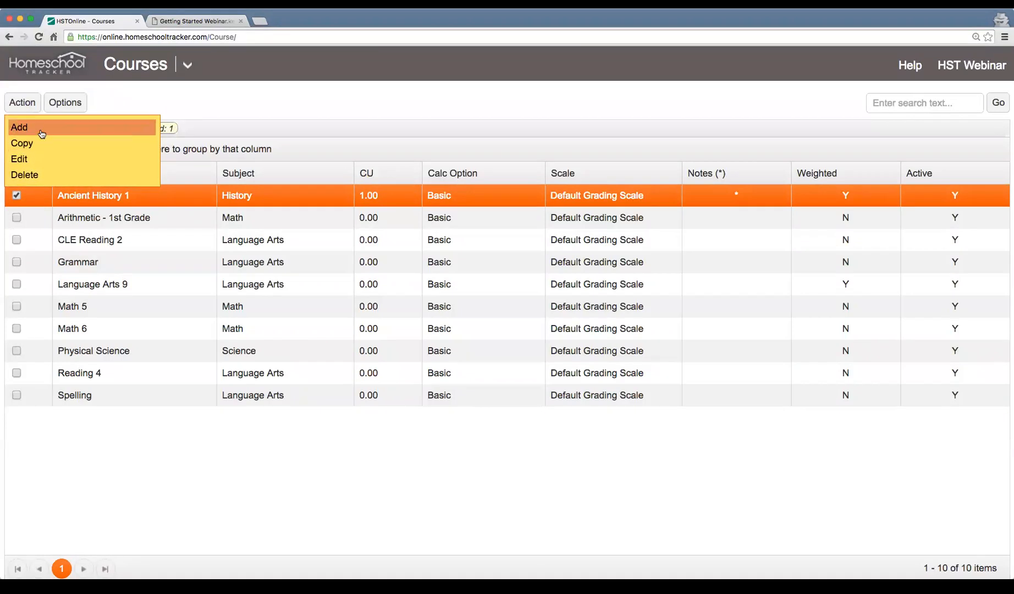
click(41, 131)
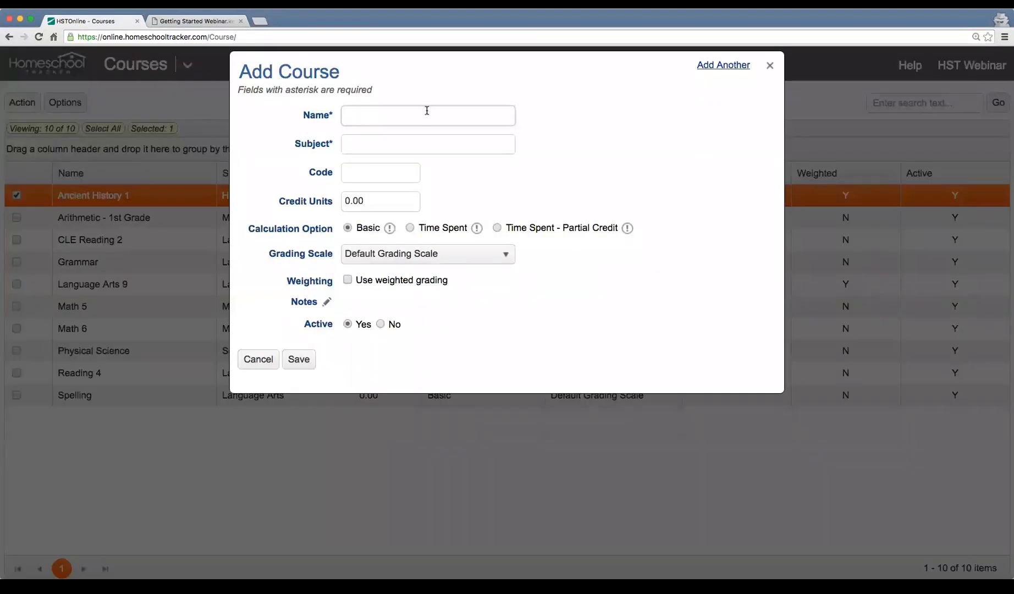
text(Reading 1)
key(Tab)
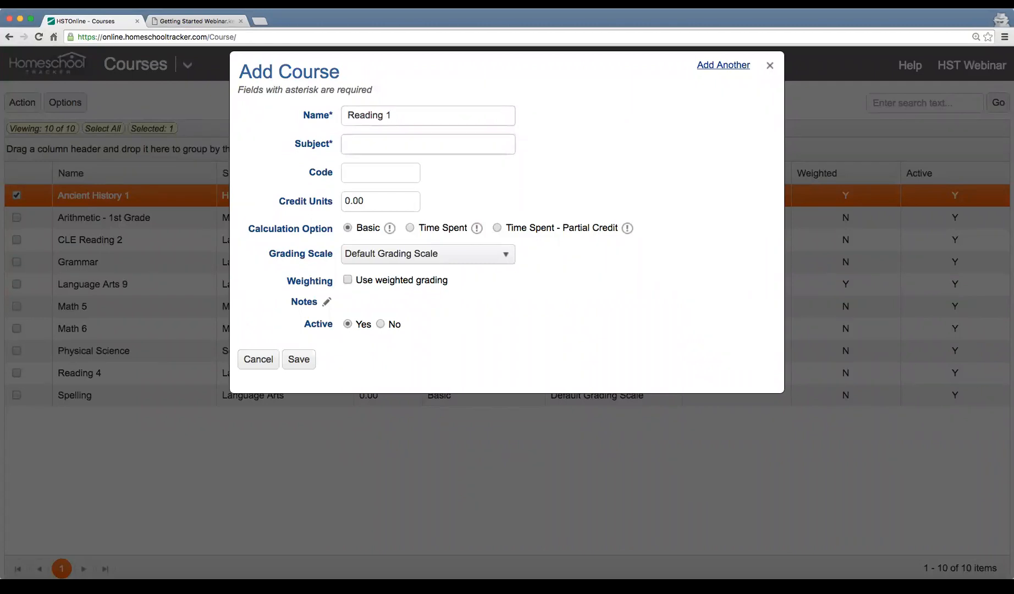
text(langu)
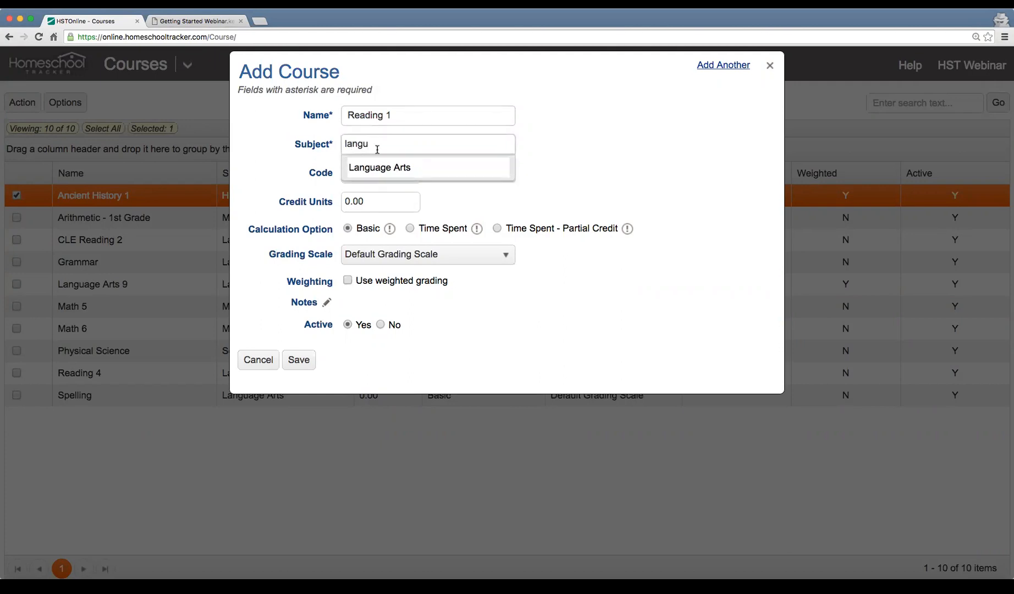
click(412, 167)
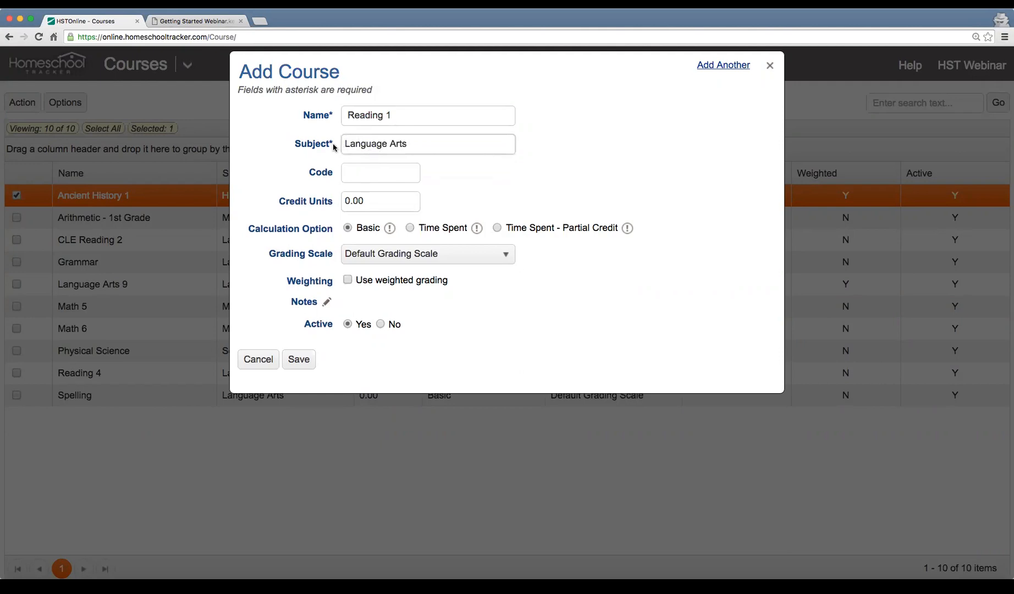
- Clear the new course's subject and choose Language Arts again from the suggested subjects
drag(426, 143, 296, 140)
key(BackSpace)
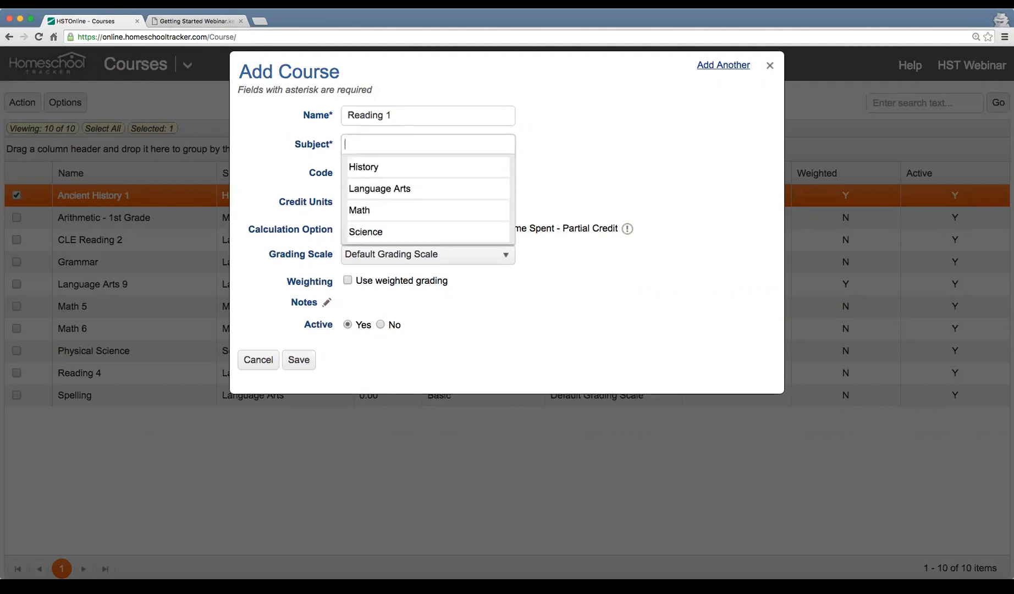
text(langu)
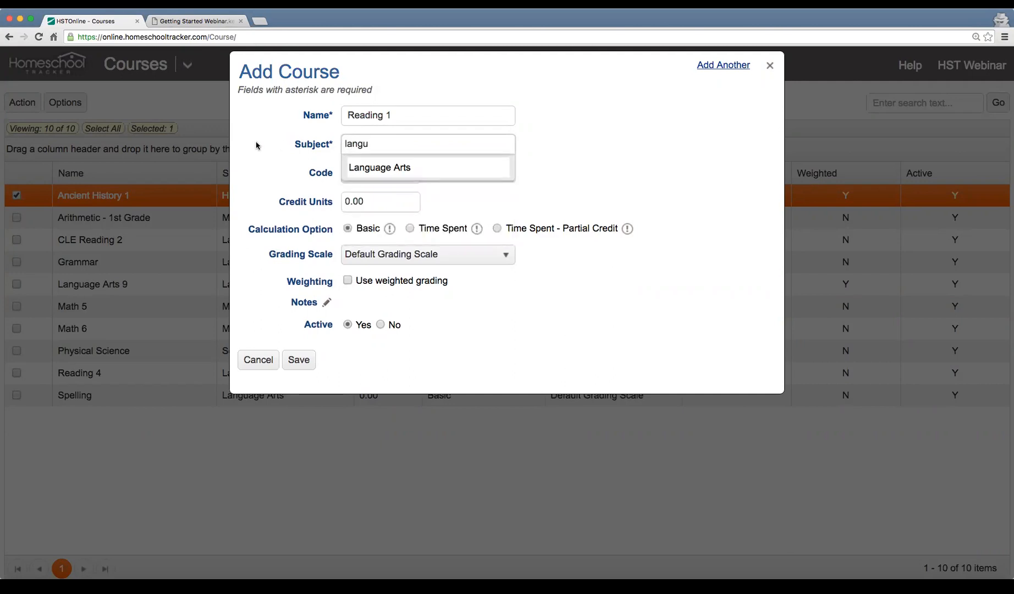
drag(295, 143, 340, 142)
click(377, 144)
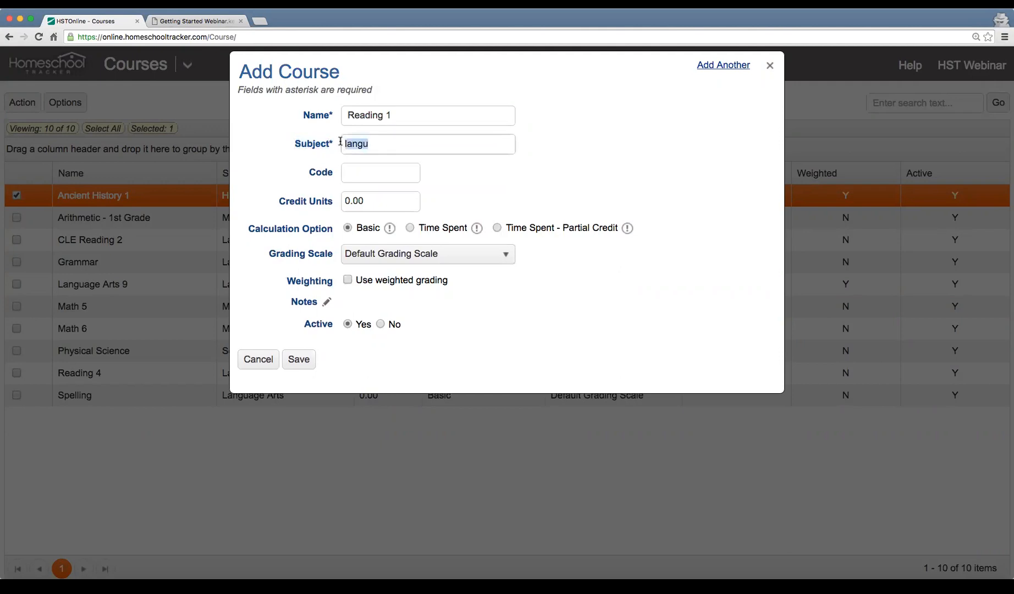
key(BackSpace)
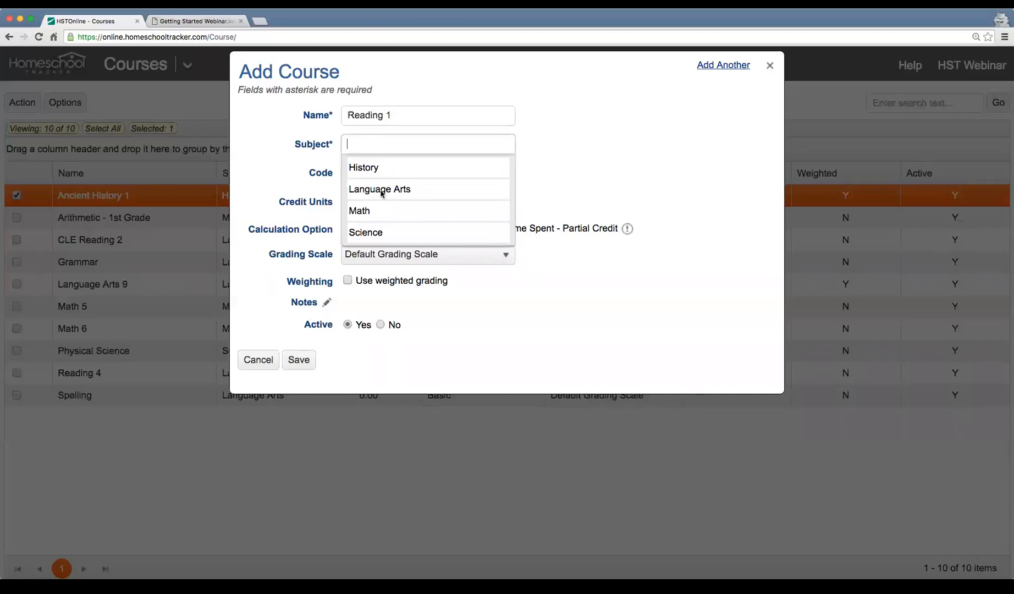
click(432, 190)
- Save the new course with the code left blank, and select Reading 1 in the refreshed course list
click(361, 174)
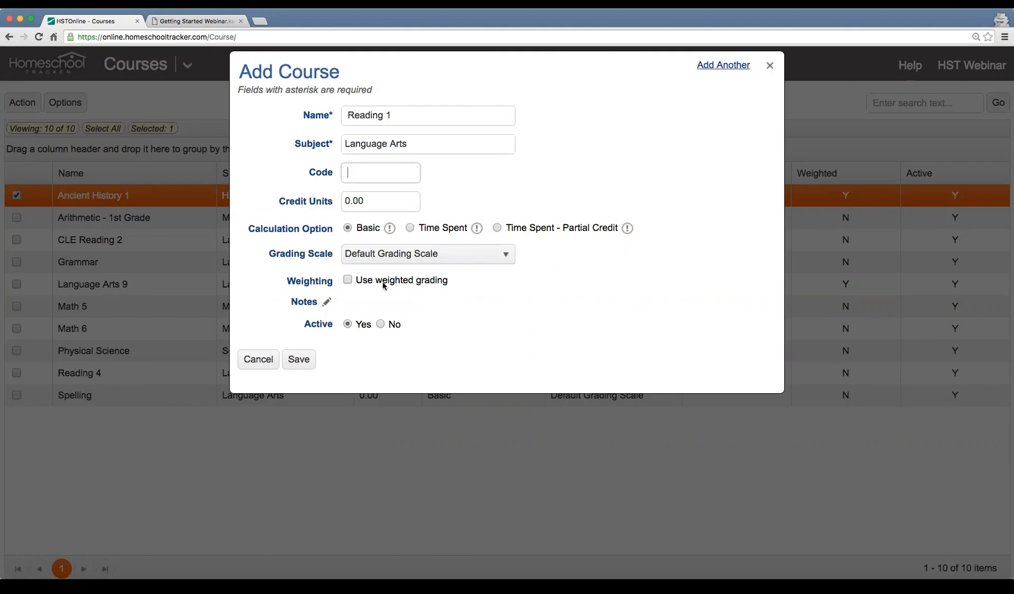
click(298, 359)
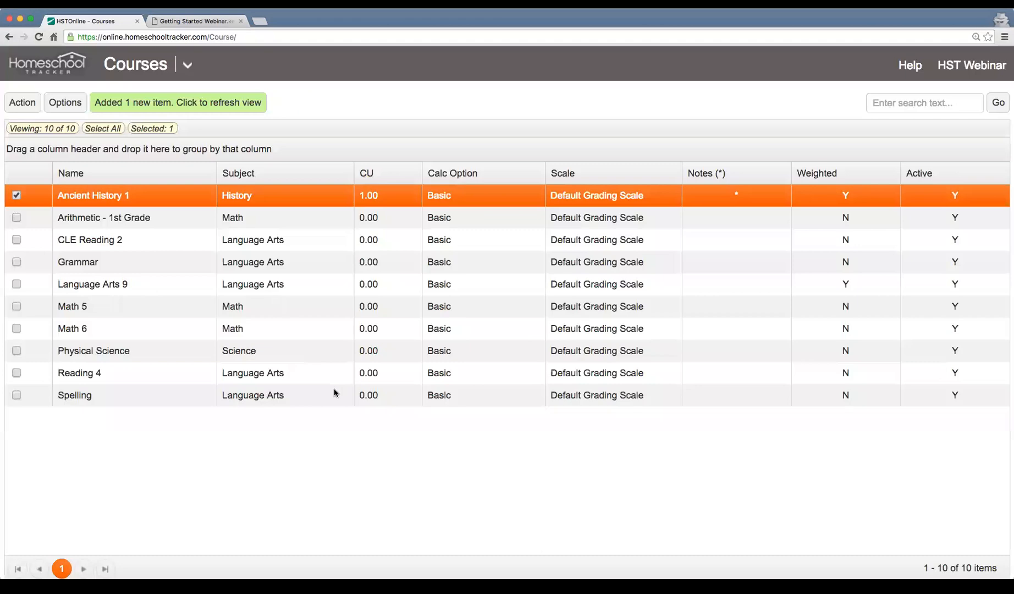
click(197, 102)
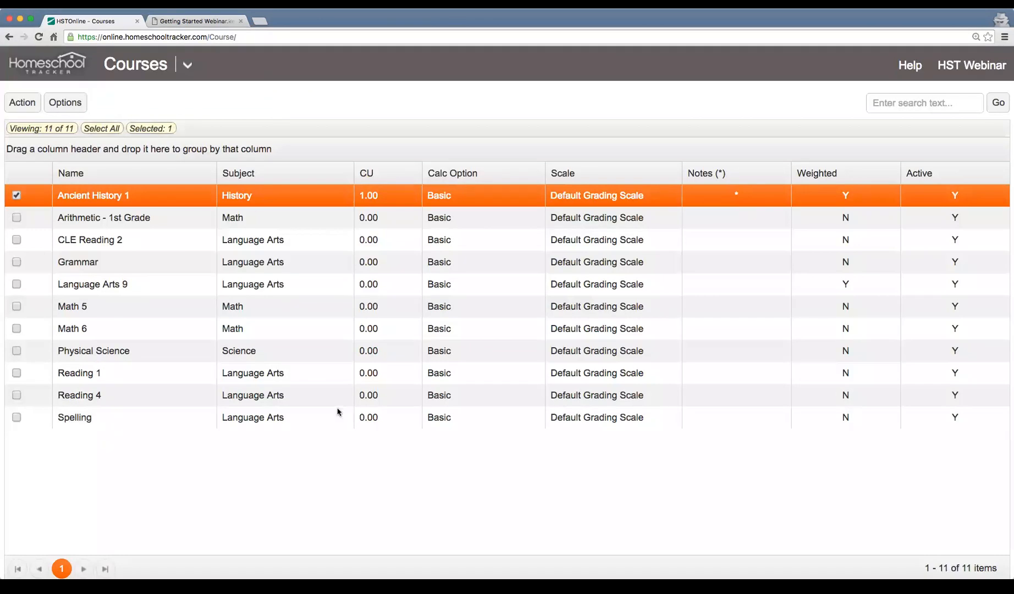
click(292, 380)
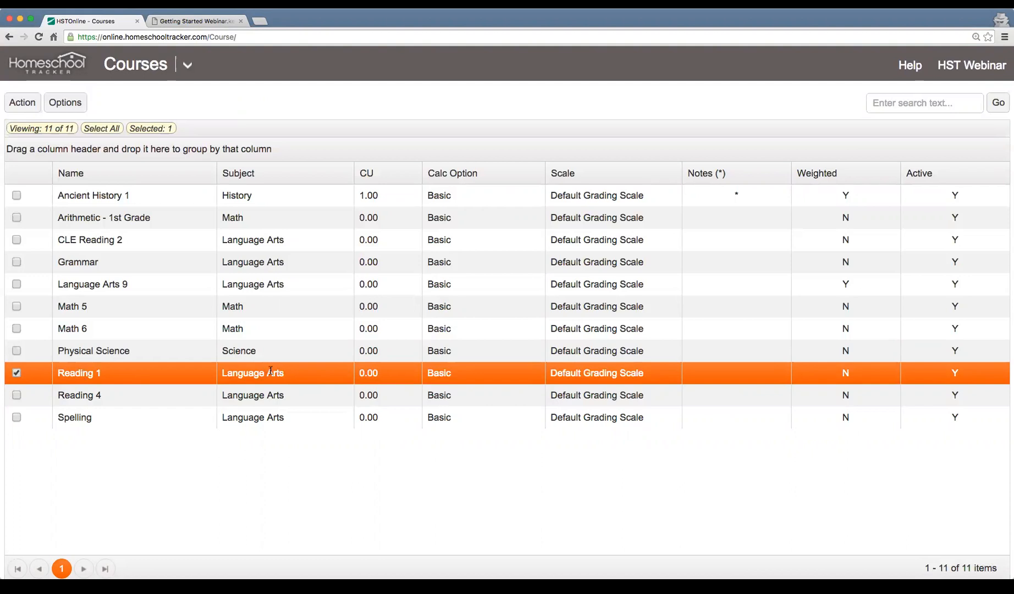
- Find the "Things to watch out for" slide in the webinar PDF and highlight its tip about not using identical subject and course names
click(160, 22)
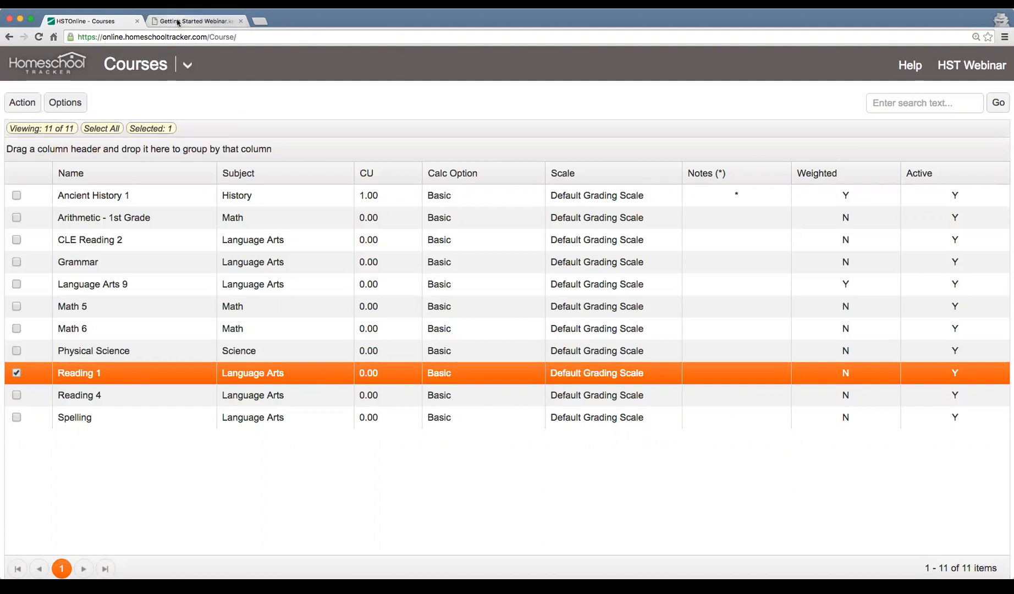
scroll(474, 351, down, 7)
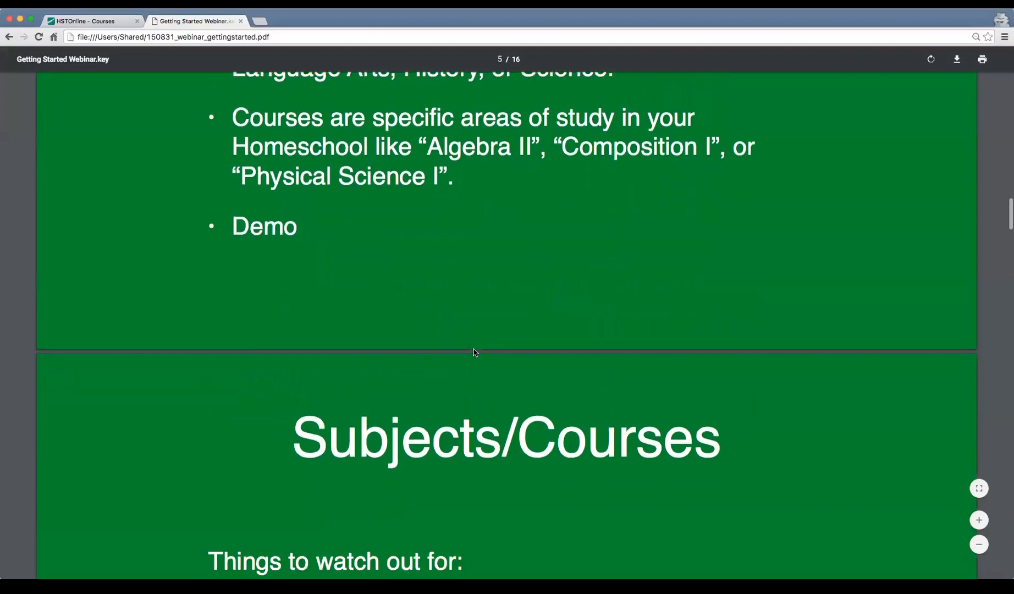
scroll(474, 352, down, 5)
scroll(476, 354, up, 1)
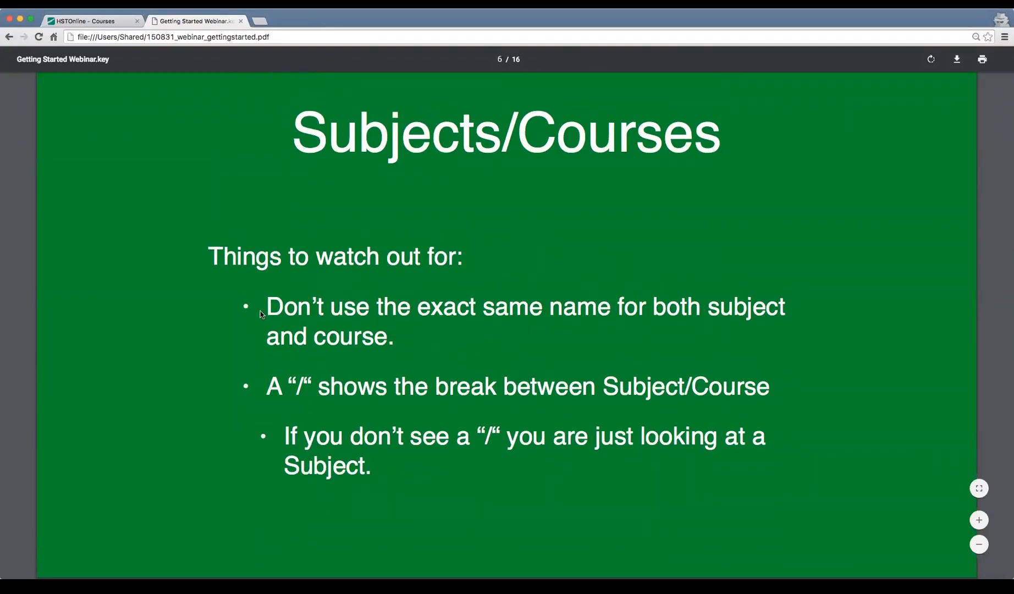
drag(267, 306, 404, 333)
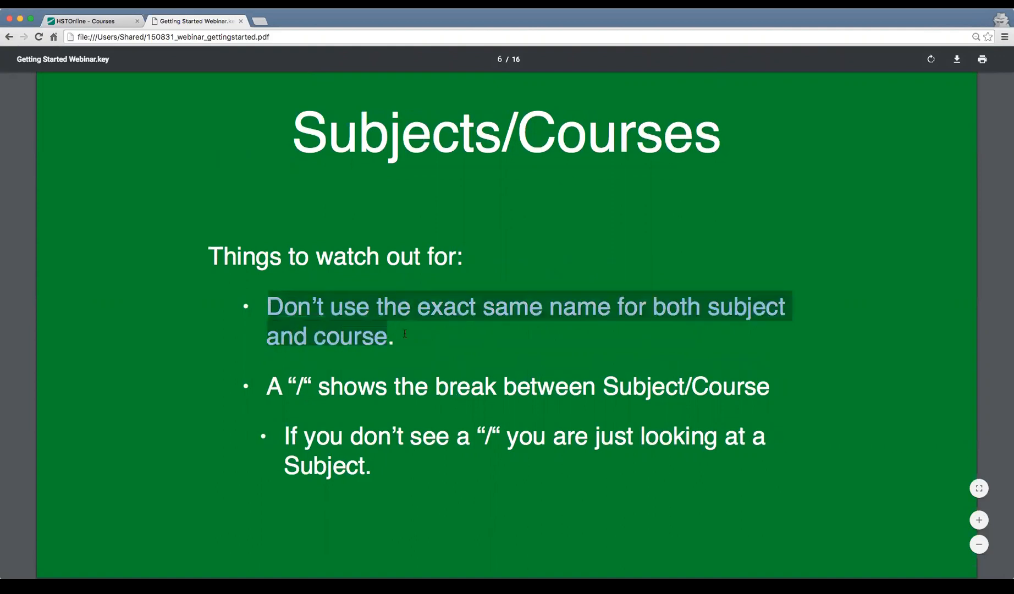
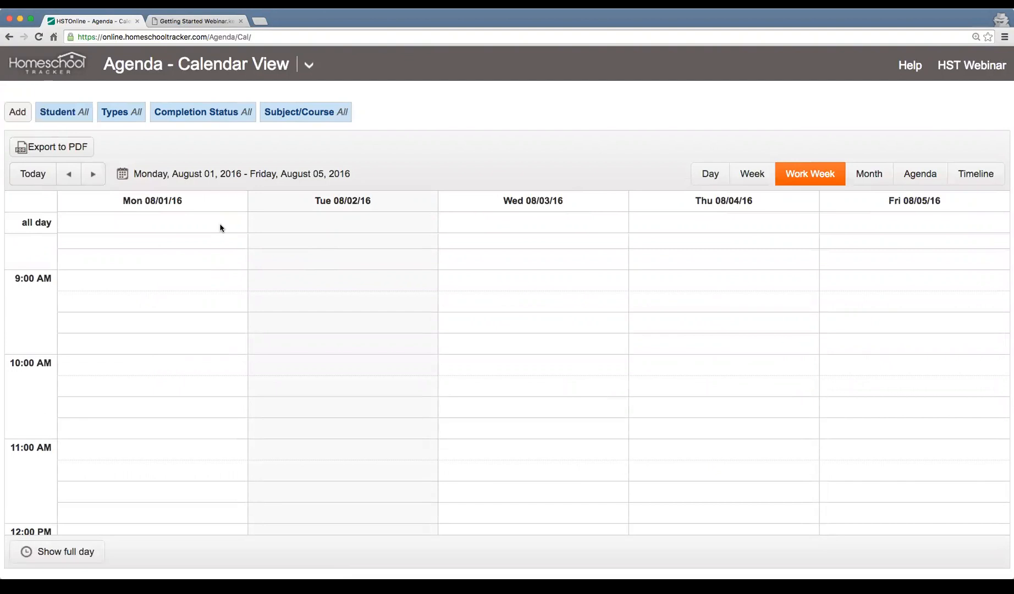
- Start a new single assignment for the first student and set its subject/course to History/Ancient History 1
click(19, 112)
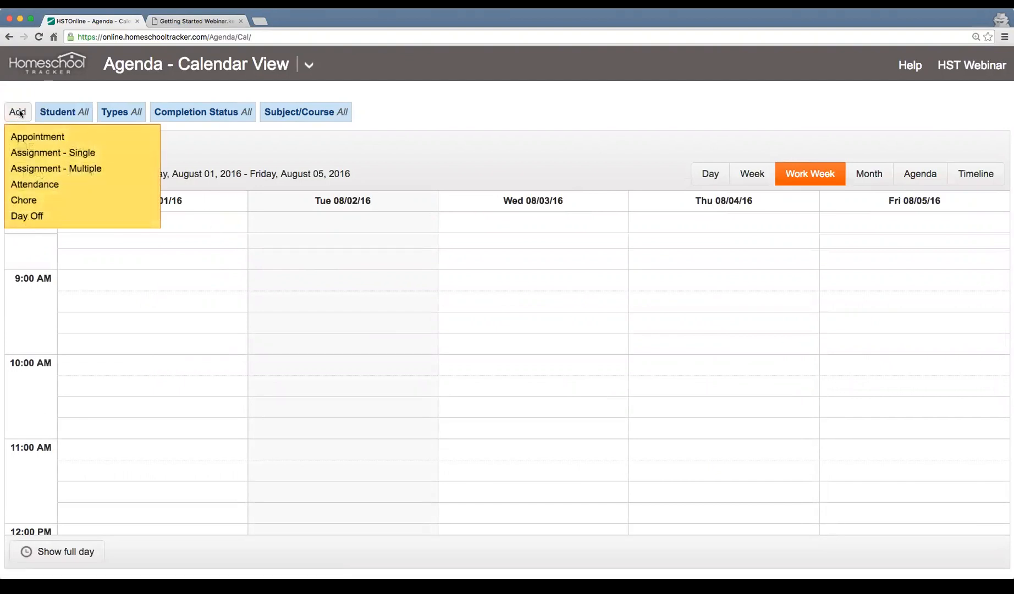
click(129, 154)
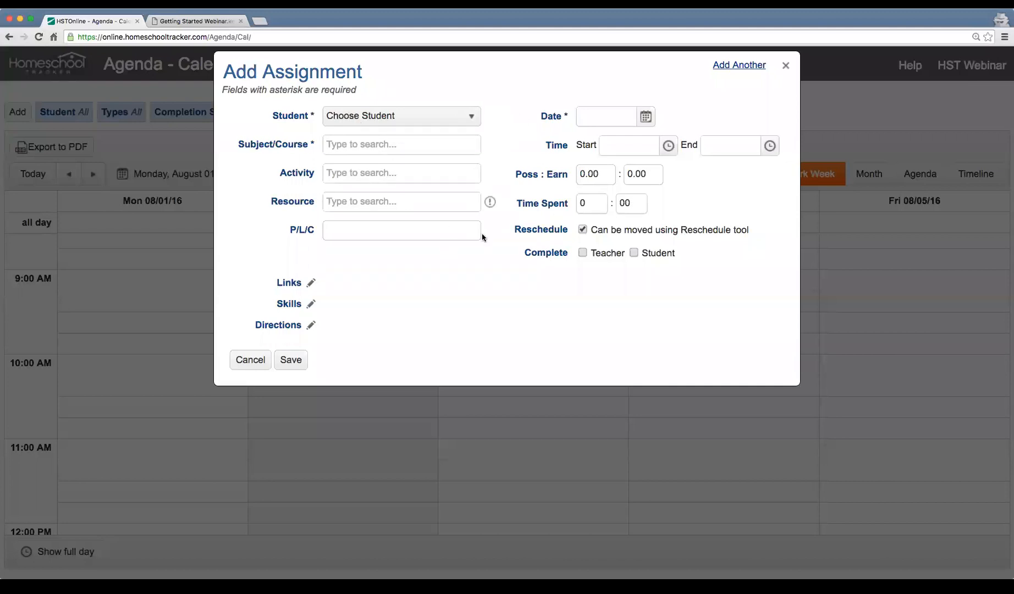
click(396, 120)
click(379, 163)
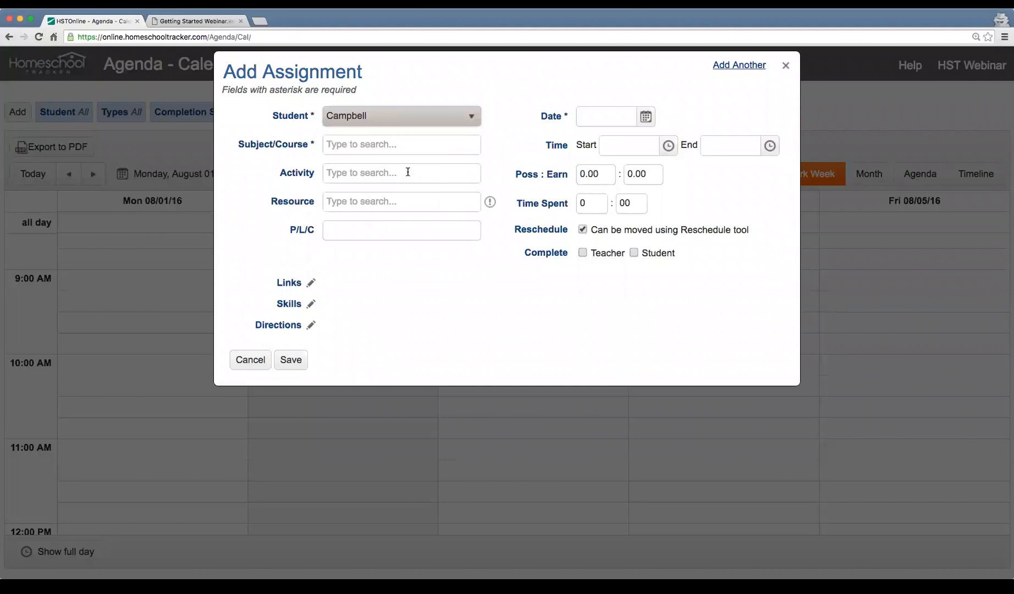
click(373, 144)
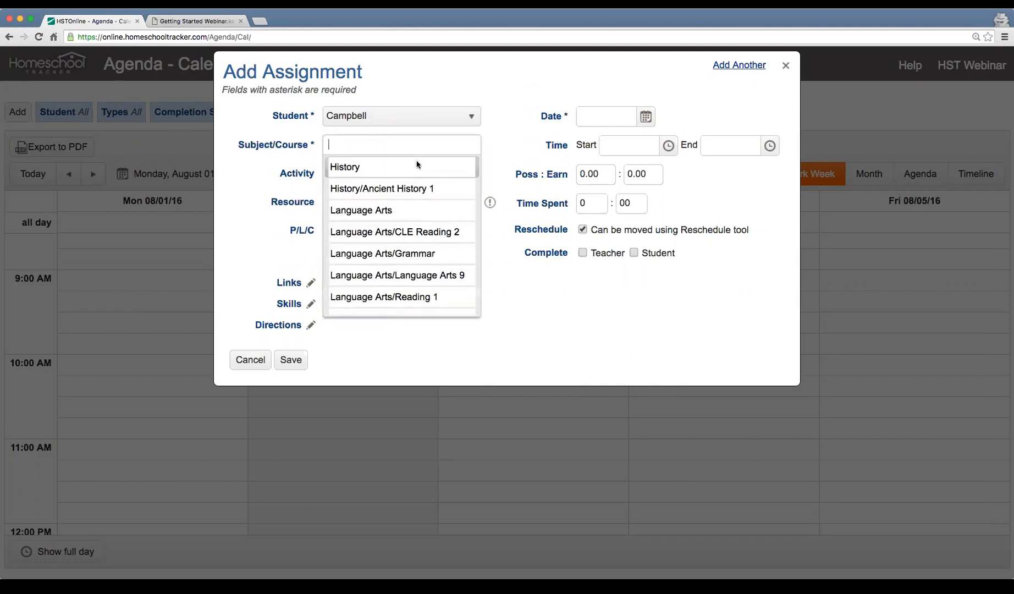
click(375, 190)
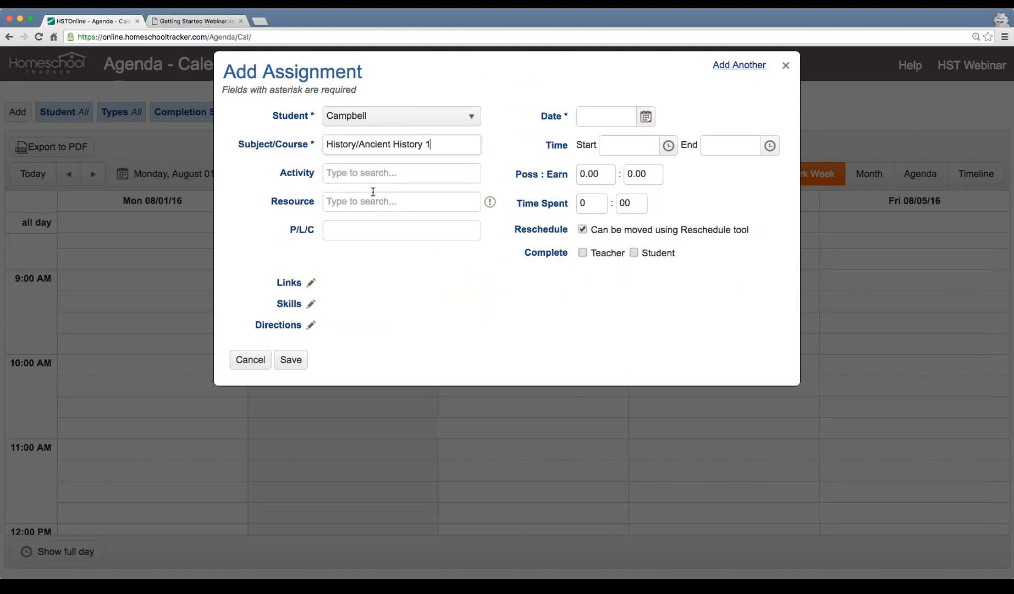
- Set the assignment's activity to Lesson
click(427, 171)
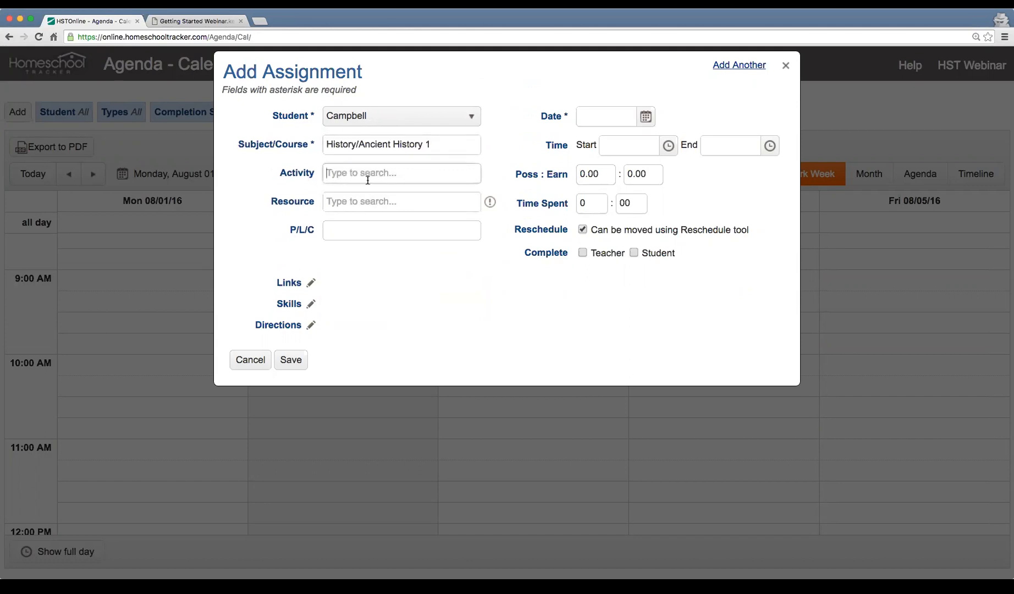
scroll(391, 240, down, 2)
scroll(397, 240, down, 1)
scroll(399, 239, down, 2)
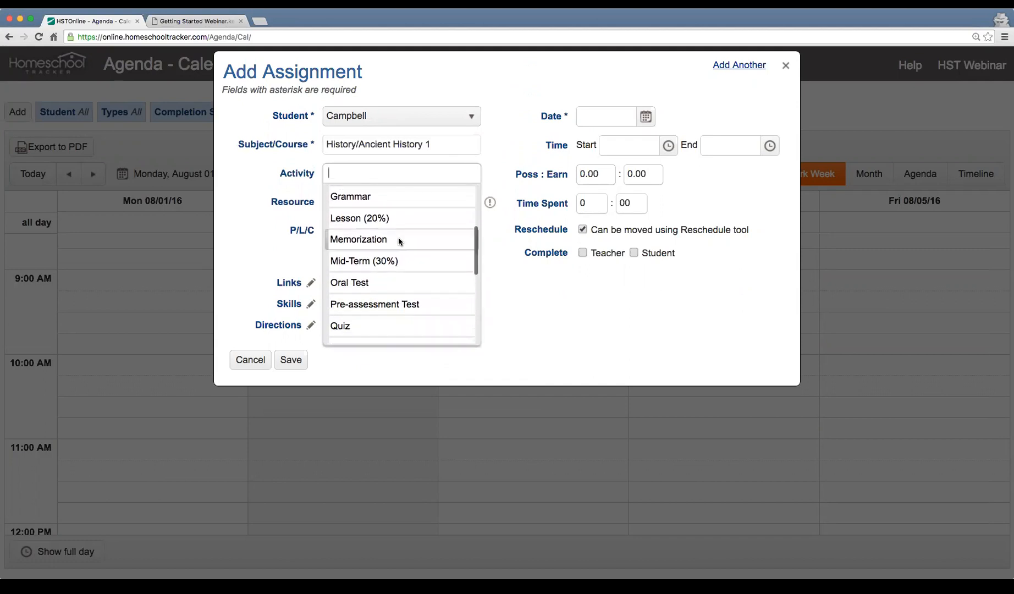
scroll(398, 240, down, 2)
scroll(399, 240, up, 2)
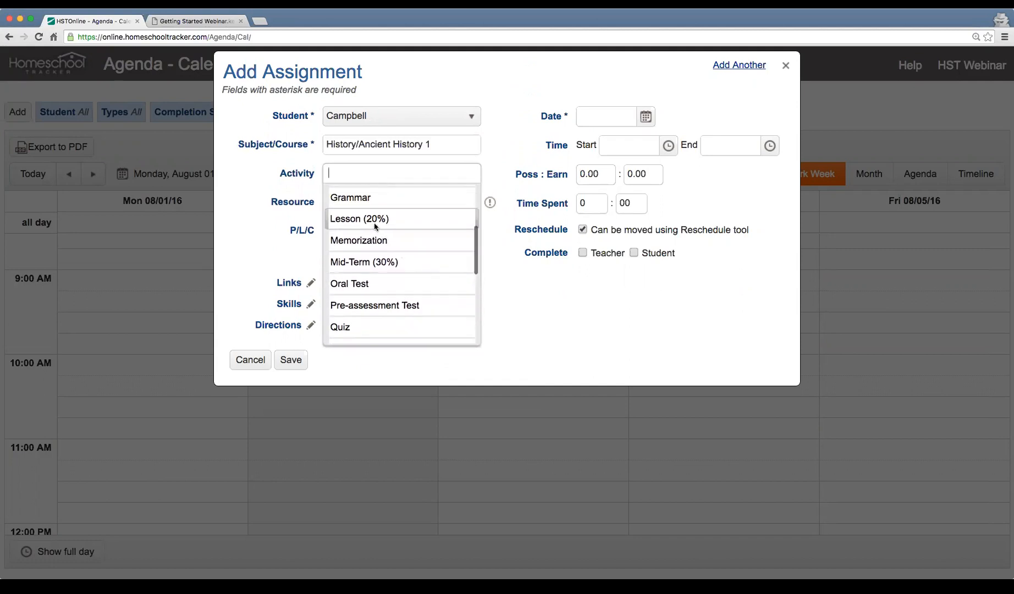
click(379, 222)
- Set the resource to All About Spelling Level 7 Teacher's Manual and enter Lesson 1 as the P/L/C
click(374, 202)
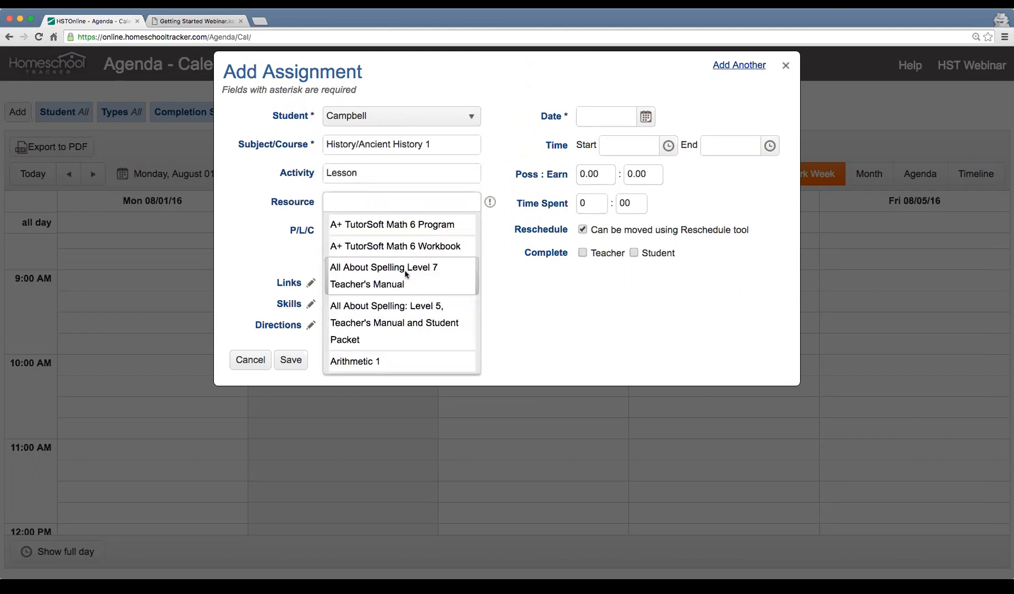
scroll(405, 275, down, 1)
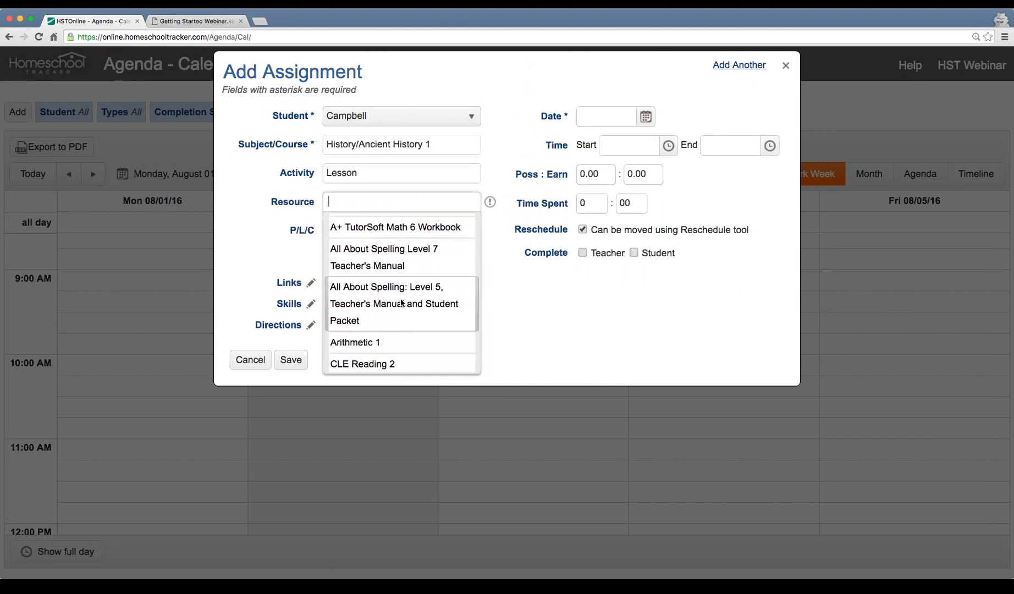
click(404, 258)
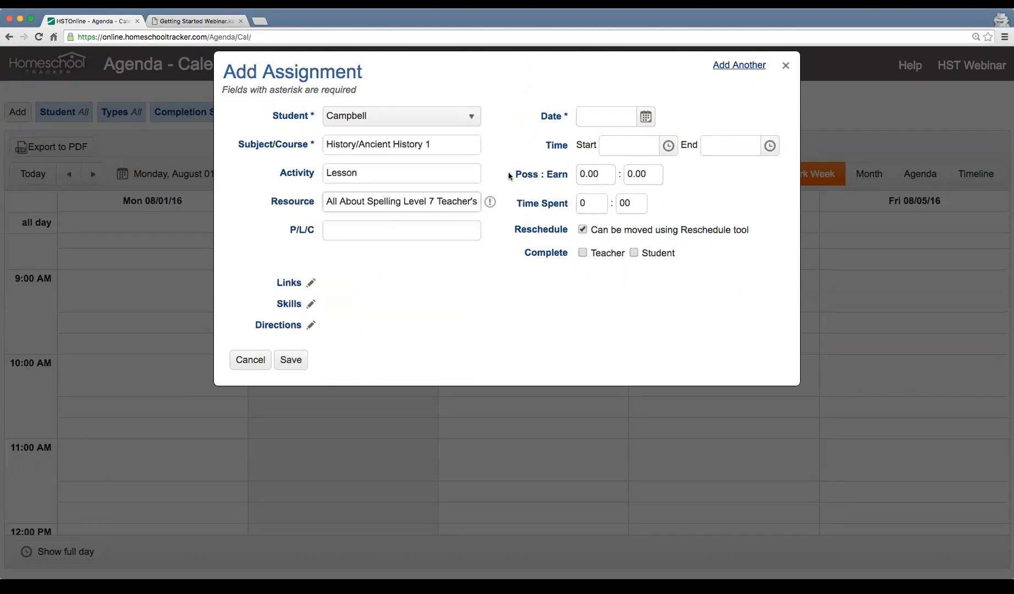
click(371, 222)
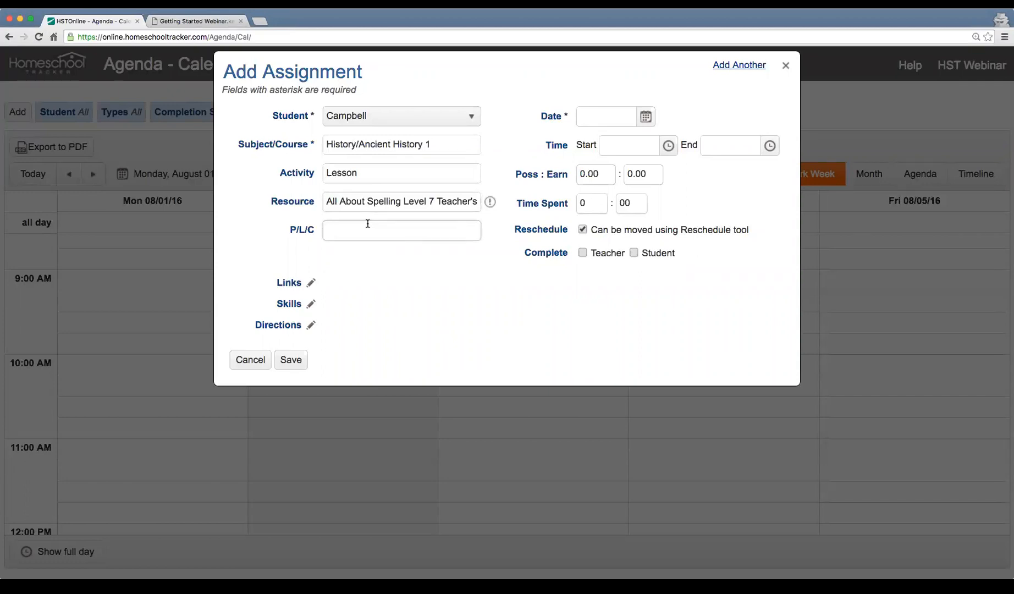
text(Lesson 1)
key(Tab)
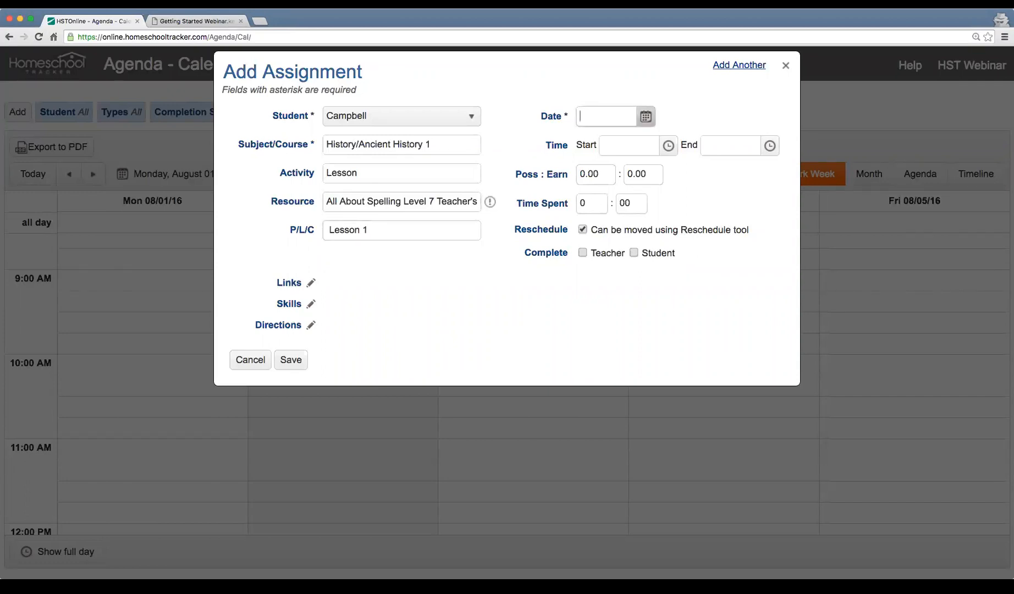
- Schedule the assignment on 8/2/2016 from 9:00 AM to 10:30 AM
click(643, 115)
click(685, 296)
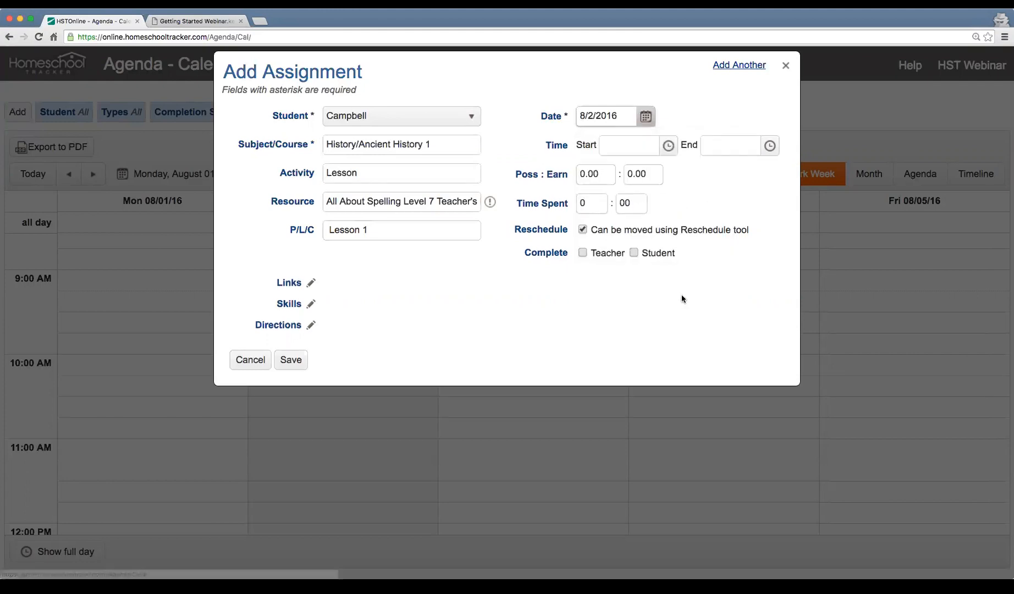
click(667, 145)
scroll(632, 277, down, 2)
click(632, 273)
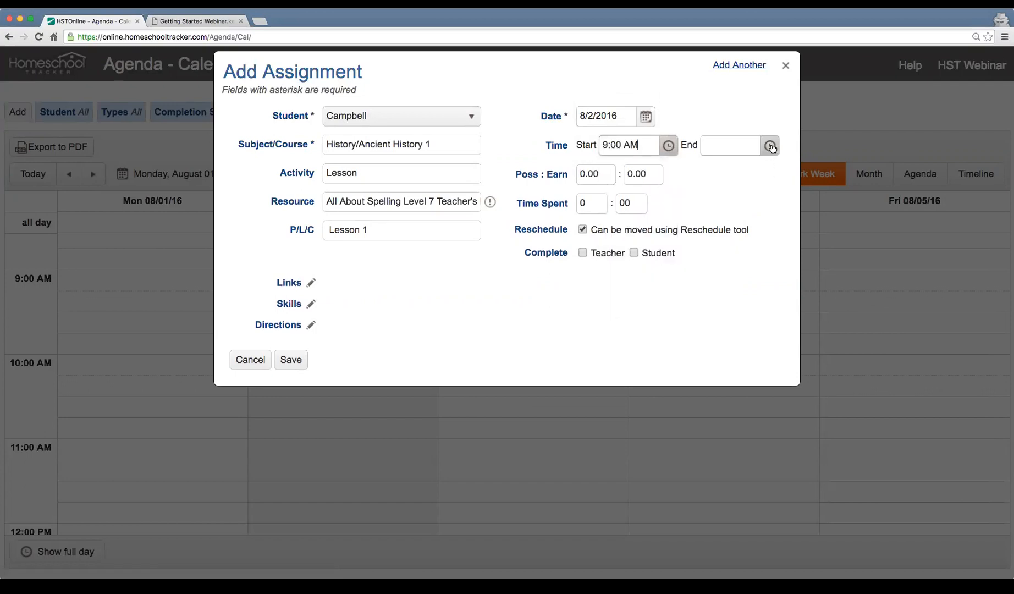
click(769, 145)
scroll(719, 202, down, 3)
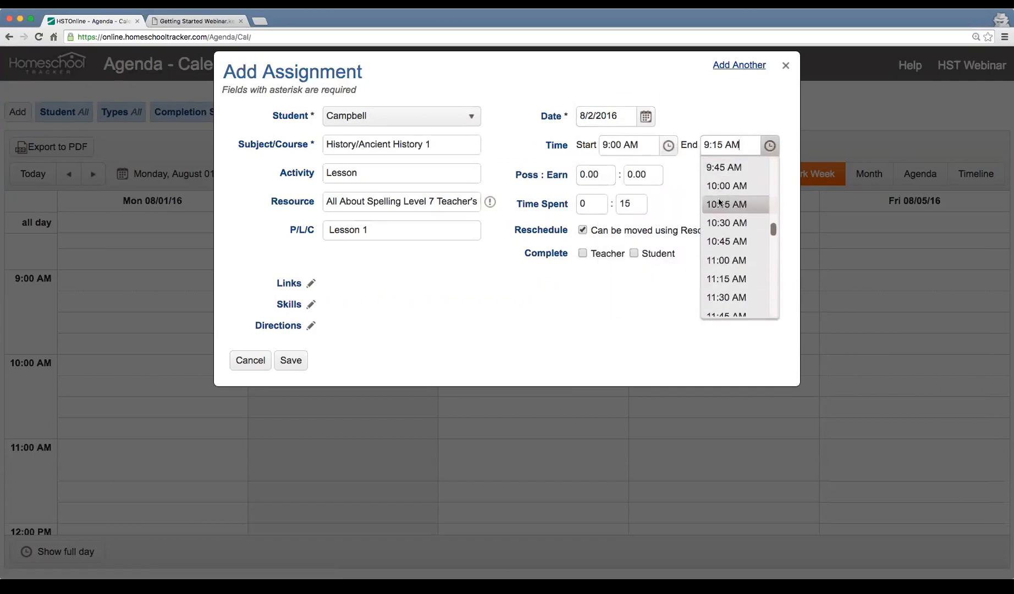
click(740, 228)
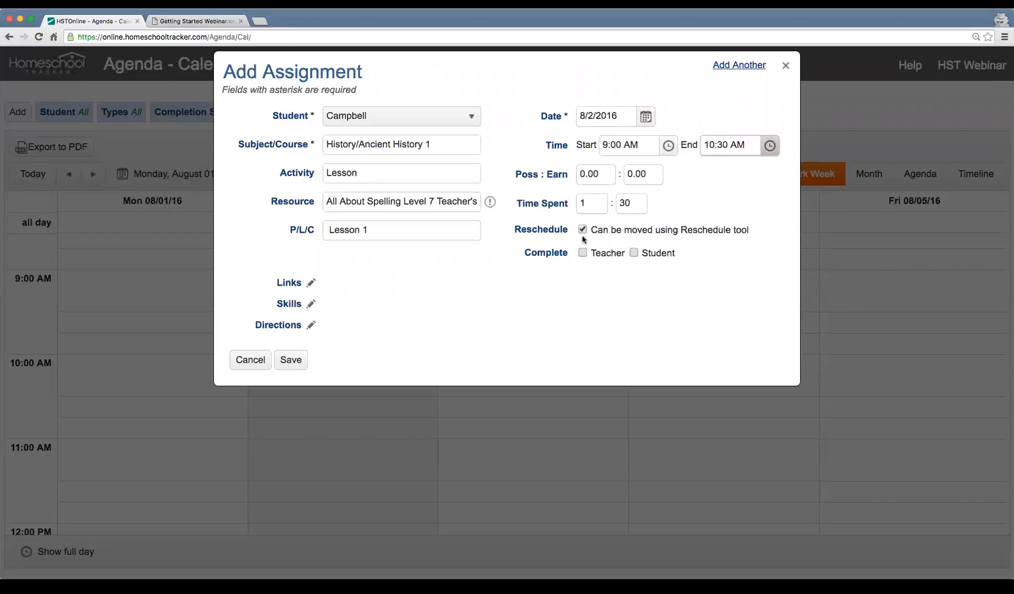
- Set the possible points to 10 and save the new assignment
click(589, 171)
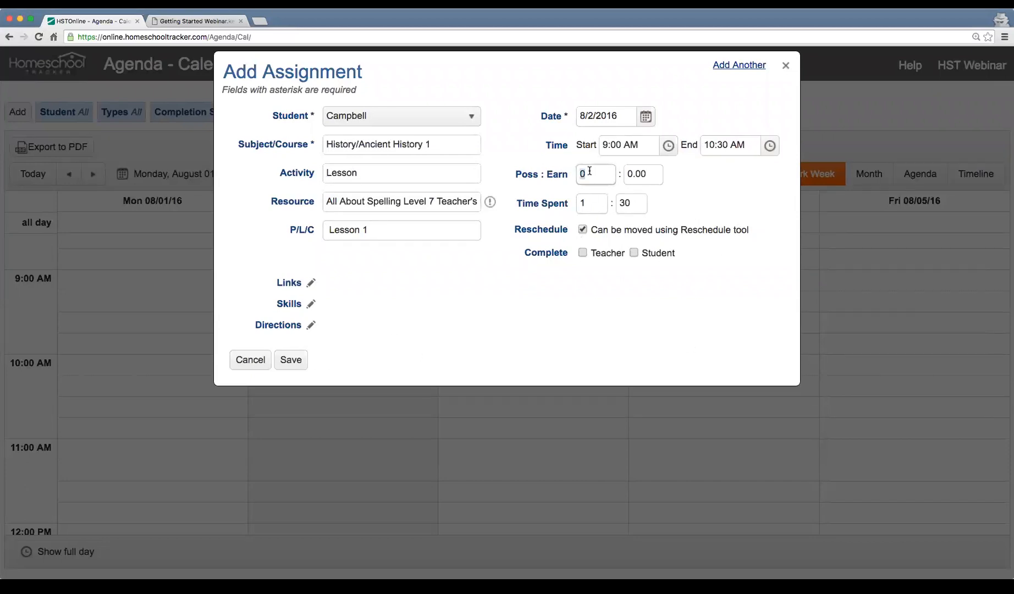
text(10)
key(Tab)
click(291, 359)
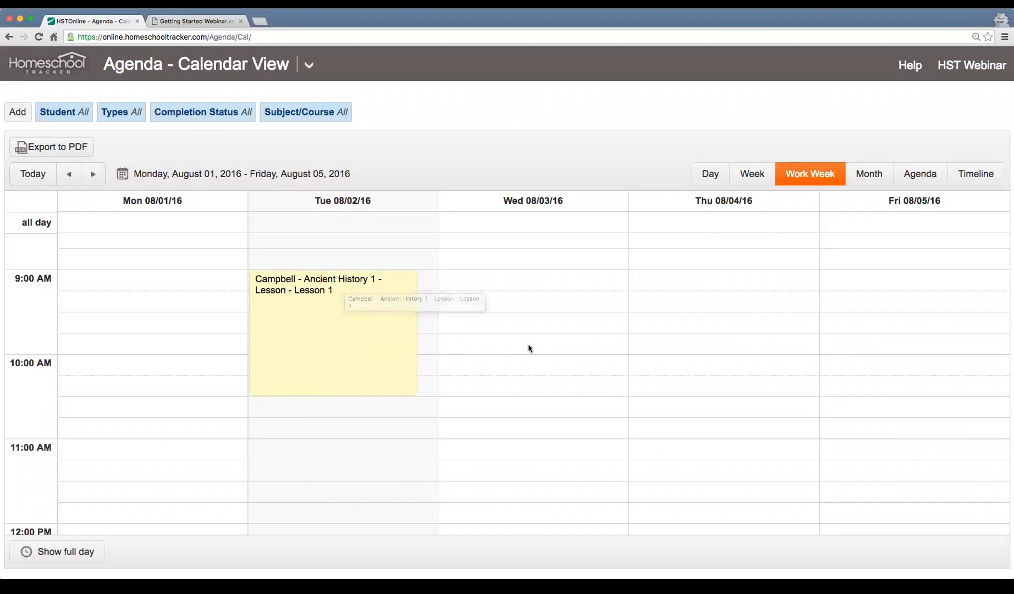
- Edit the Ancient History 1 assignment on Tuesday 08/02/16 to 9 earned points, mark it complete by the teacher, and save
click(370, 323)
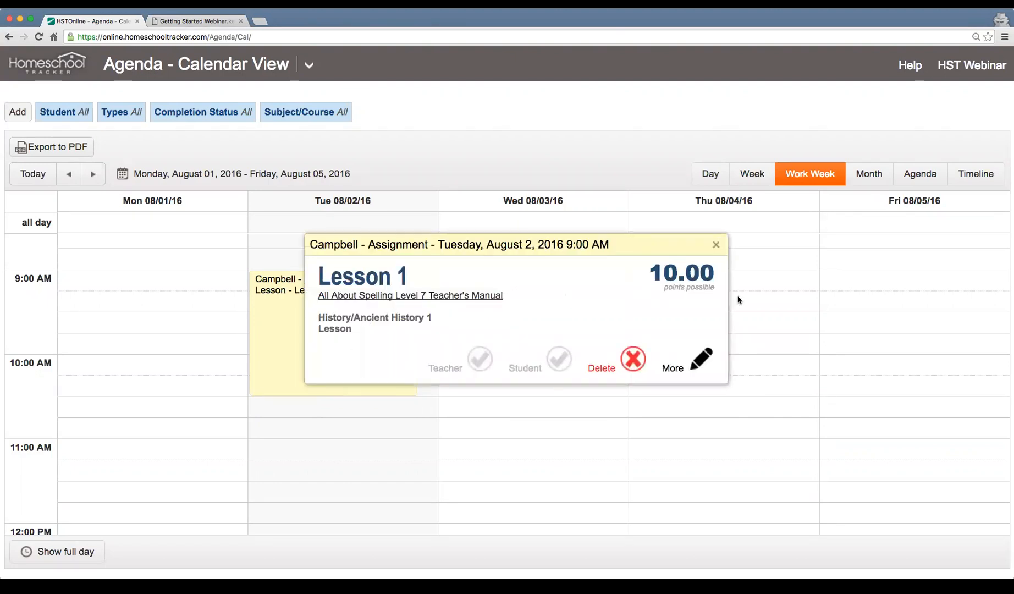
click(705, 359)
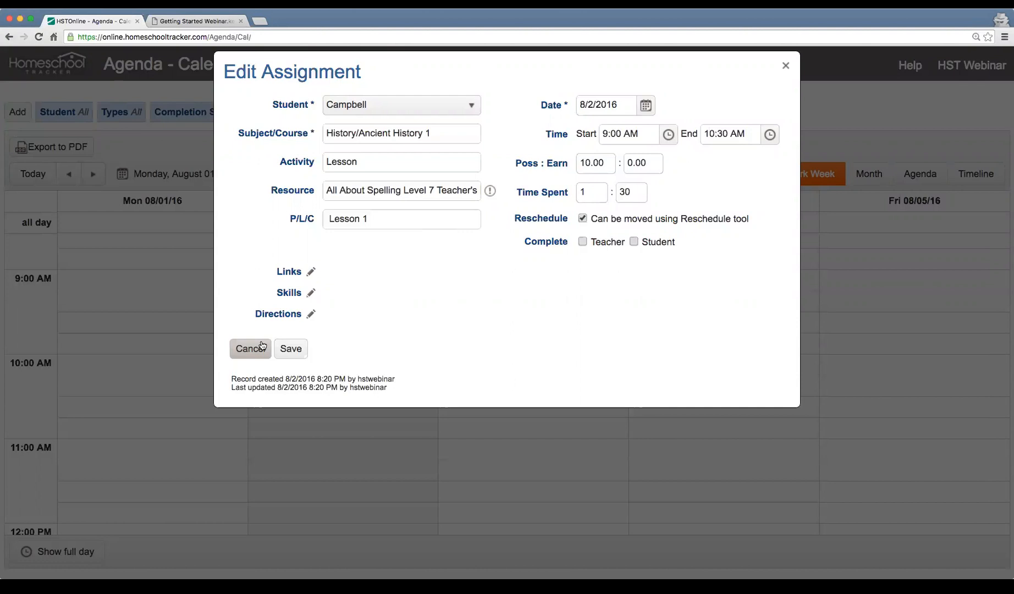
click(655, 163)
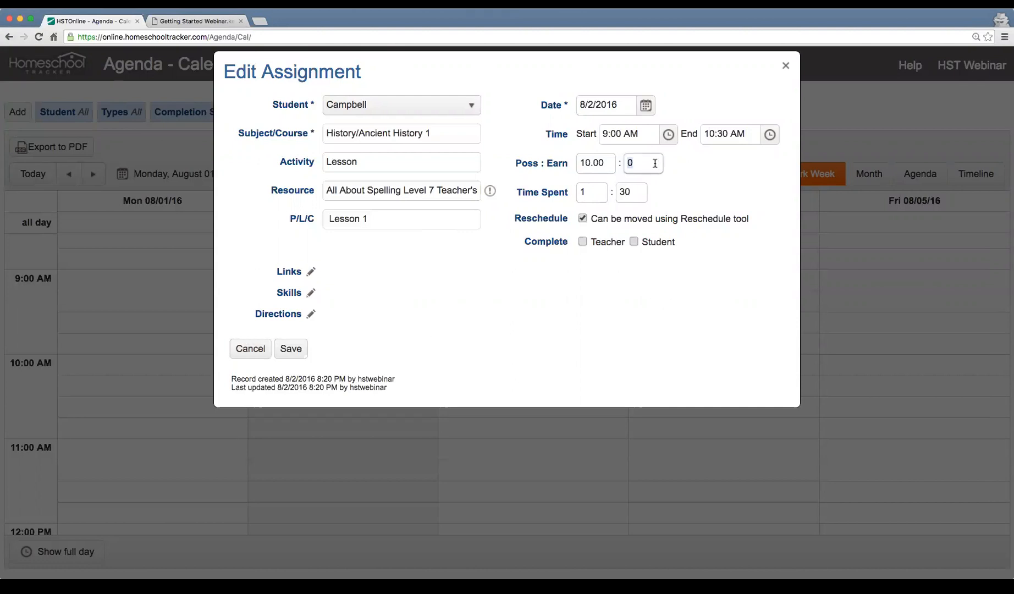
text(9)
key(Tab)
click(582, 244)
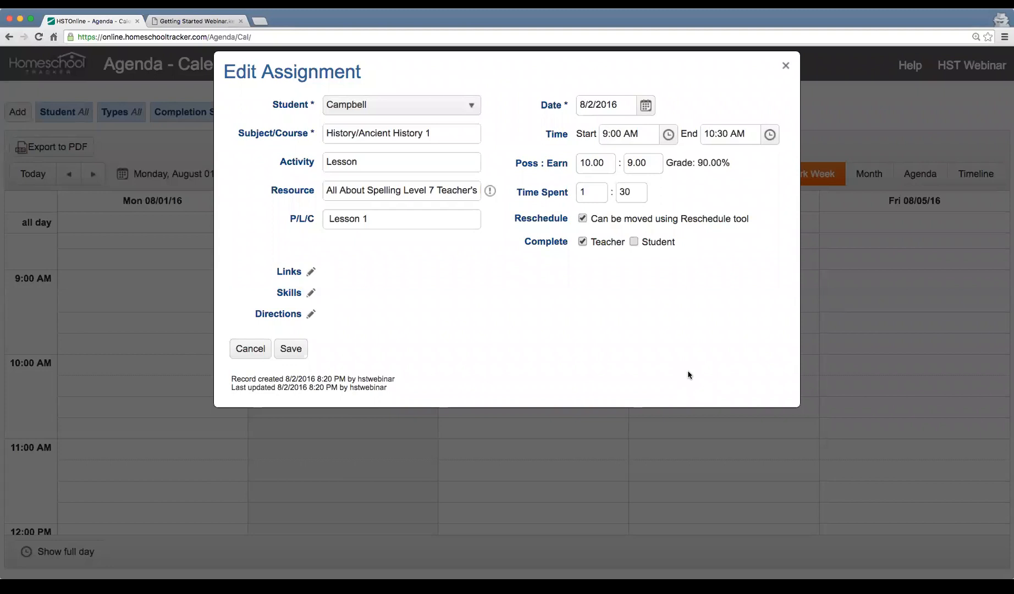
drag(670, 162, 728, 164)
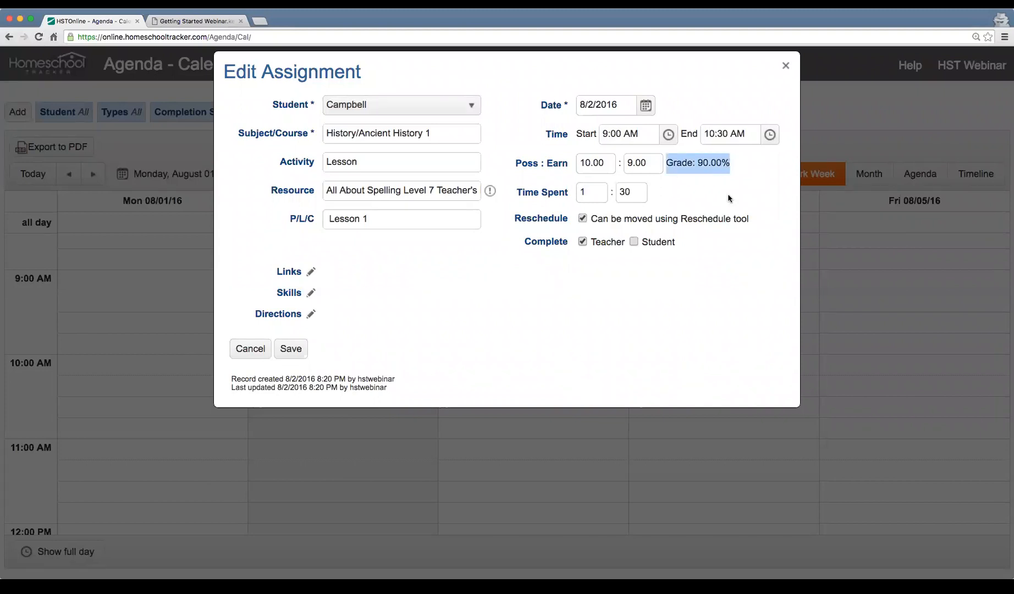
click(291, 348)
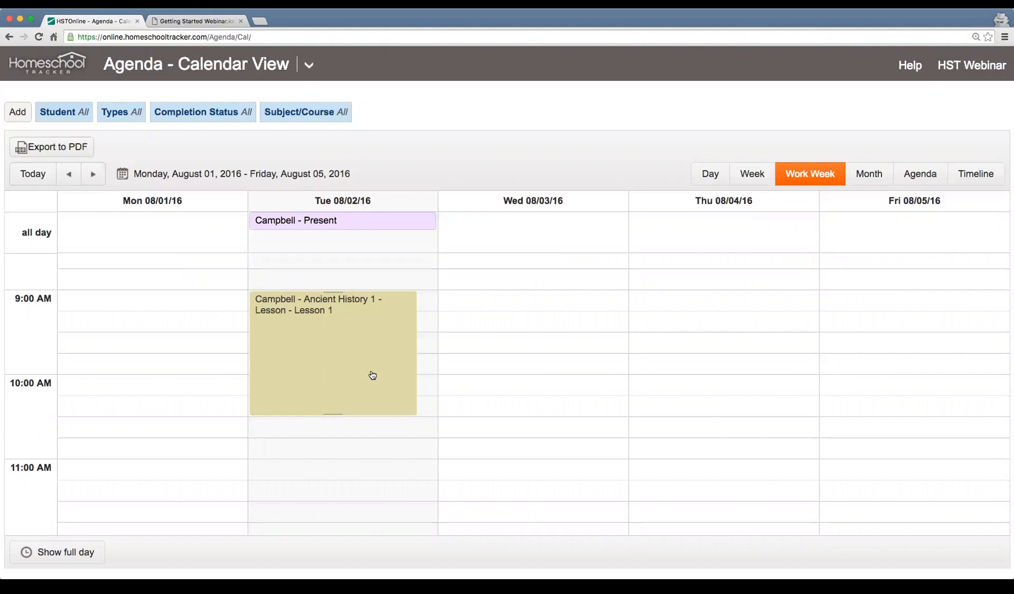
- View the details of the all-day attendance entry on Tuesday 08/02/16, close them, and look over that day's schedule
click(352, 229)
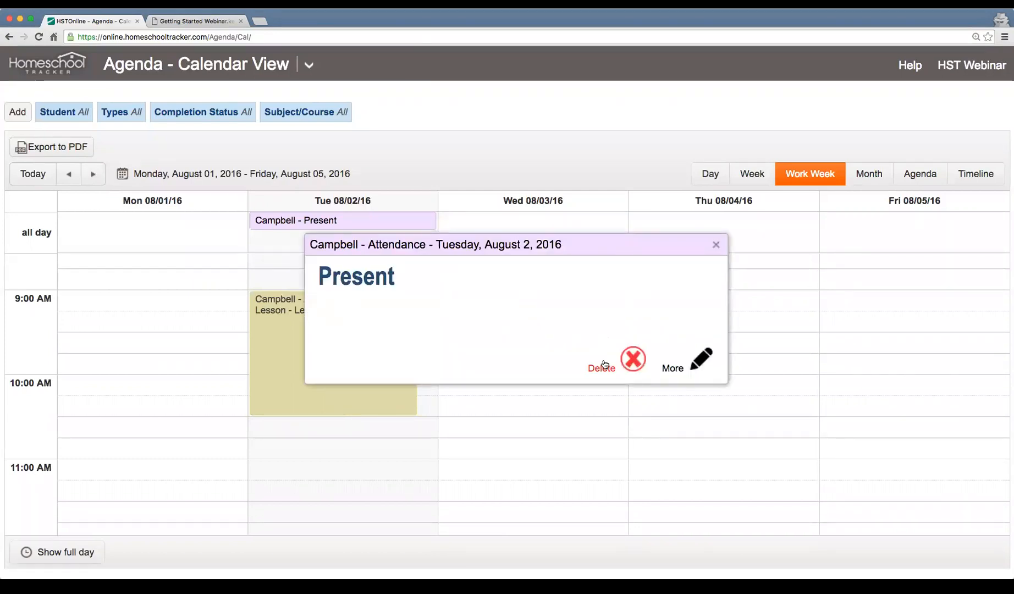
click(714, 244)
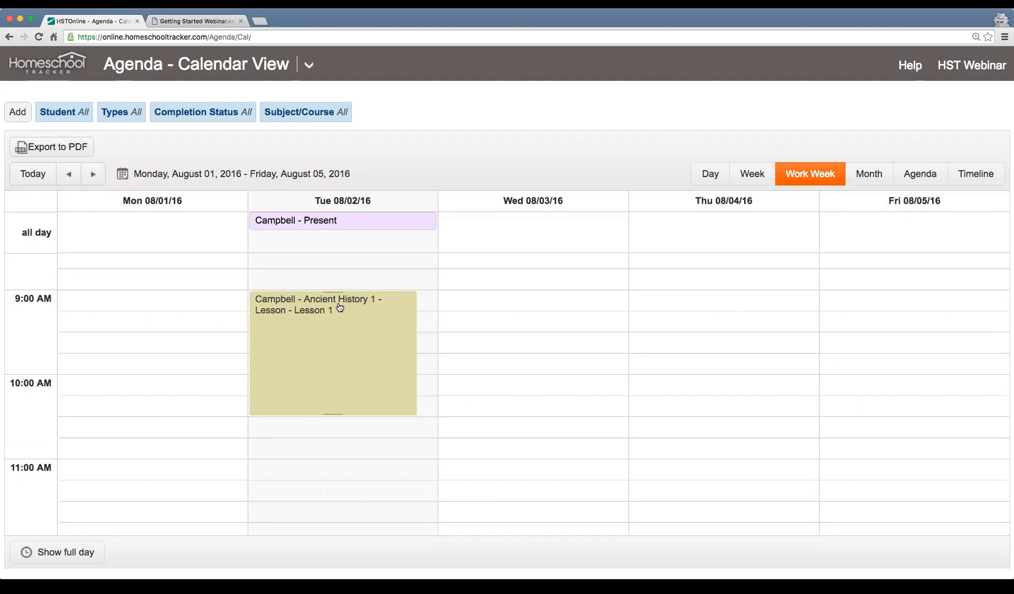
scroll(333, 446, down, 3)
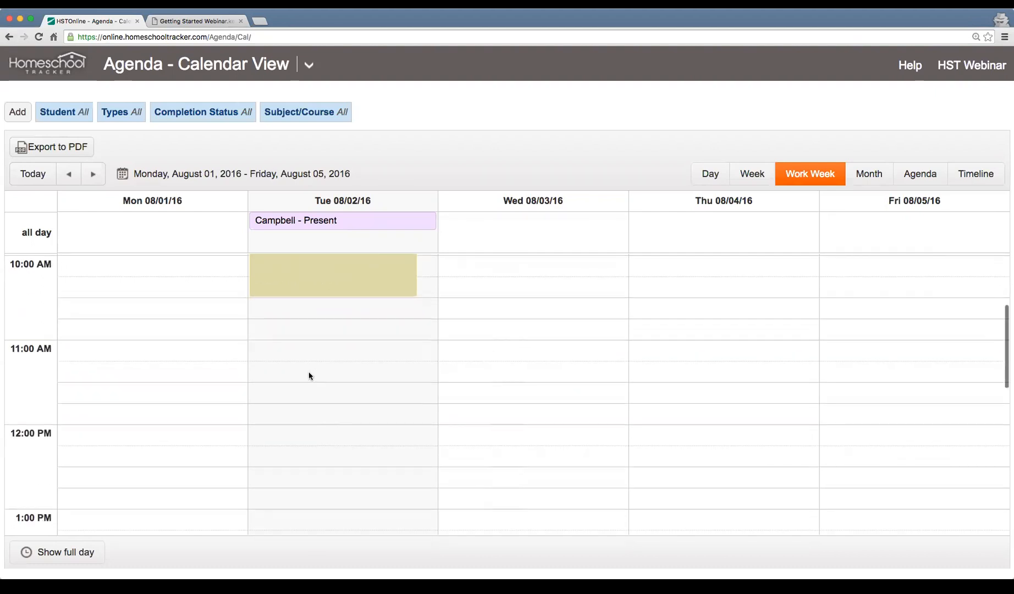
scroll(314, 431, up, 5)
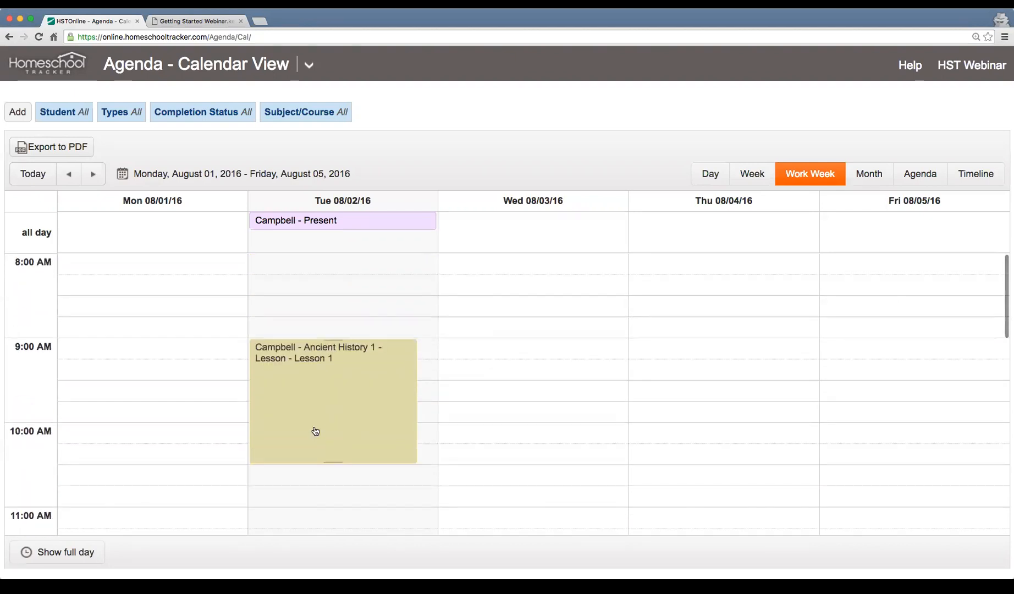
scroll(358, 389, down, 3)
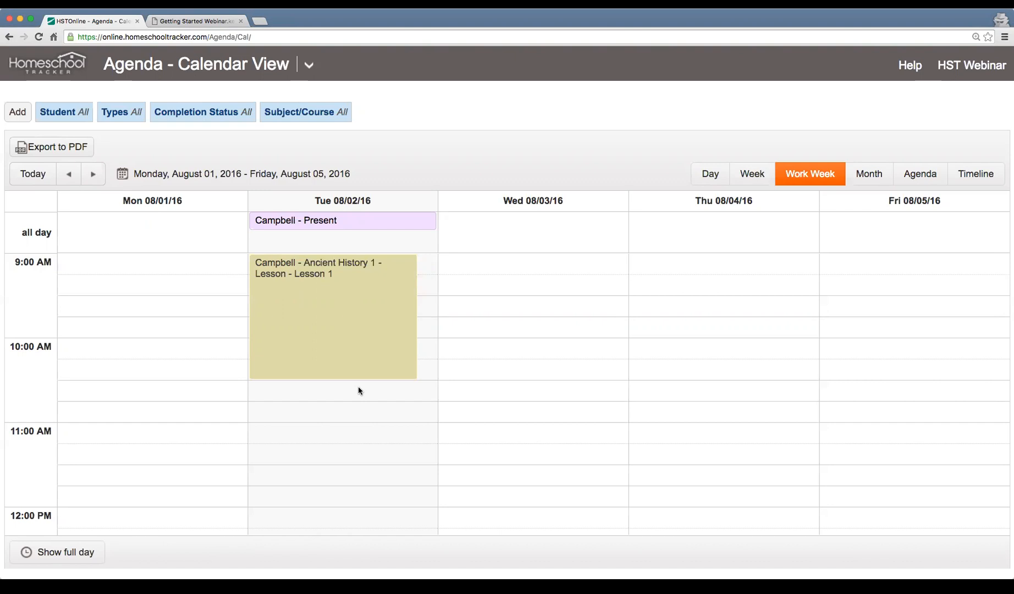
scroll(358, 387, up, 1)
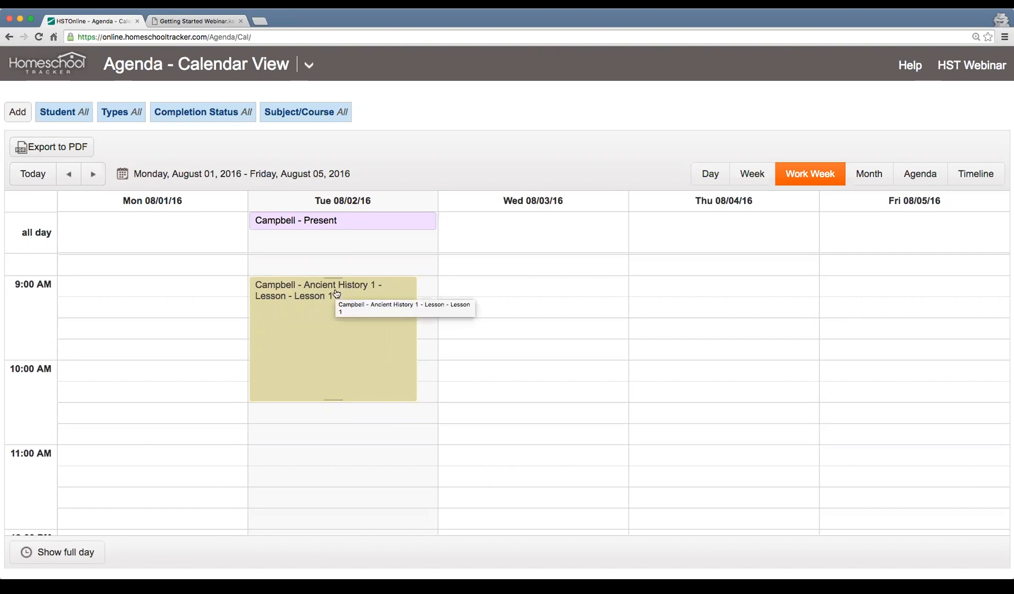
- Start adding multiple assignments, preview the Day and Date and Page/Lesson/Chapter stages, and return to Students and Details
click(18, 112)
click(50, 169)
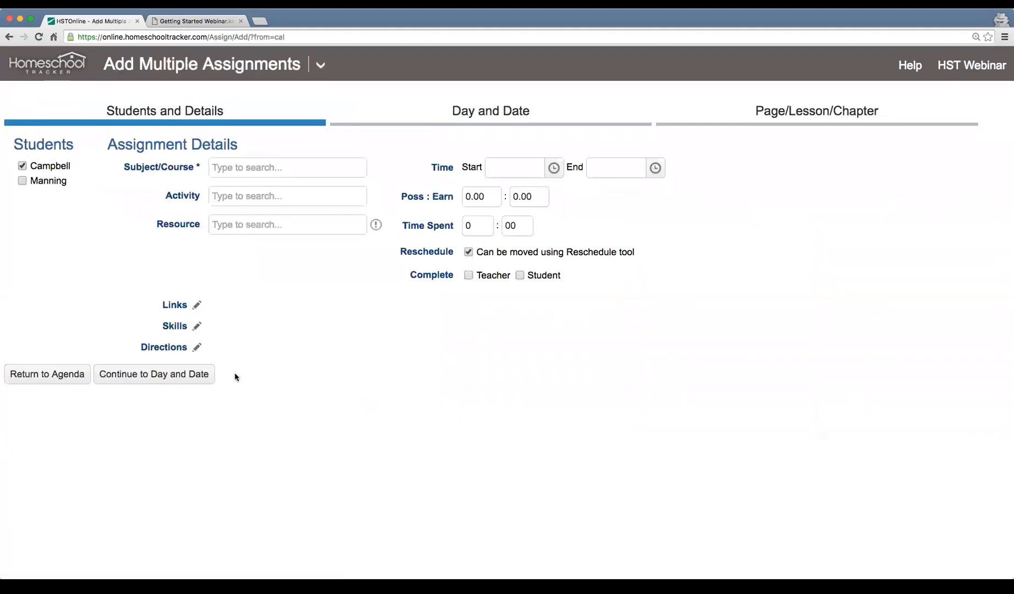
click(568, 118)
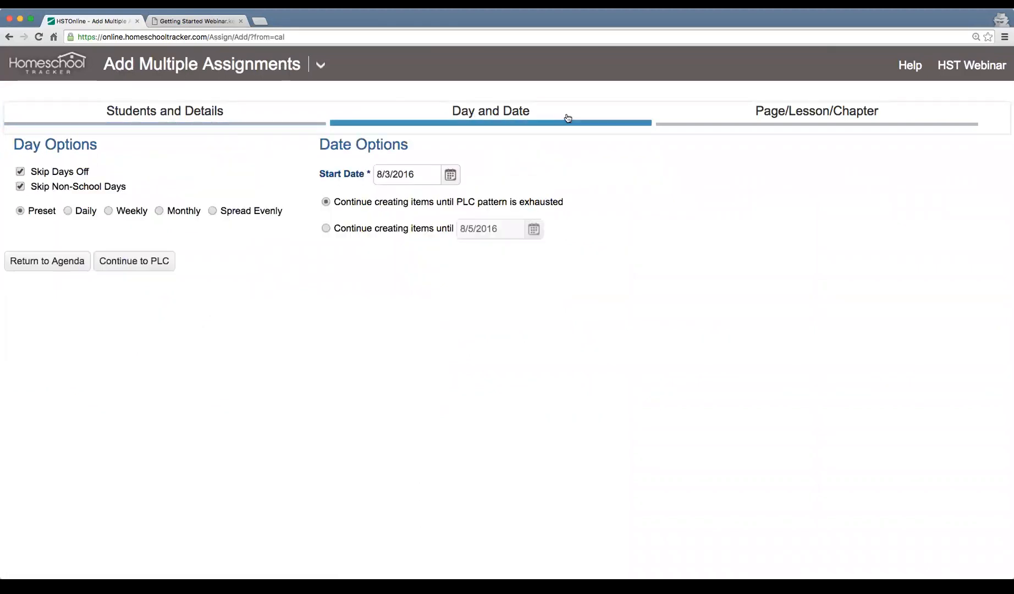
click(826, 118)
click(552, 118)
click(213, 112)
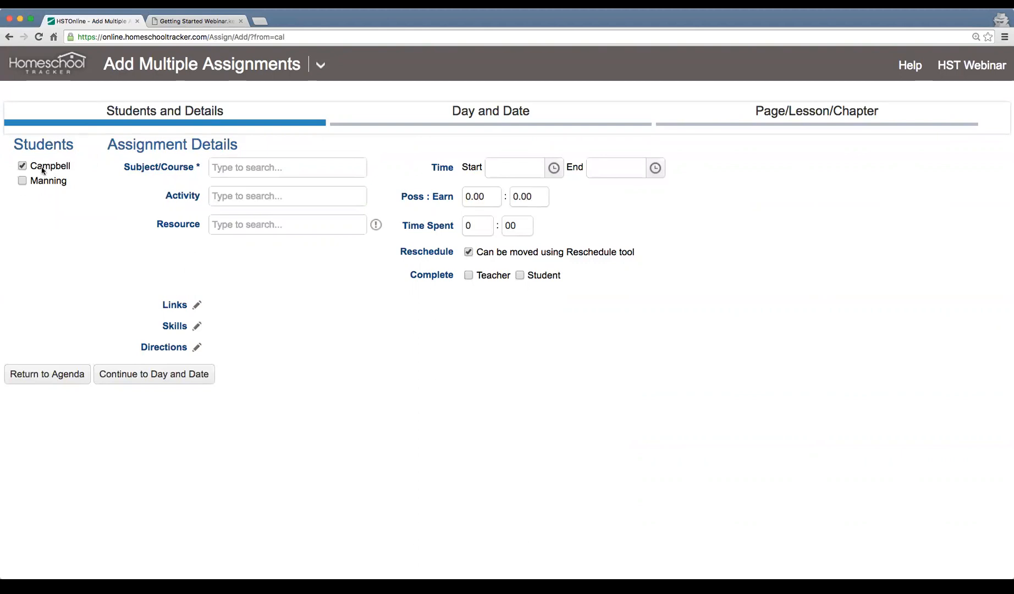
- Set the assignment's course to History/Ancient History 1, its activity to Lesson and its resource to the All About Spelling Level 7 Teacher's item
click(272, 166)
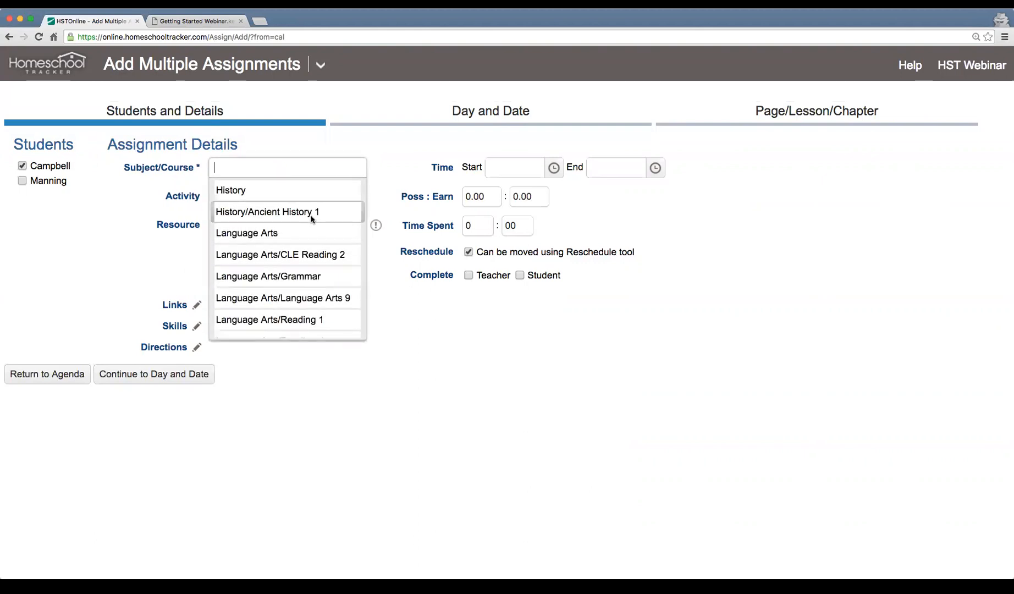
click(315, 211)
click(303, 196)
text(less)
click(288, 223)
click(290, 224)
click(303, 288)
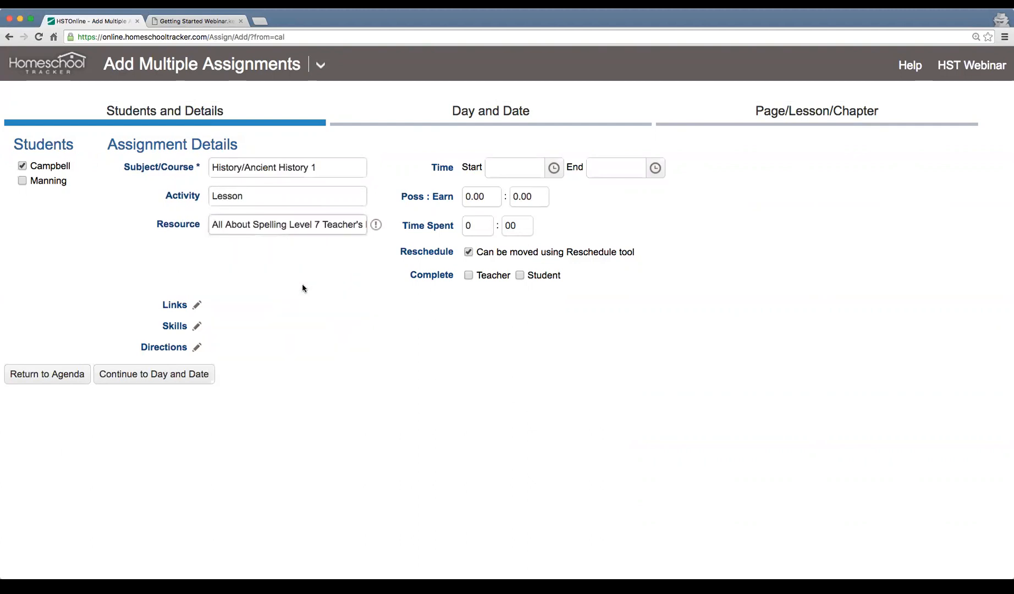
- Set the assignment time from 9:00 AM to 10:30 AM and the possible points to 10
click(551, 171)
scroll(529, 263, down, 3)
click(526, 290)
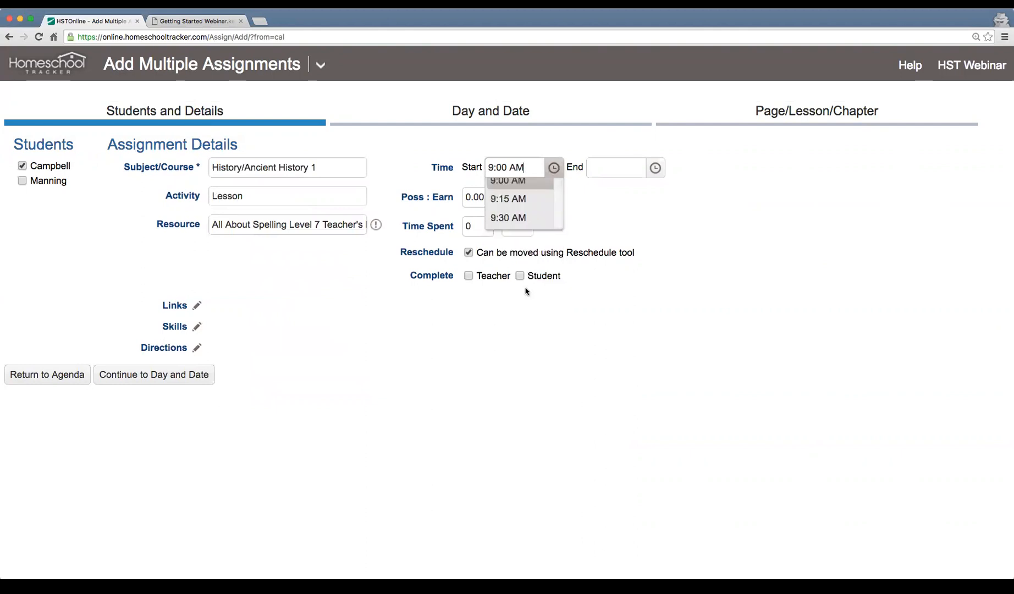
click(654, 168)
scroll(621, 258, down, 2)
click(621, 327)
click(492, 199)
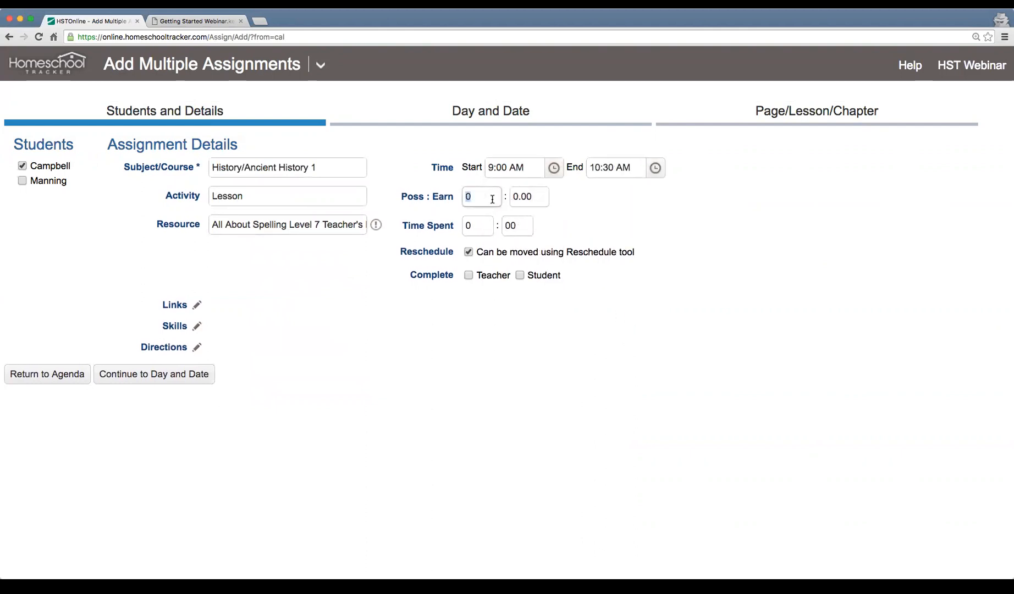
text(10)
key(Tab)
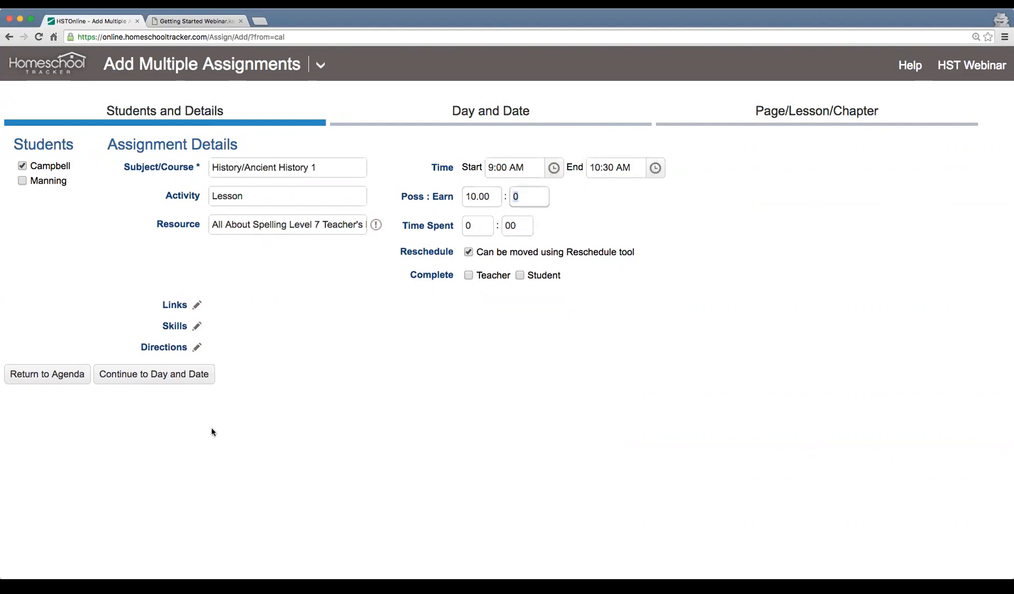
- Continue to Day and Date and schedule the assignments daily, every 1 day, starting 8/3/2016
click(169, 379)
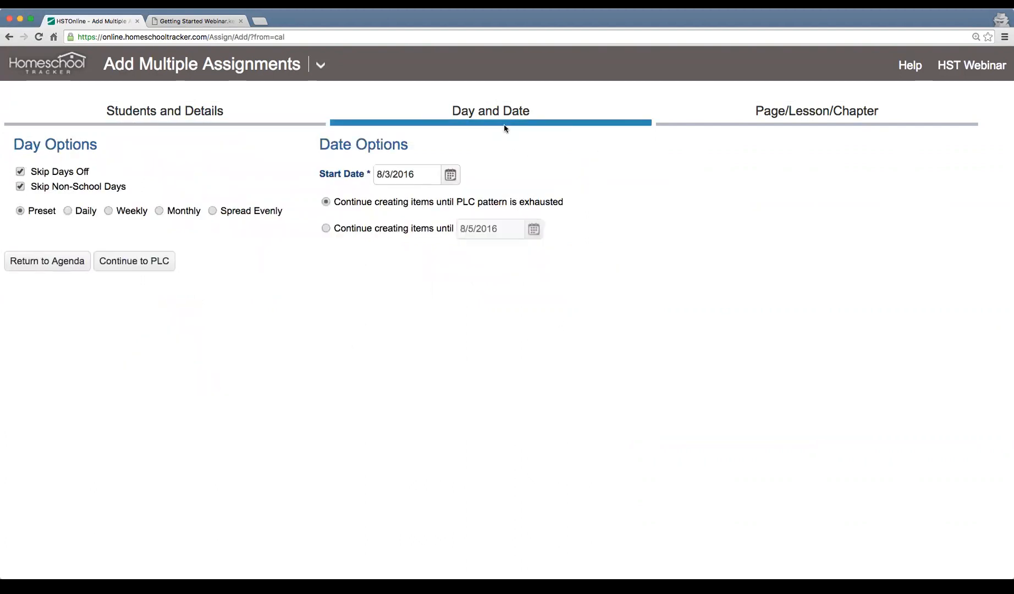
click(66, 211)
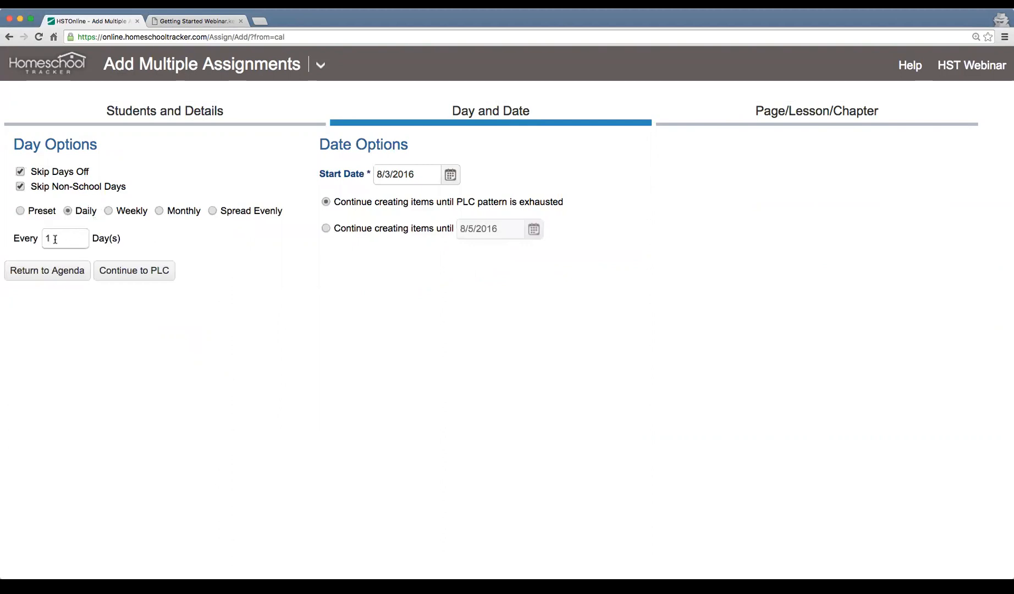
click(450, 175)
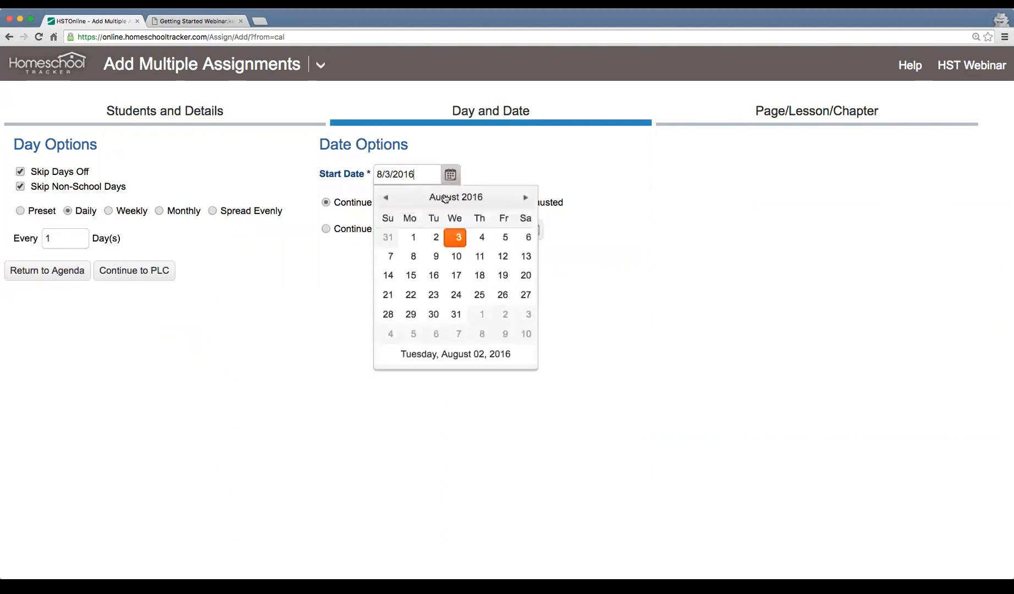
click(455, 240)
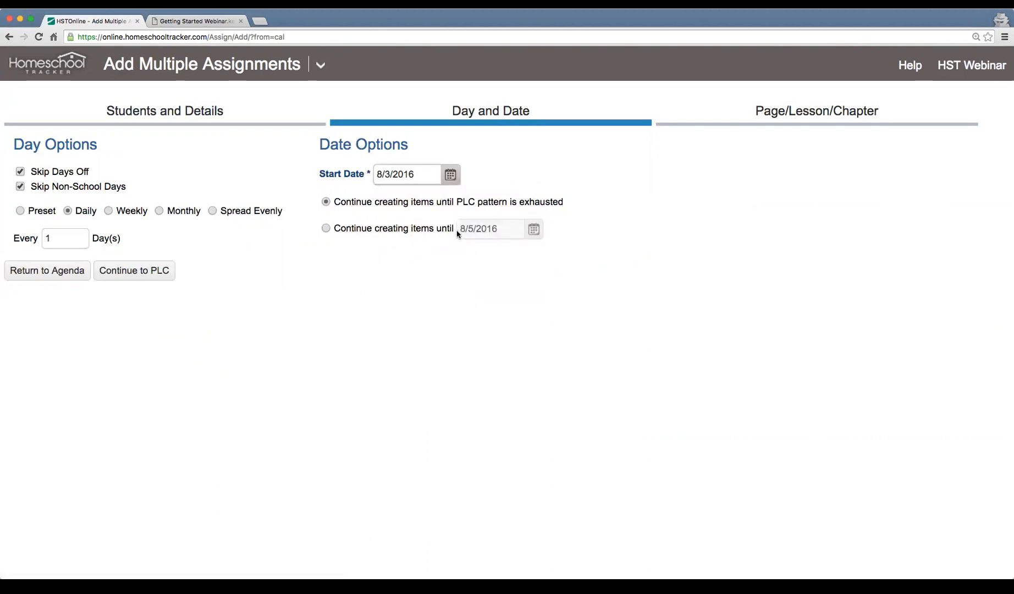
- Try creating items until 8/5/2016, and return to creating them until the PLC pattern is exhausted
click(345, 230)
drag(429, 230, 435, 230)
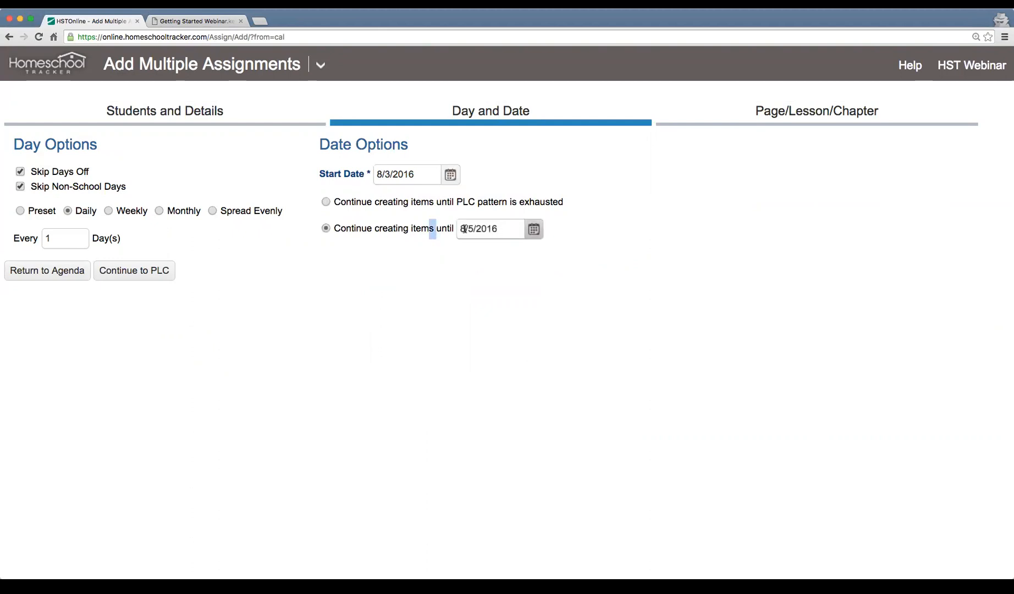
click(389, 228)
click(368, 201)
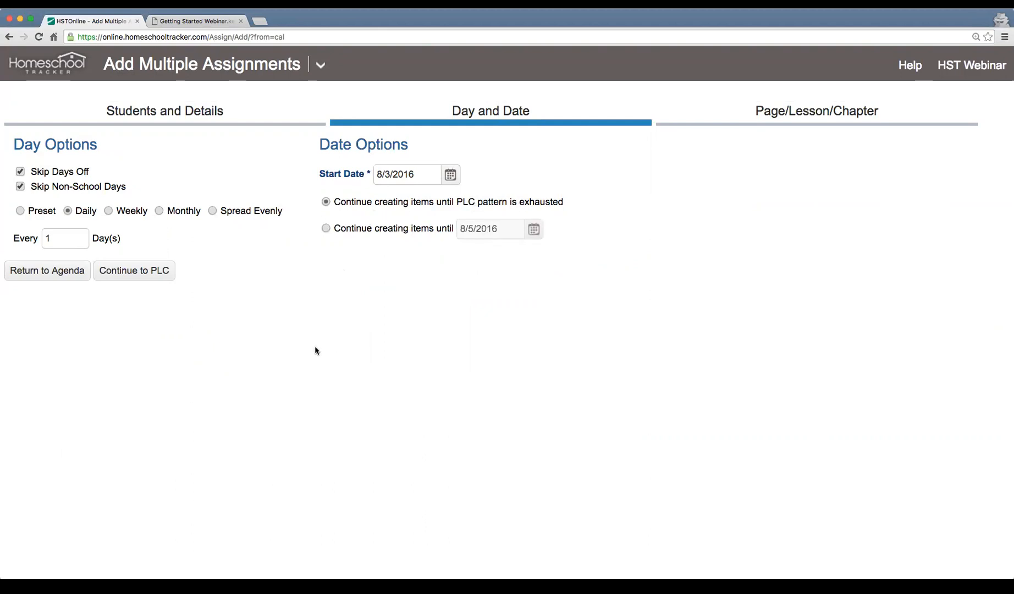
- Number the assignments with 1 Part Auto-Increment, using leading text Lesson, starting with 2 and ending with 4, and continue to the preview
click(146, 277)
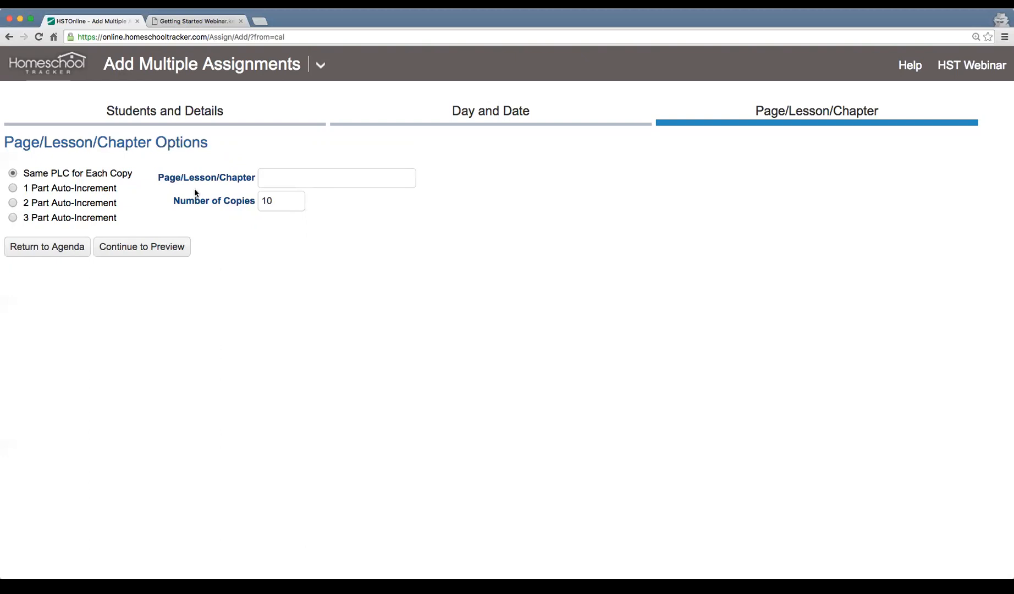
click(67, 190)
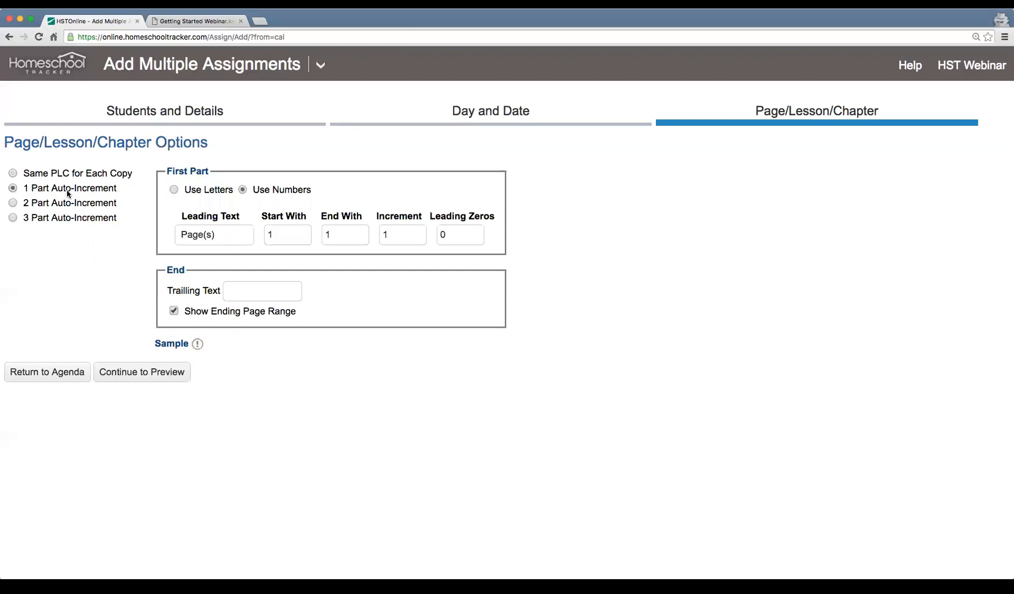
drag(226, 243, 166, 234)
text(Lesson)
key(Tab)
text(2)
key(Tab)
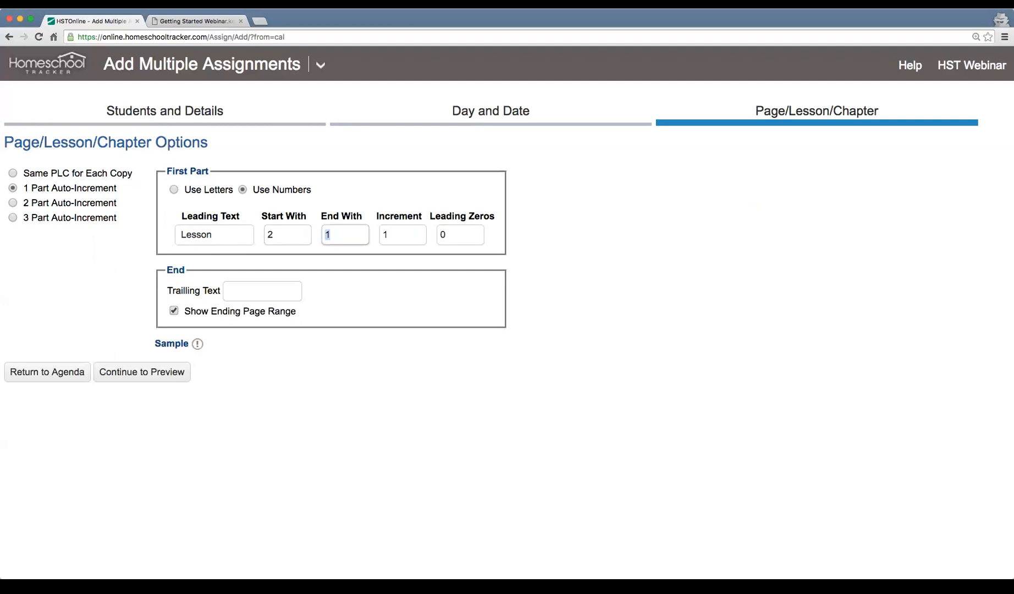
text(4)
key(Tab)
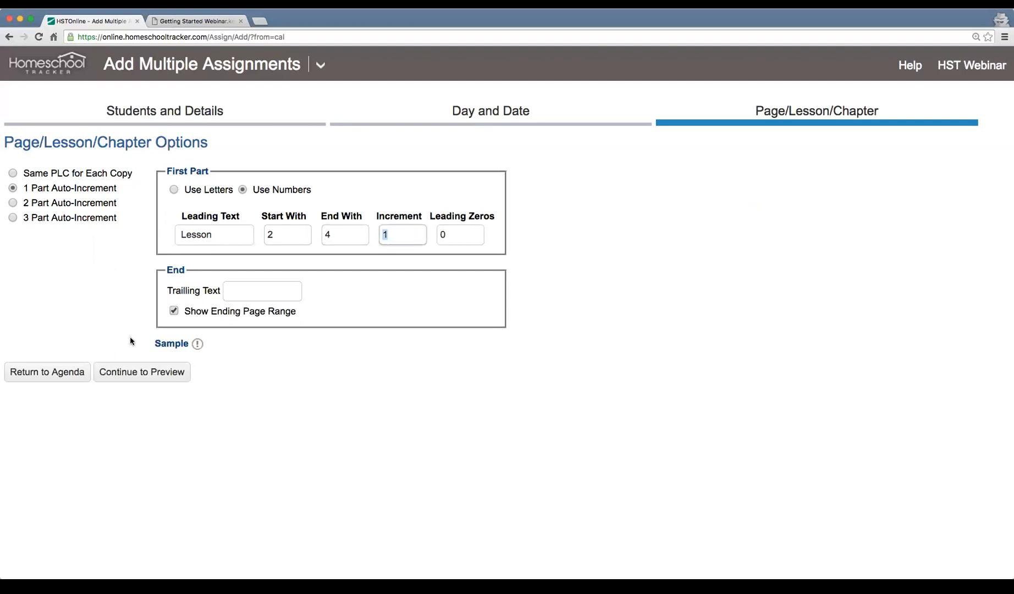
click(146, 377)
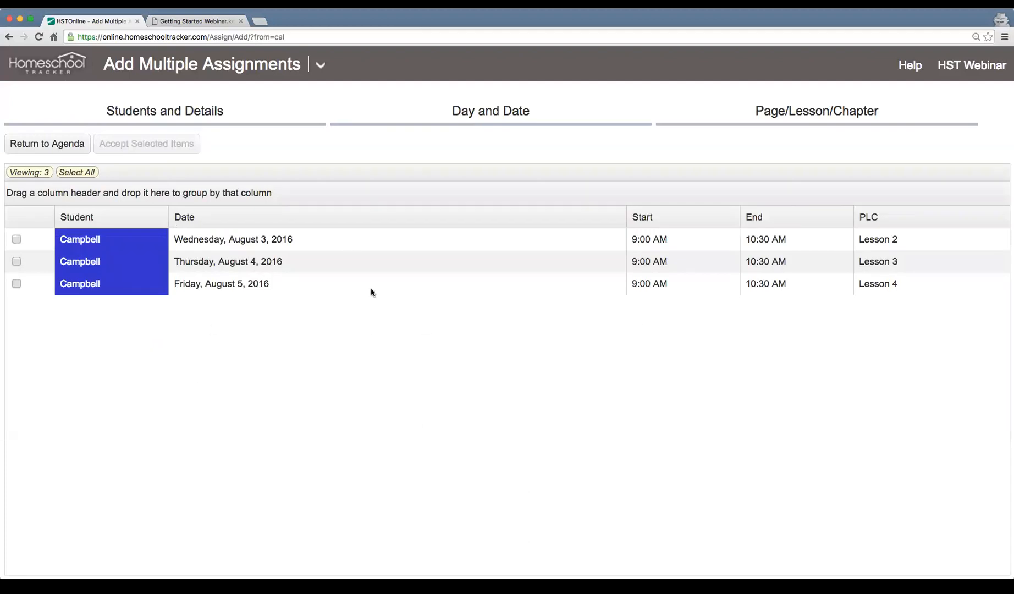
- Select all three previewed assignments, August 3 to 5, 2016, and accept them into the agenda
click(343, 243)
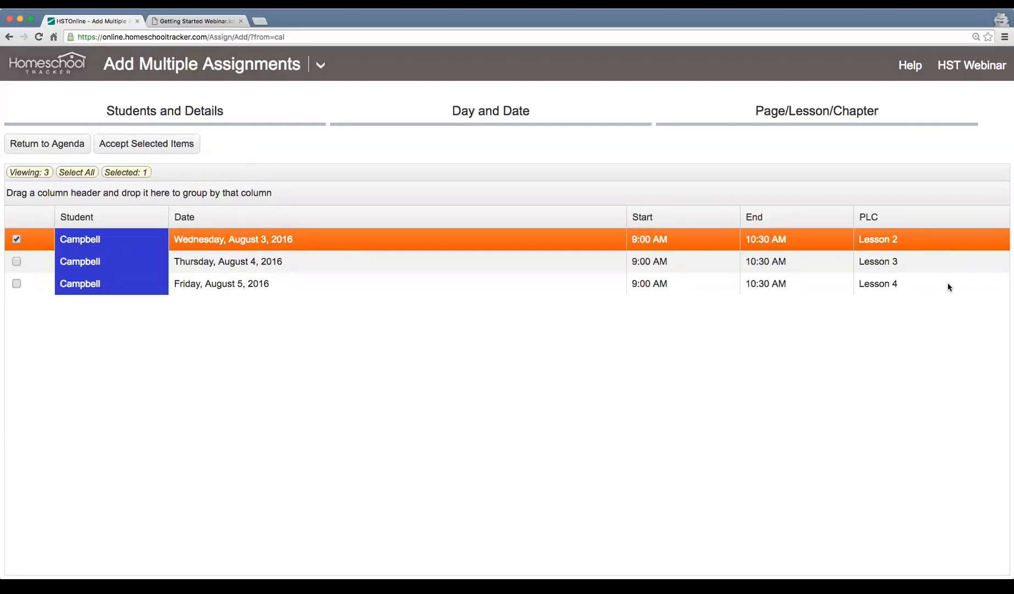
click(297, 265)
click(249, 236)
click(339, 261)
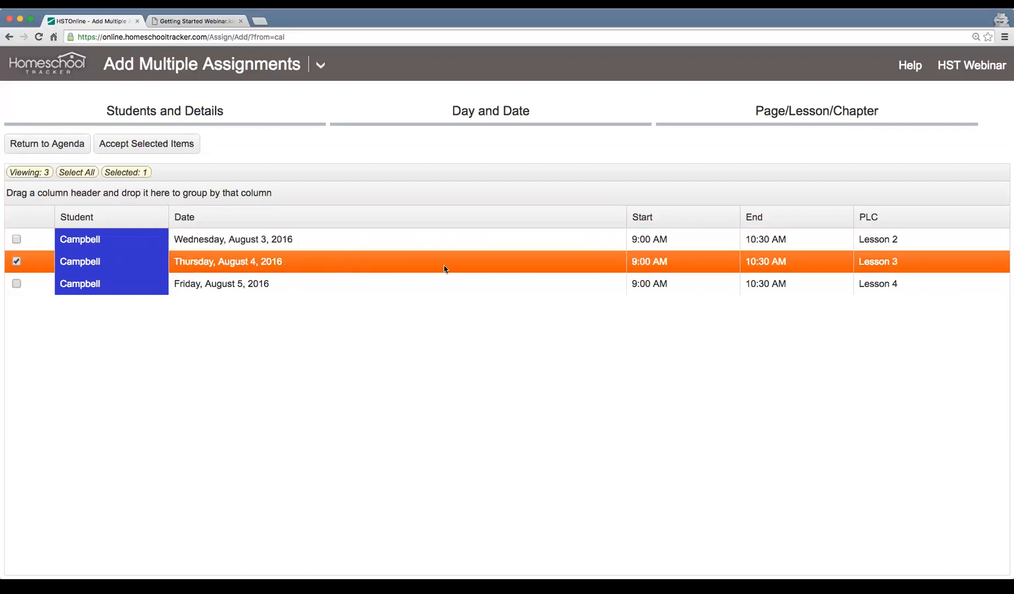
click(480, 285)
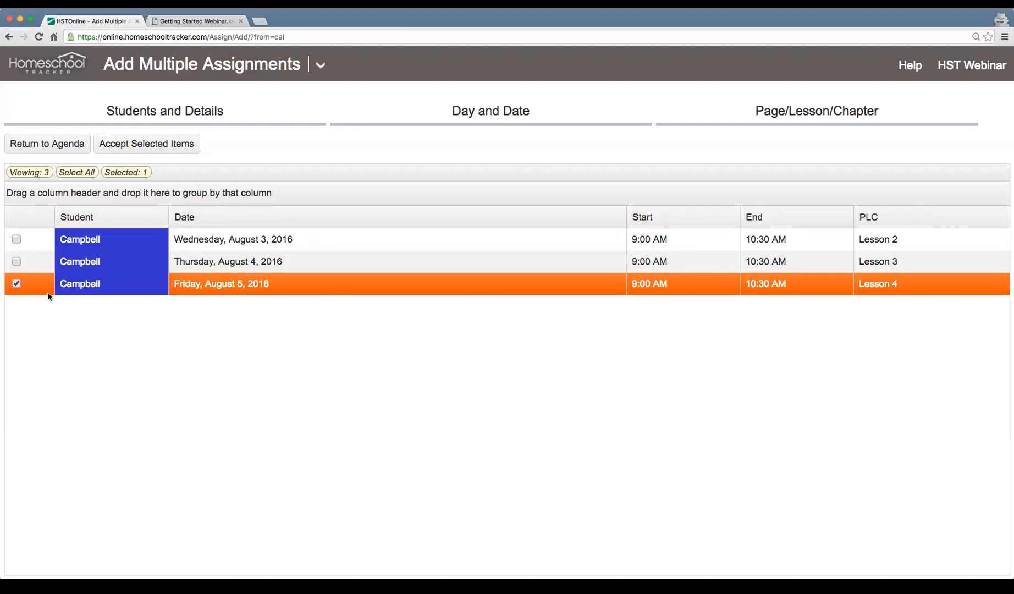
click(17, 261)
click(17, 239)
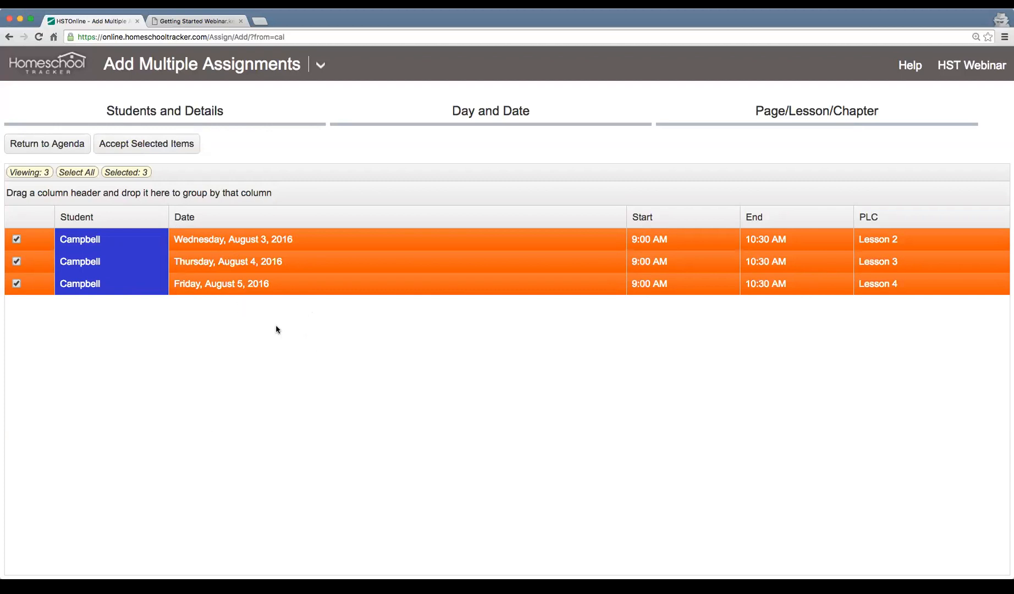
click(150, 150)
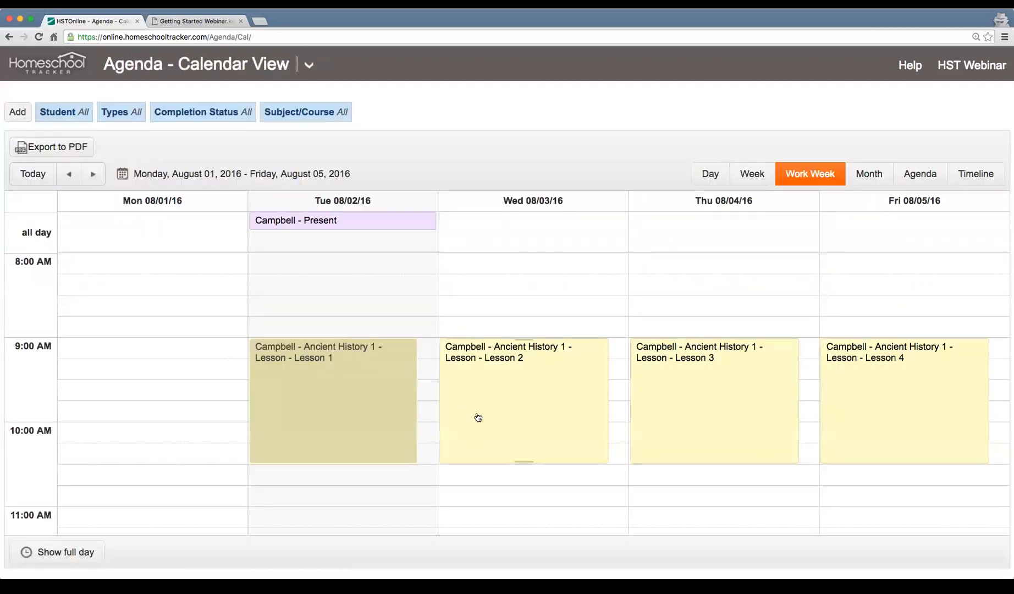
- View the item types that can be added to the agenda and the student filter options, leaving both without changes
scroll(478, 417, down, 2)
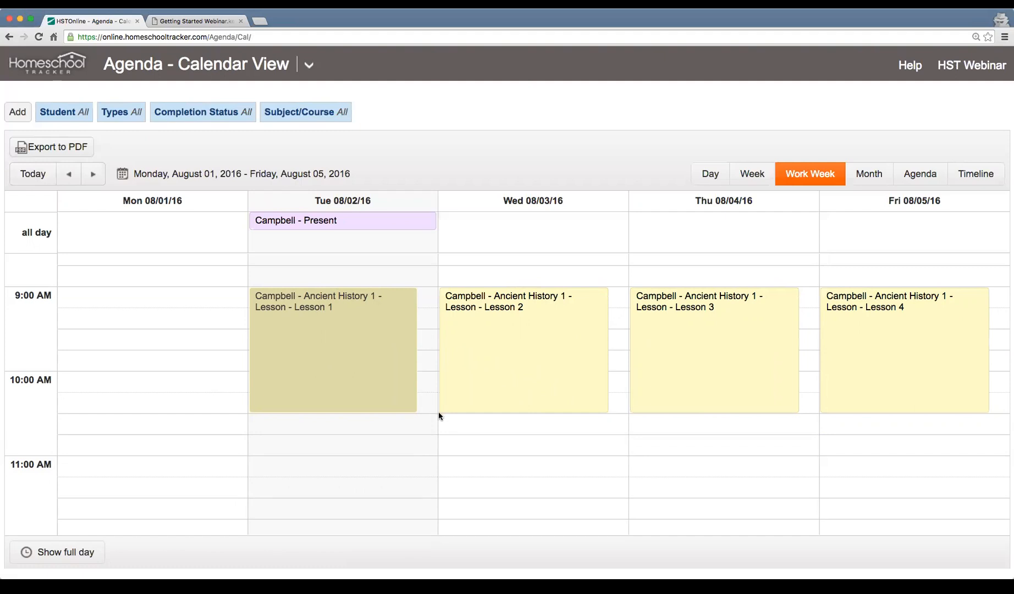
click(21, 116)
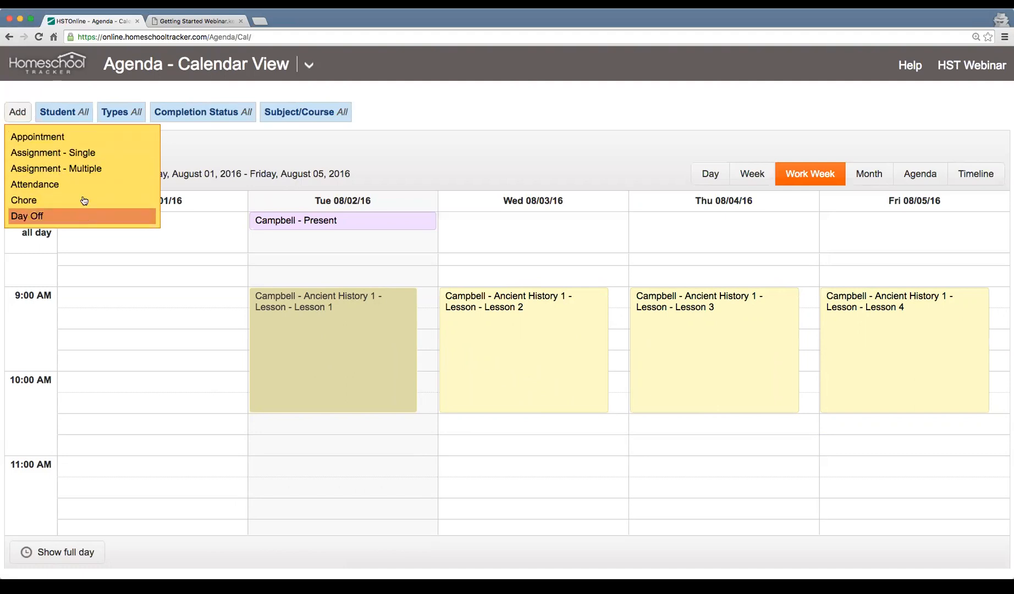
click(296, 145)
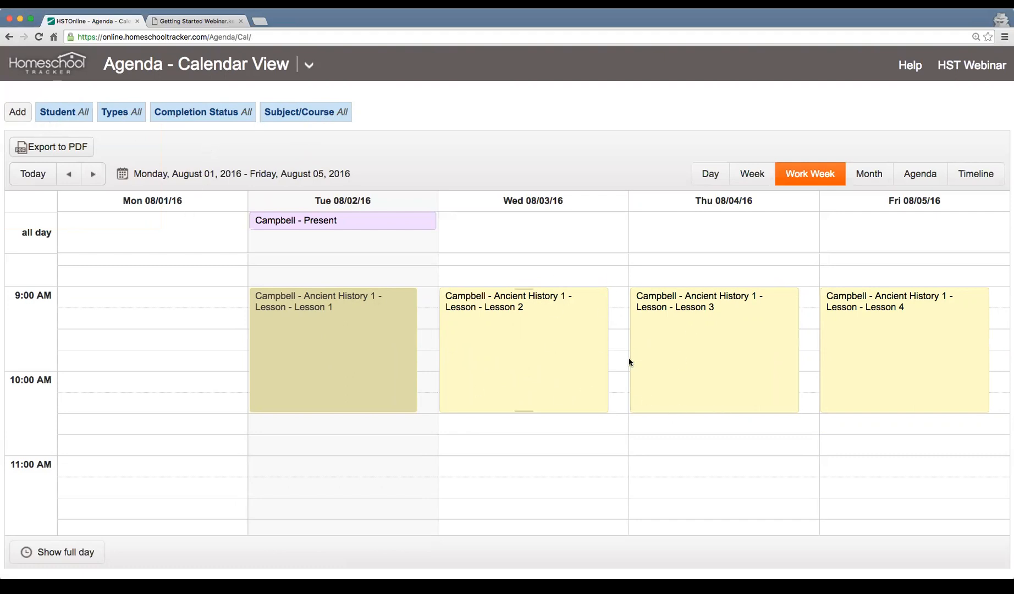
click(79, 111)
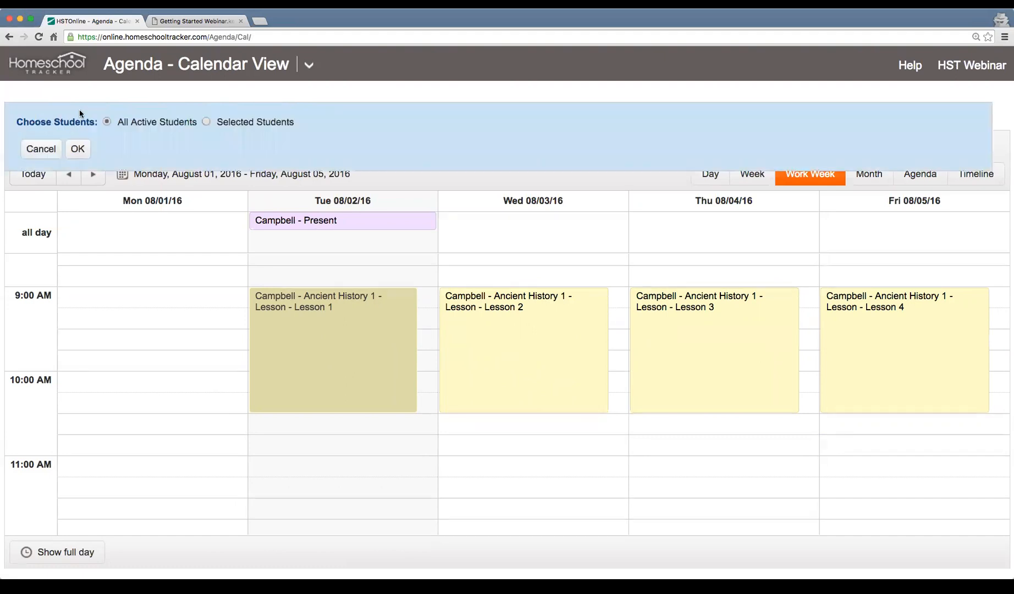
click(211, 123)
click(40, 193)
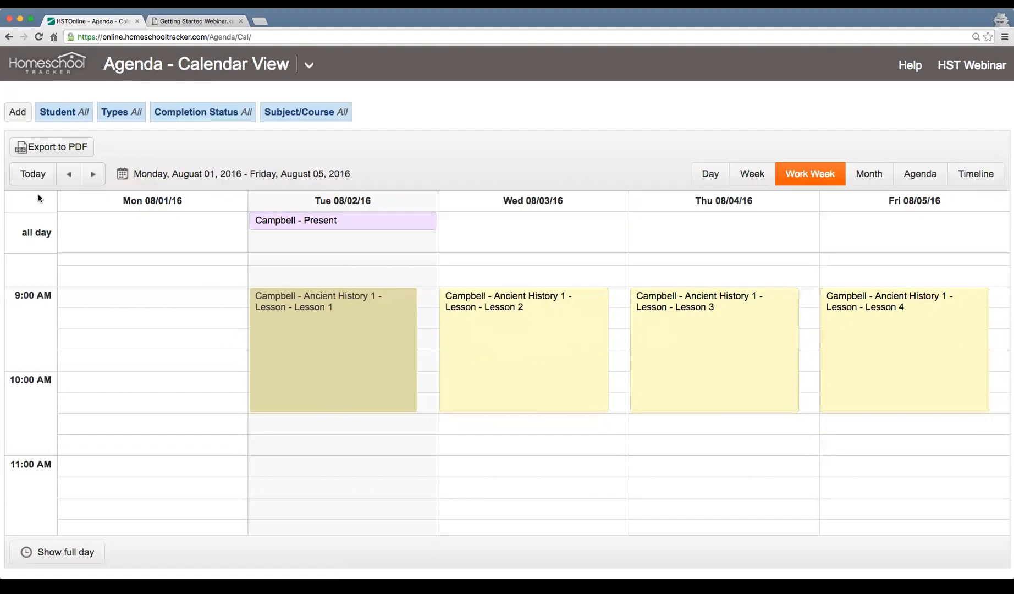
- Hide the attendance entries from the calendar with the item type filter, and show them again
click(121, 113)
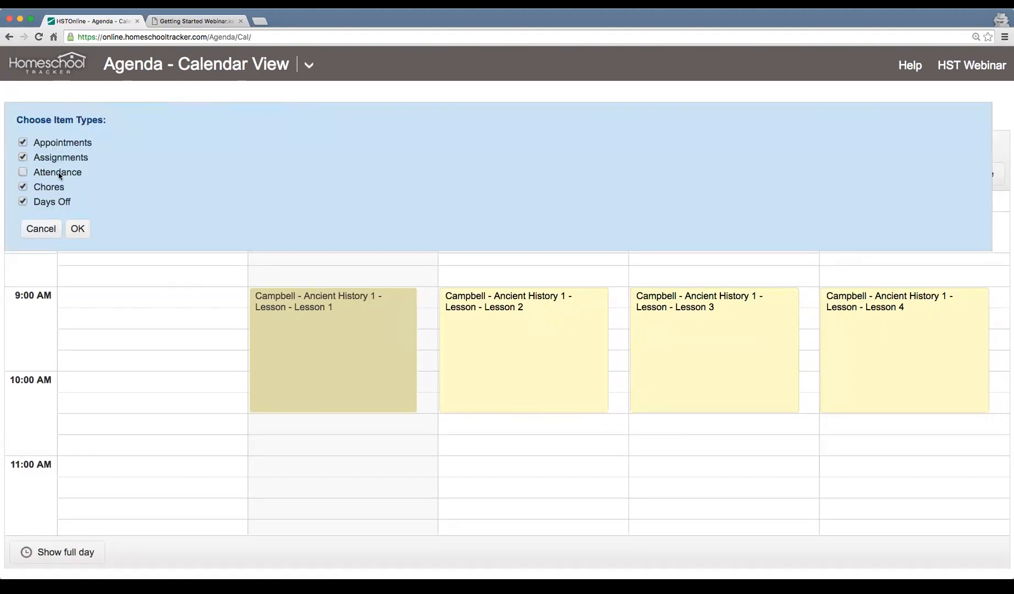
click(80, 234)
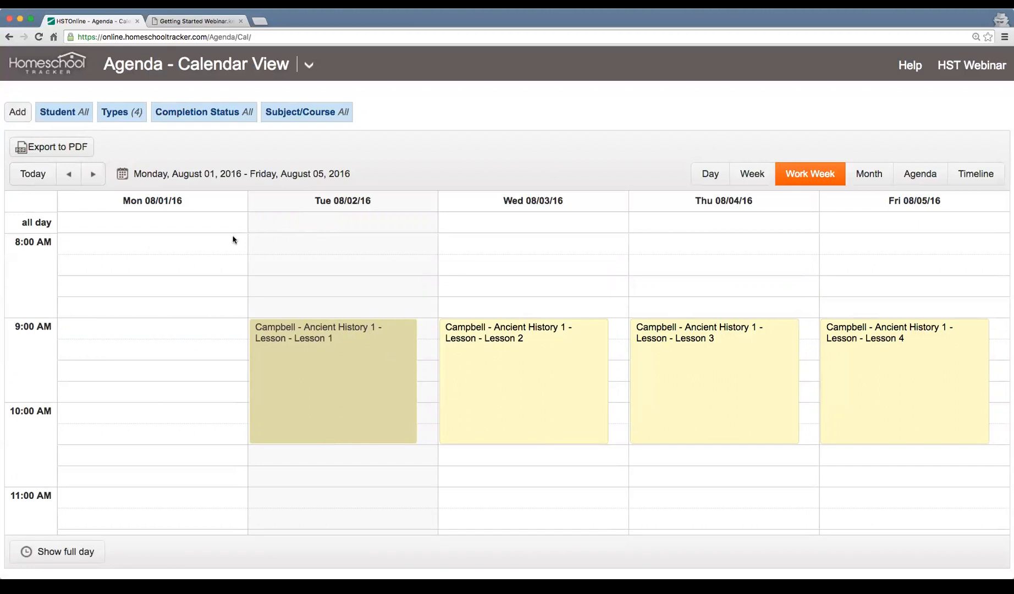
click(138, 121)
click(59, 176)
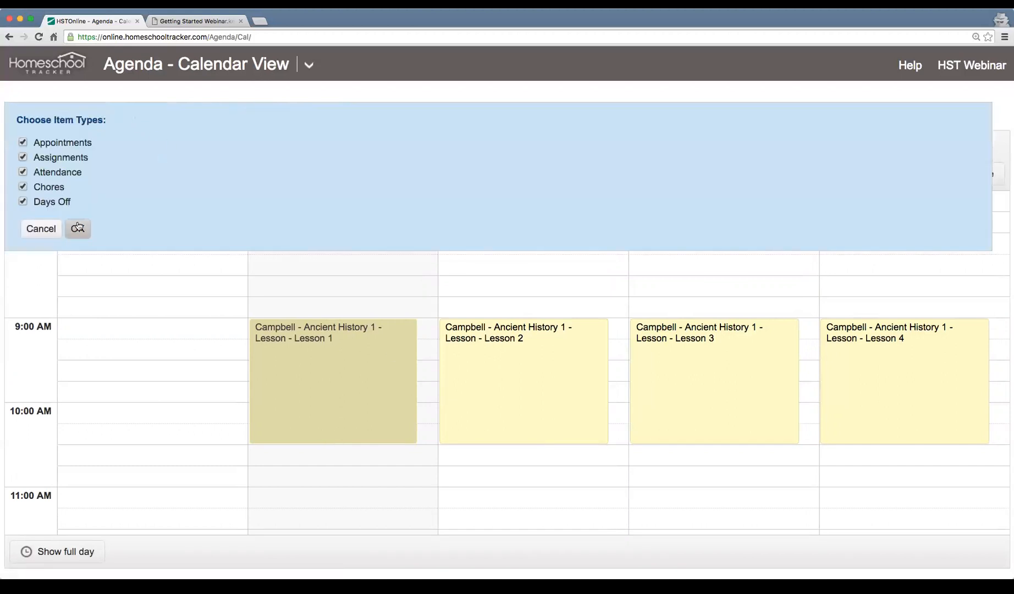
click(78, 229)
scroll(410, 271, down, 2)
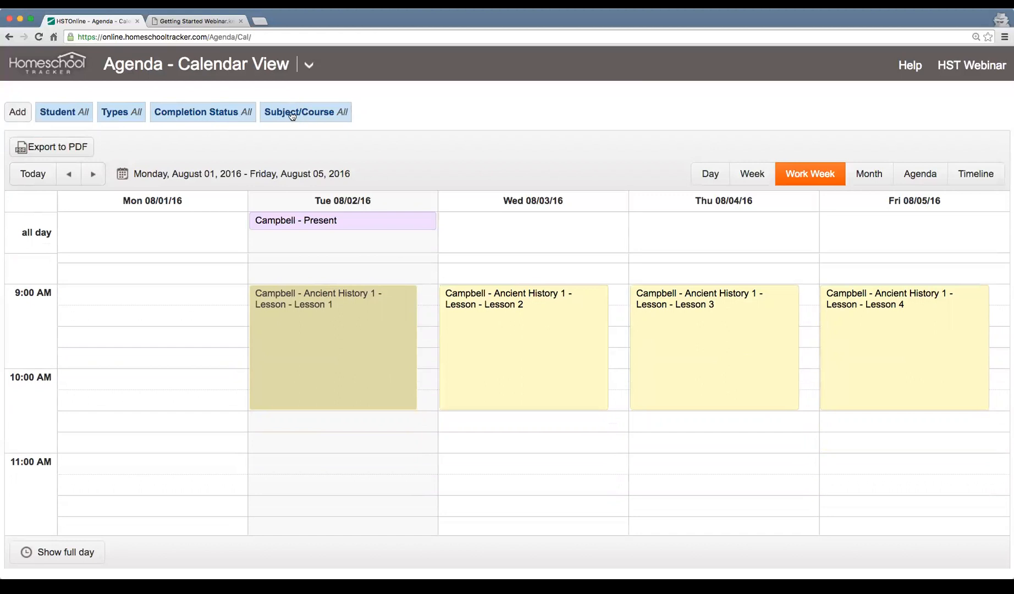
- Export the work week calendar to PDF, open the exported file, look it over and close it
click(69, 154)
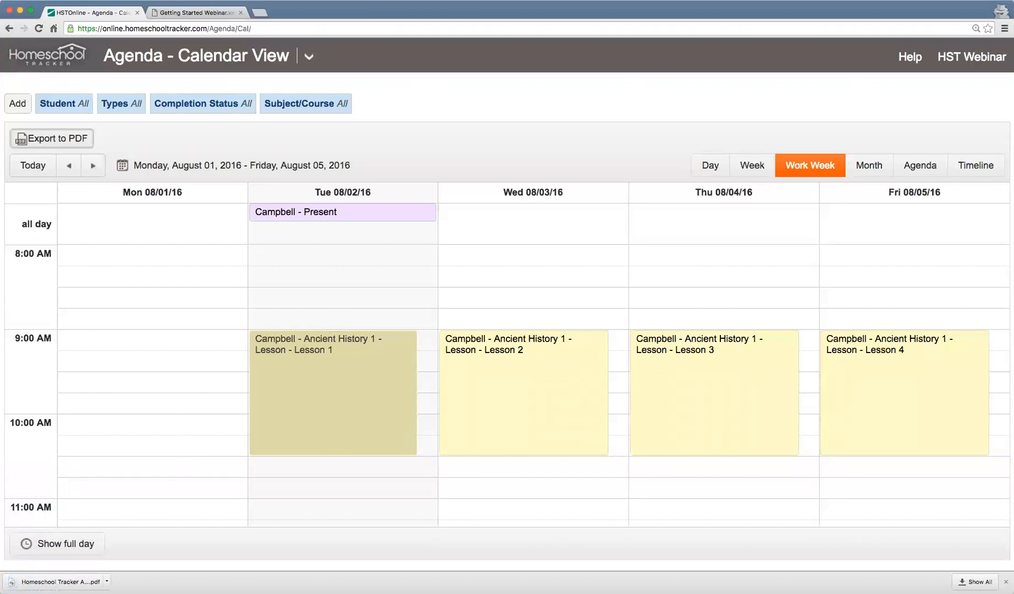
click(60, 581)
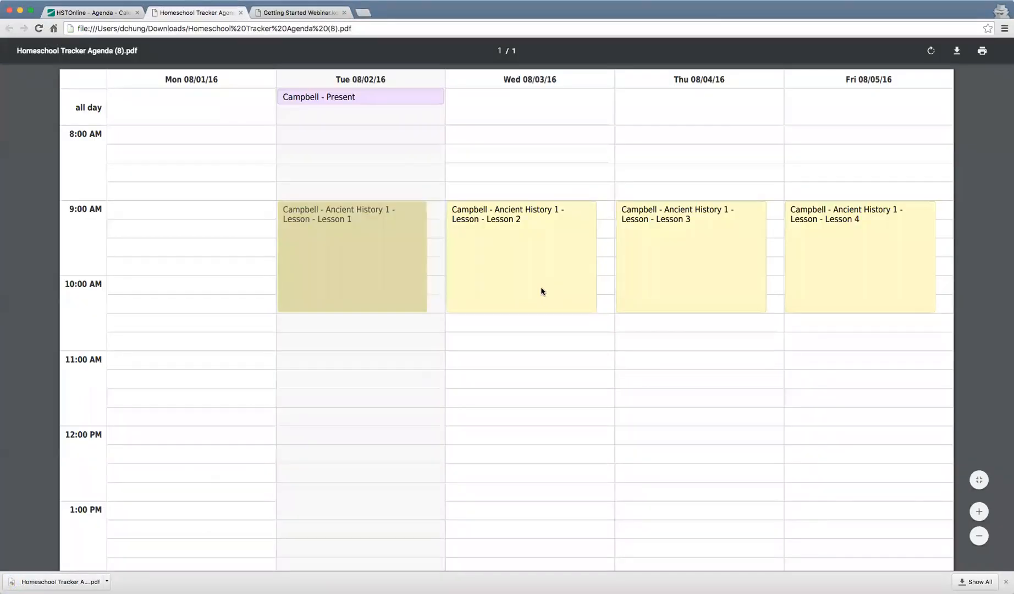
scroll(540, 290, down, 7)
scroll(539, 289, up, 7)
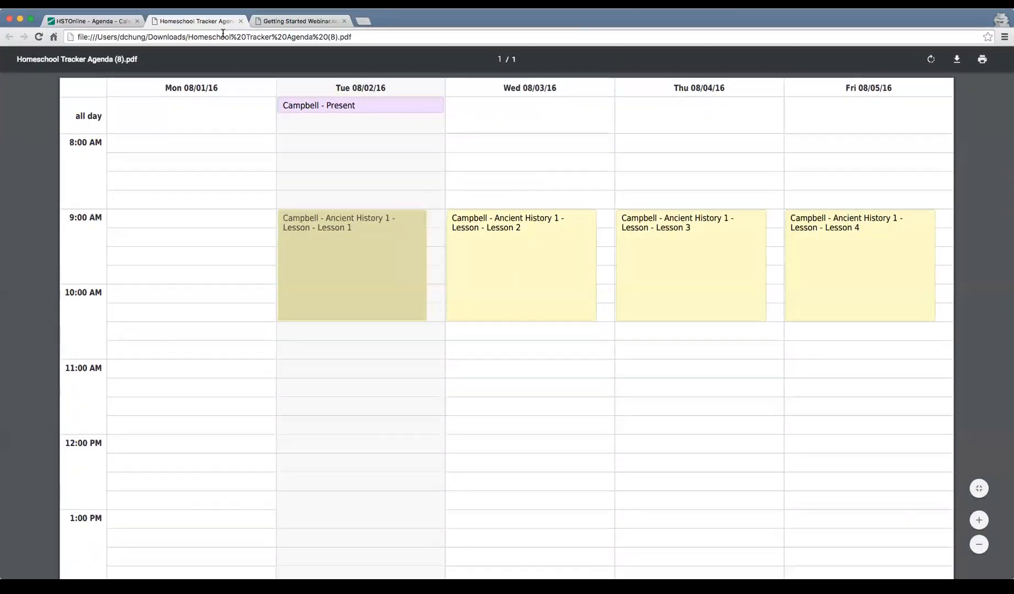
click(240, 20)
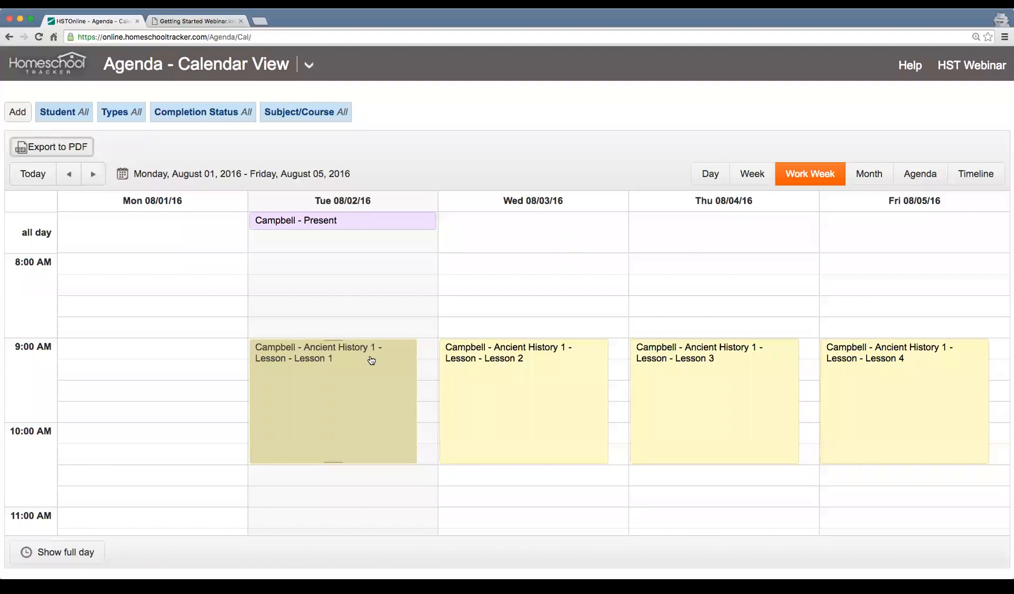
- Browse forward one week in the calendar and return to the week of August 1 to 5, 2016
click(93, 175)
click(78, 178)
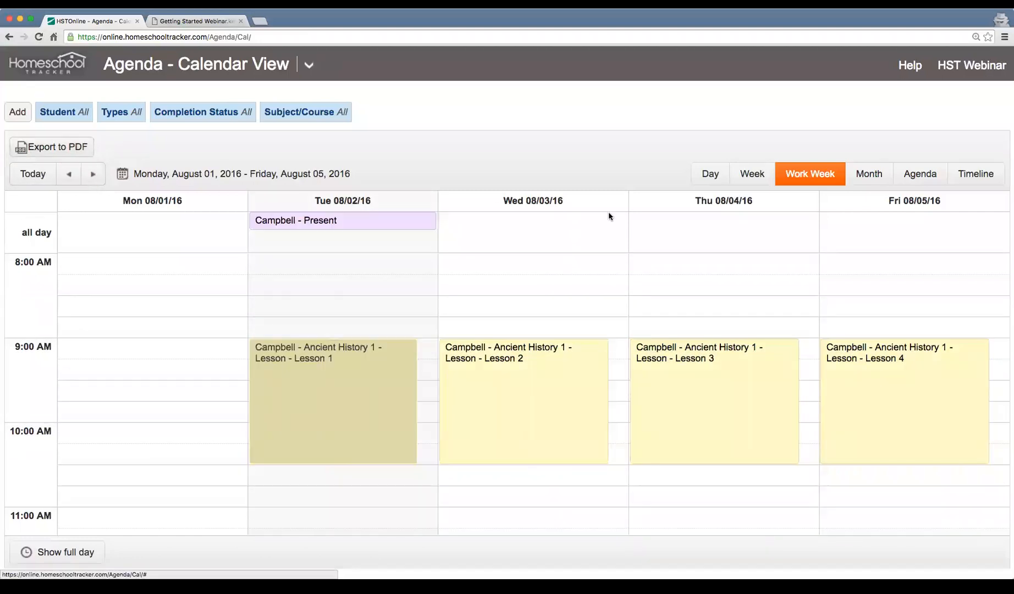
- View the calendar in the Day, Week, Work Week, Month, Agenda and Timeline layouts, and return to Work Week
click(715, 176)
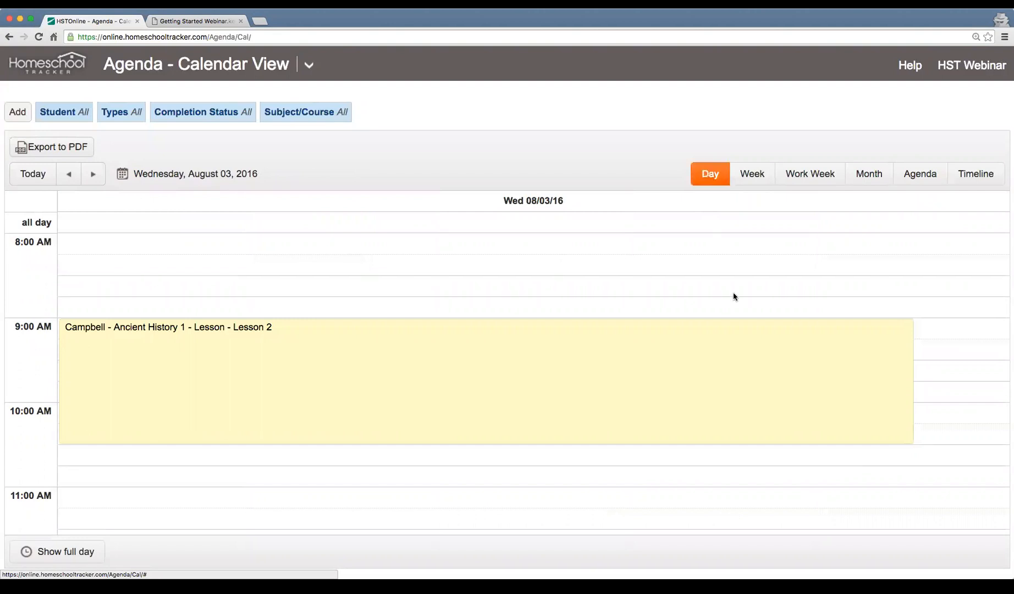
scroll(733, 292, down, 3)
scroll(737, 264, up, 3)
click(753, 175)
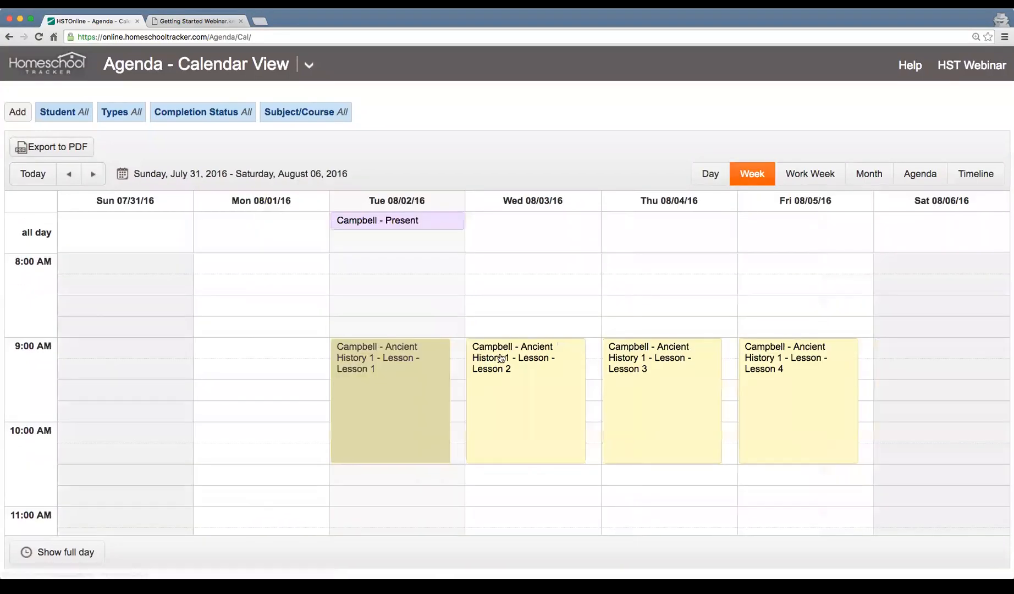
click(803, 174)
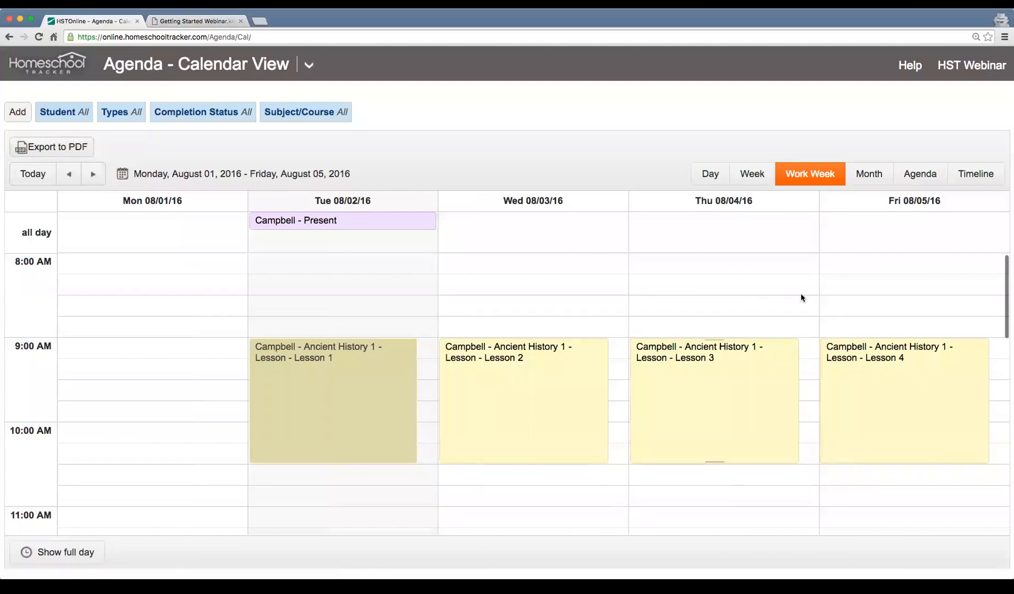
click(870, 175)
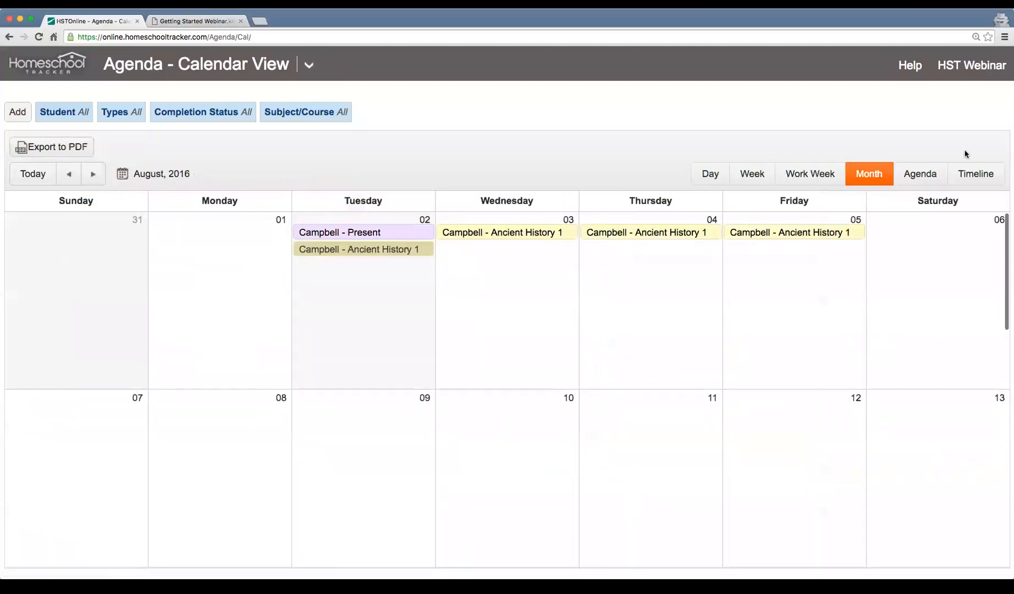
click(920, 174)
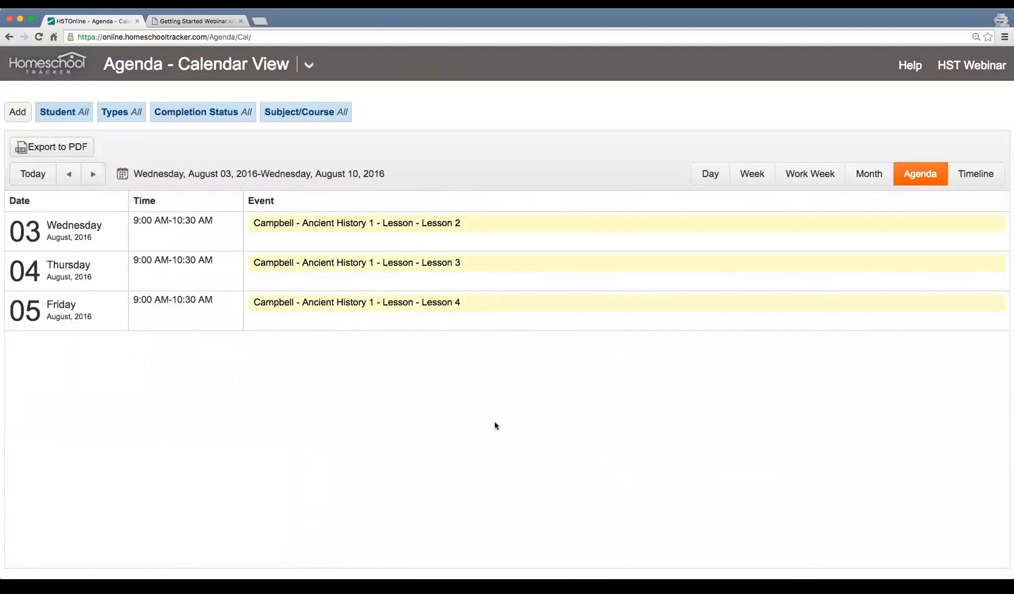
click(975, 174)
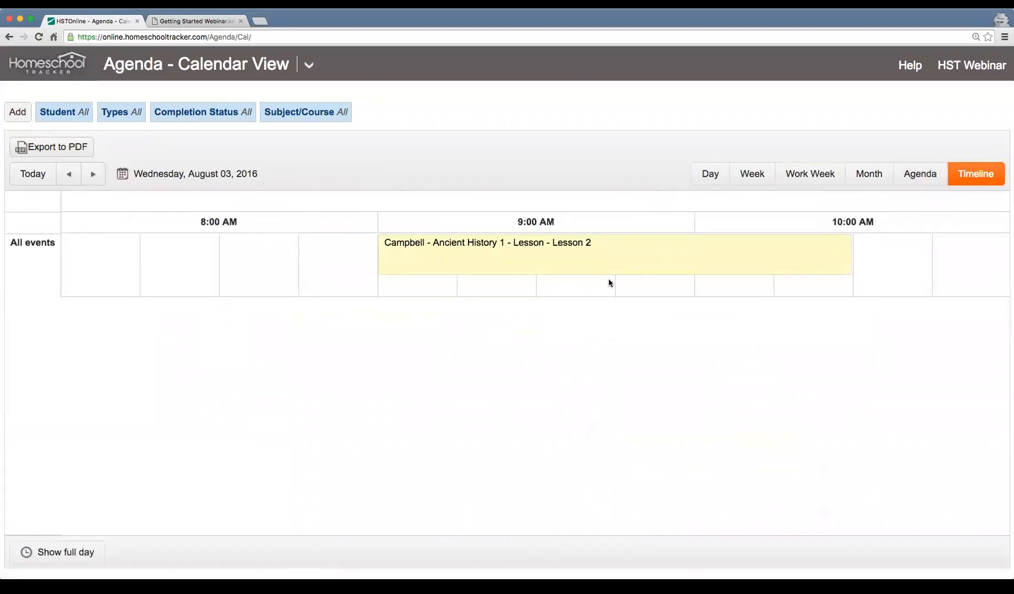
scroll(608, 283, right, 12)
scroll(608, 283, left, 8)
scroll(608, 283, right, 8)
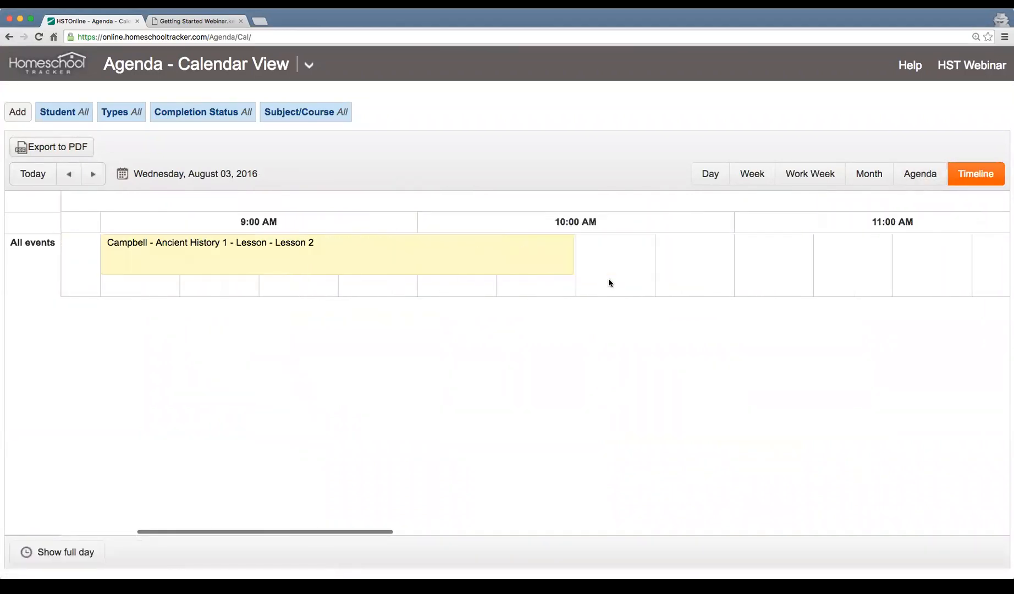
click(785, 174)
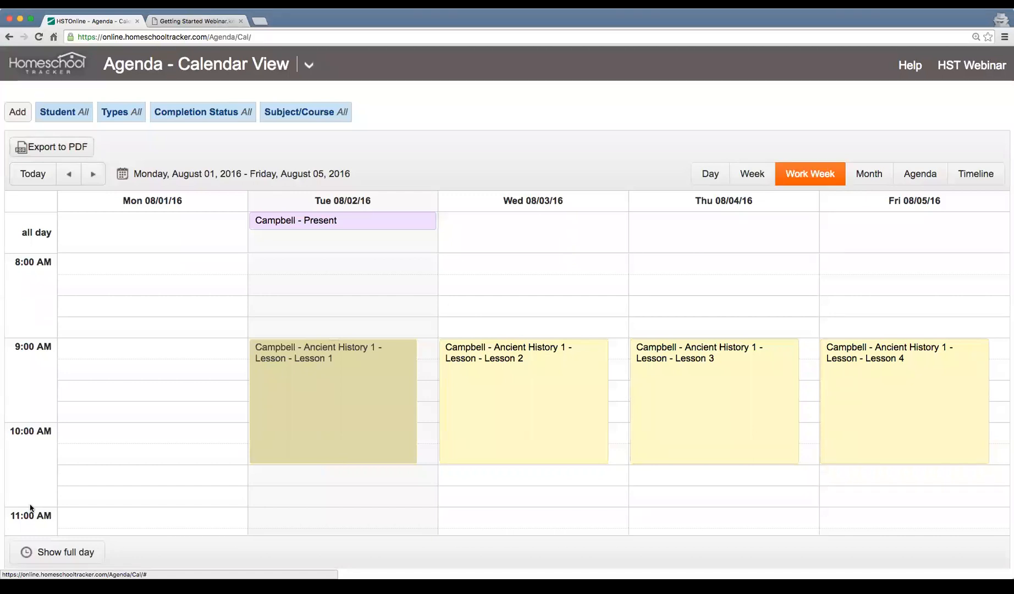
- Show the full day's hours in the work week calendar, switch back to school hours and look through them
click(67, 553)
scroll(356, 389, down, 5)
scroll(356, 389, up, 4)
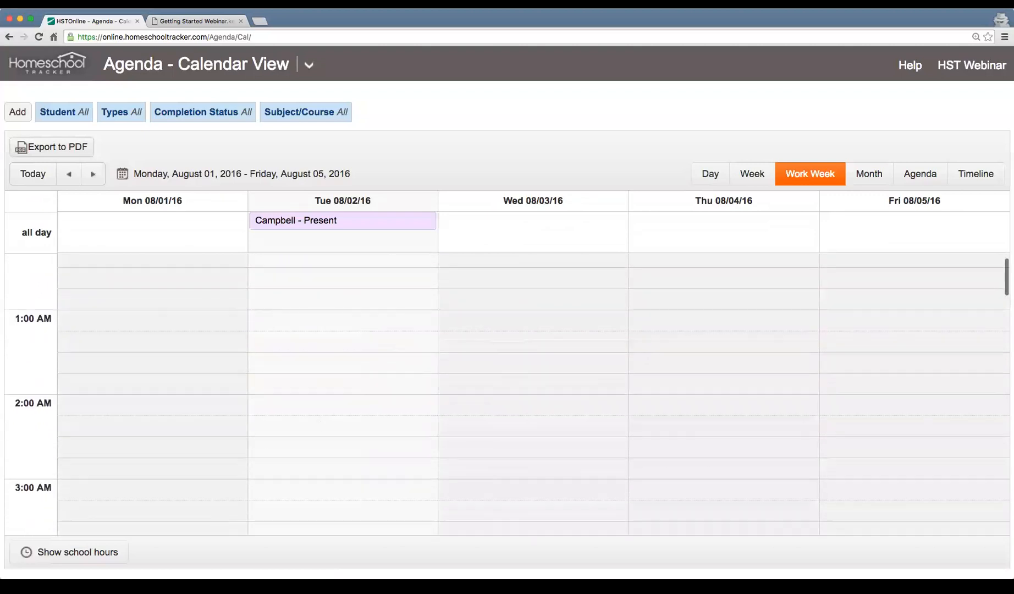
click(62, 551)
scroll(312, 398, up, 1)
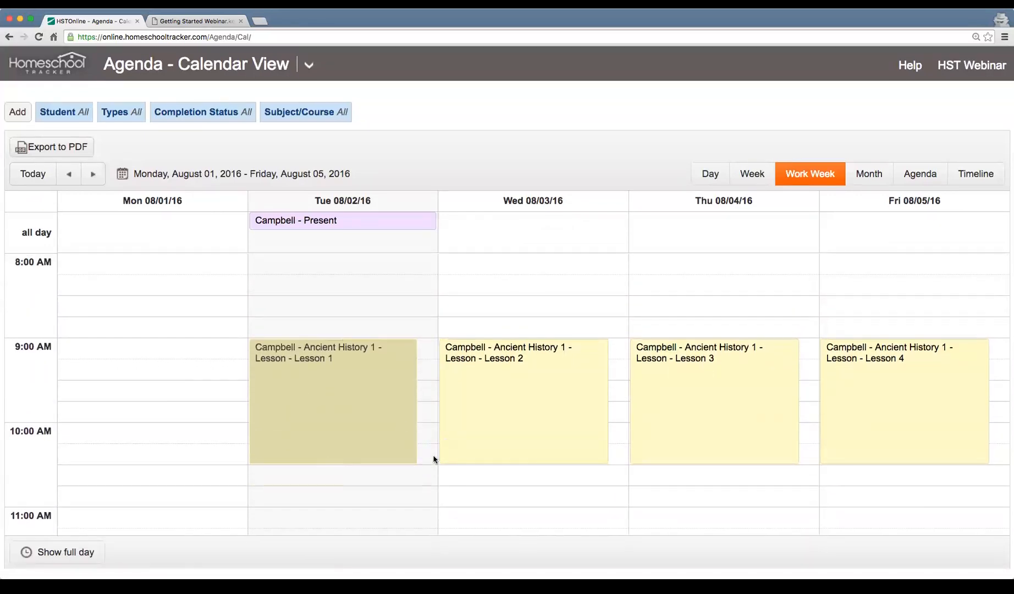
scroll(331, 338, down, 1)
scroll(330, 337, down, 10)
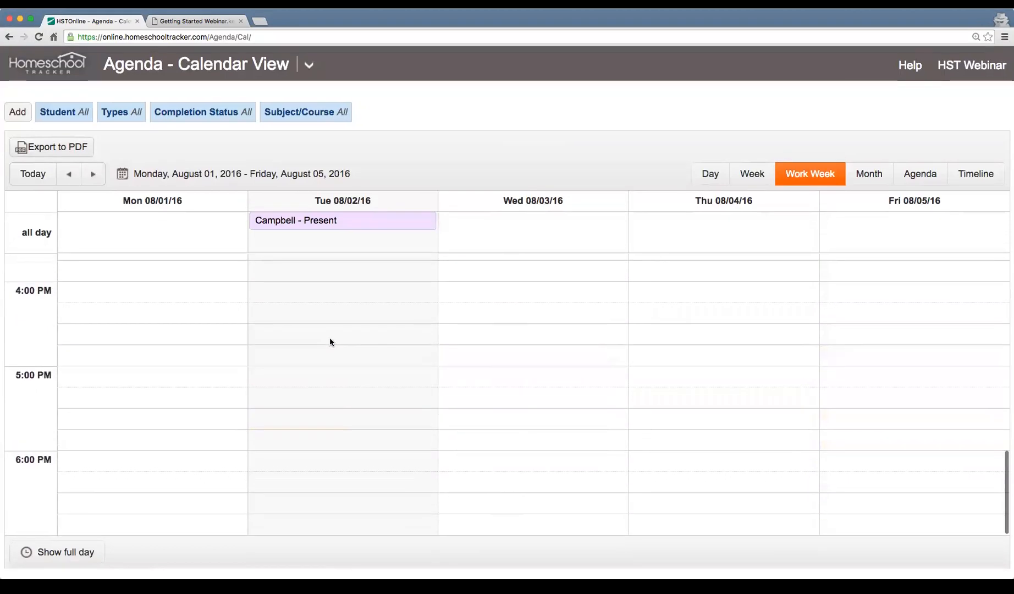
scroll(329, 339, up, 12)
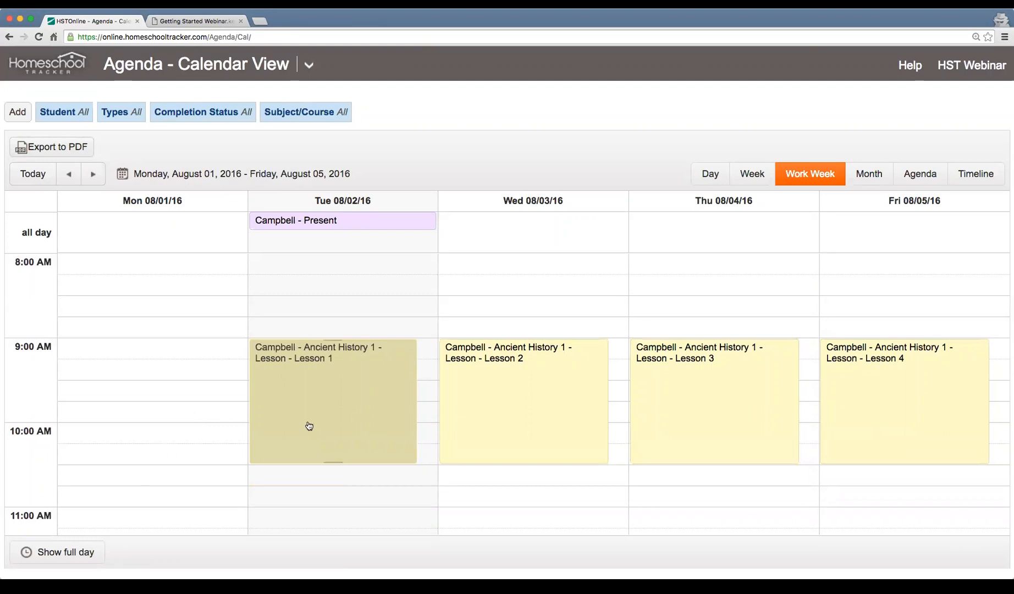
- Mark the Wednesday, August 3 Lesson 2 assignment as complete by the student and save it
scroll(308, 423, down, 1)
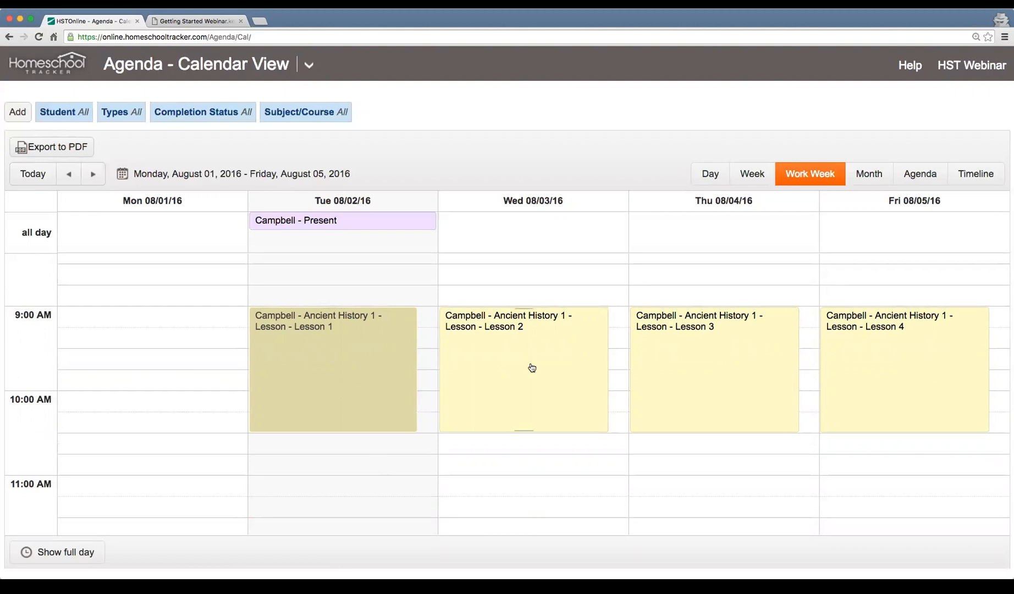
click(531, 367)
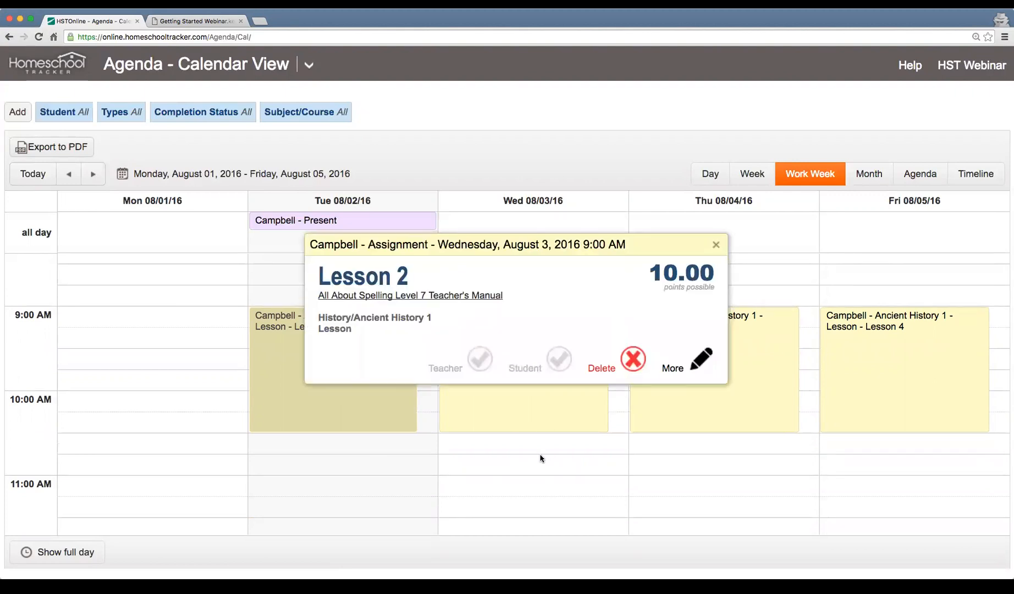
click(688, 360)
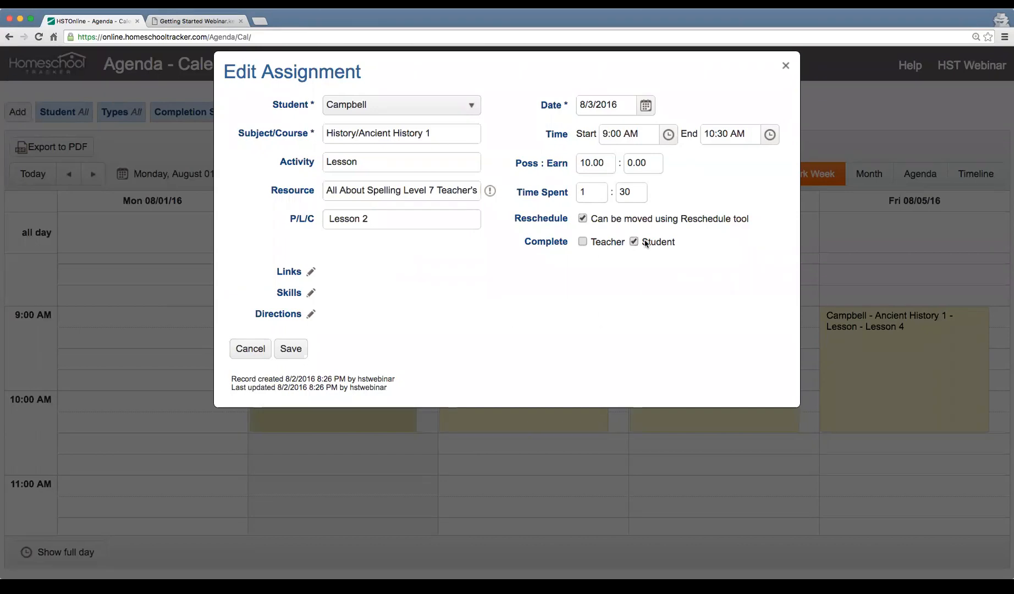
click(291, 352)
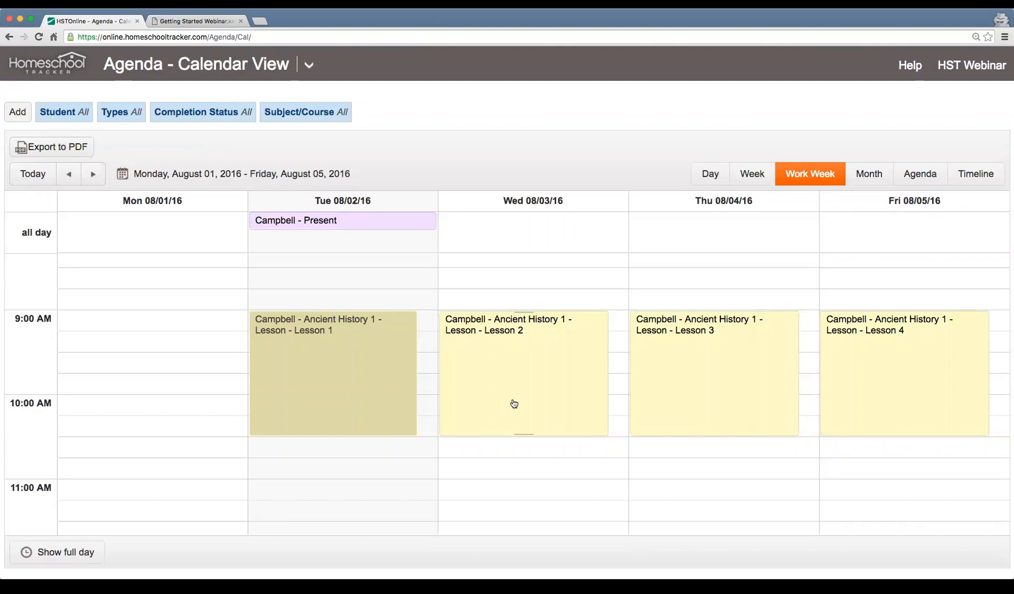
- Filter the calendar by completion status to show only Complete - Student, and view the Lesson 2 assignment's summary
scroll(513, 404, down, 2)
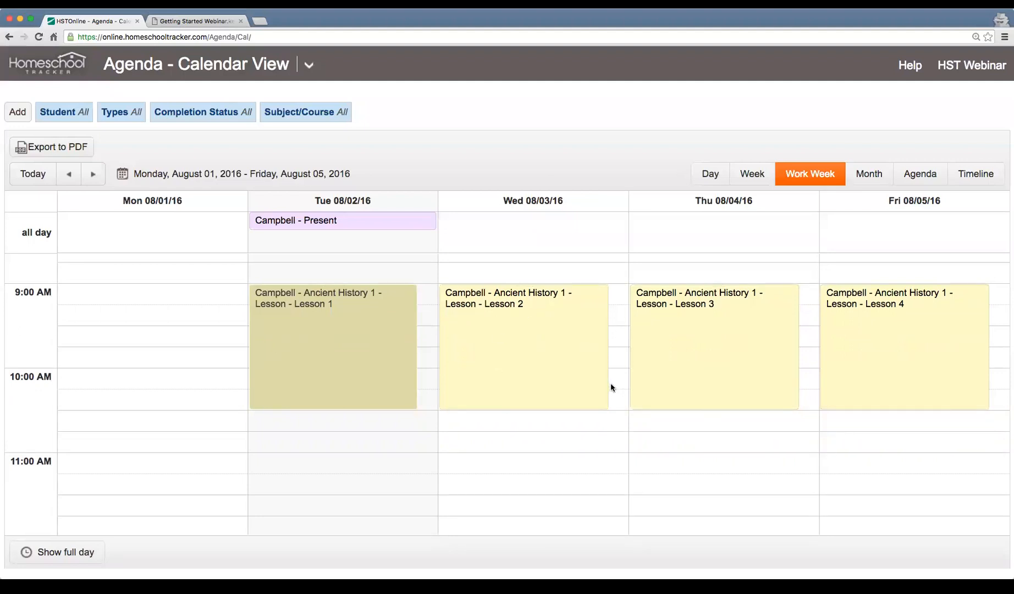
click(230, 113)
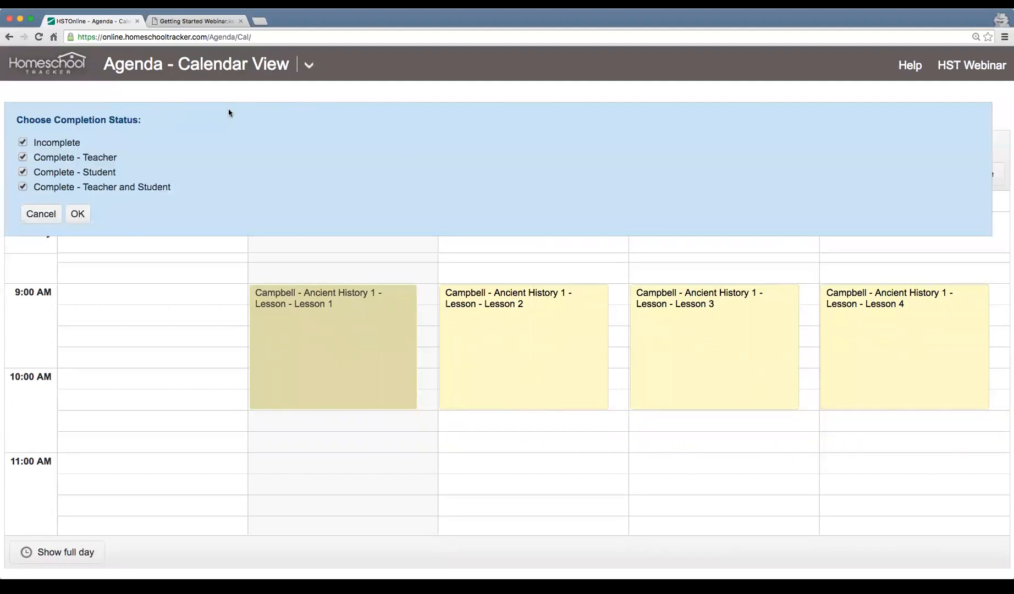
click(58, 145)
click(57, 188)
click(78, 214)
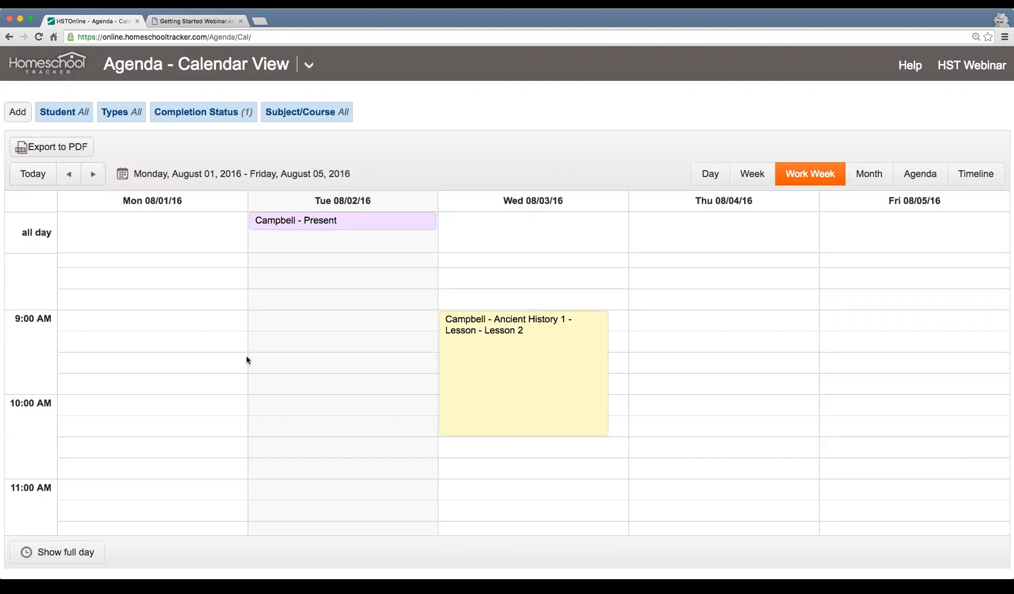
click(505, 378)
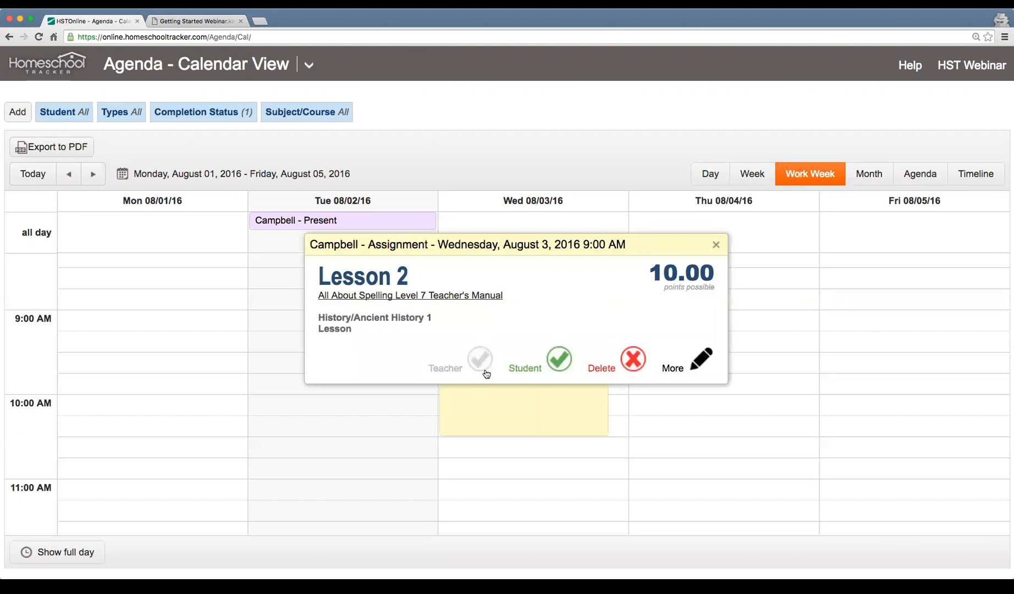
click(715, 245)
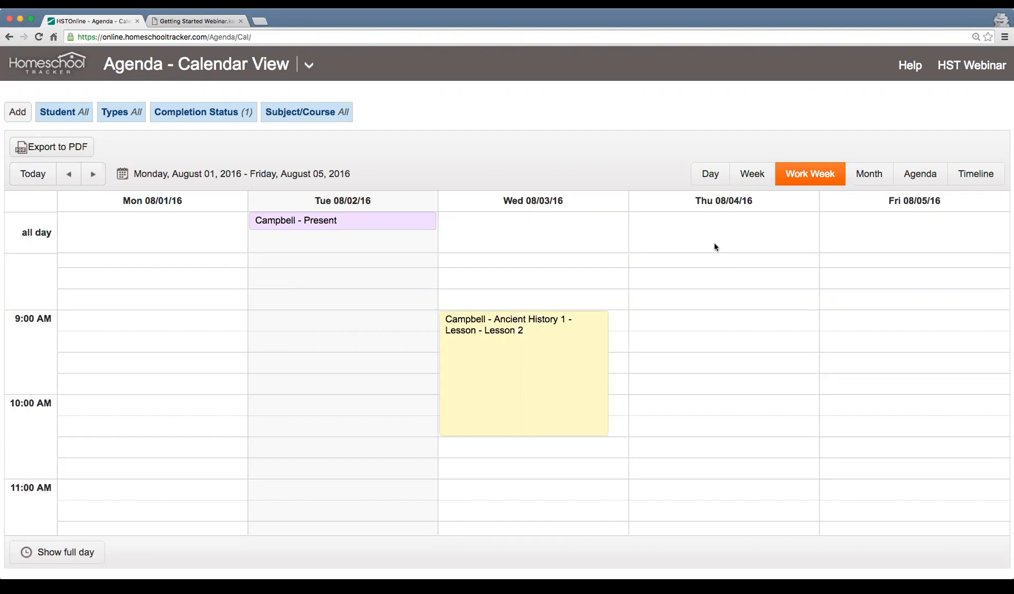
- Reset the completion status filter to include Incomplete and all three Complete statuses
click(237, 115)
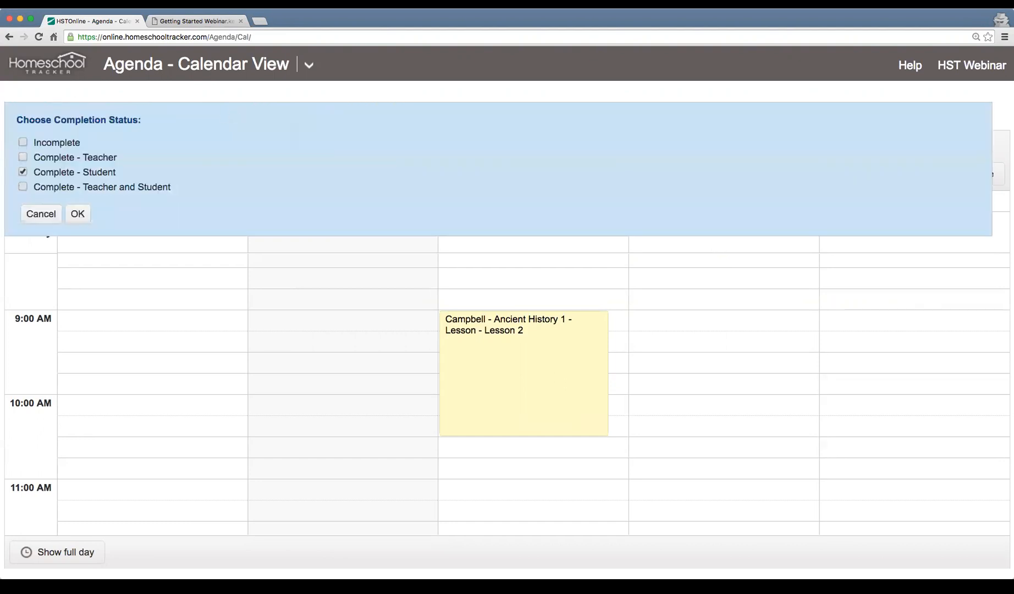
click(65, 158)
click(64, 185)
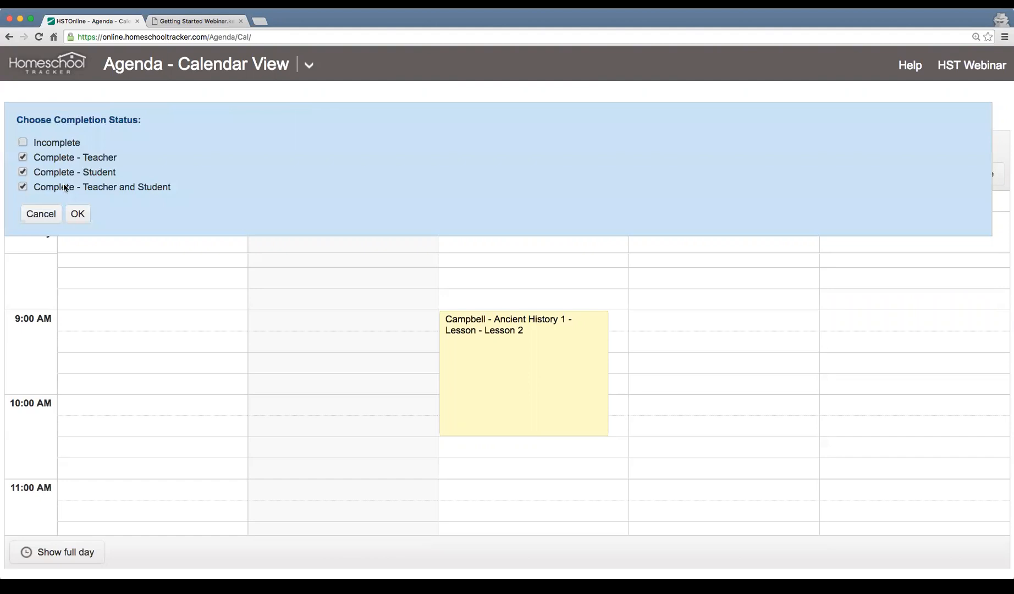
click(53, 144)
click(77, 213)
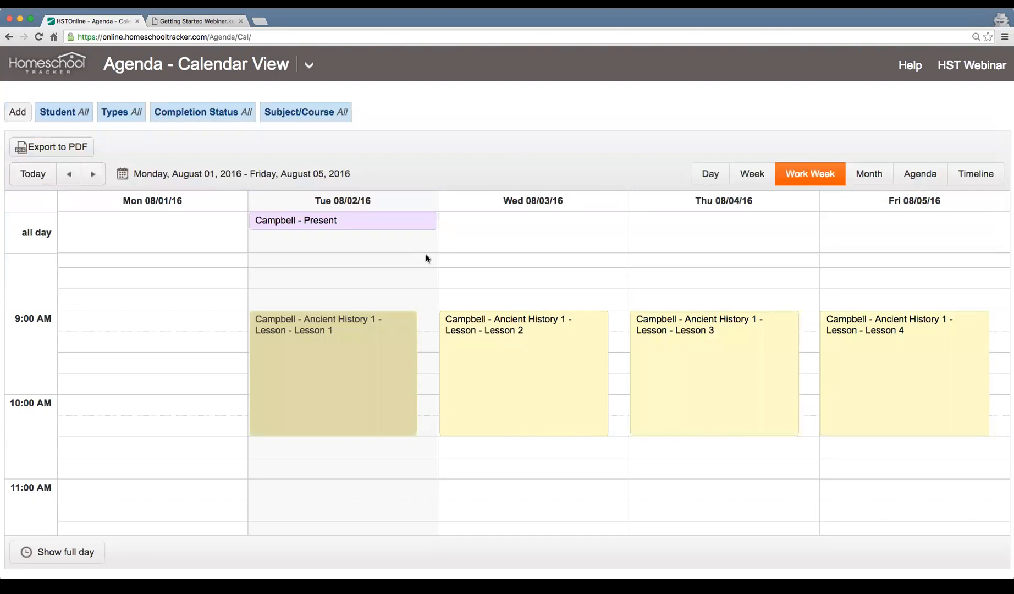
- Switch the agenda from the calendar to List View and look across its columns
click(309, 74)
click(99, 144)
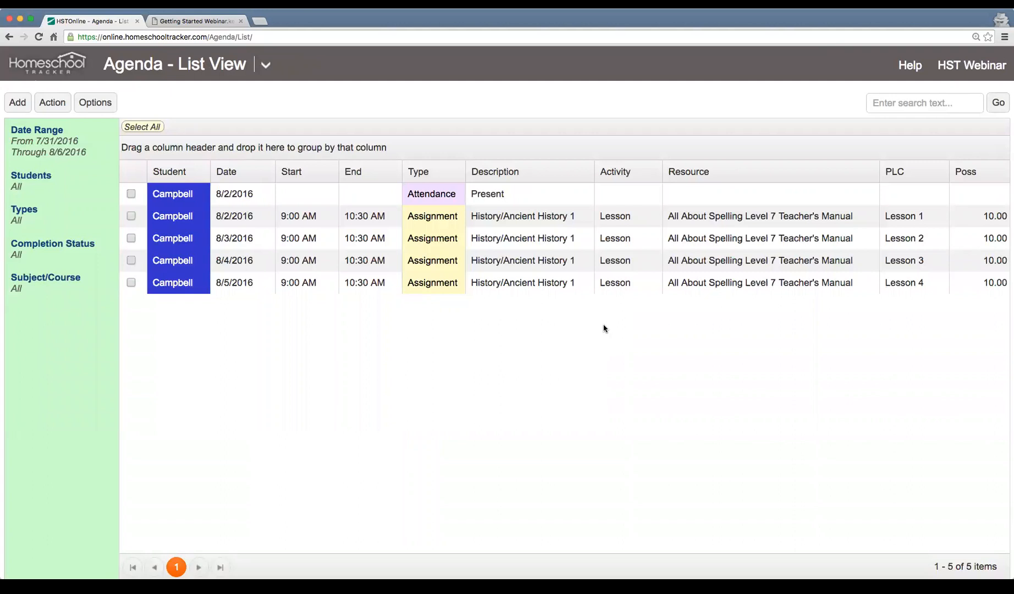
scroll(604, 328, right, 5)
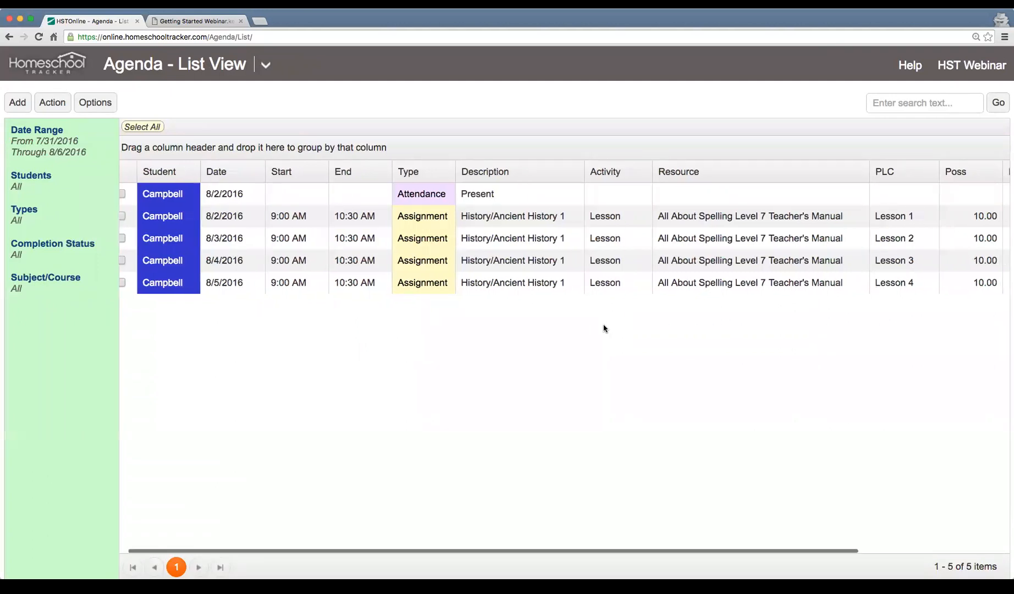
scroll(603, 328, left, 5)
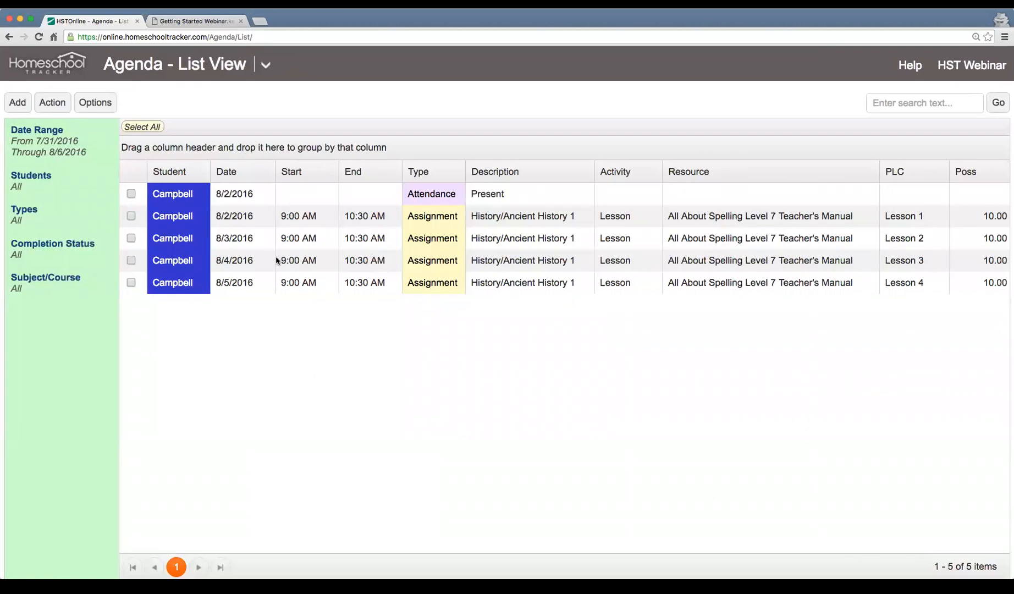
- Go through the listed assignment and attendance rows one by one by their dates
click(250, 225)
click(245, 241)
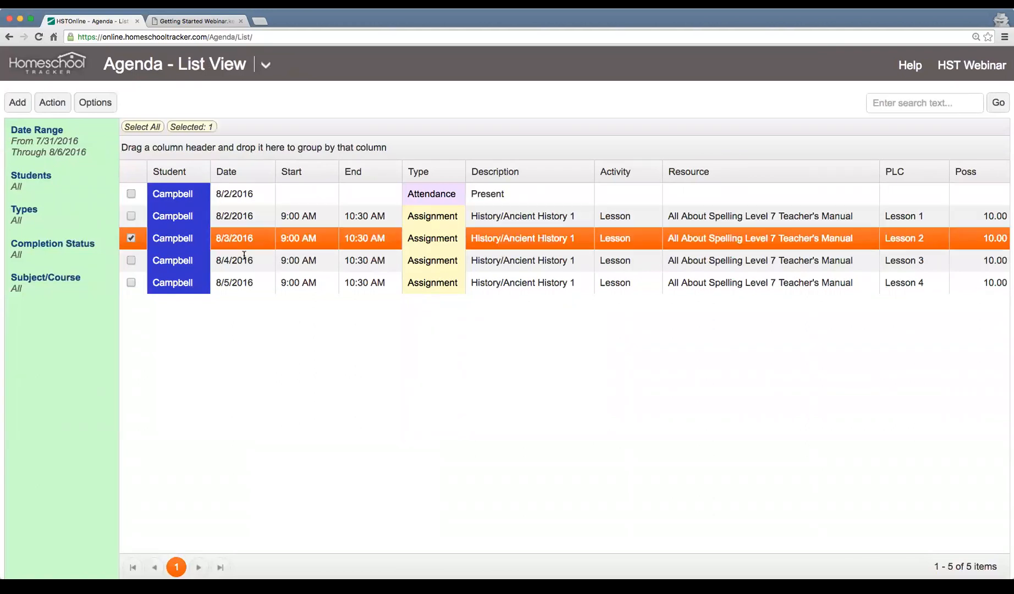
click(244, 257)
click(243, 286)
click(249, 198)
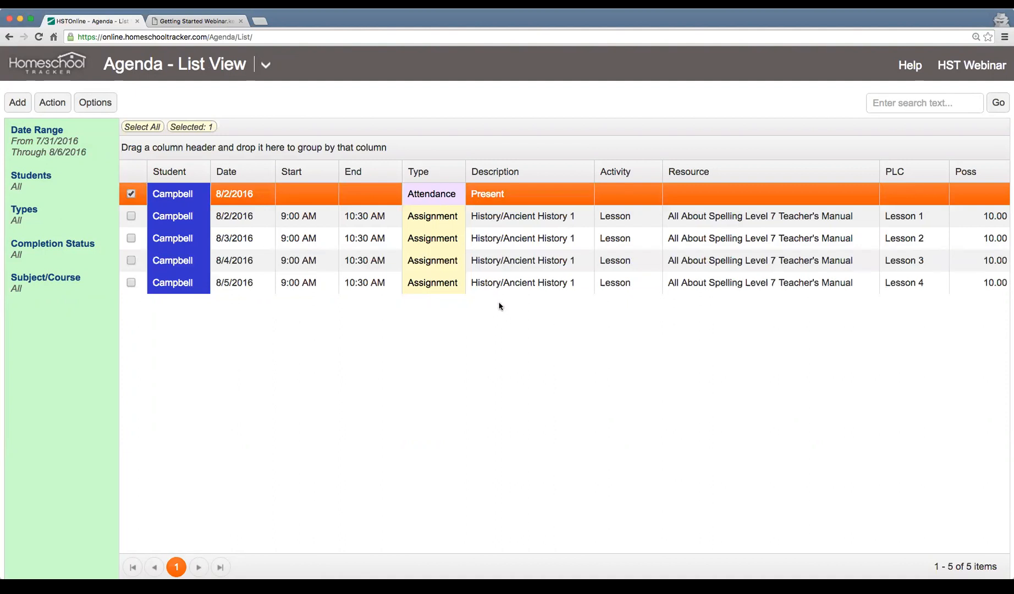
- Examine the earned points, grade and completion columns for the Lesson 1 to Lesson 4 assignments
scroll(495, 300, right, 2)
scroll(514, 279, right, 3)
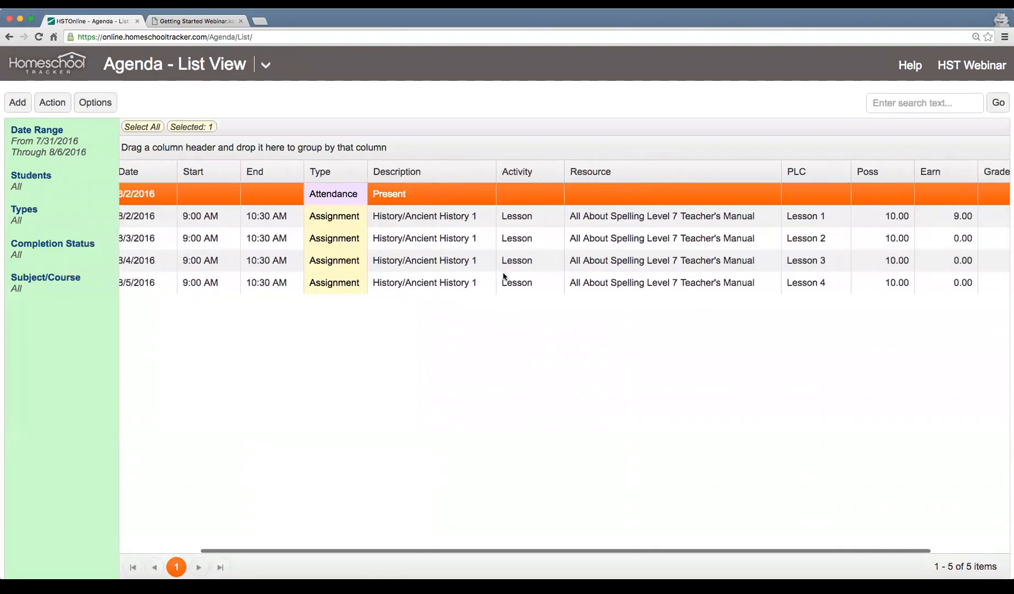
scroll(503, 277, right, 2)
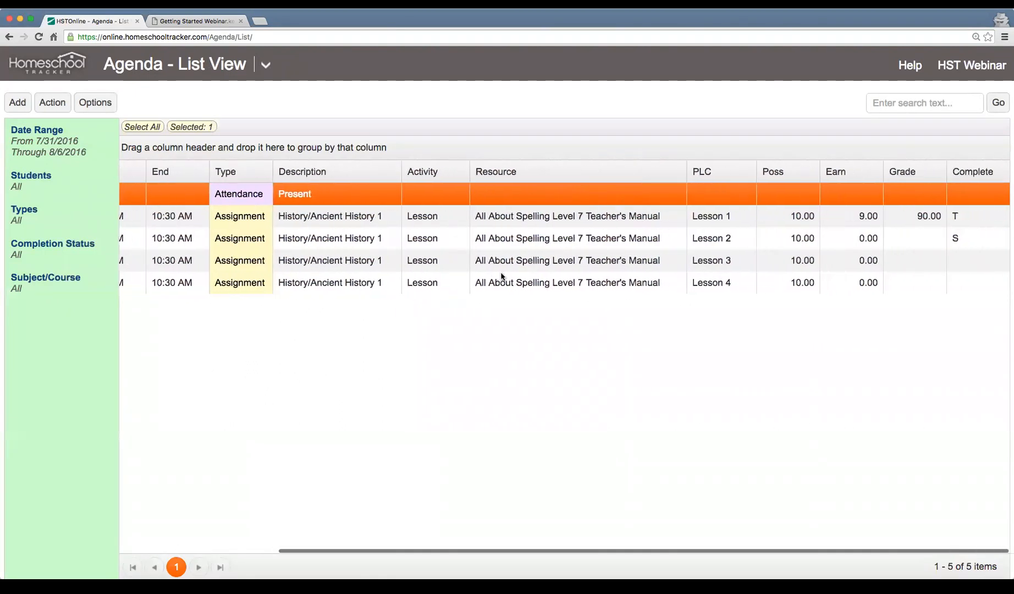
click(845, 220)
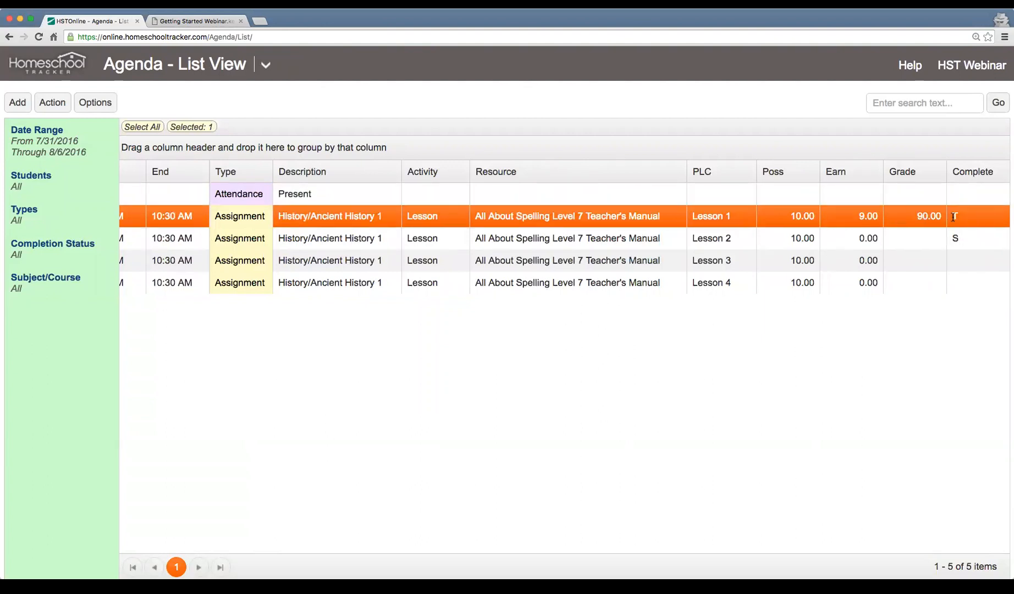
click(913, 235)
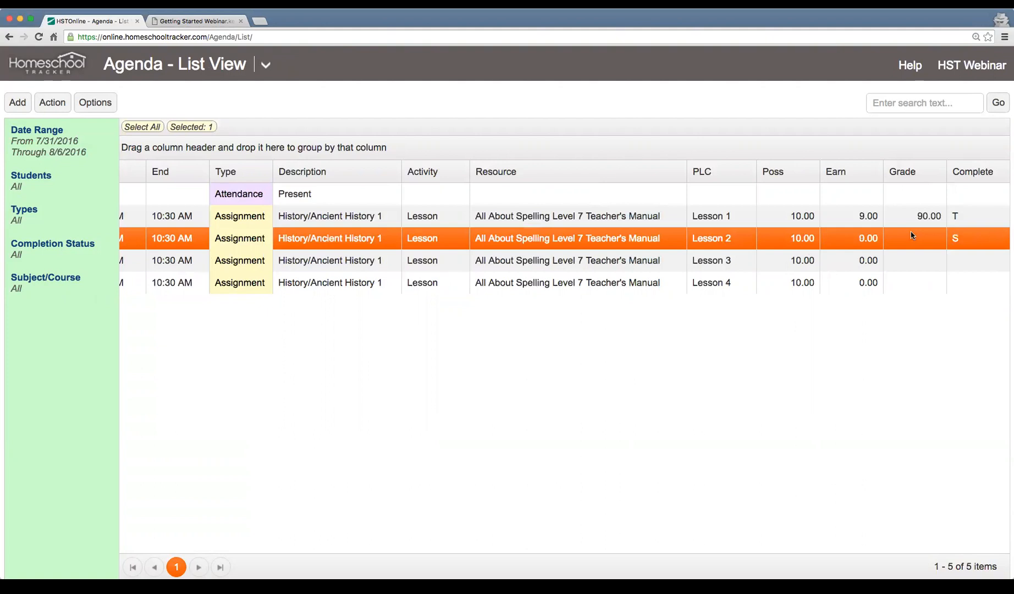
click(897, 267)
click(885, 281)
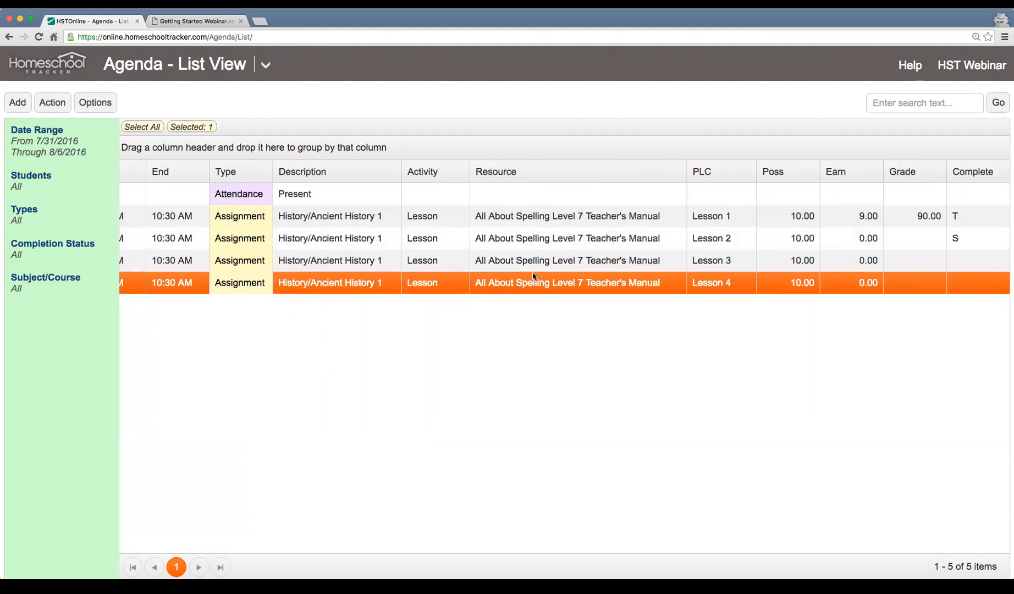
scroll(503, 274, left, 5)
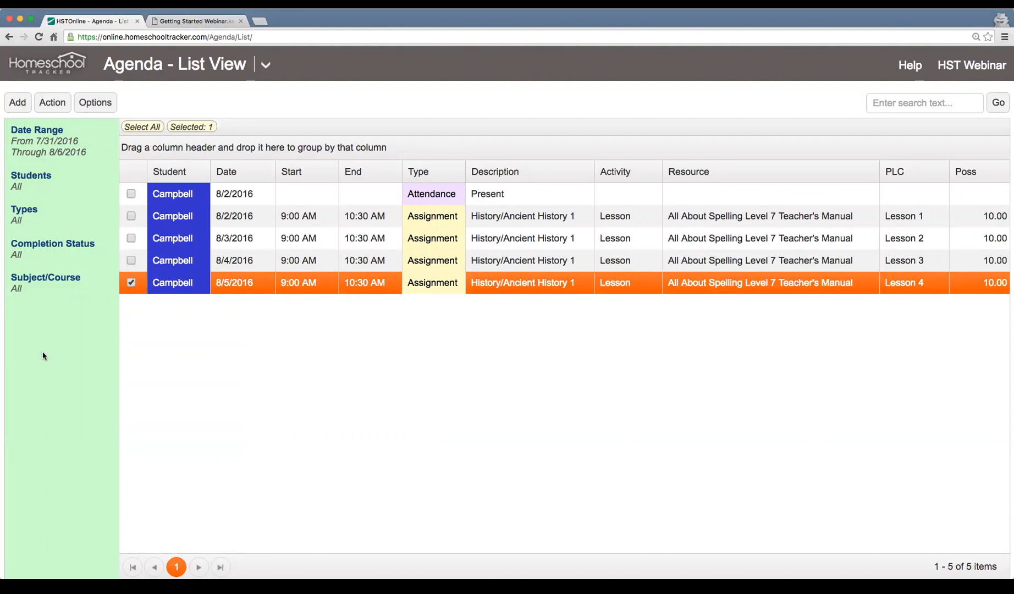
- Sort the agenda list by date in ascending and descending order, and return it to its unsorted order
click(395, 262)
click(393, 243)
click(391, 220)
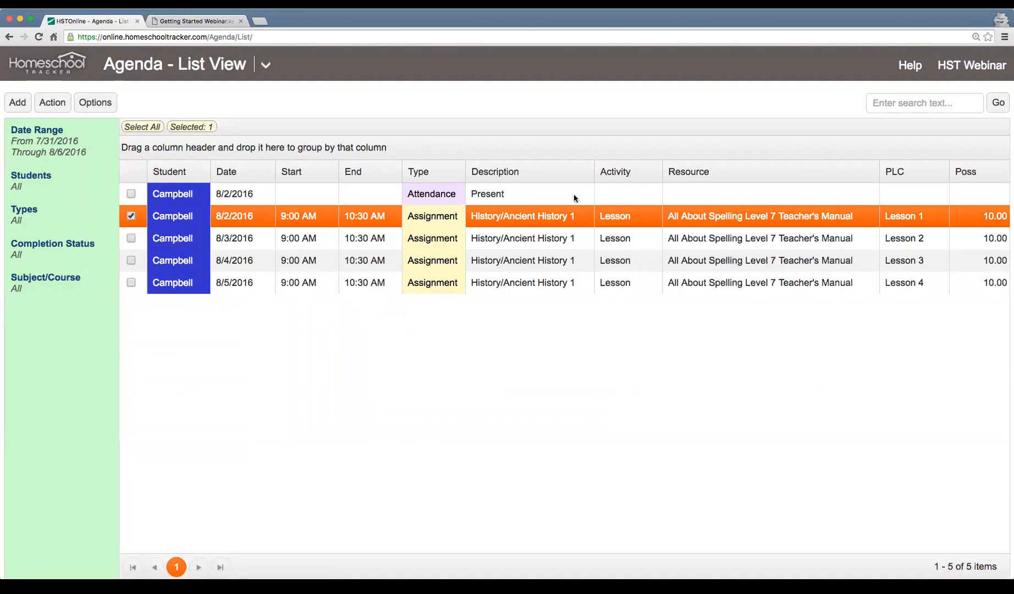
click(246, 174)
click(256, 175)
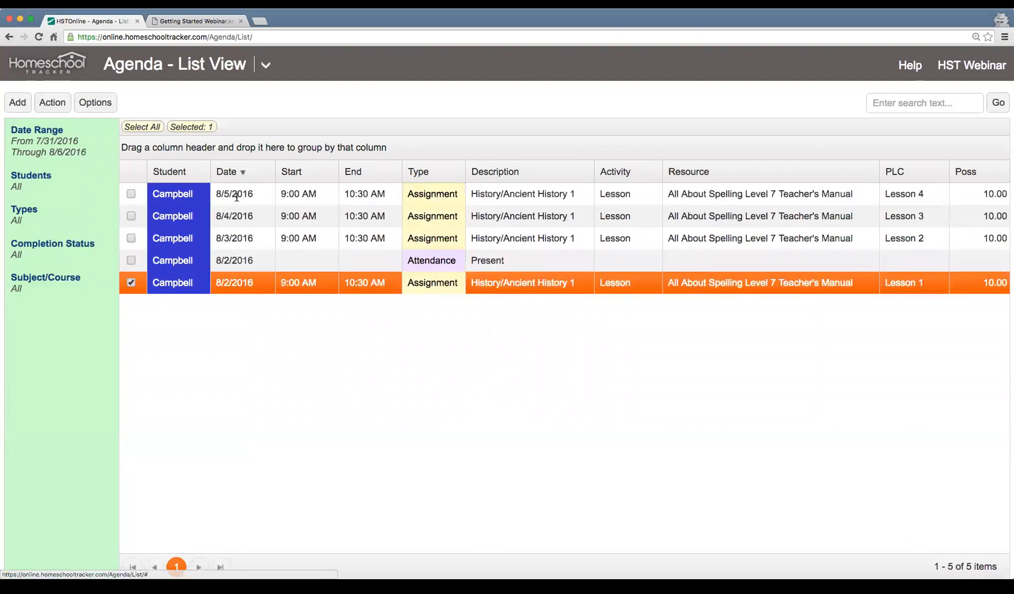
click(248, 179)
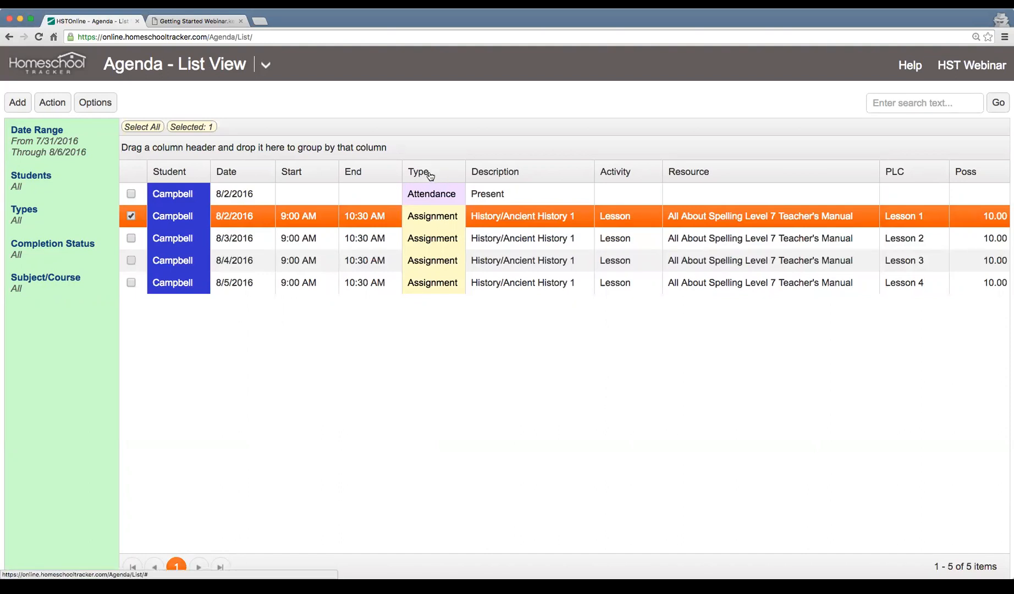
- Group the agenda list by Type, collapse and expand the Assignment and Attendance groups, and remove the grouping
drag(432, 176, 280, 142)
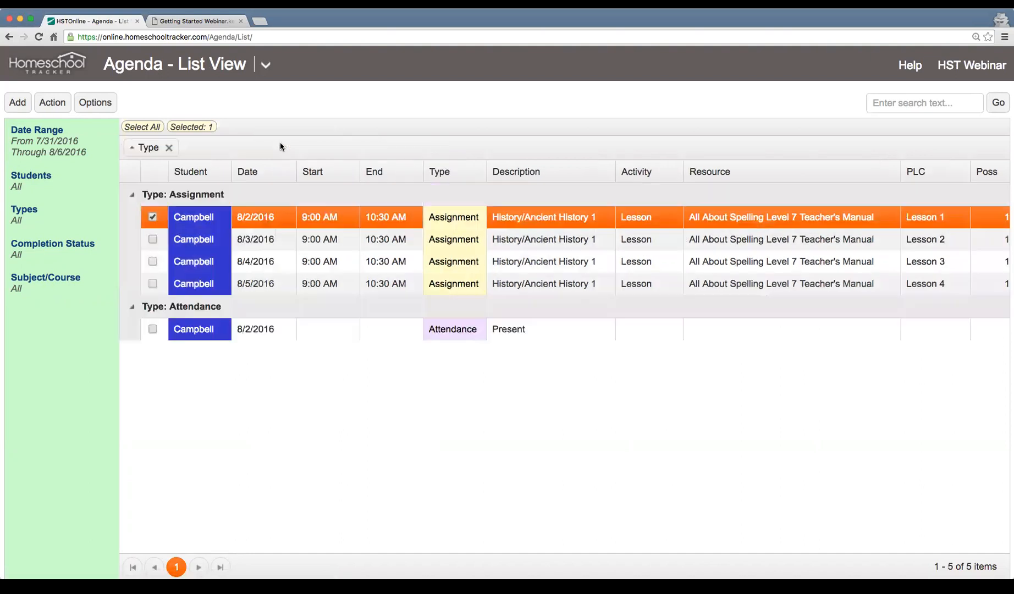
click(132, 194)
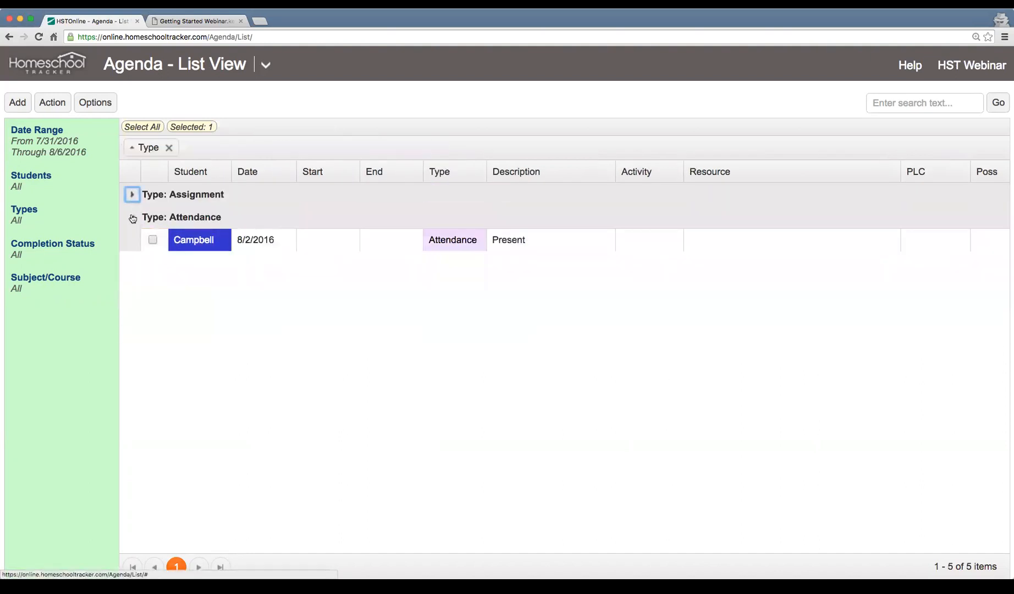
click(132, 216)
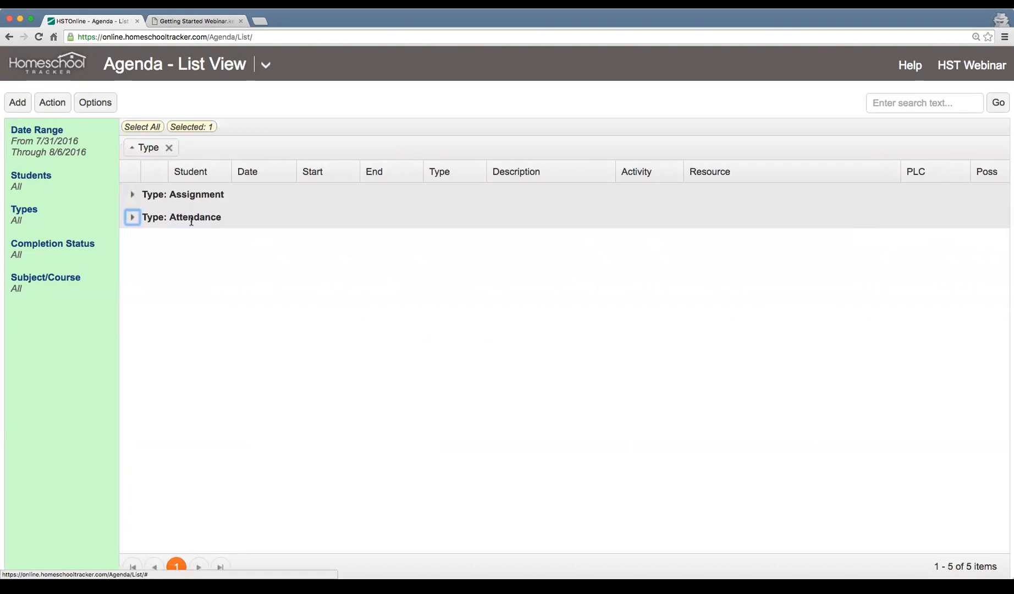
click(134, 219)
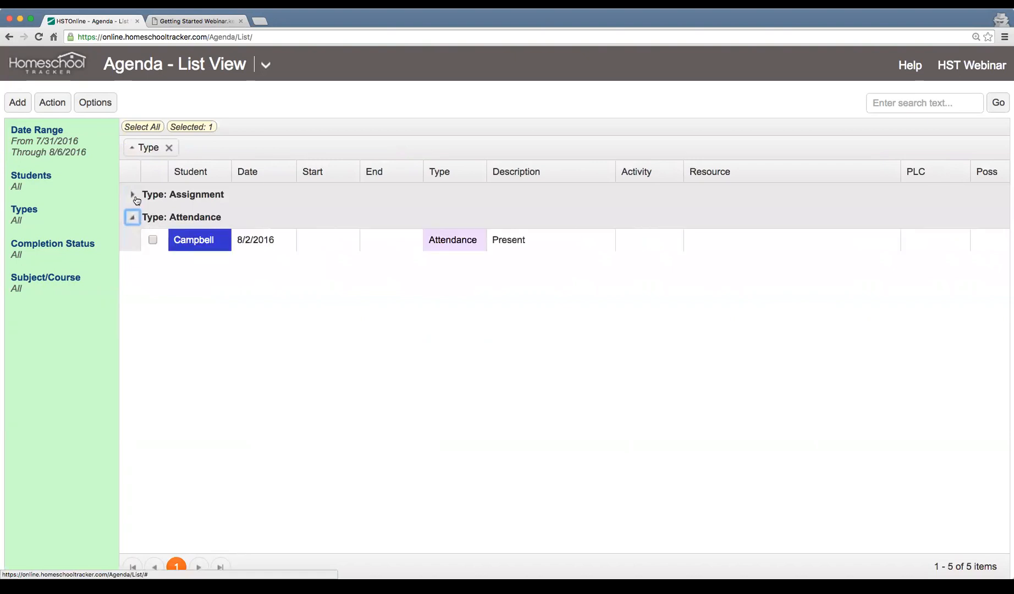
click(133, 195)
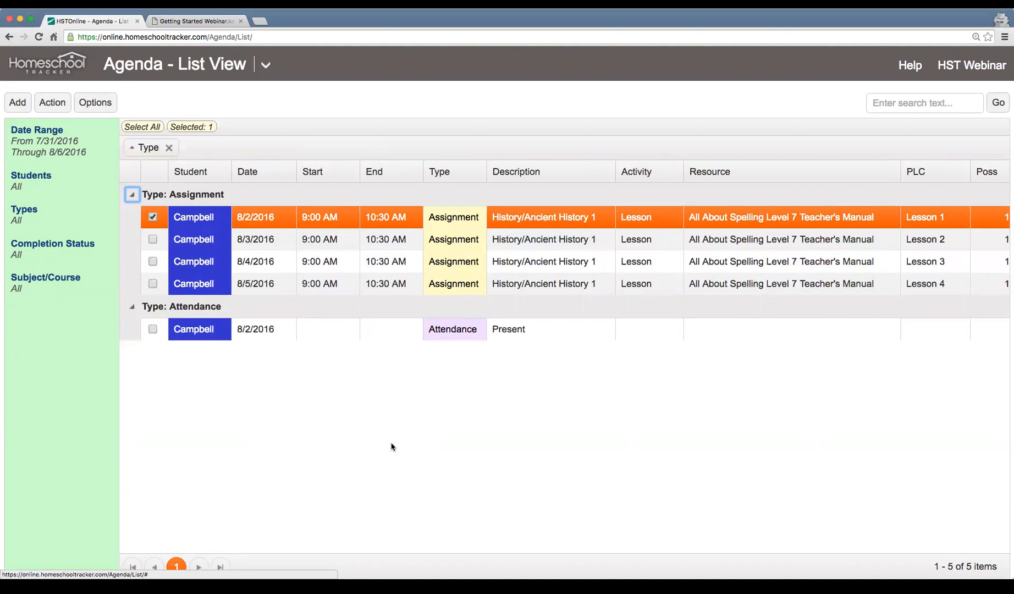
click(169, 148)
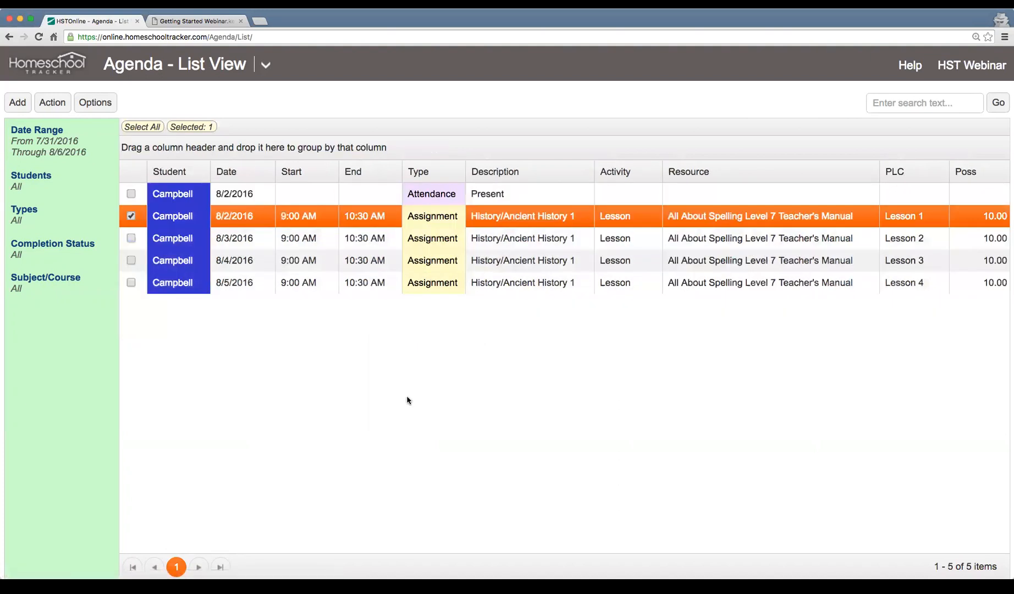
- Select the Lesson 2, Lesson 3 and Lesson 4 assignments in the agenda list, with Lesson 1 deselected
scroll(500, 316, right, 5)
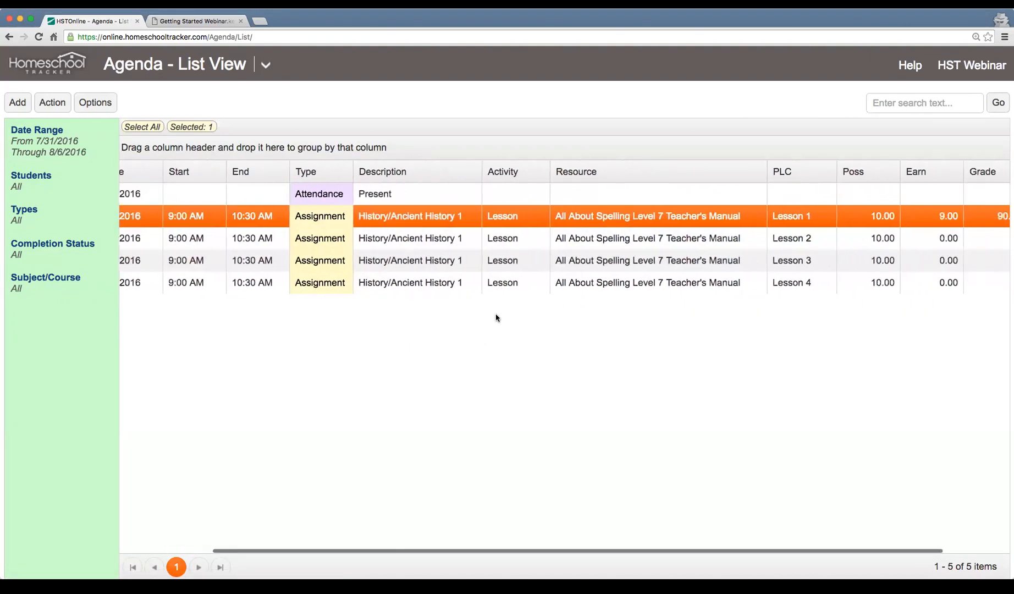
scroll(495, 318, left, 5)
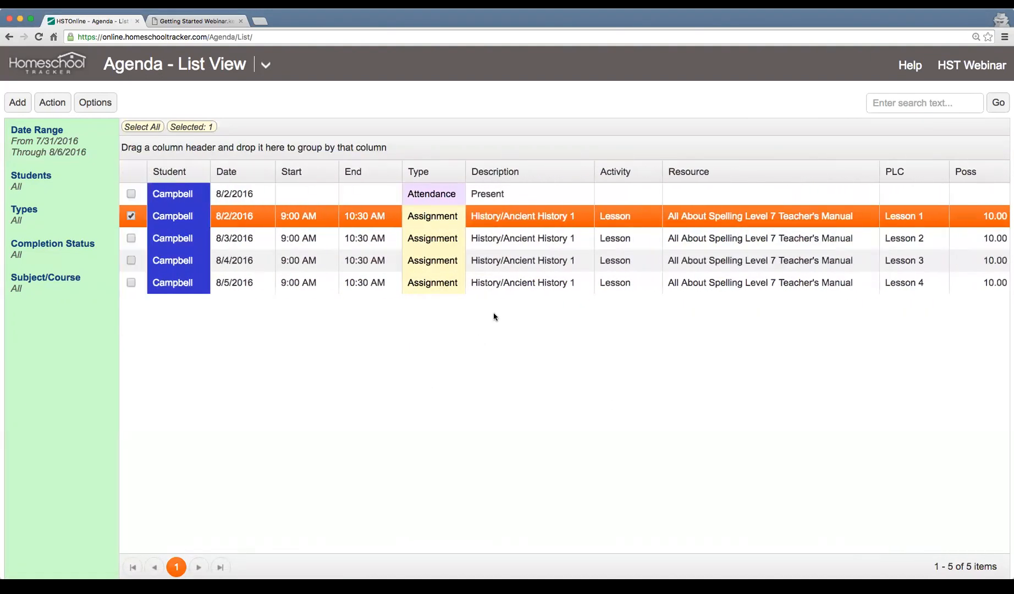
scroll(495, 317, right, 1)
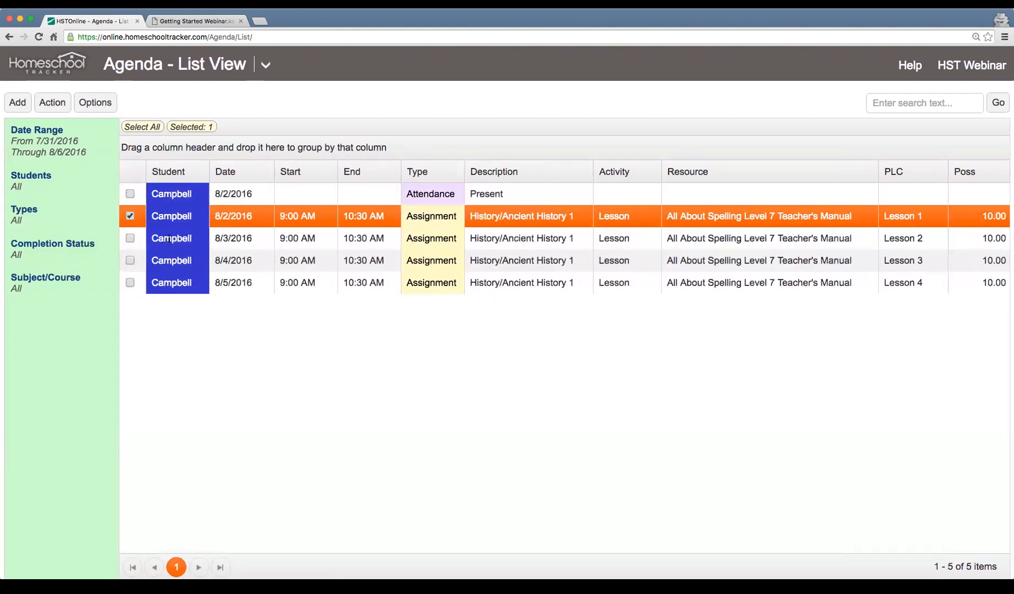
click(130, 238)
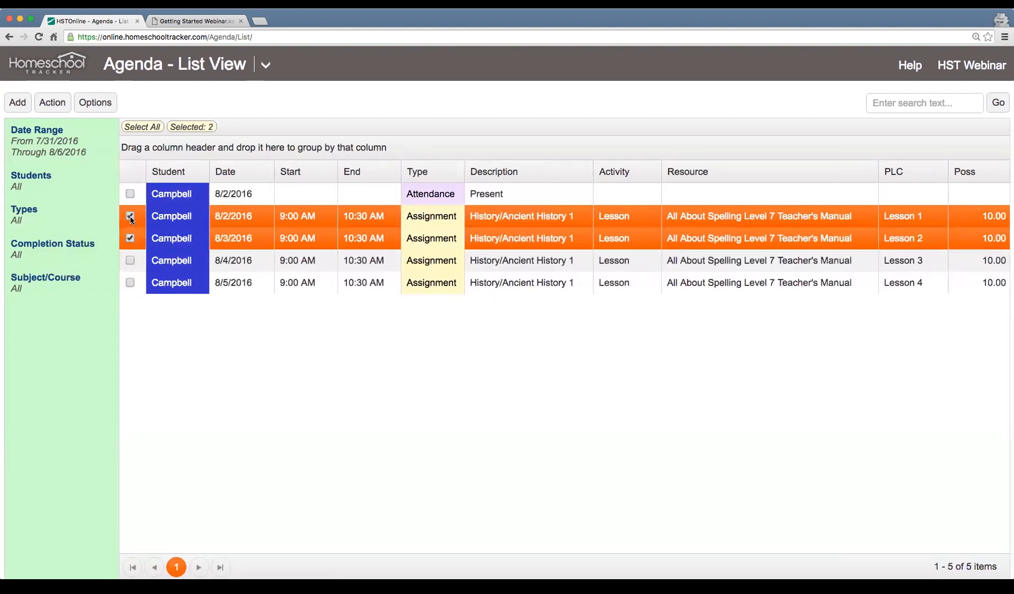
click(130, 261)
click(130, 283)
scroll(363, 261, right, 5)
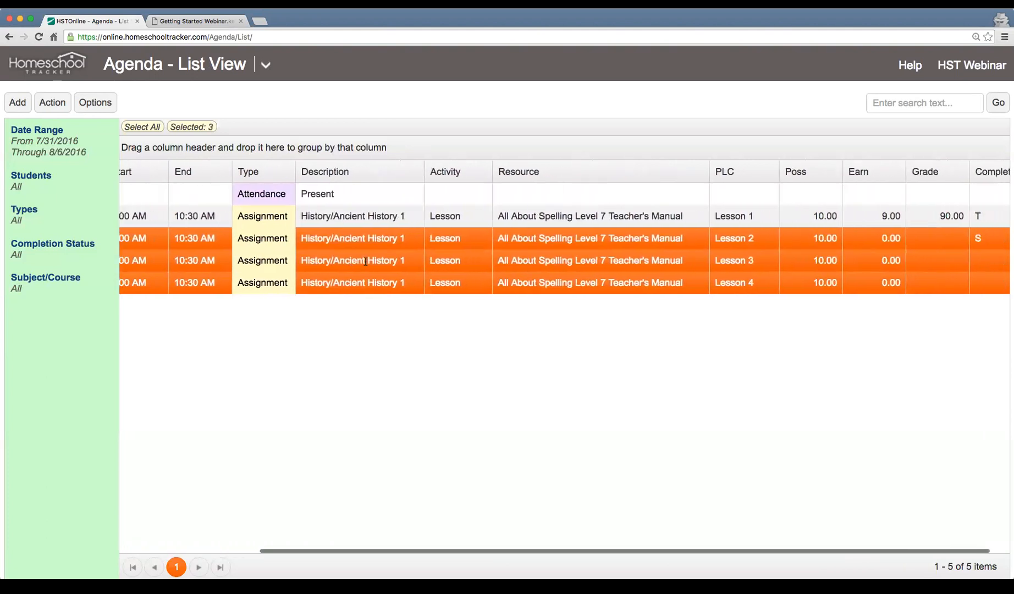
scroll(362, 262, left, 5)
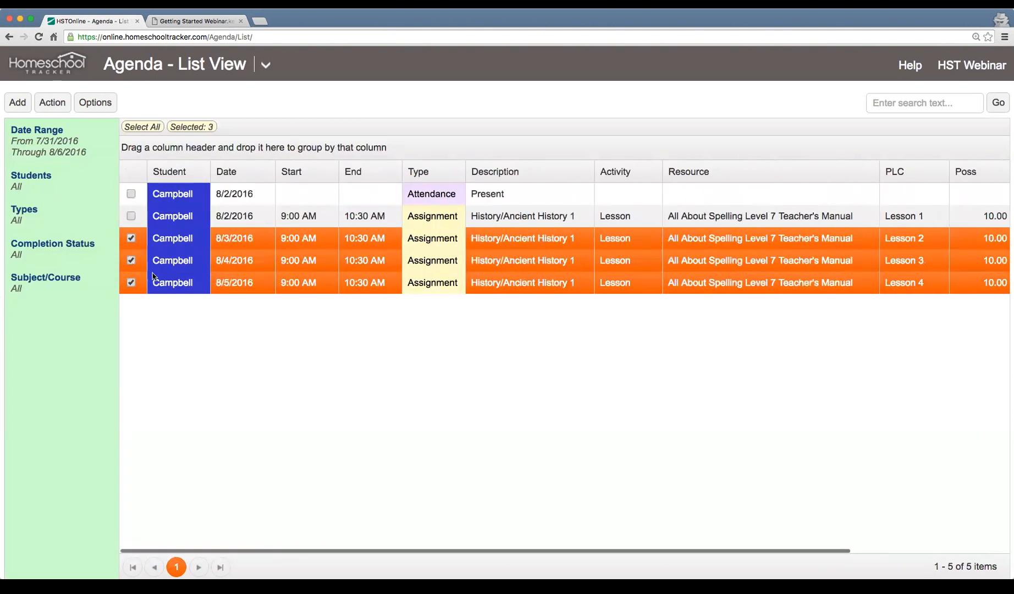
- Multi-edit the selected assignments to 8 earned points and Complete - Teacher checked, and save the changes
click(47, 108)
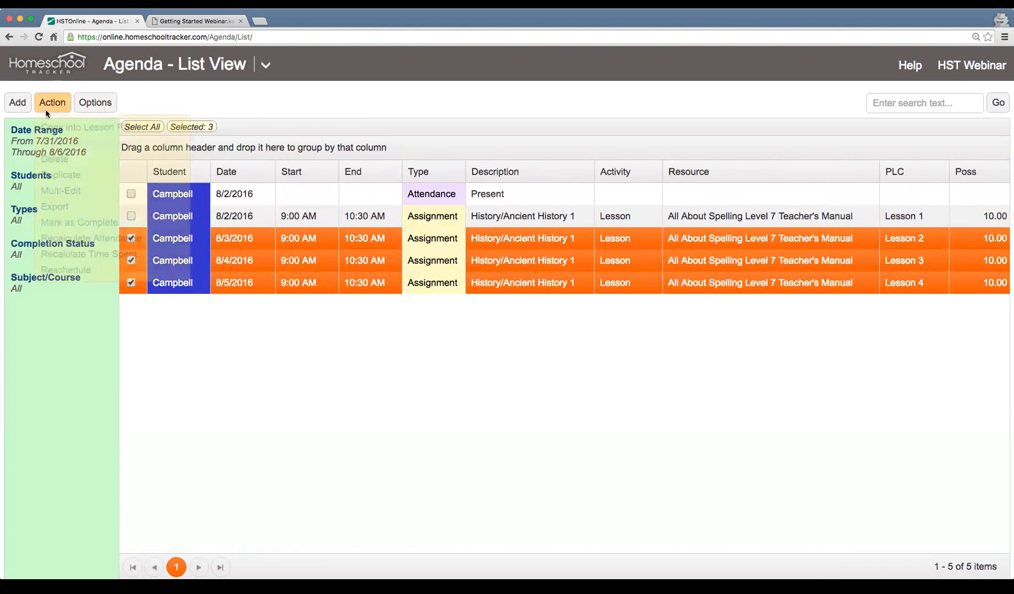
click(60, 190)
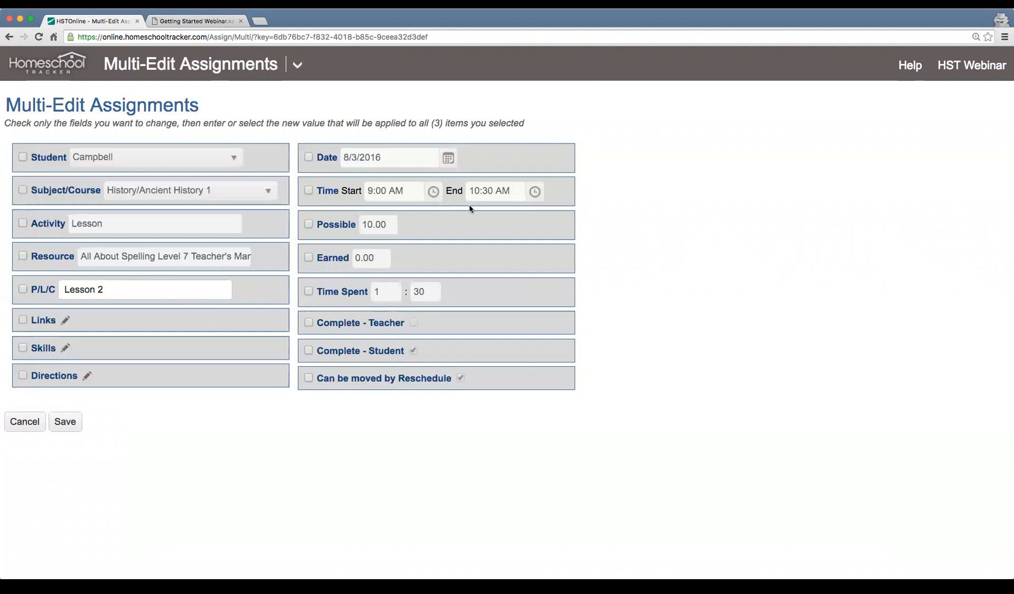
click(308, 257)
click(375, 256)
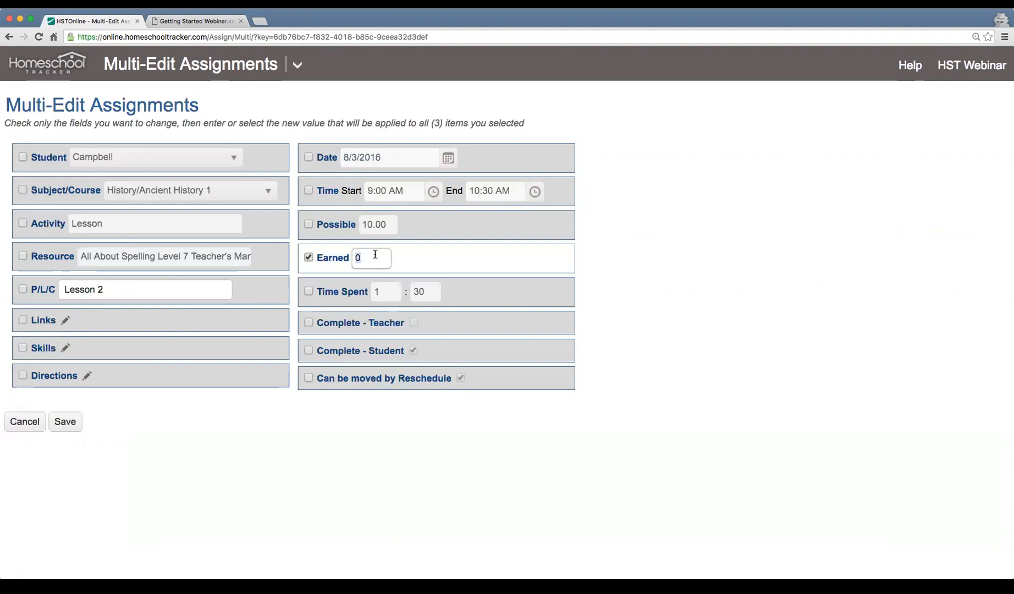
text(8)
click(308, 322)
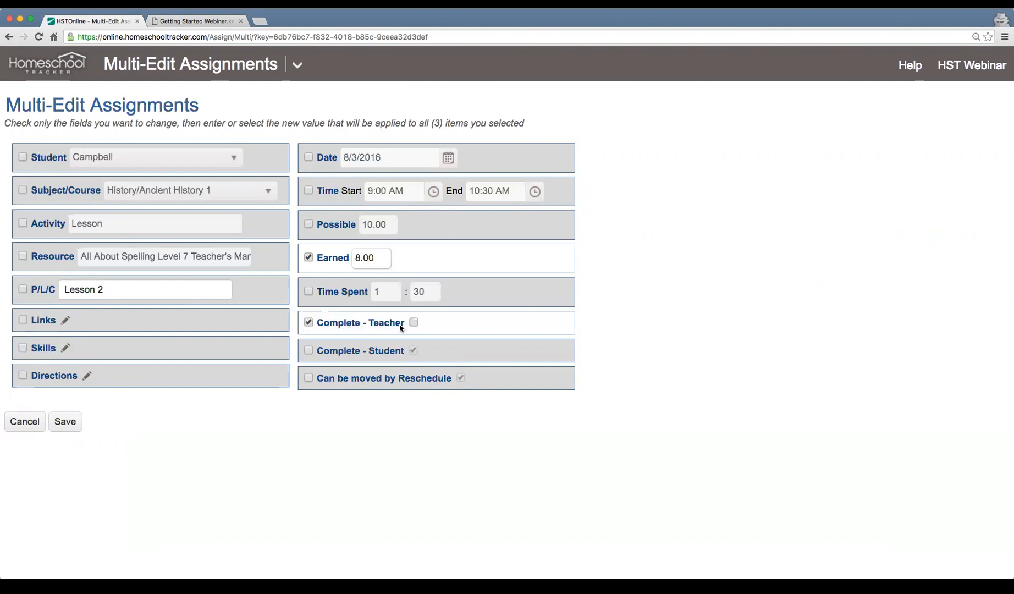
click(414, 322)
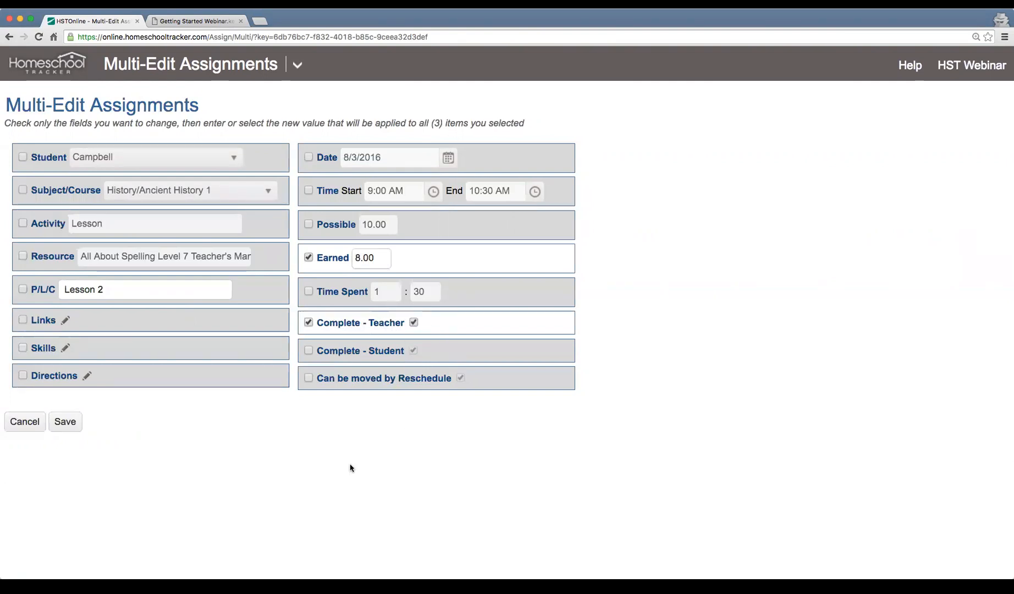
click(64, 421)
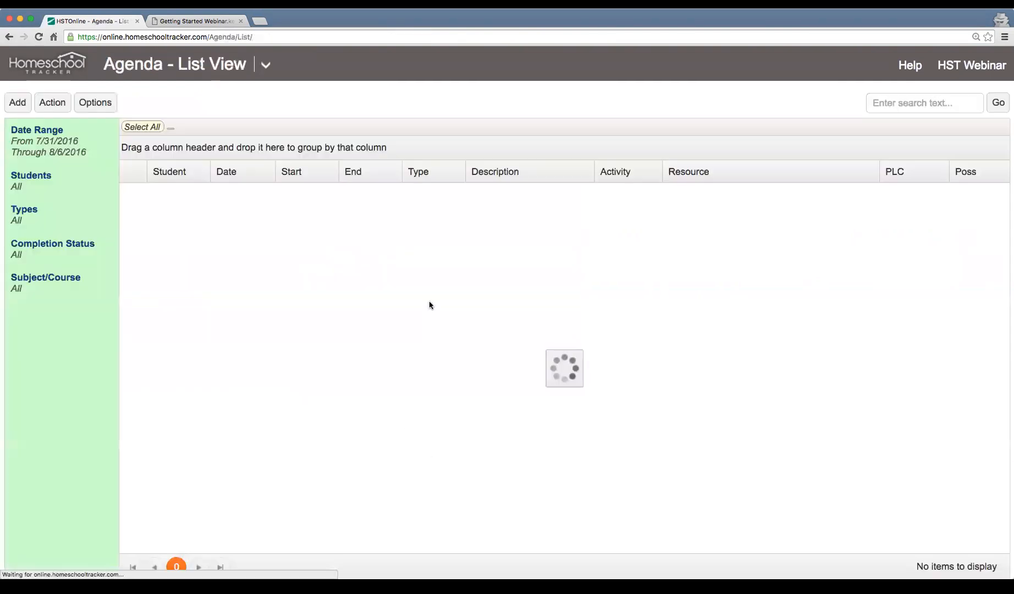
- Check the earned points, grade and completion columns of the edited assignments and the attendance rows beside them
scroll(428, 302, right, 2)
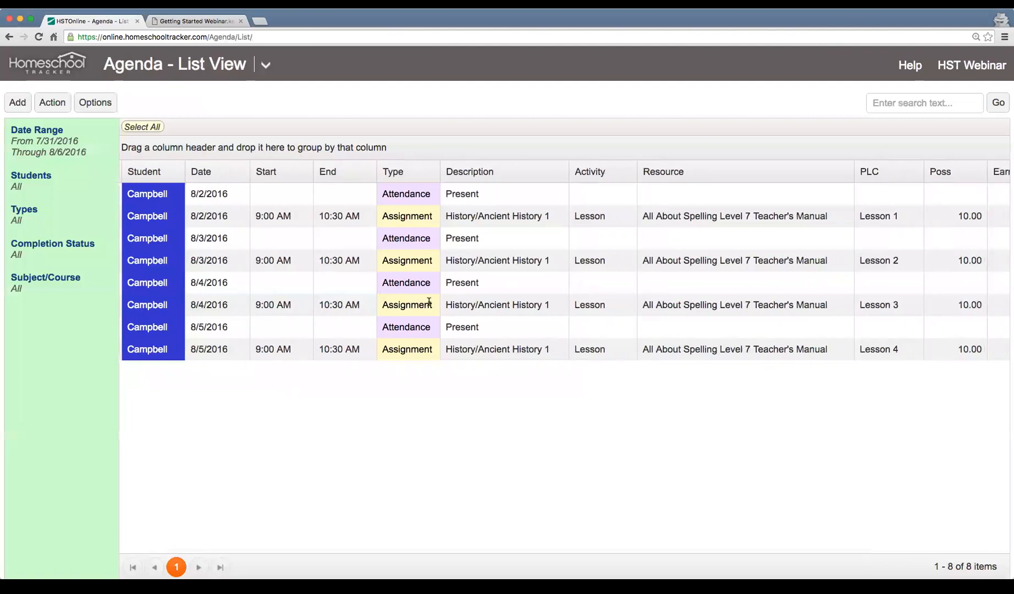
scroll(560, 278, right, 6)
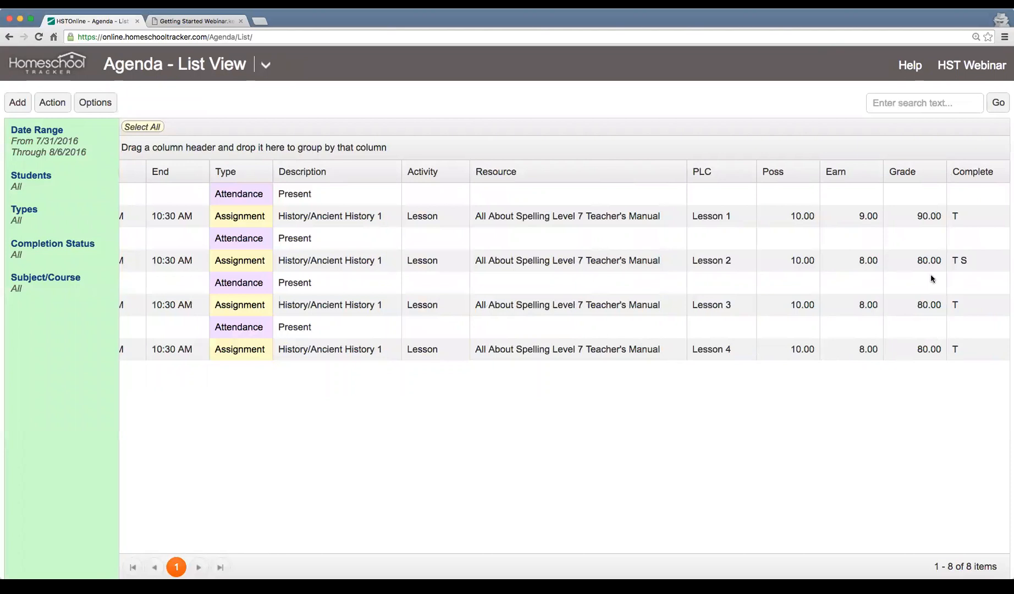
scroll(609, 319, left, 7)
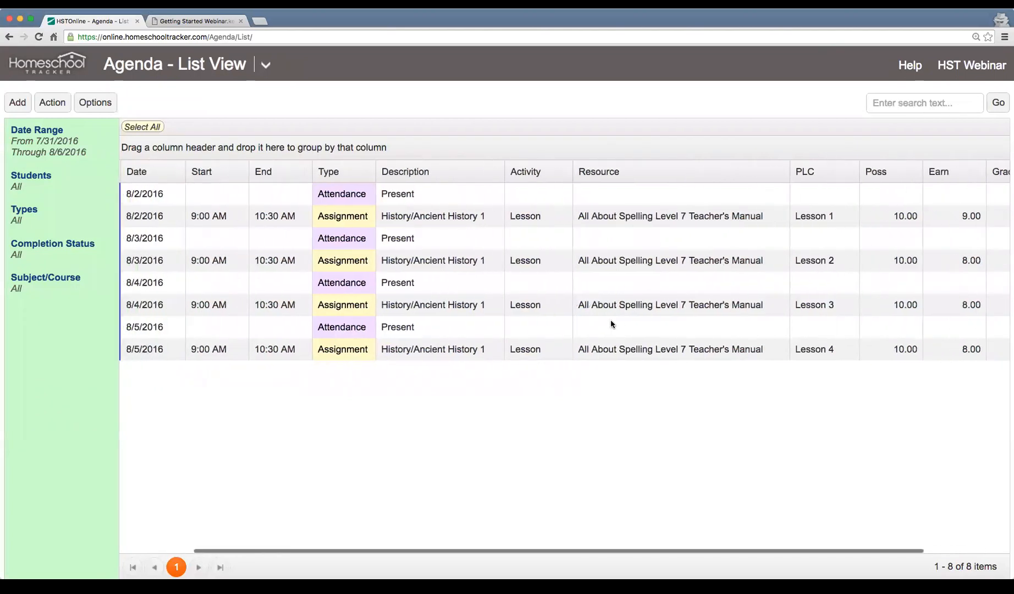
click(502, 326)
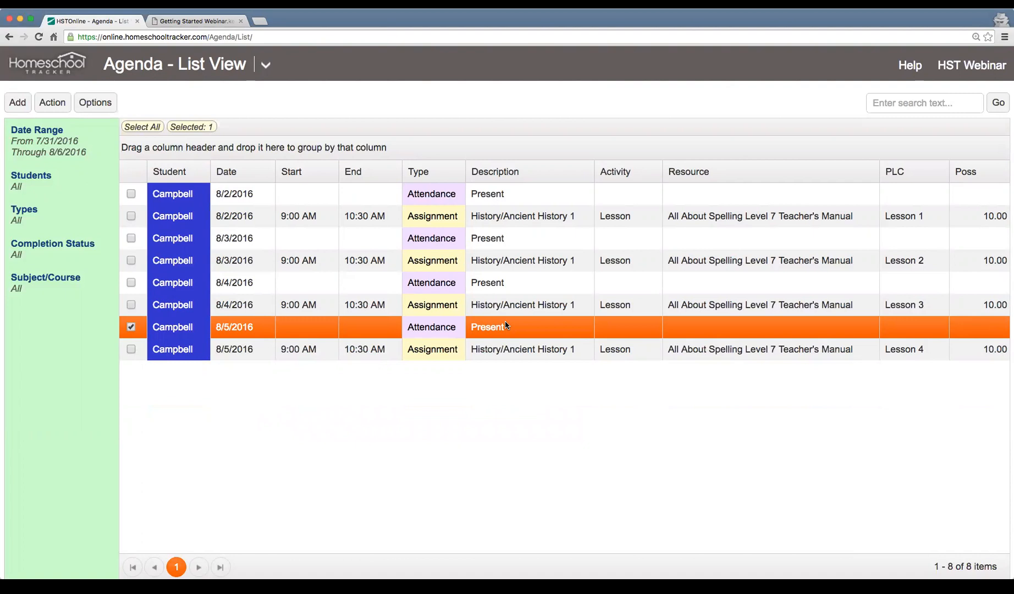
- Switch to the Getting Started Webinar PDF and view the Assignments slide
key(ctrl+Tab)
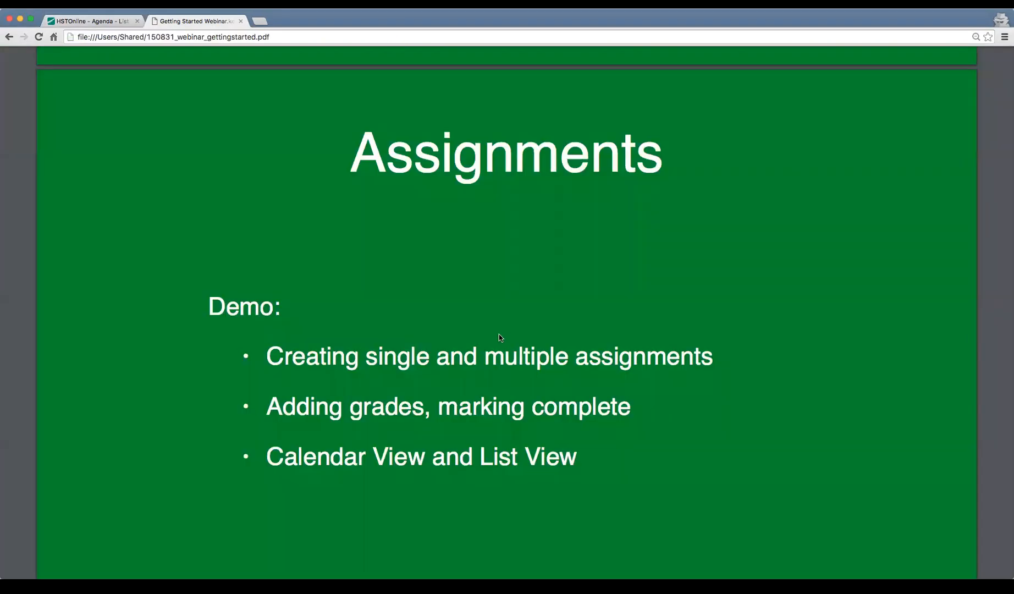
scroll(560, 339, down, 1)
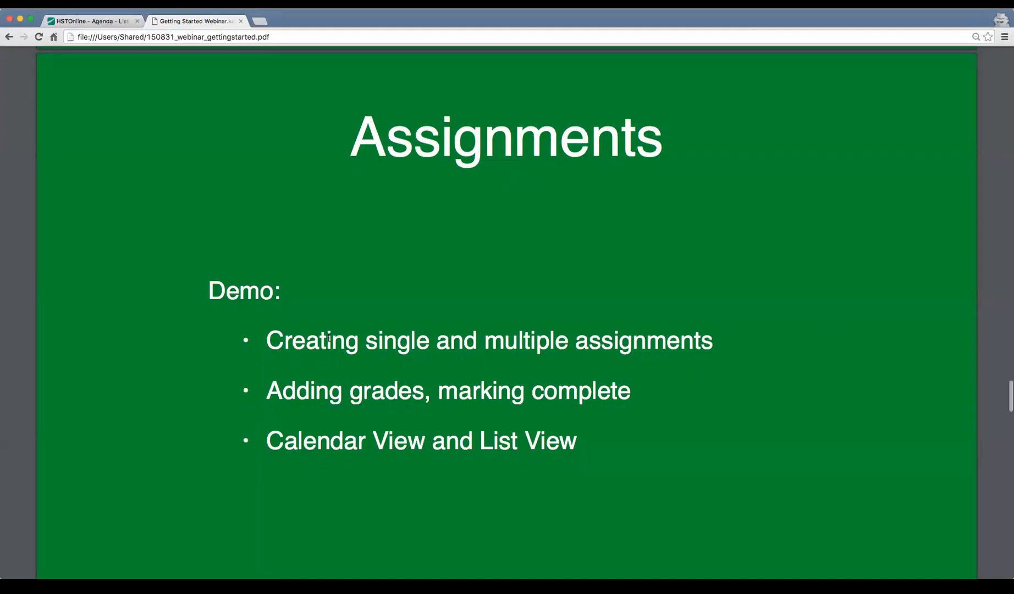
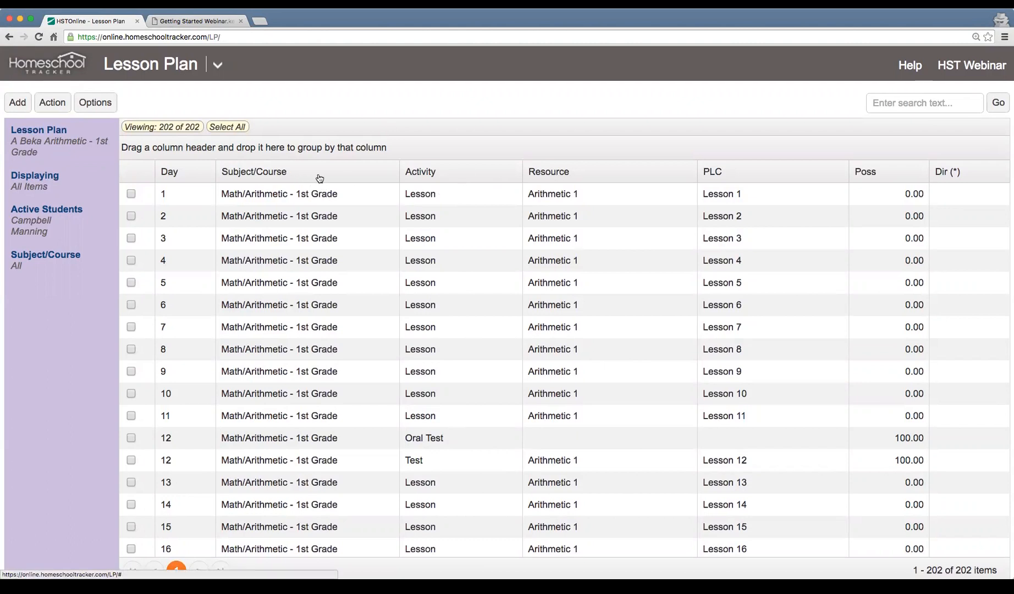
- Look over the first A Beka Arithmetic - 1st Grade lesson plan rows and inspect the Day 1 item's fields without saving
click(326, 198)
click(328, 211)
click(328, 237)
click(347, 259)
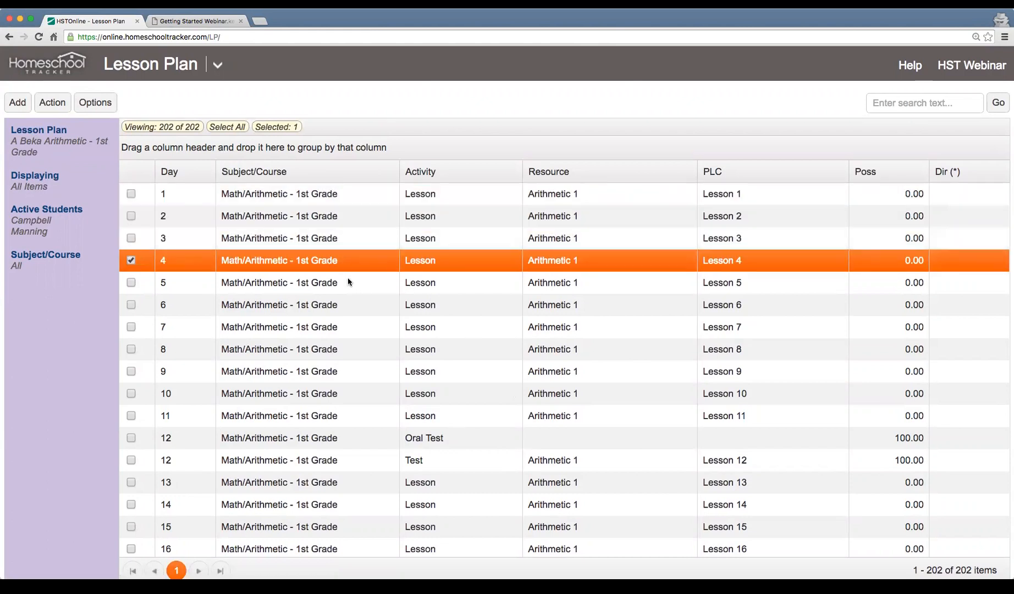
click(351, 283)
click(361, 198)
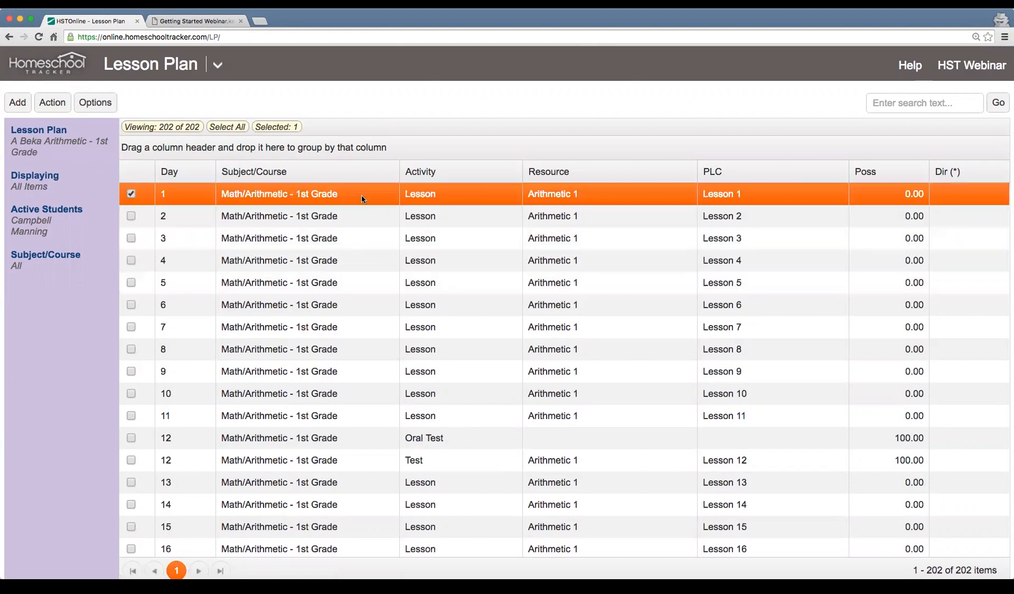
double_click(362, 198)
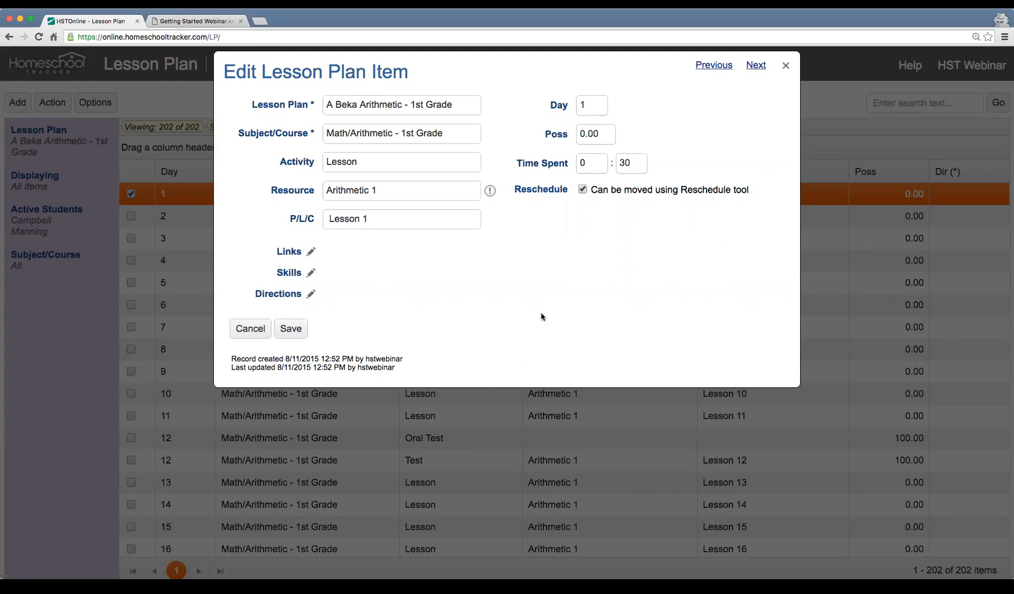
click(247, 333)
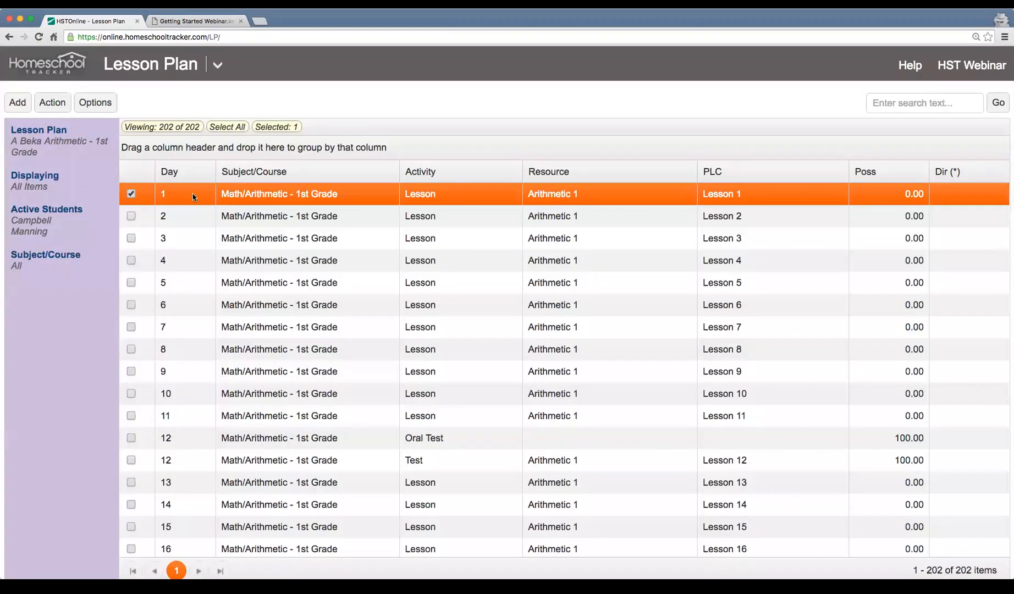
- Compare the day, activity and PLC values of the Day 1 to Day 3 lessons and the Day 12 Oral Test
click(171, 215)
click(169, 198)
click(178, 216)
click(179, 203)
click(359, 218)
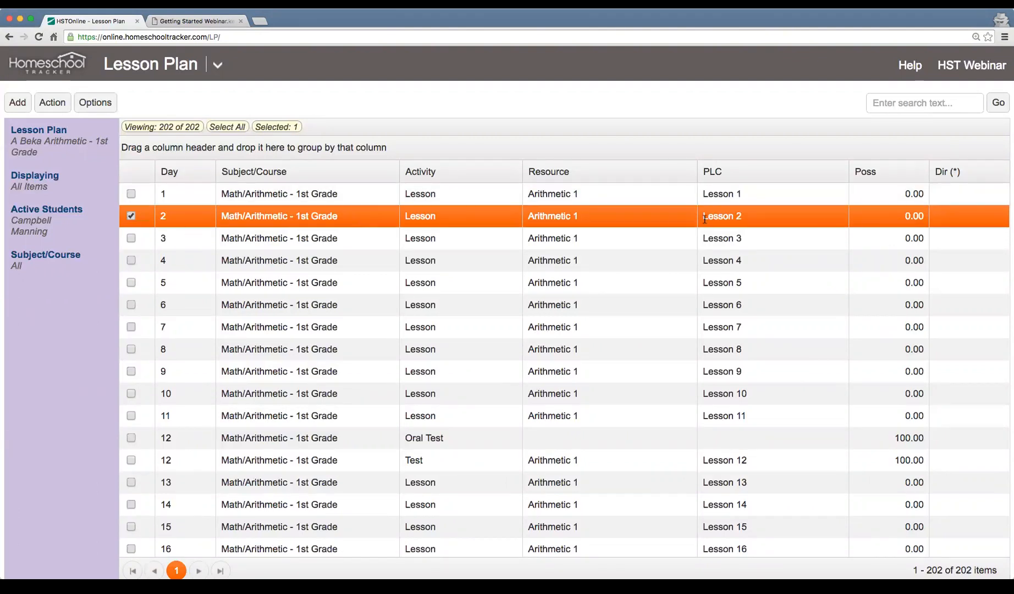
click(625, 239)
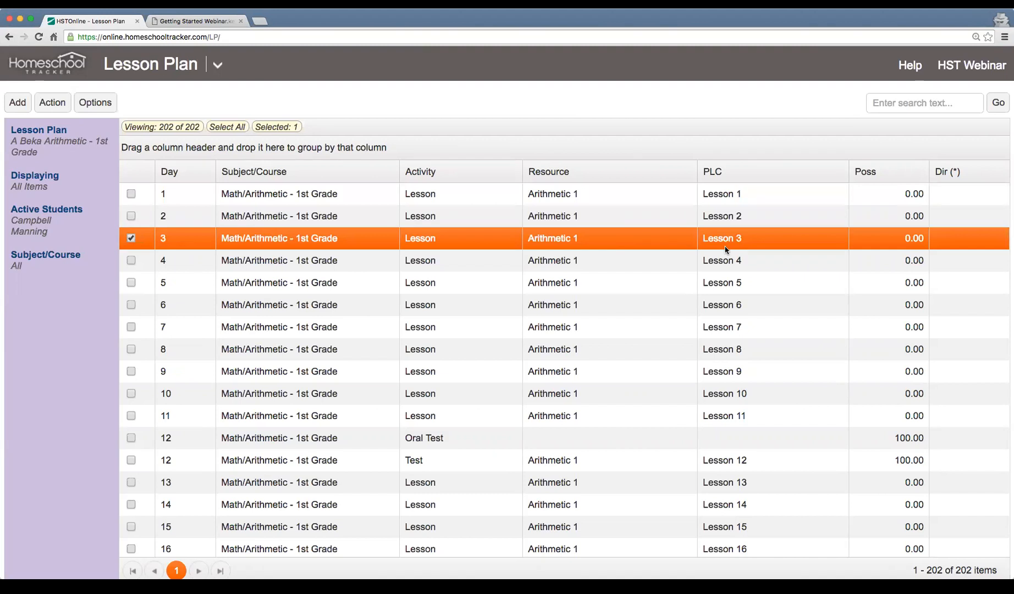
click(616, 443)
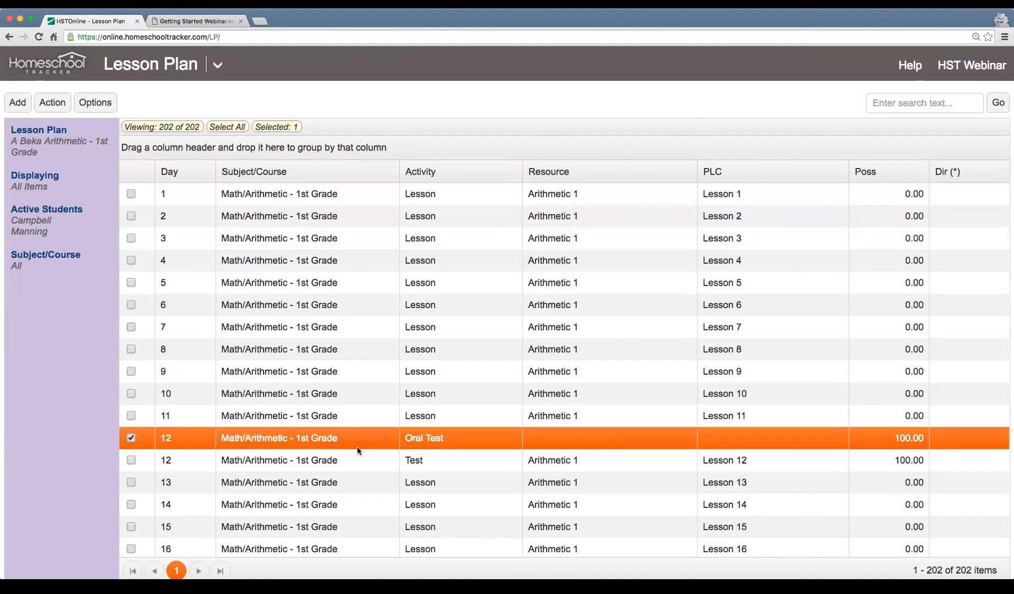
- Look over the Day 12 Test row and the last lessons of the A Beka Arithmetic - 1st Grade plan through Day 171
scroll(420, 440, down, 1)
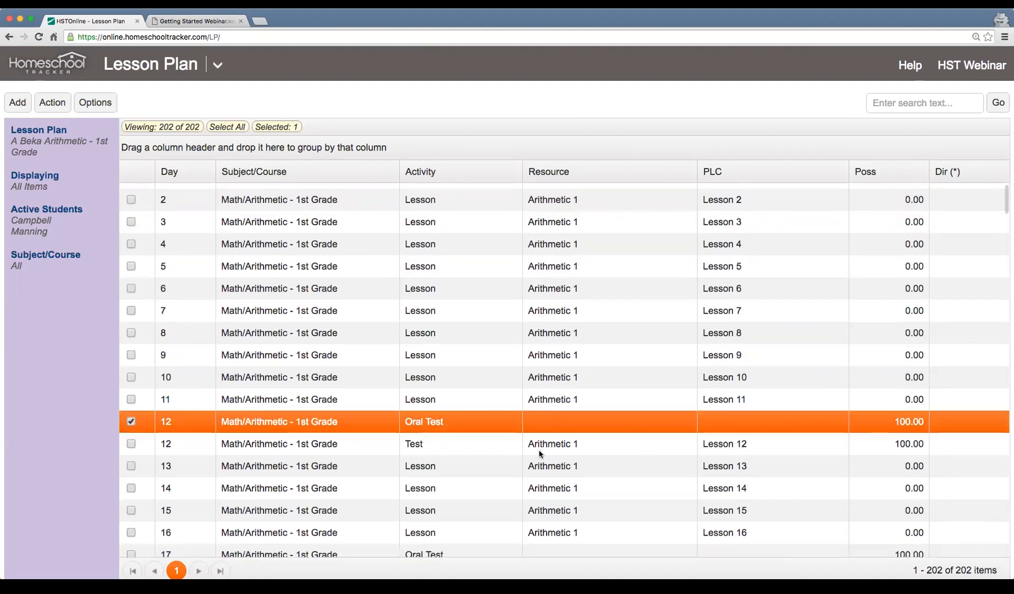
click(510, 454)
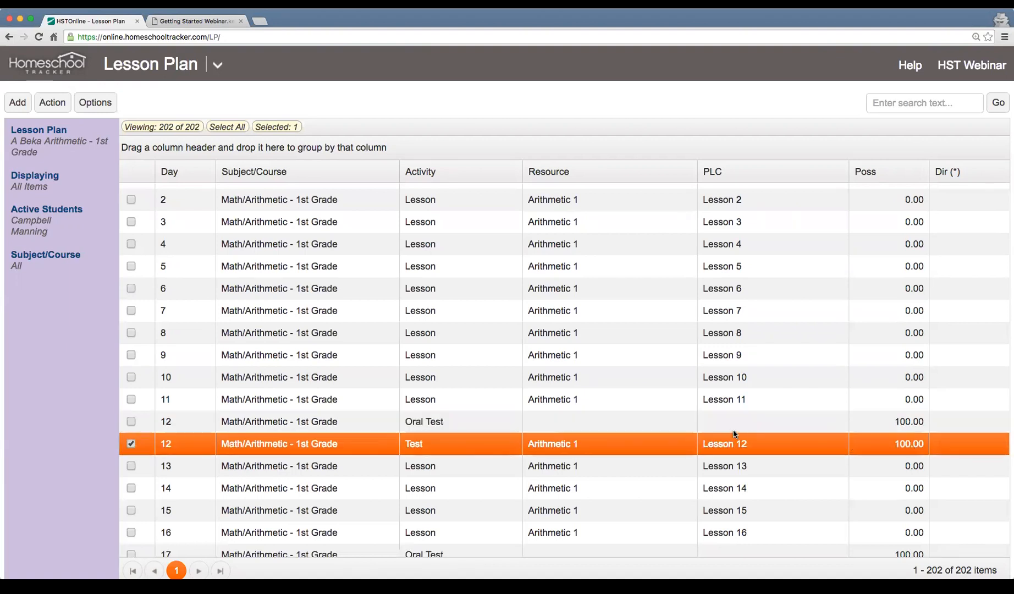
scroll(734, 432, down, 4)
scroll(728, 434, down, 20)
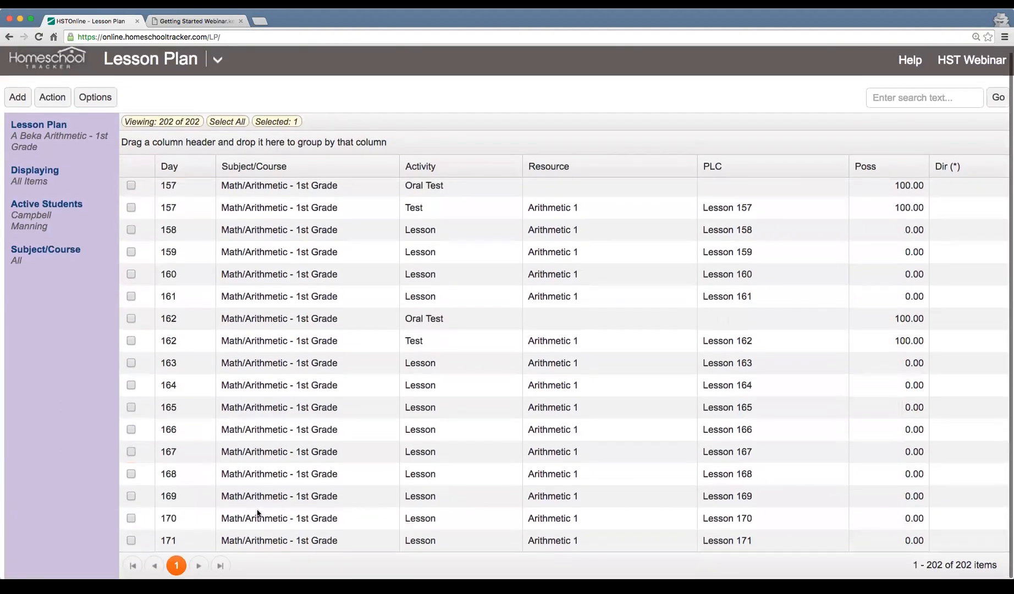
click(295, 538)
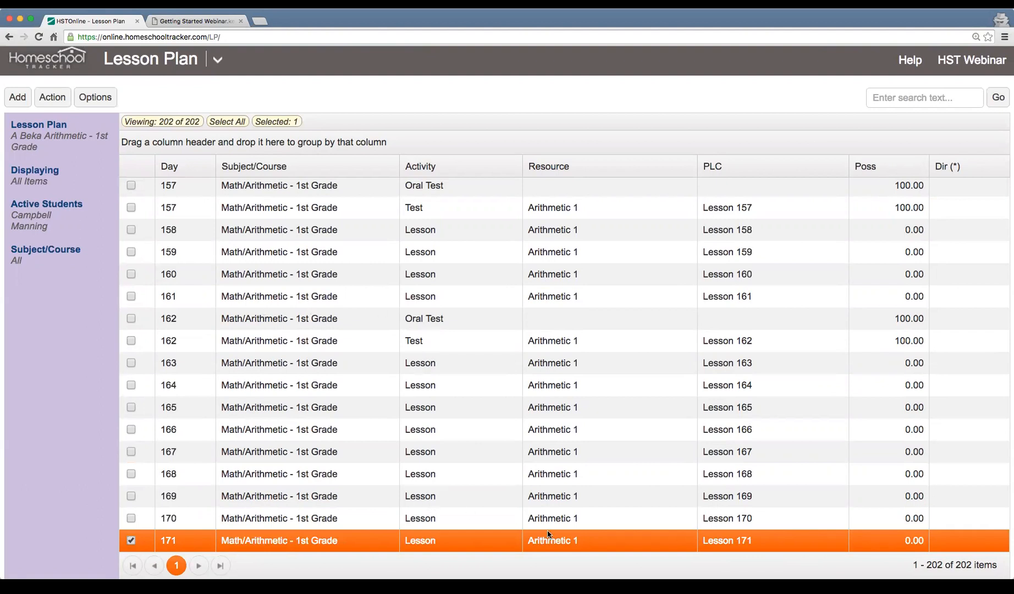
scroll(489, 414, up, 20)
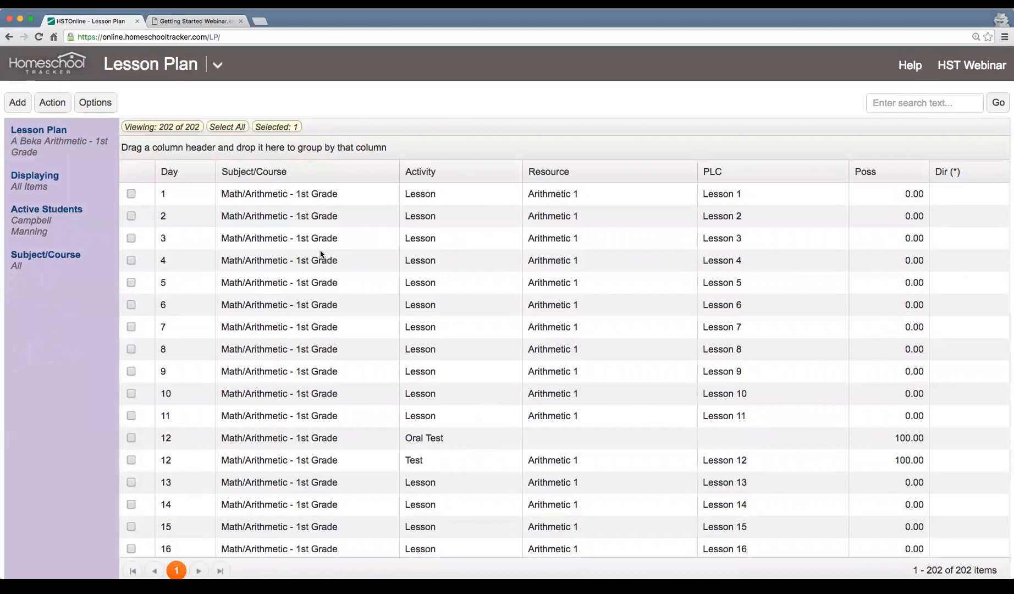
click(17, 103)
click(118, 153)
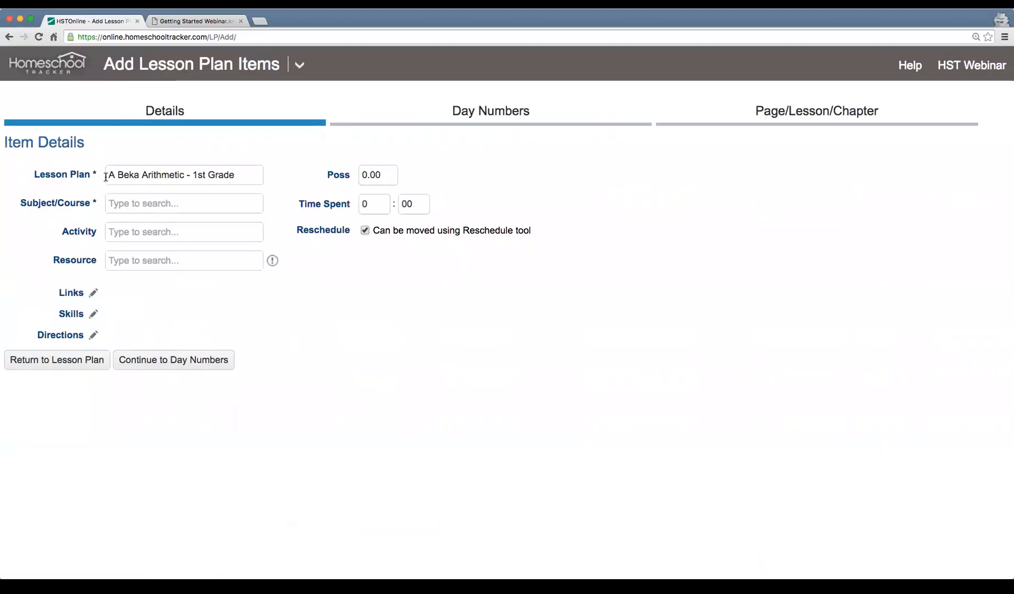
drag(107, 174, 287, 176)
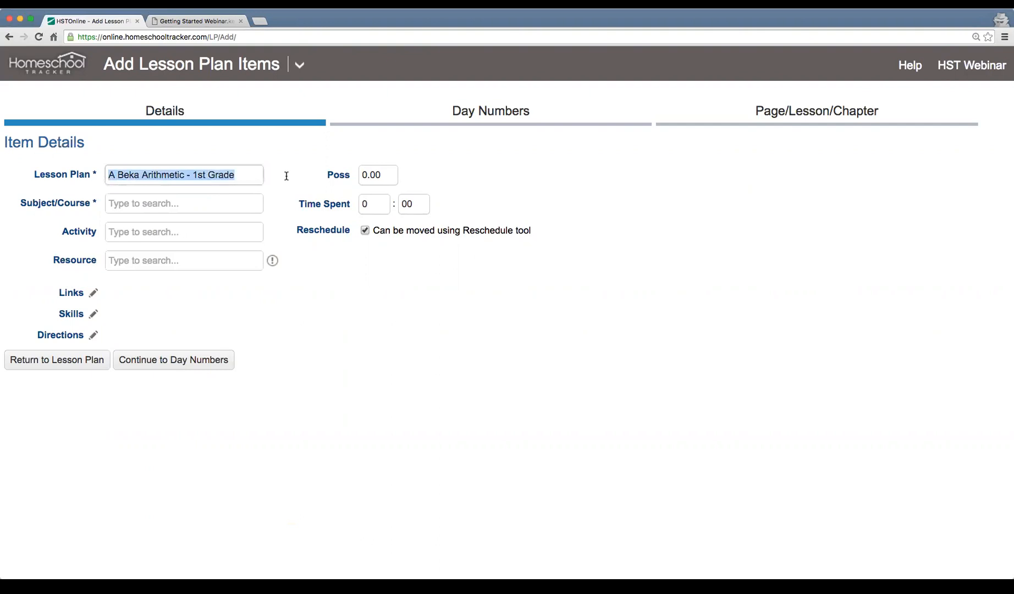
key(BackSpace)
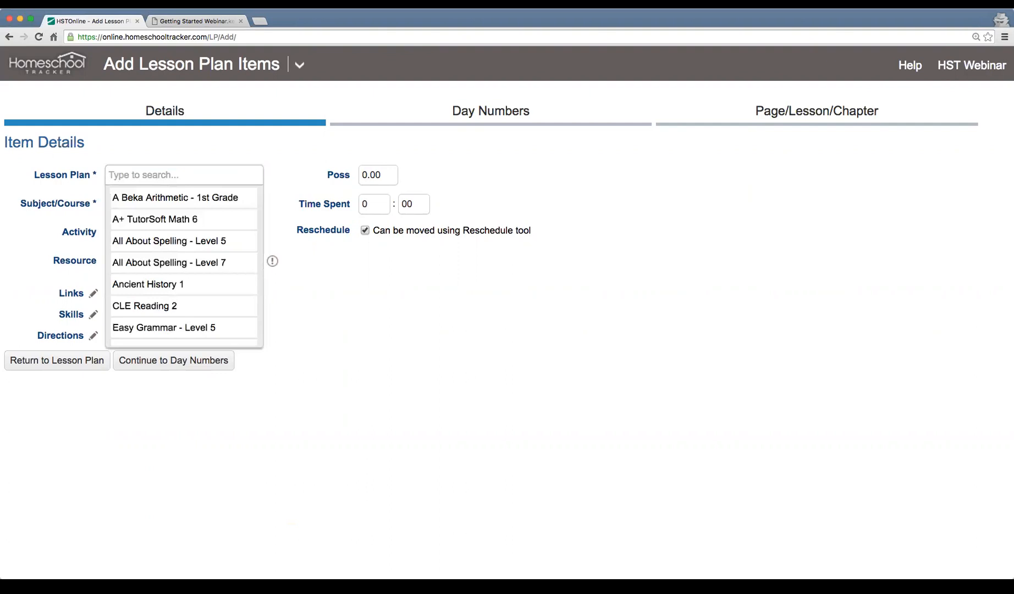
text(Sample p)
key(BackSpace)
text(Plan)
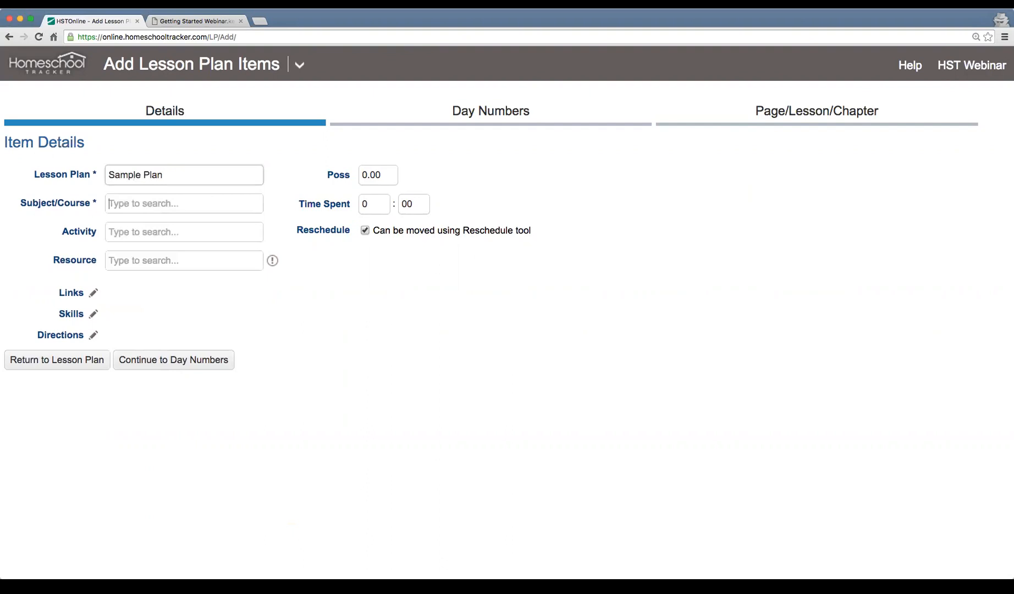
key(Tab)
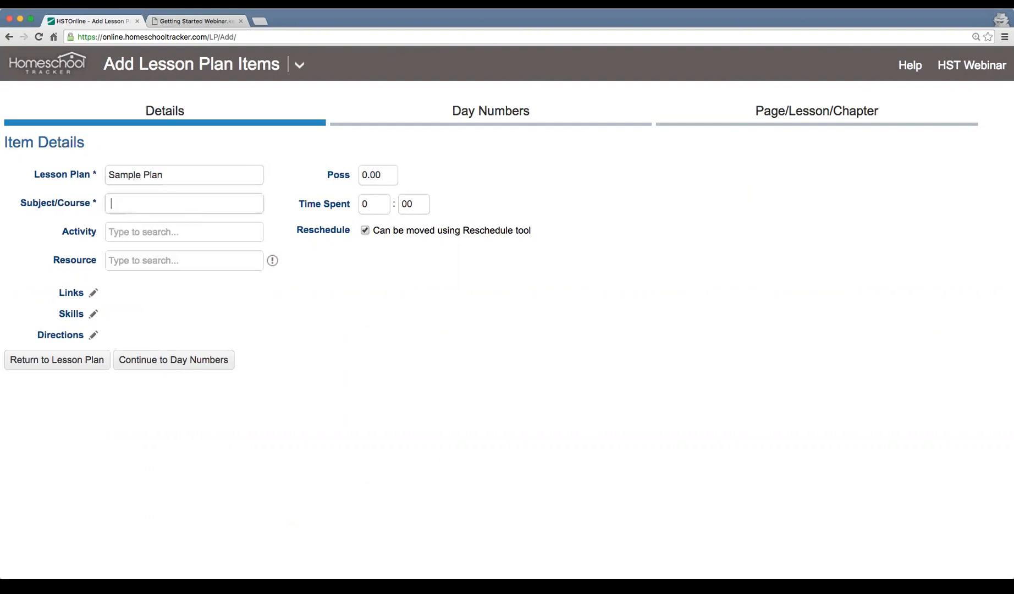
click(162, 248)
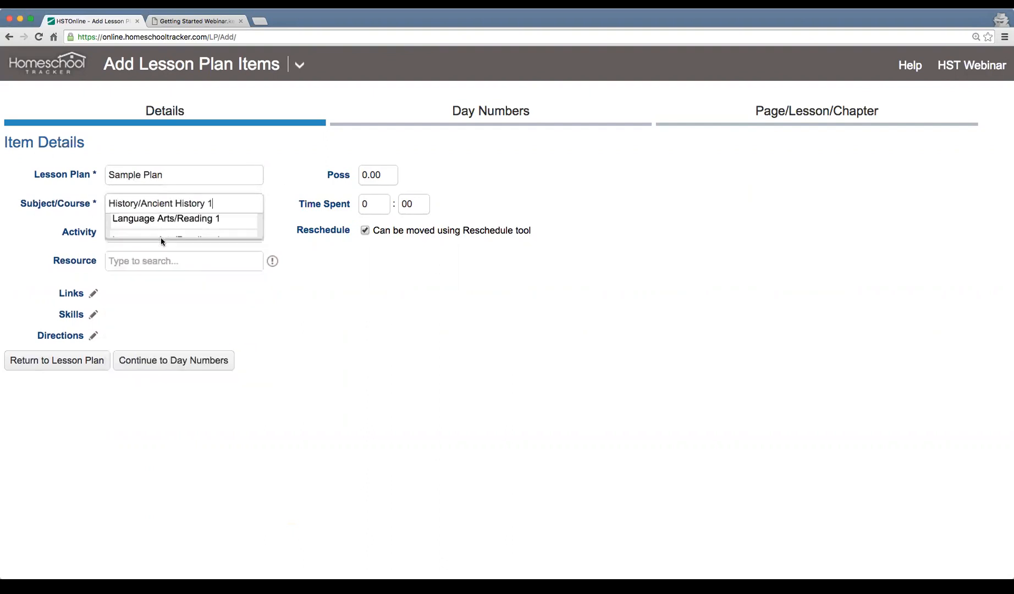
text(Lesson)
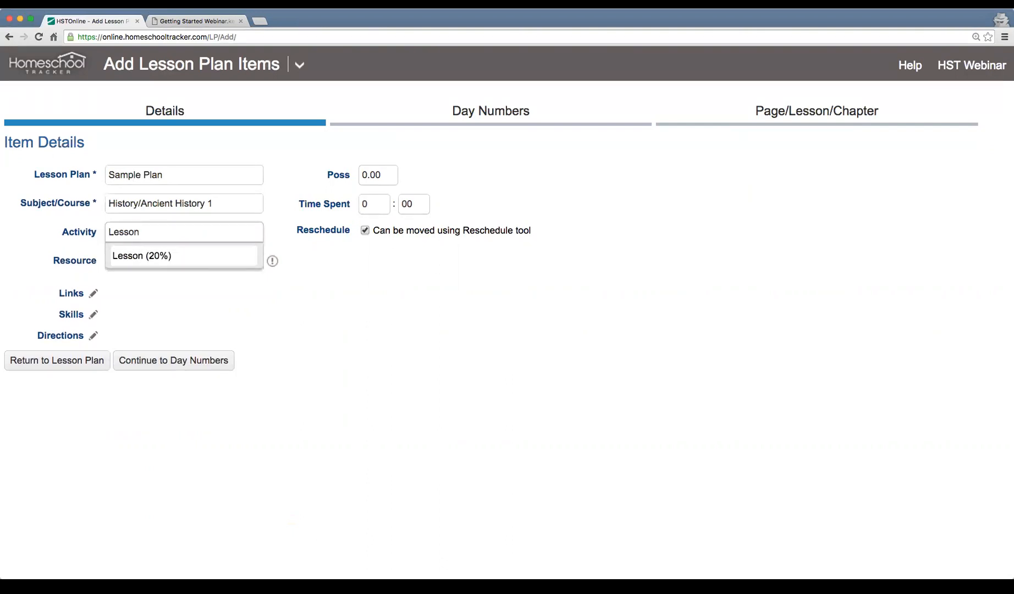
key(Tab)
drag(151, 231, 65, 230)
key(BackSpace)
text(less)
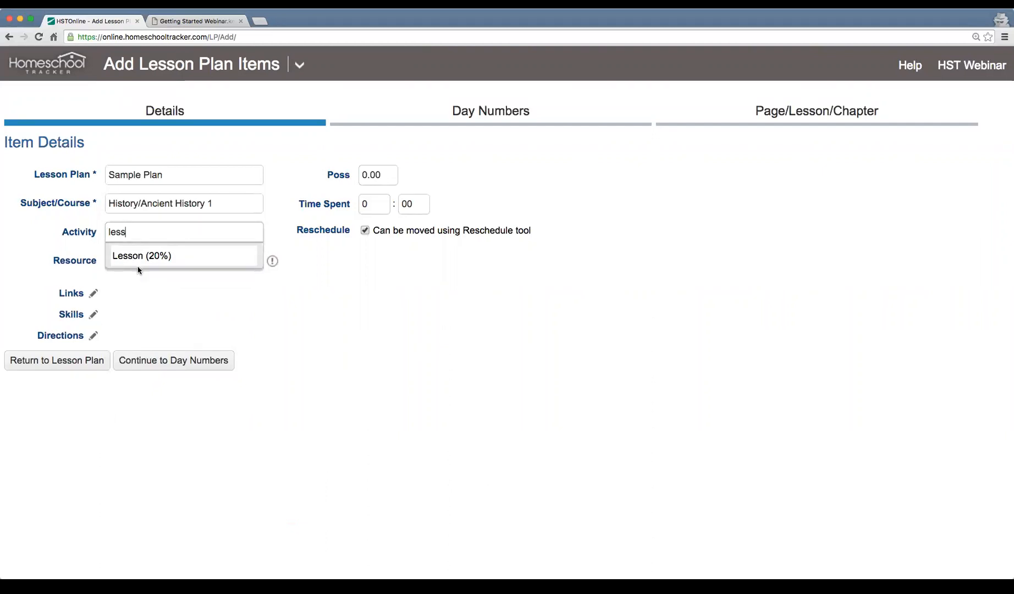
click(138, 261)
click(198, 266)
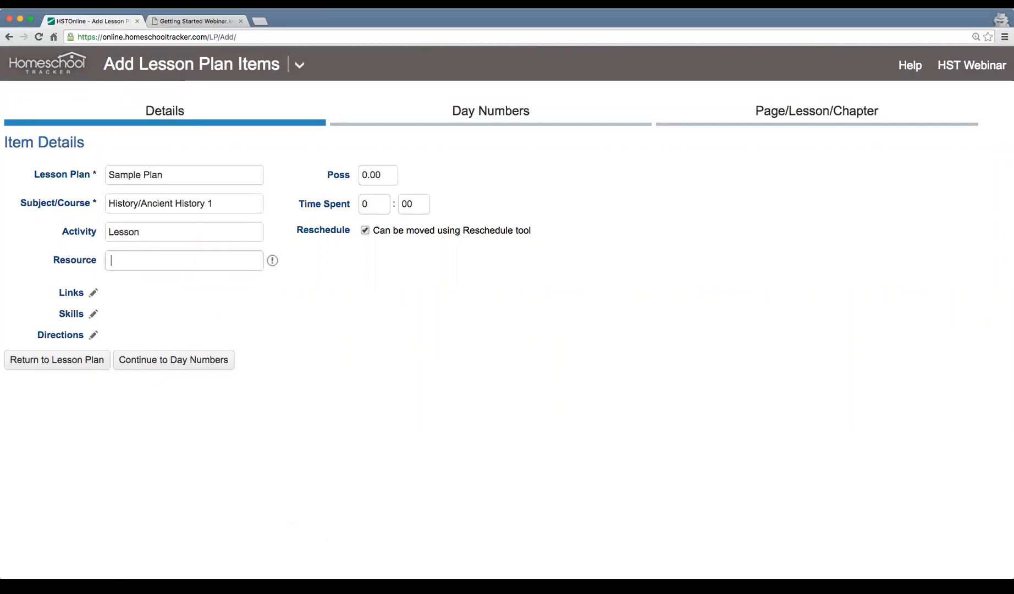
click(211, 333)
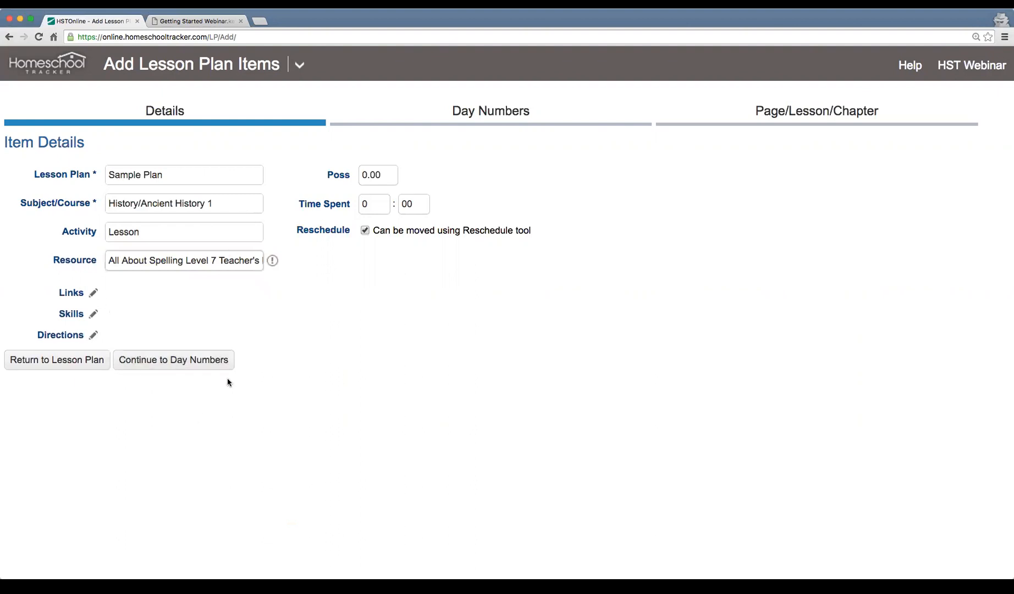
click(198, 366)
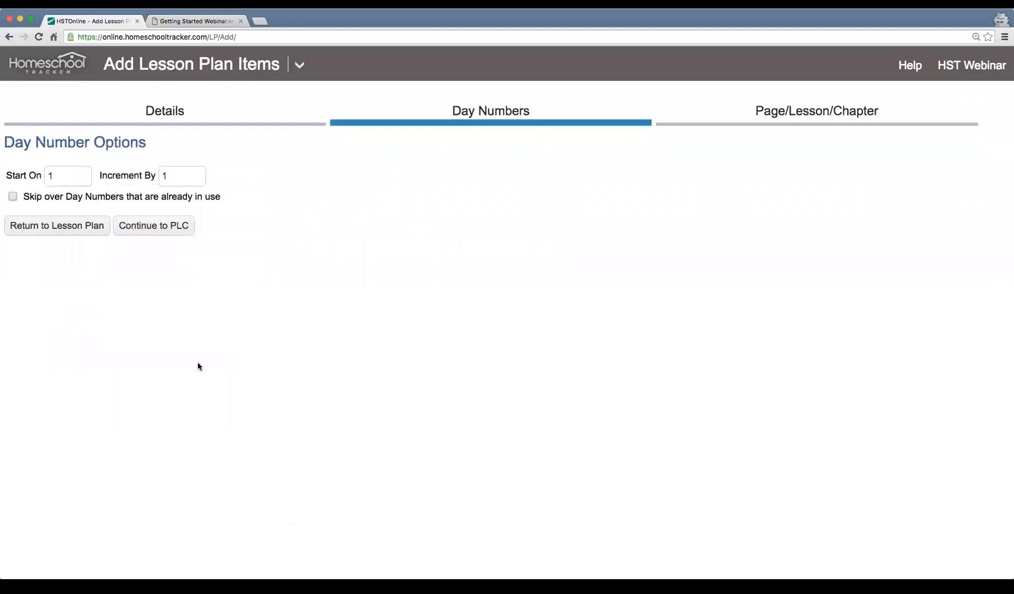
click(75, 236)
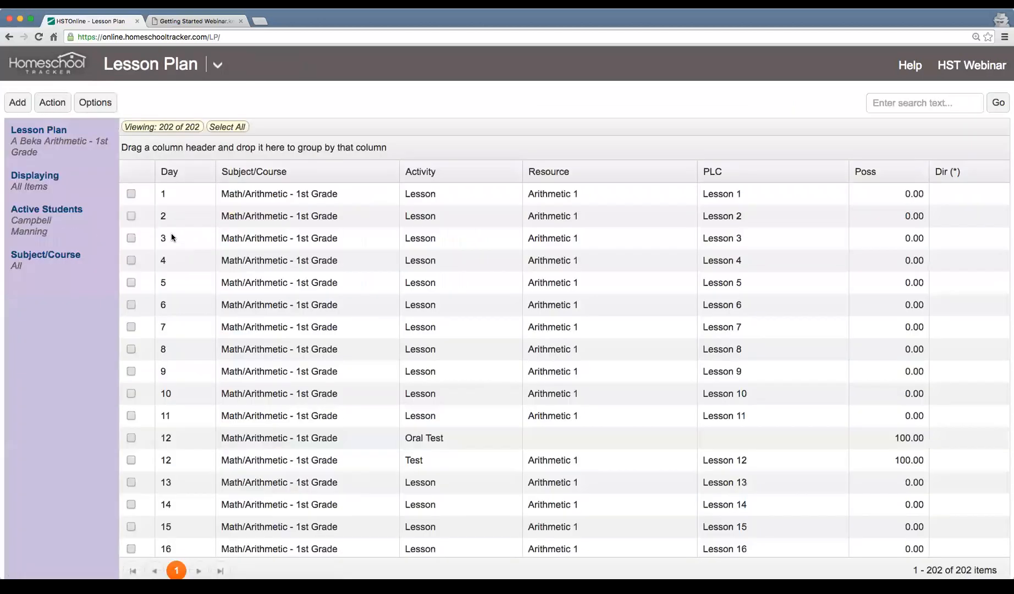
- Start adding multiple lesson plan items under a new lesson plan named Sample Plan, with subject/course History/Ancient History 1
click(18, 103)
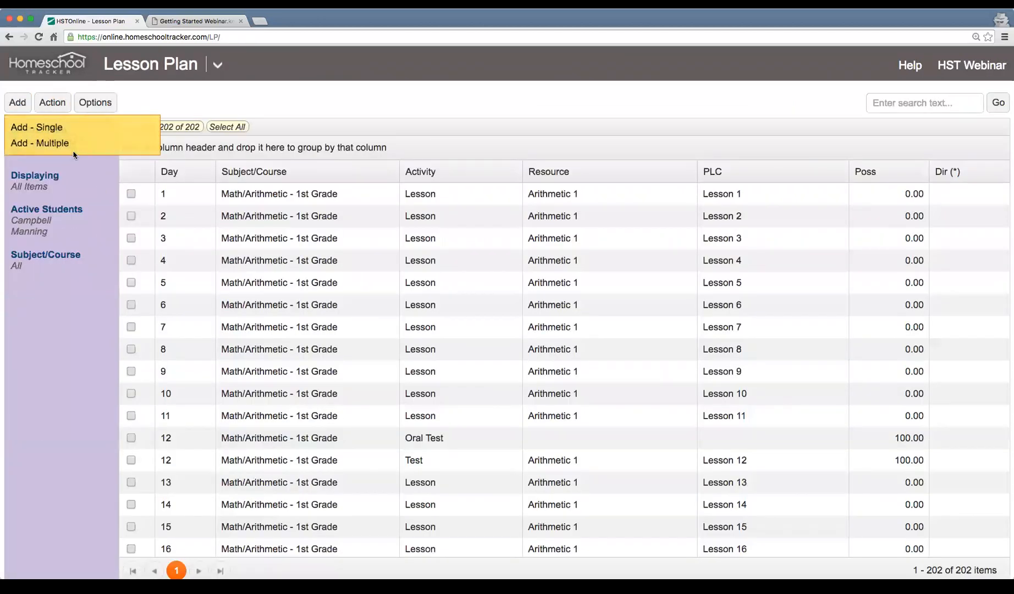
click(77, 143)
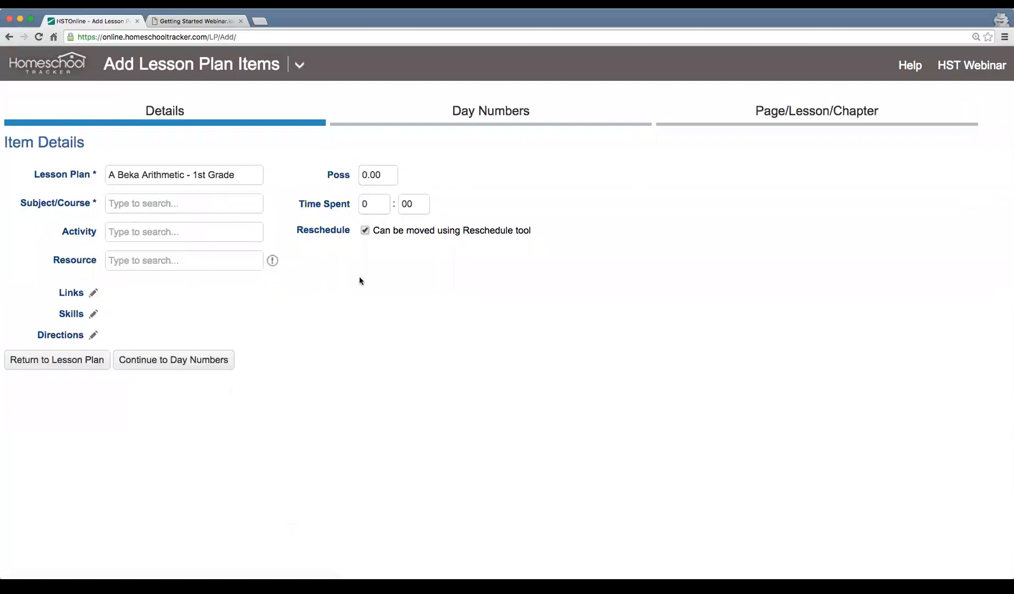
text(Sample Plan)
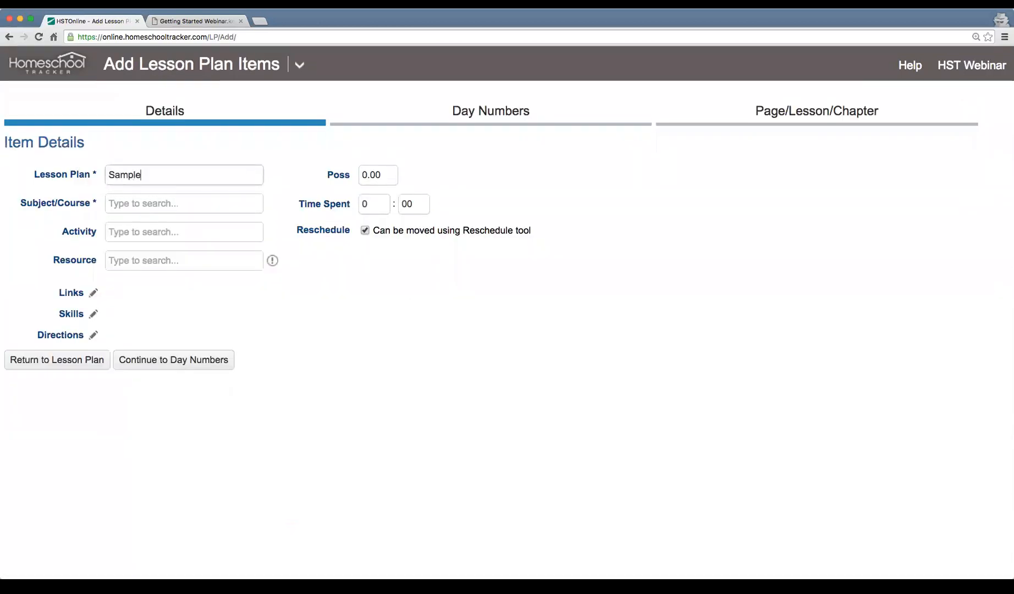
key(Tab)
scroll(163, 278, down, 3)
scroll(163, 278, up, 3)
click(160, 244)
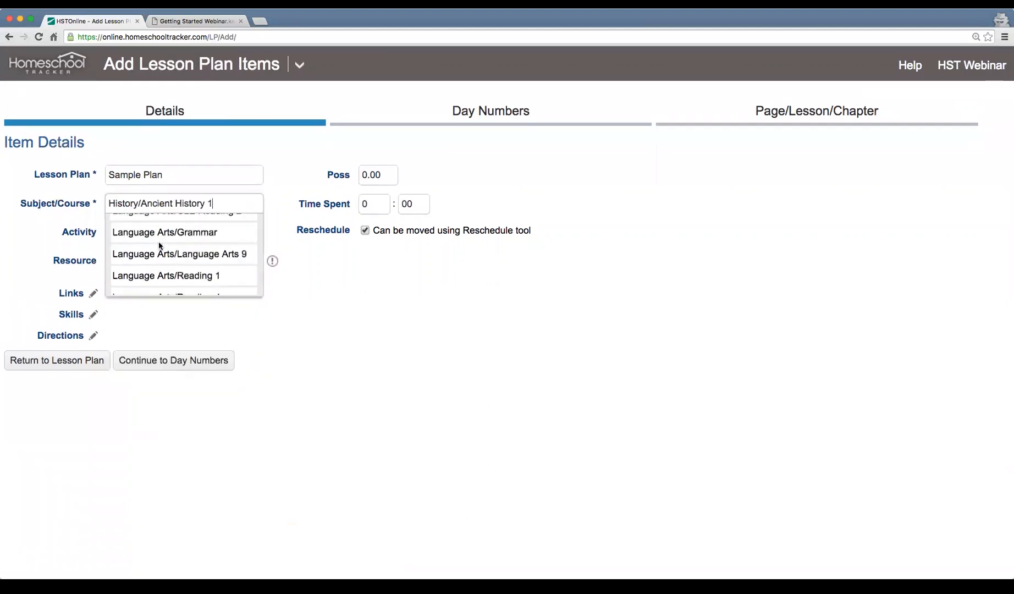
- Set the items' activity to Lesson, the resource to the All About Spelling Level 7 Teacher's resource, and the possible points to 10
click(151, 231)
text(Lesso)
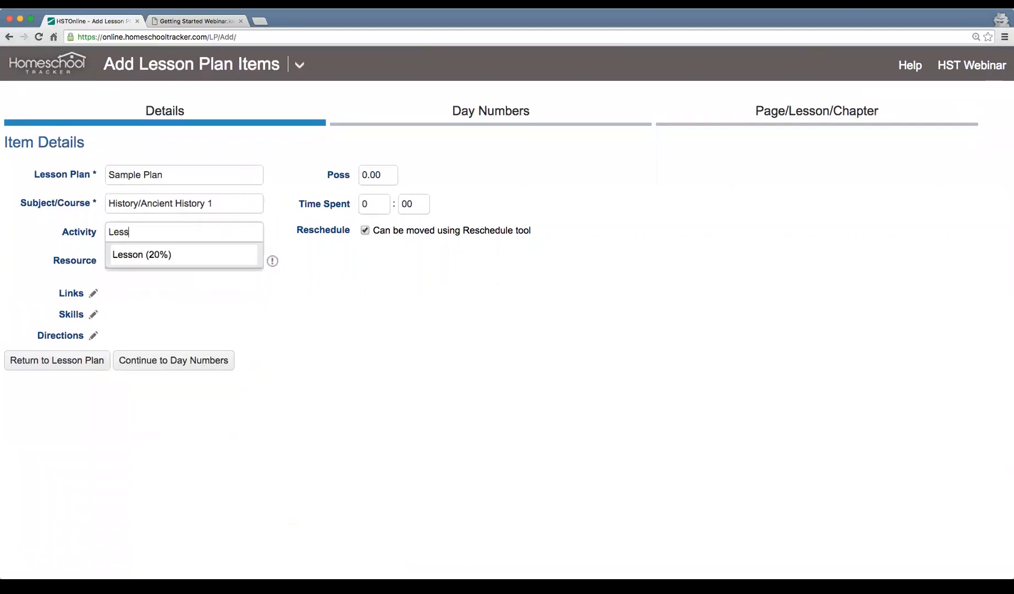
click(157, 259)
click(158, 260)
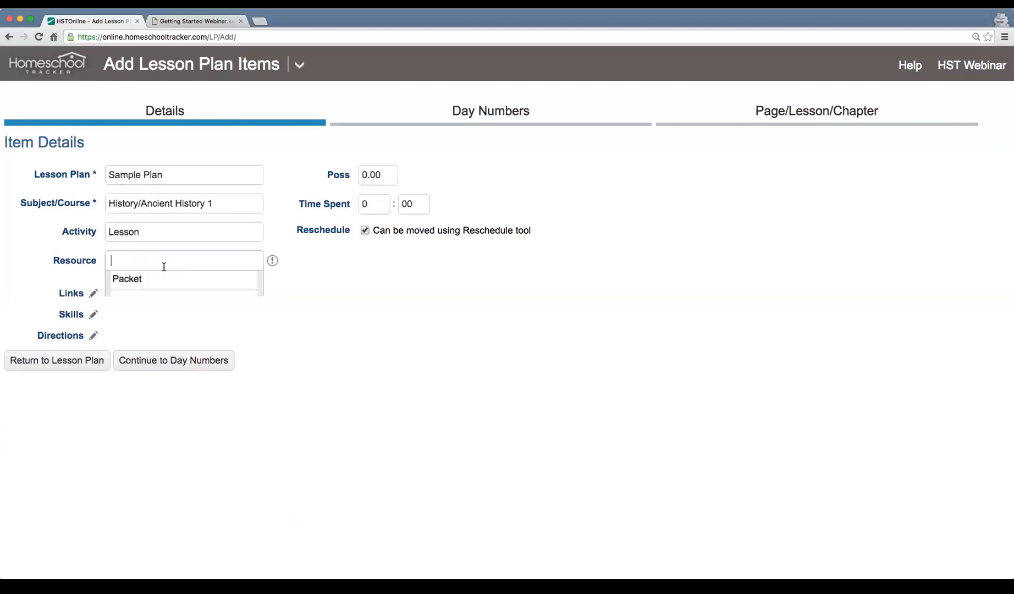
click(220, 335)
click(379, 178)
text(10)
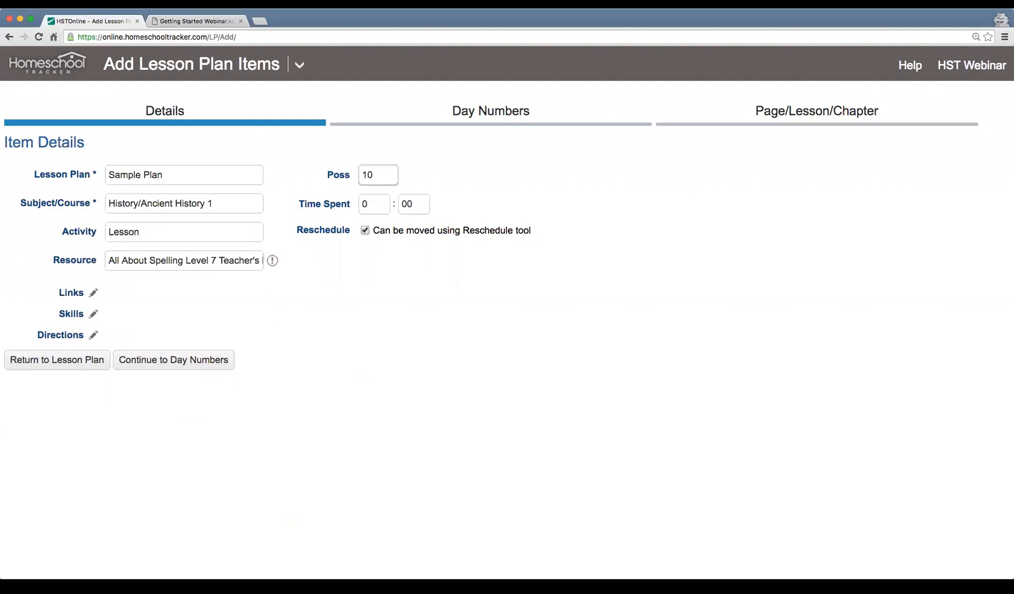
key(Tab)
- Keep the day numbers starting on 1 with an increment of 1 and continue to the Page/Lesson/Chapter options
click(194, 359)
click(73, 176)
click(186, 177)
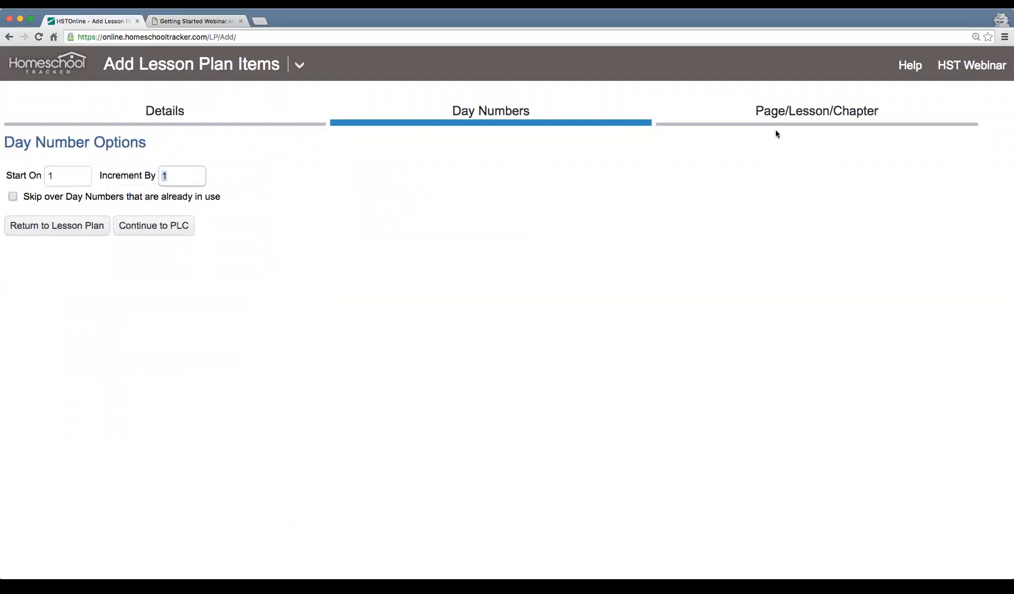
click(784, 115)
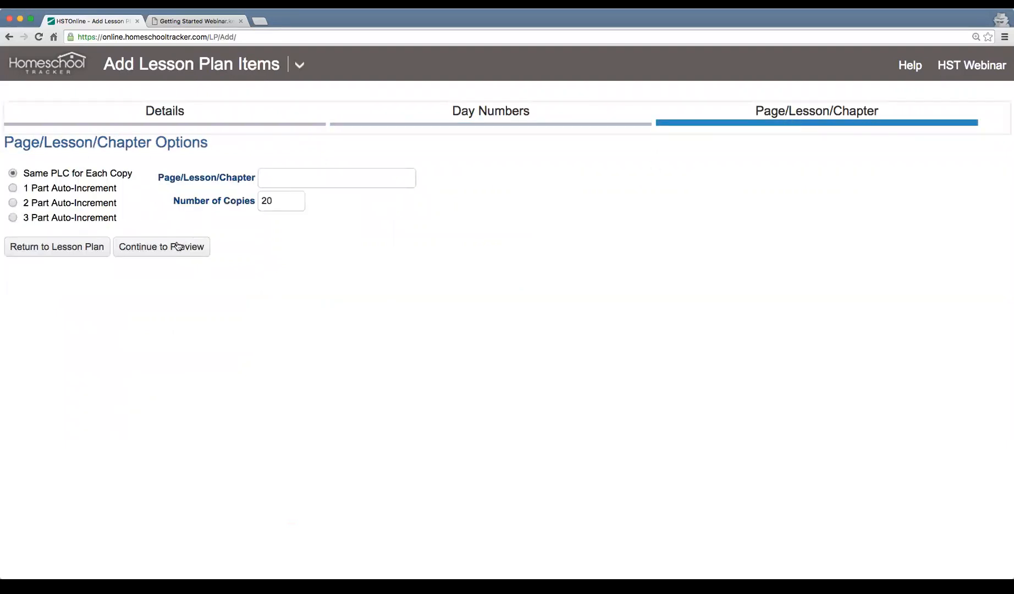
- Set a 1 Part Auto-Increment with leading text Lesson, numbered from 1 to 15 in increments of 1
click(35, 190)
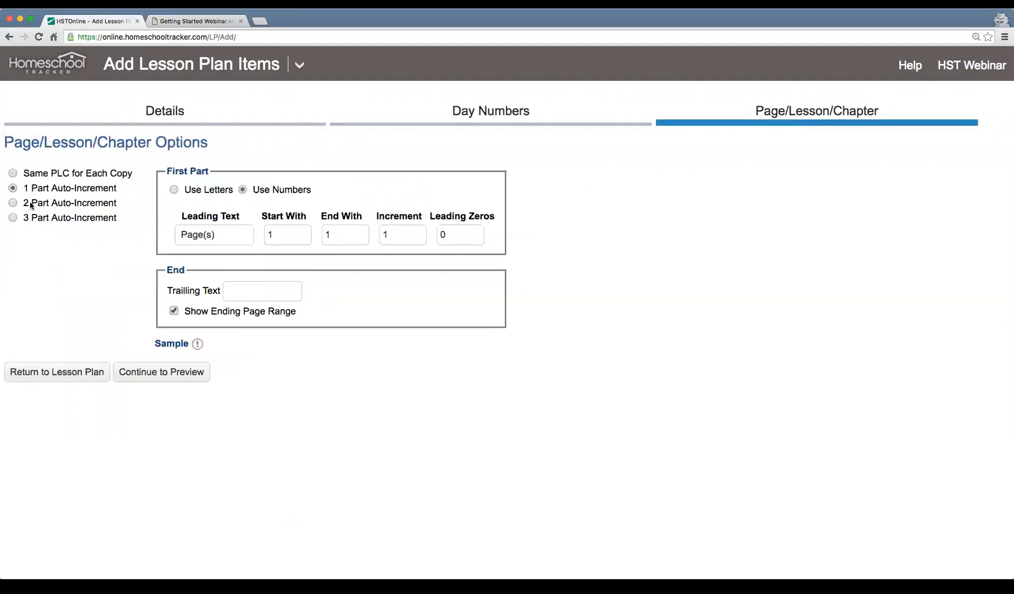
drag(231, 234, 166, 233)
text(Lesson)
key(Tab)
key(Tab)
text(5)
key(Tab)
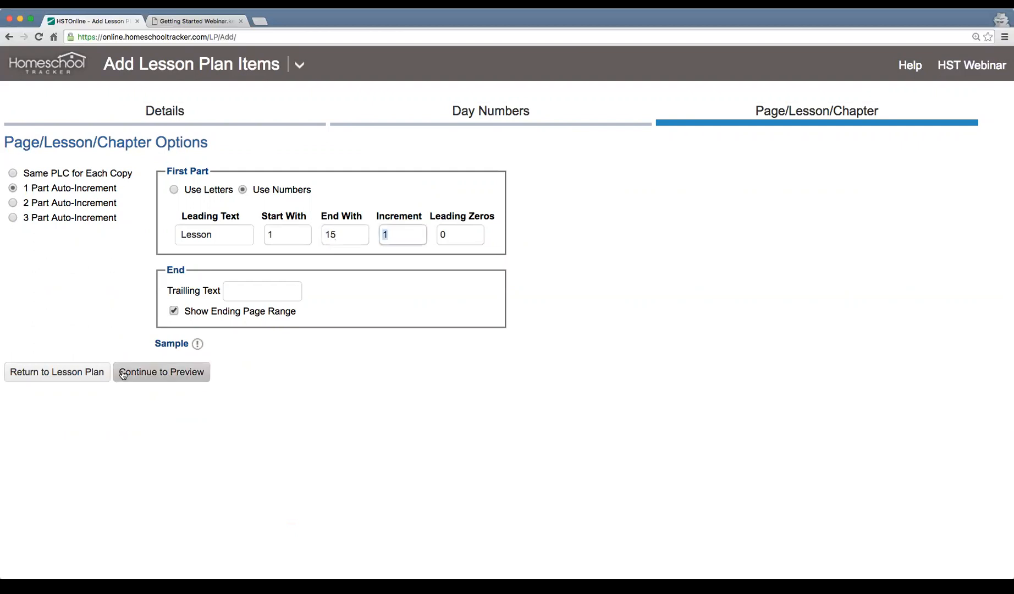
- Preview the generated Ancient History lessons and accept all of them into the Sample Plan
click(183, 372)
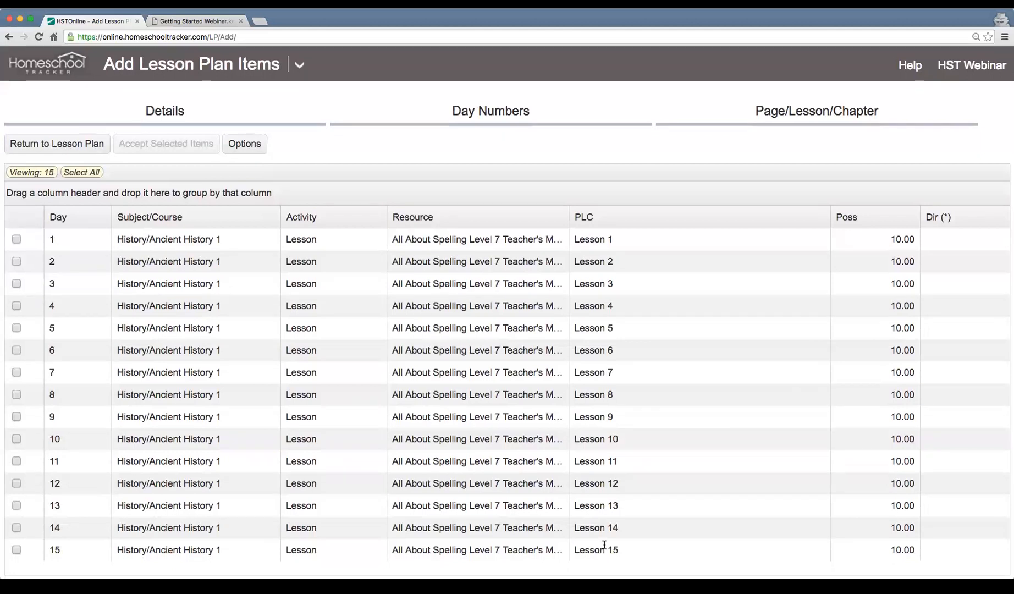
click(81, 172)
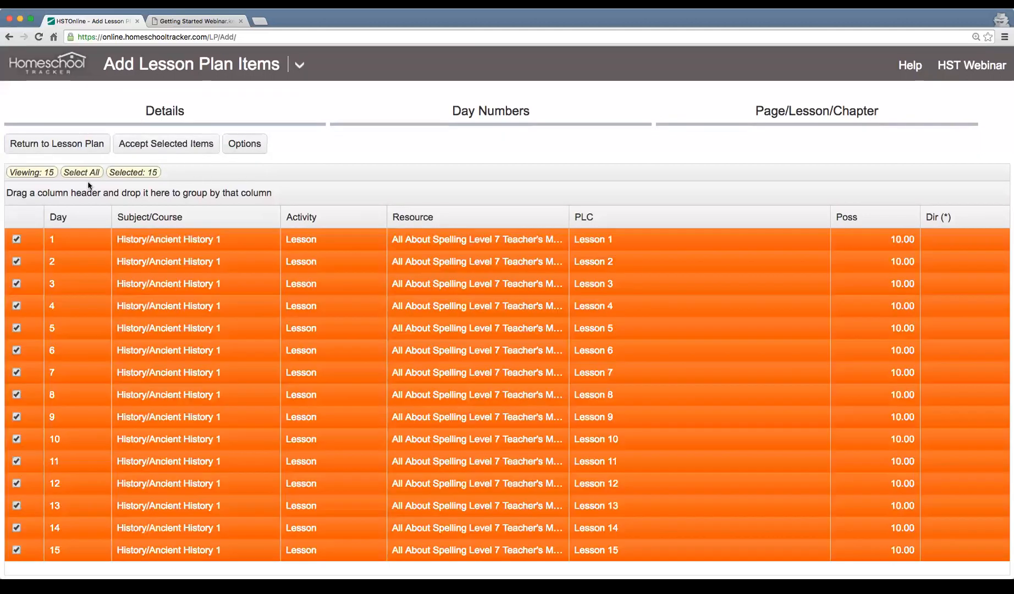
click(168, 149)
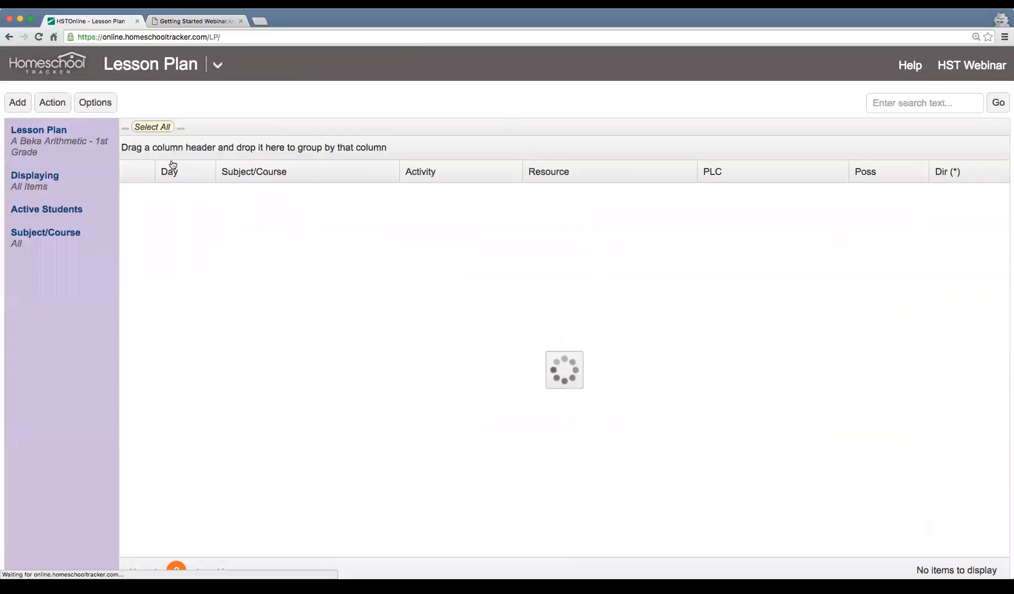
- Switch the displayed lesson plan to Sample Plan
click(49, 144)
text(sampl)
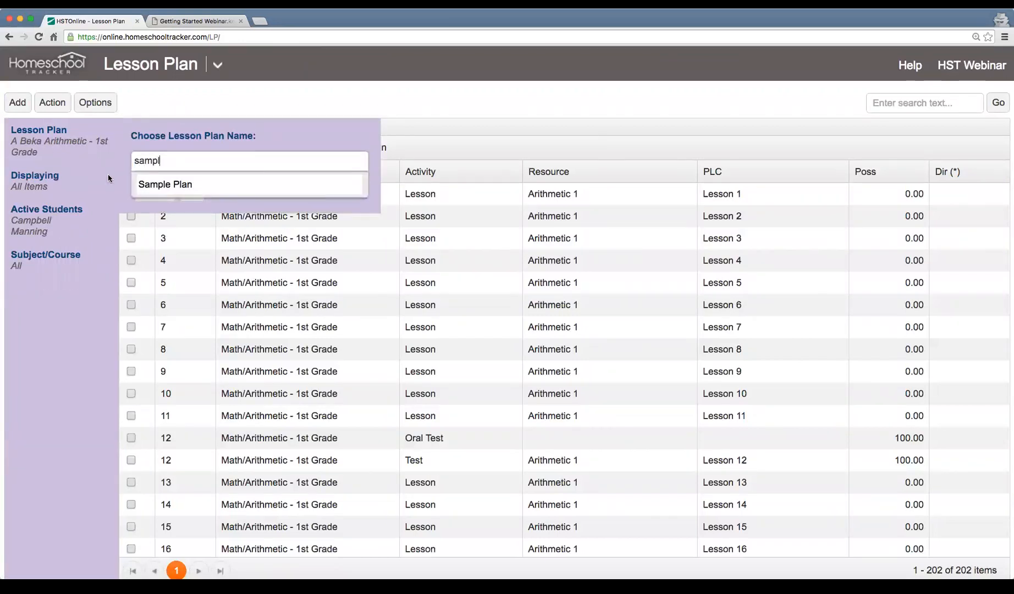
click(141, 185)
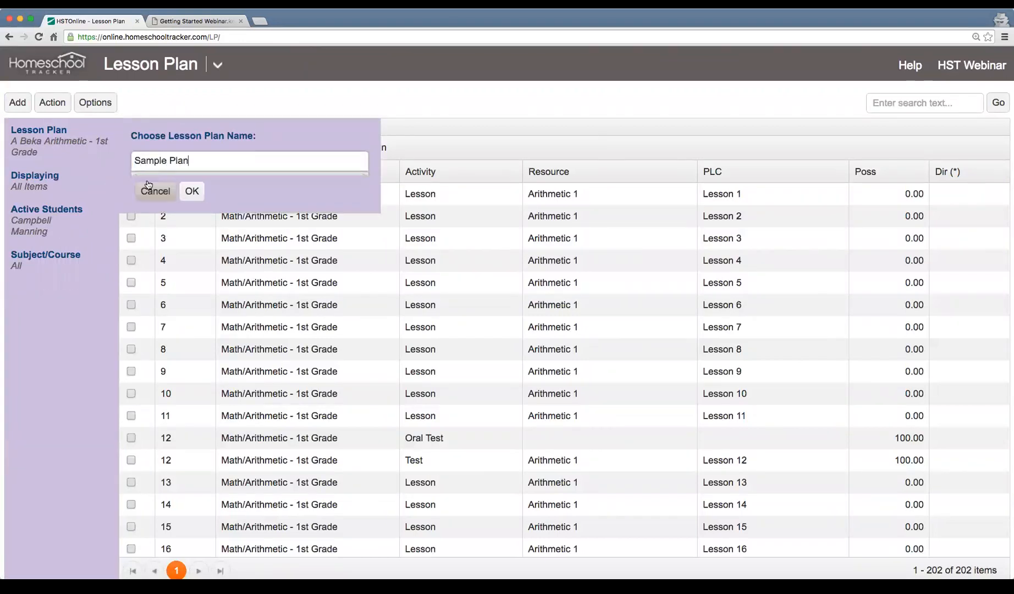
click(192, 191)
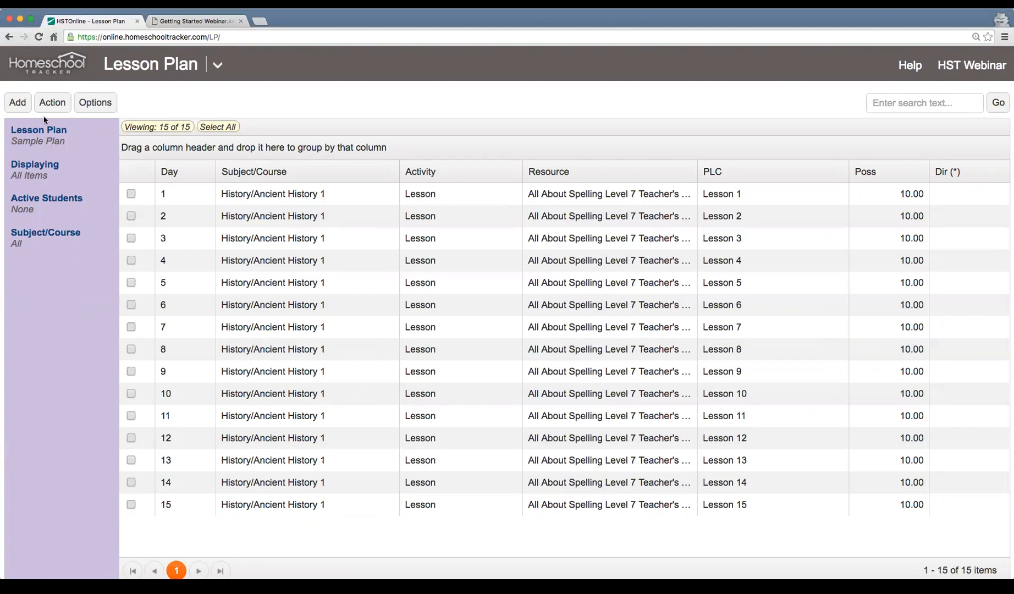
- Start a single new Sample Plan item for History/Ancient History 1 with the activity Test
click(17, 103)
click(104, 137)
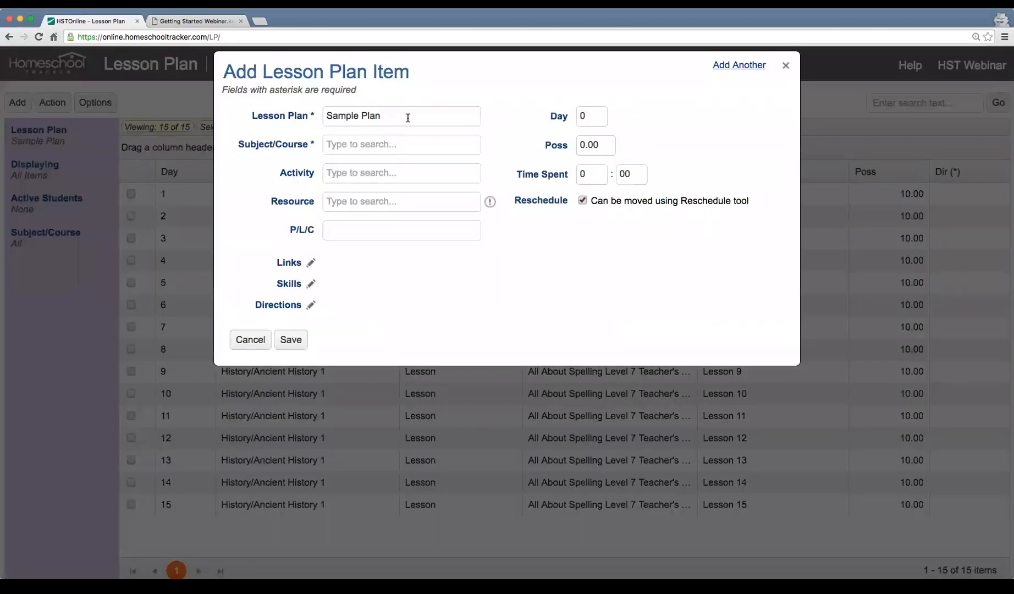
click(392, 144)
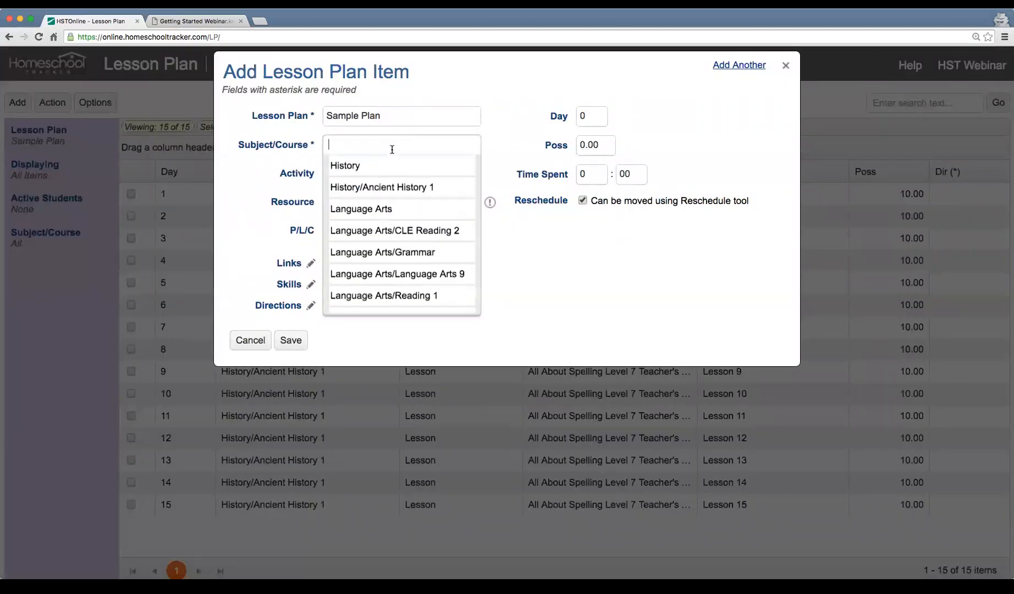
click(409, 189)
click(353, 171)
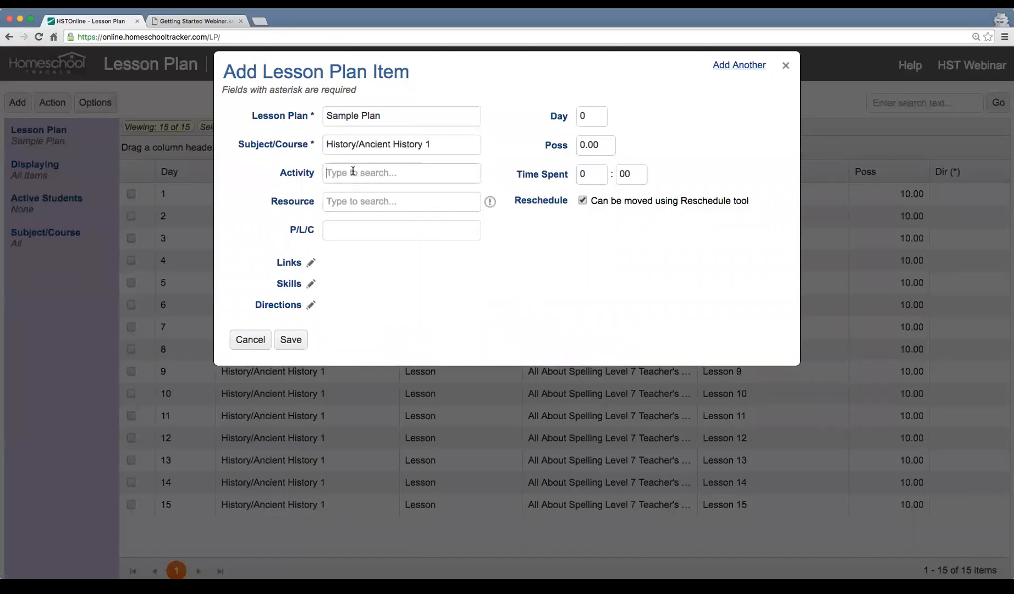
text(te)
key(Tab)
- Set the test item's possible points to 100 and its day to 16, and save it
click(591, 144)
text(100)
key(Tab)
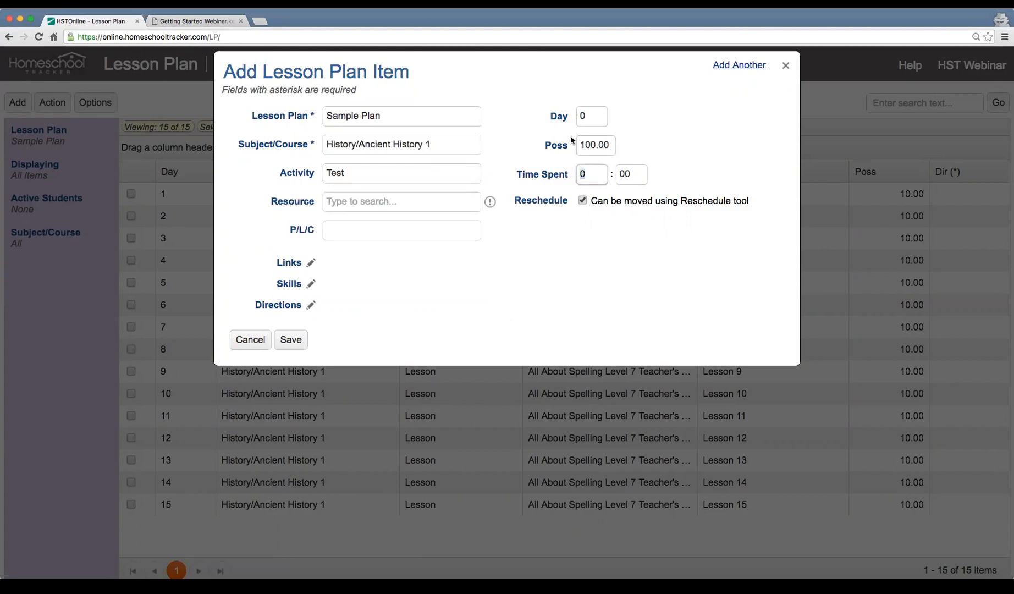
click(587, 117)
text(16)
click(290, 340)
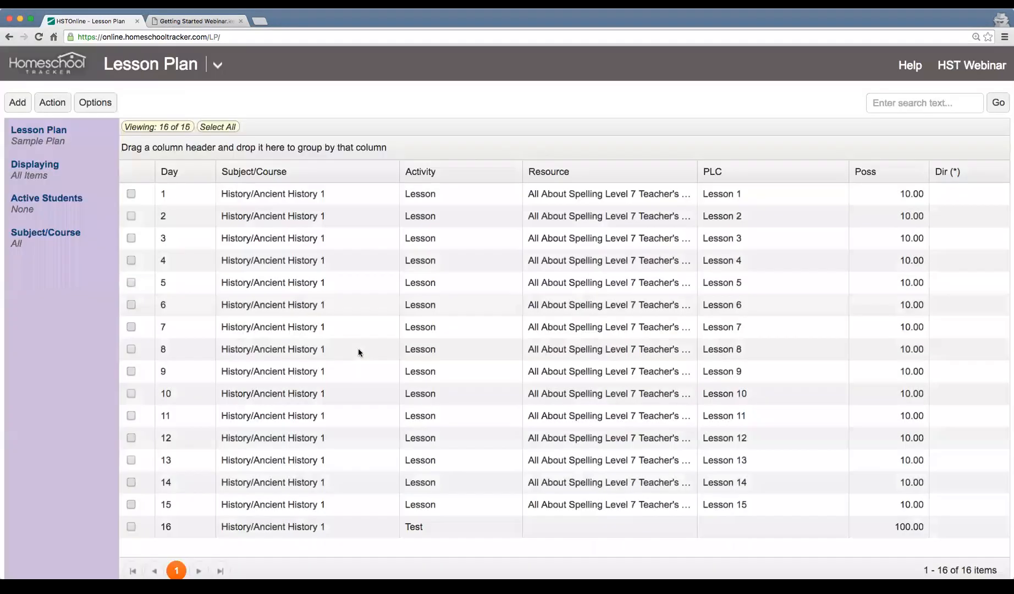
click(313, 532)
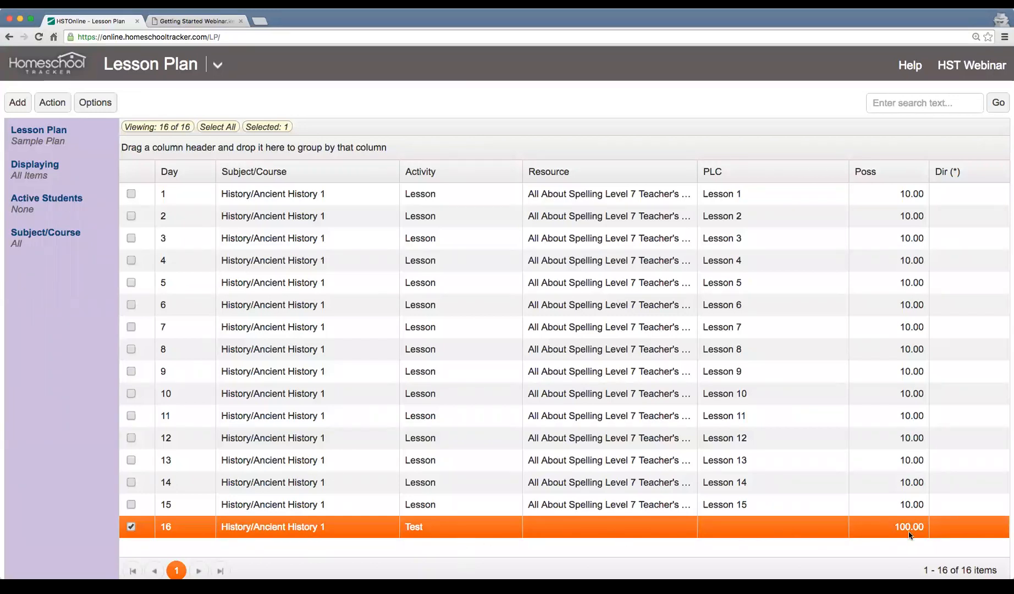
click(362, 197)
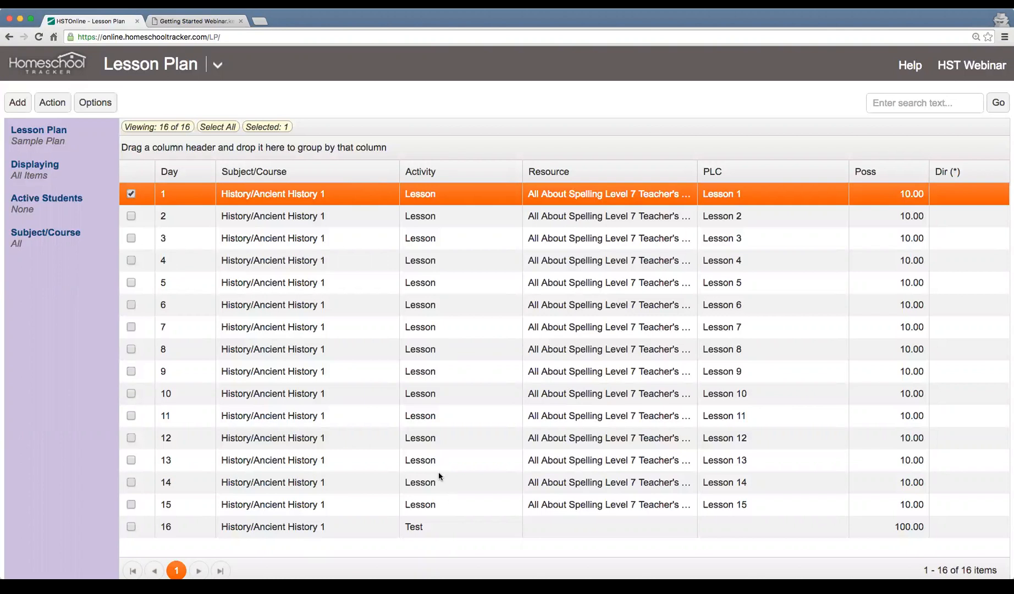
scroll(446, 471, down, 1)
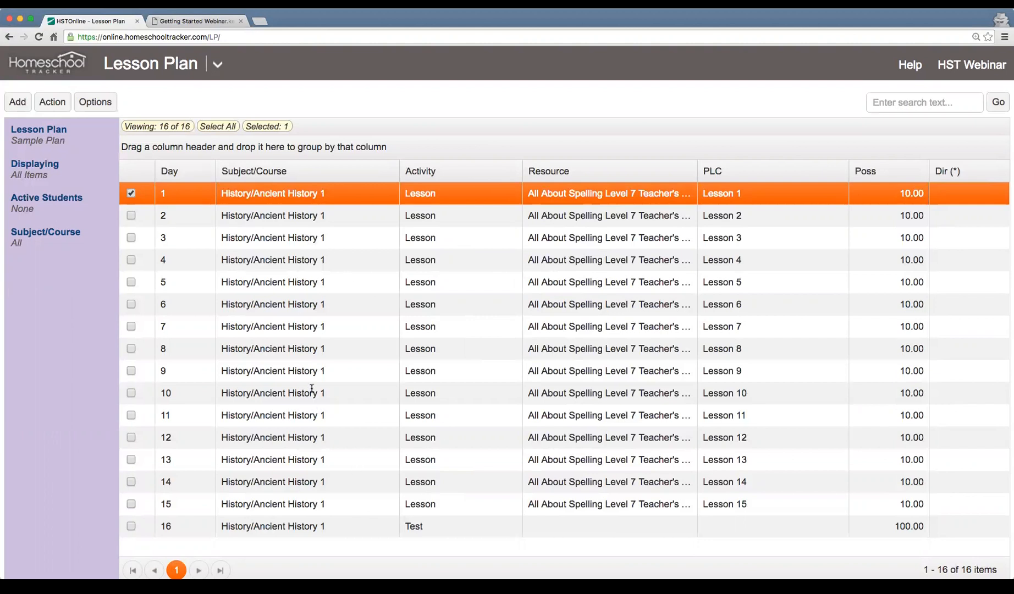
- Open the shared lesson plans and list every shared plan by searching with no search text
click(219, 67)
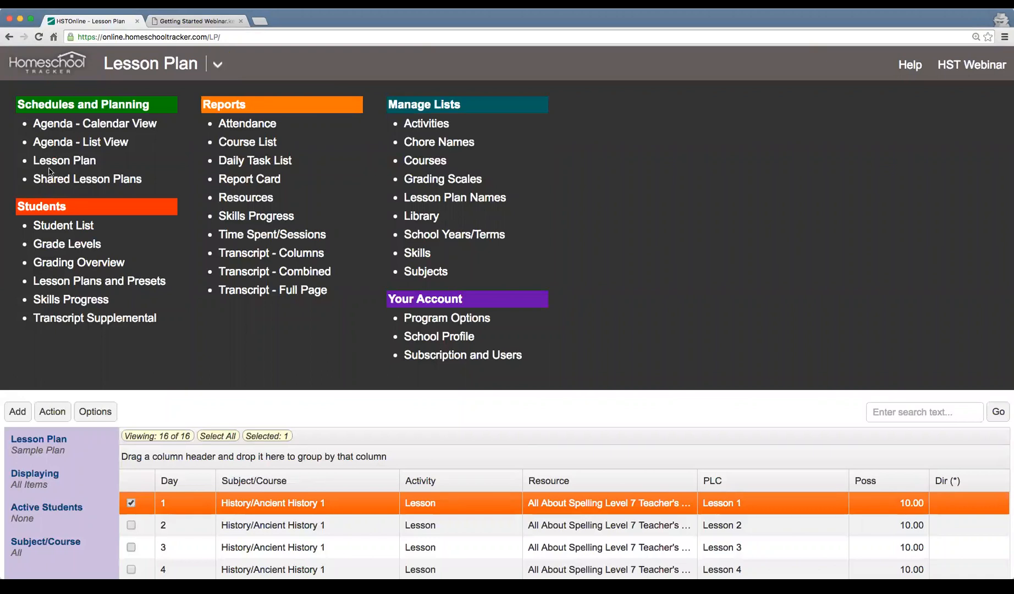
scroll(76, 197, down, 1)
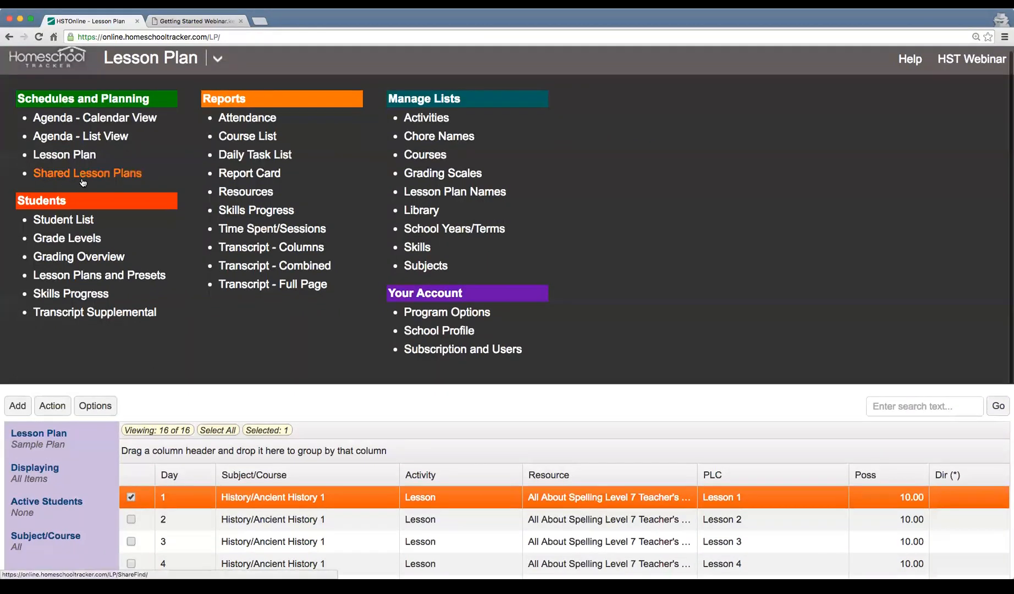
click(80, 176)
text(reading)
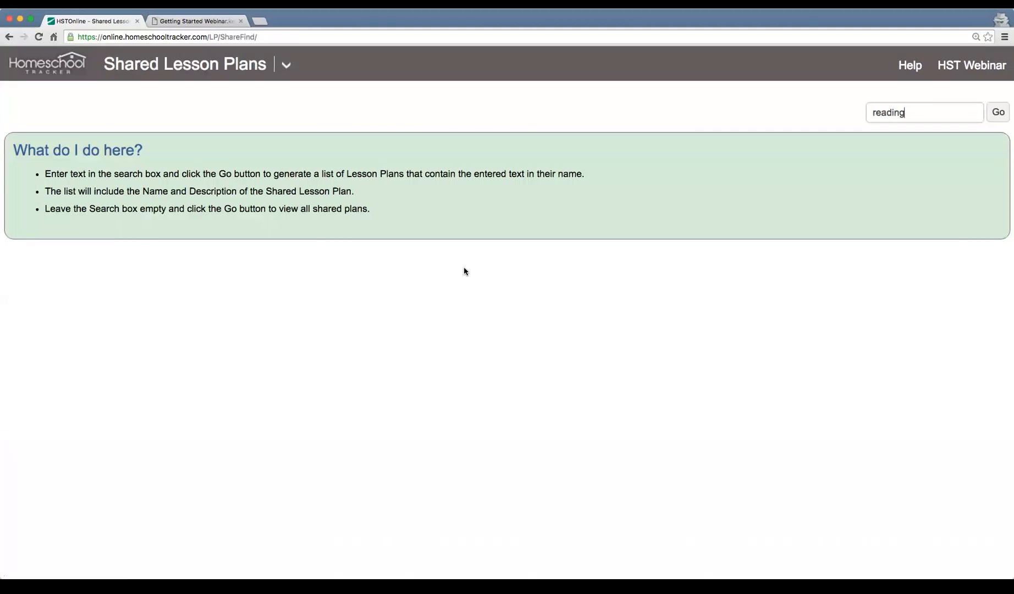
drag(903, 116, 827, 101)
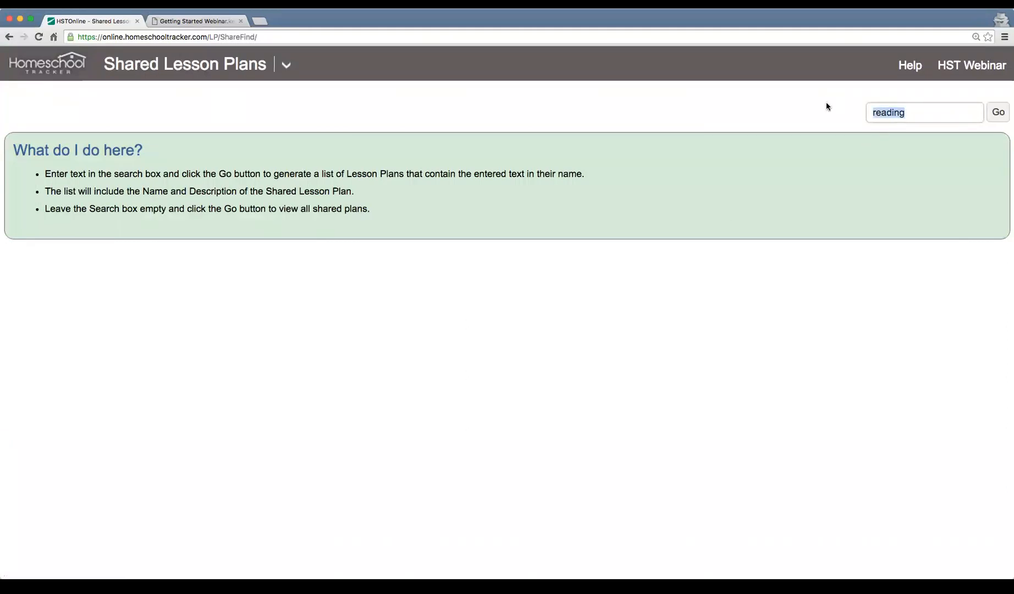
key(BackSpace)
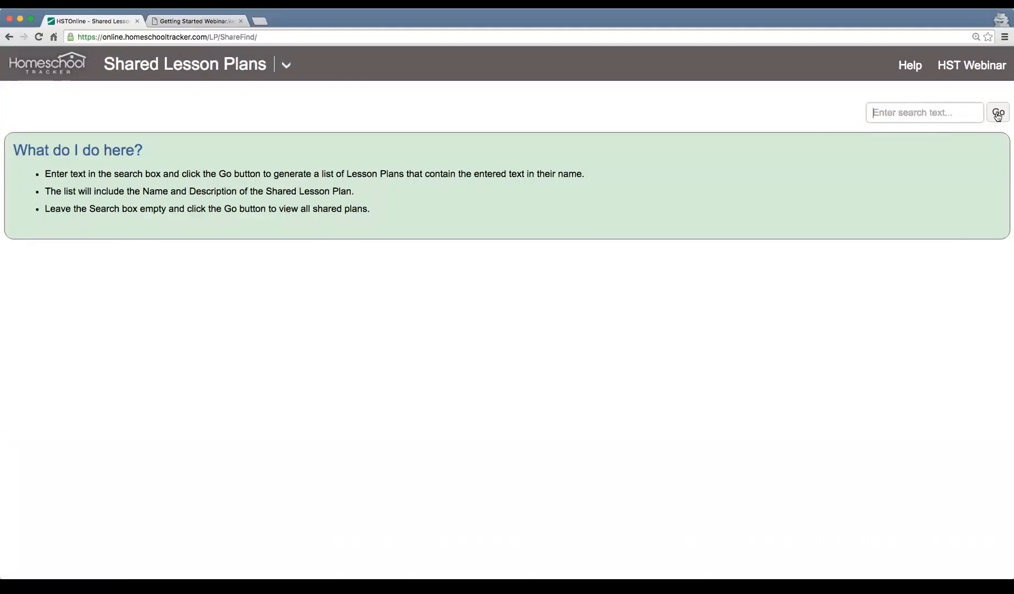
click(887, 114)
click(997, 112)
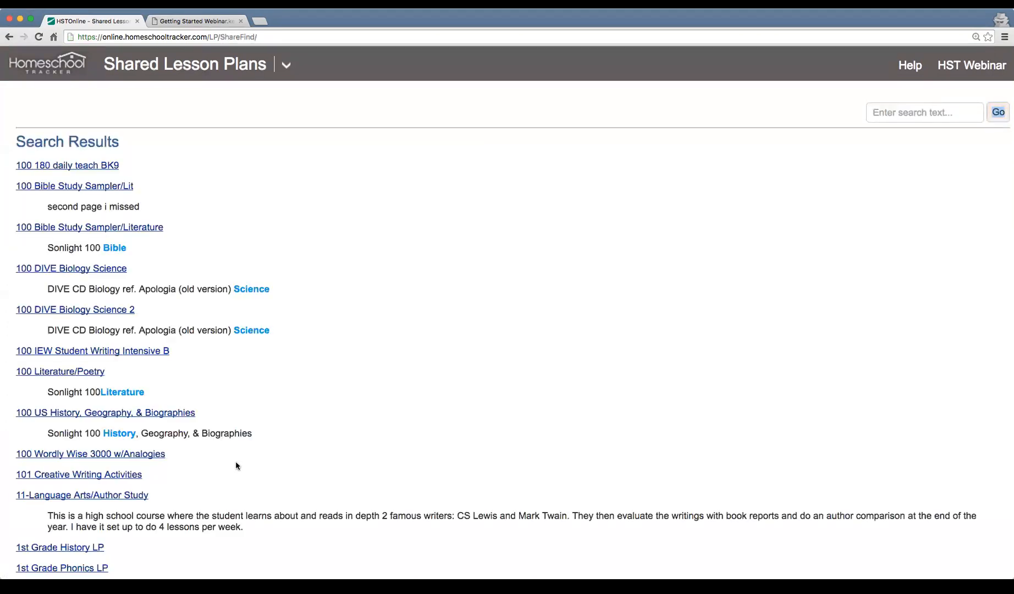
- Browse the full list of shared lesson plans, examining the plan names and descriptions
scroll(521, 353, down, 15)
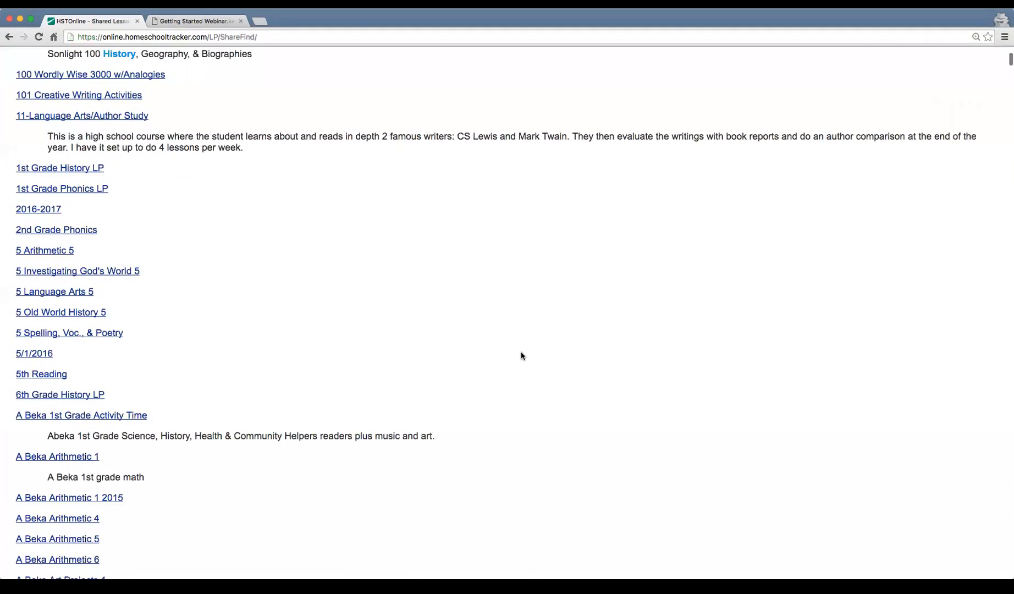
scroll(521, 356, down, 15)
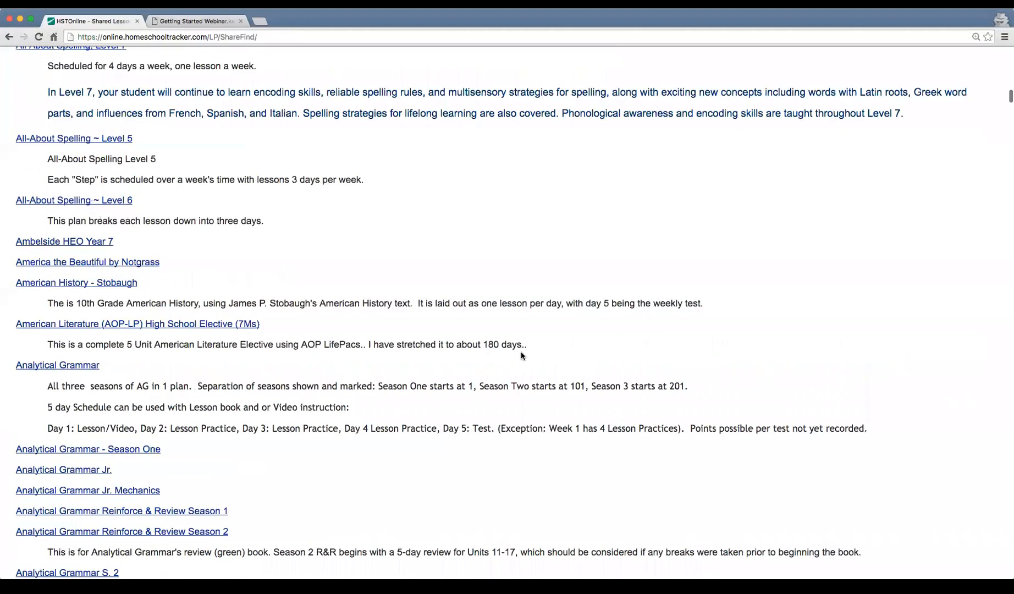
scroll(521, 356, down, 15)
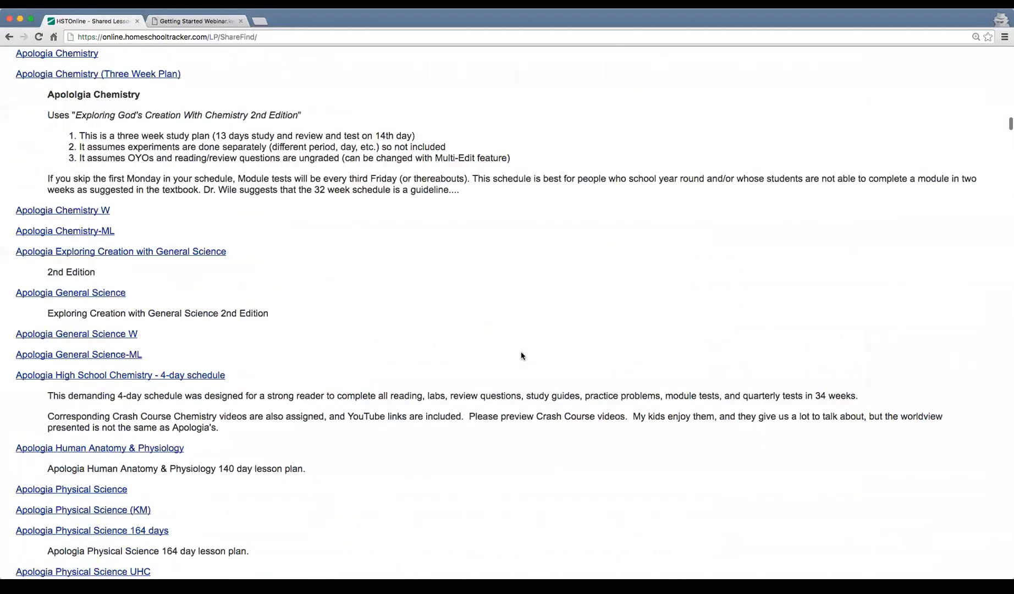
scroll(521, 356, down, 15)
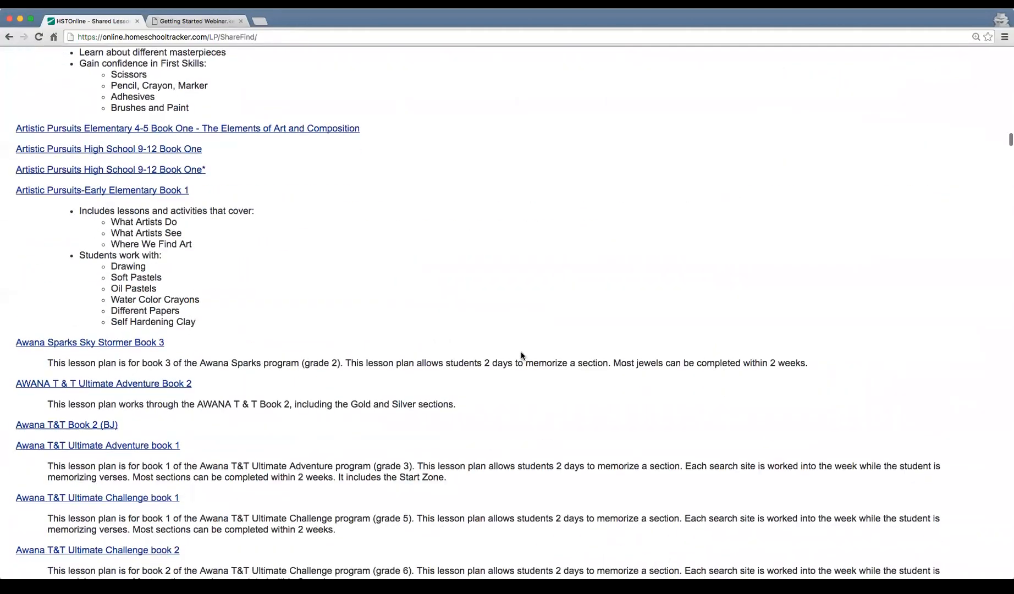
scroll(521, 355, down, 3)
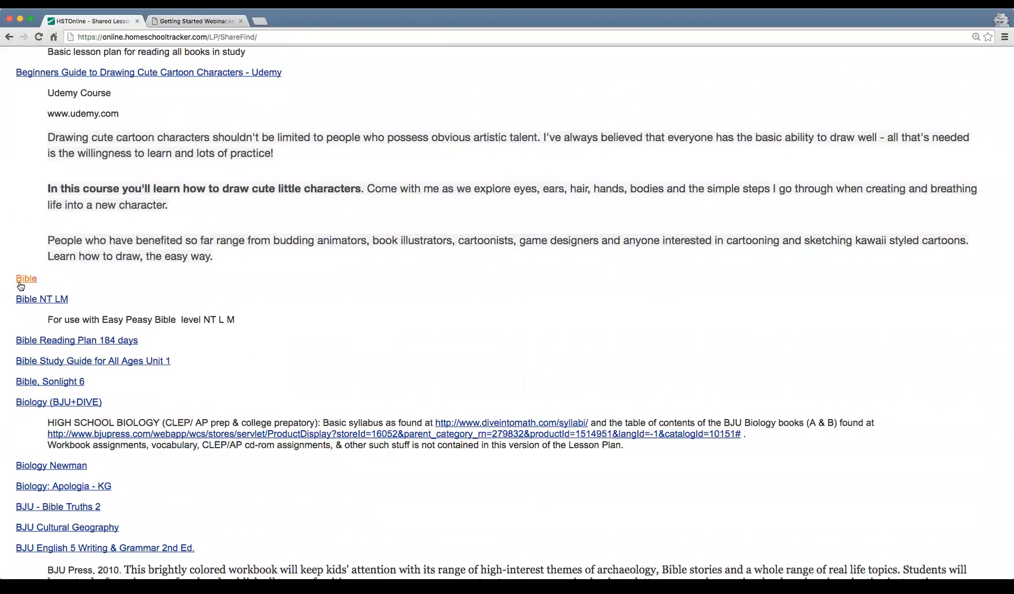
scroll(301, 322, down, 10)
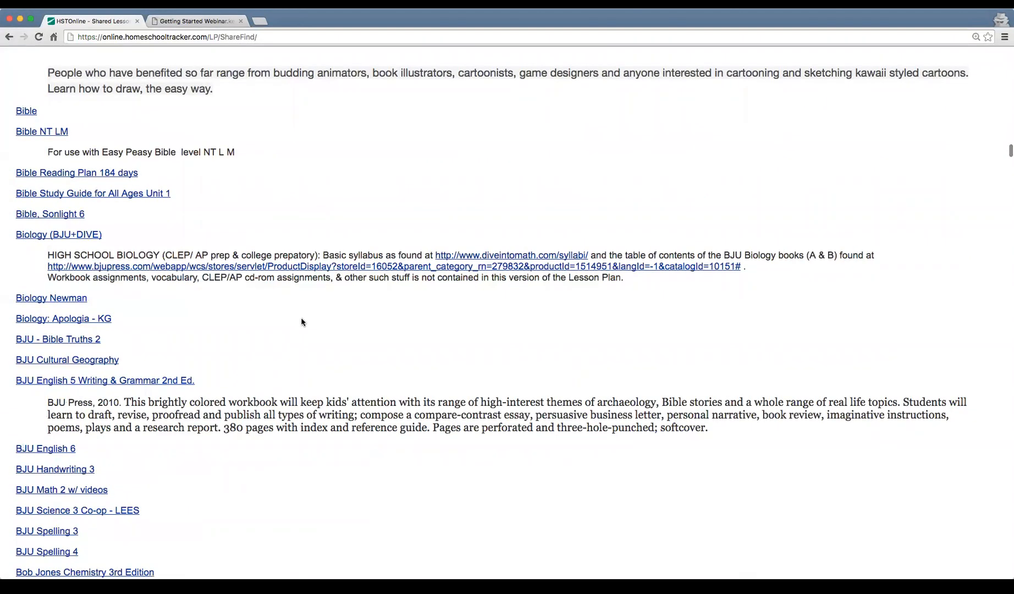
scroll(363, 390, down, 2)
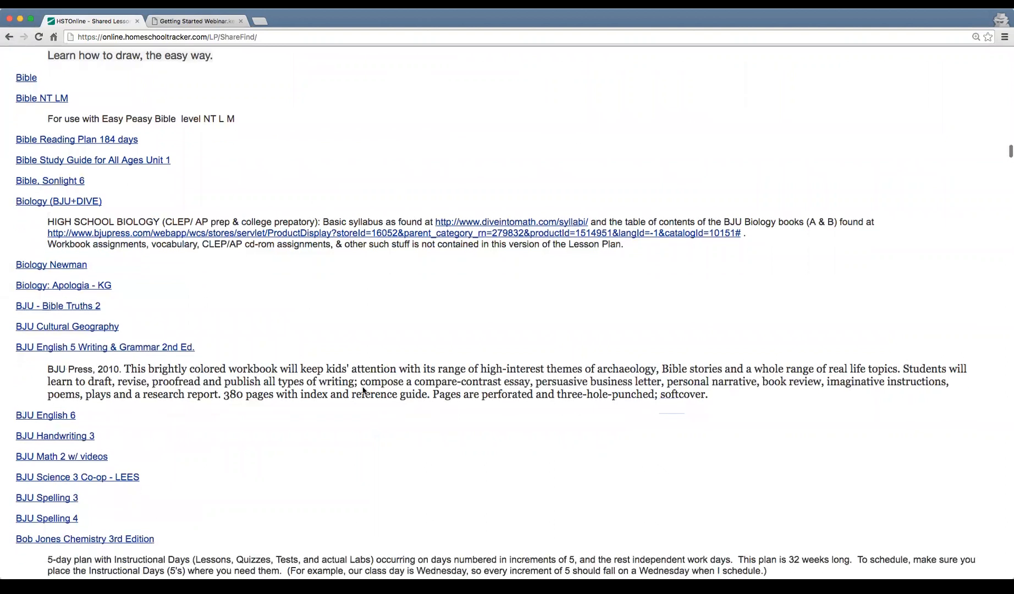
scroll(360, 390, down, 3)
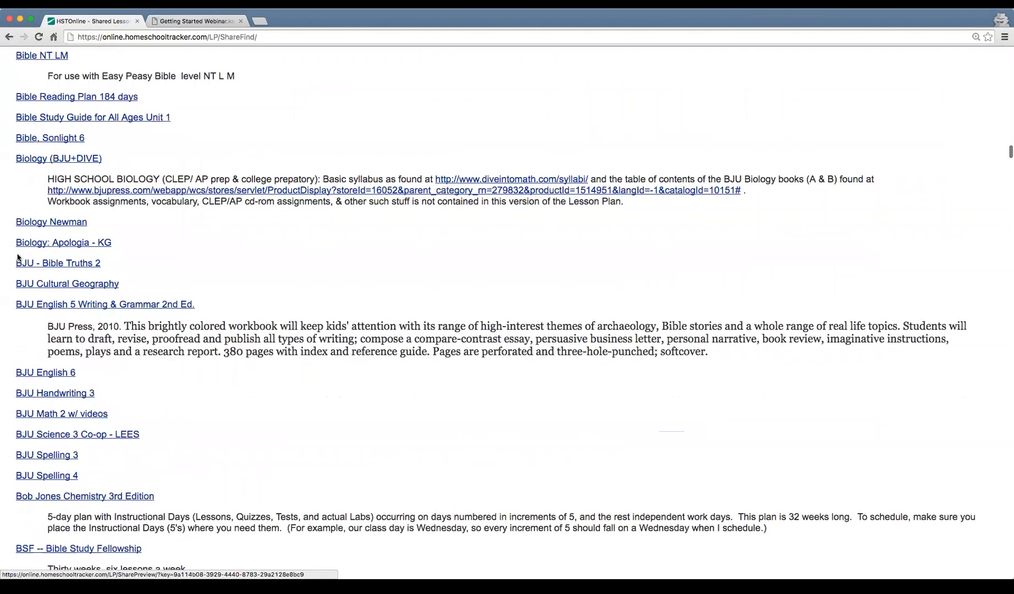
scroll(161, 454, down, 15)
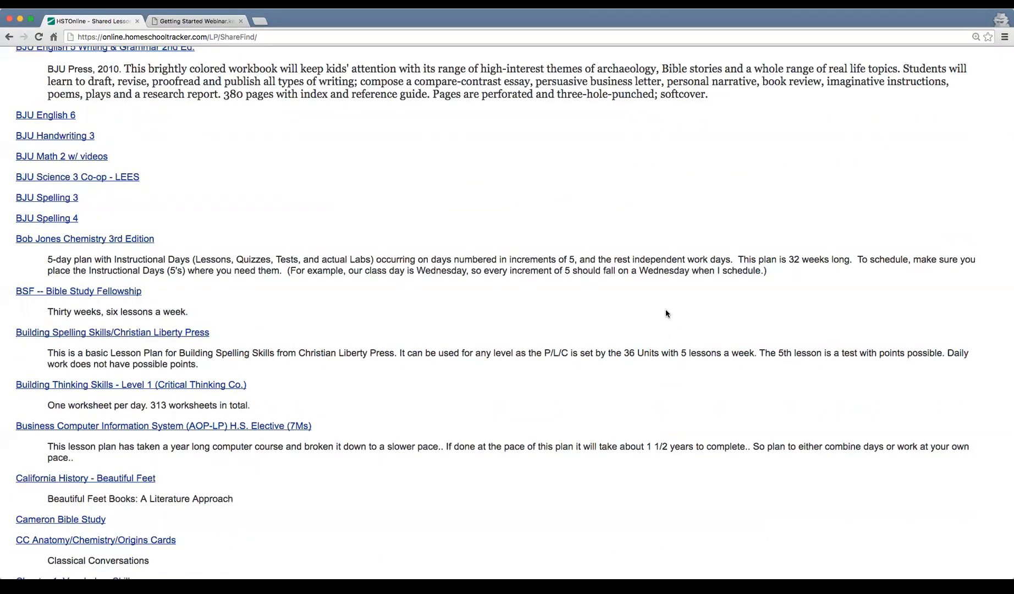
- Search the shared lesson plans for "reading"
scroll(666, 310, up, 20)
click(931, 112)
text(reading)
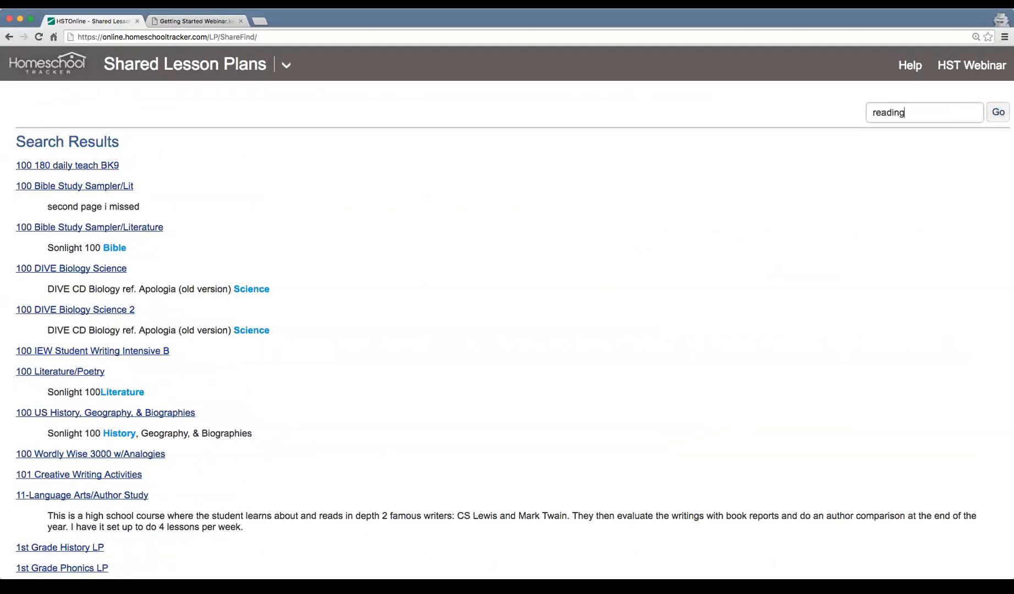
key(Return)
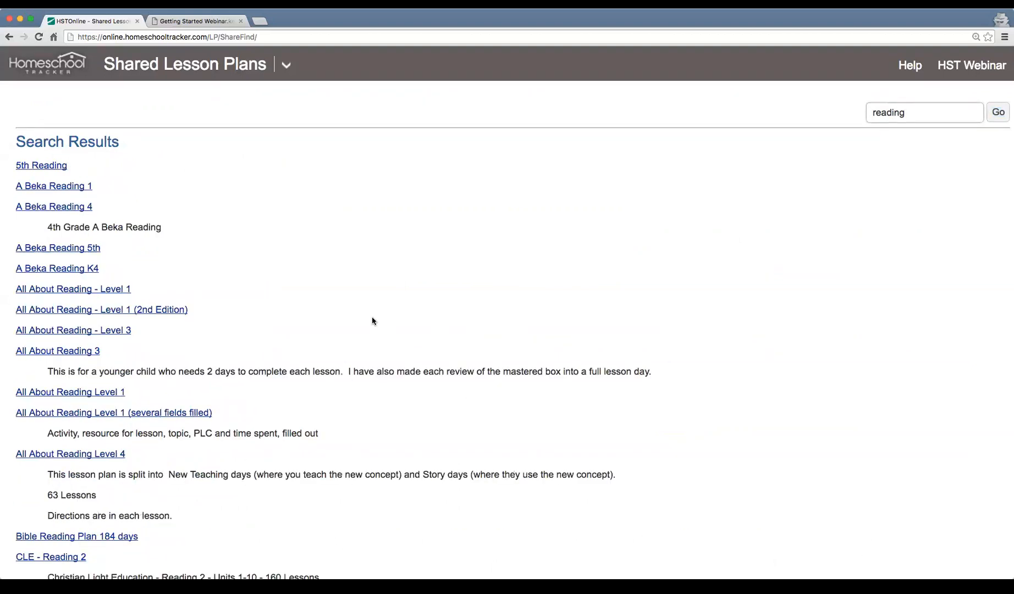
- Open the preview of the shared plan Usborn First Reading Level 1 and check its last and first days
scroll(372, 321, down, 20)
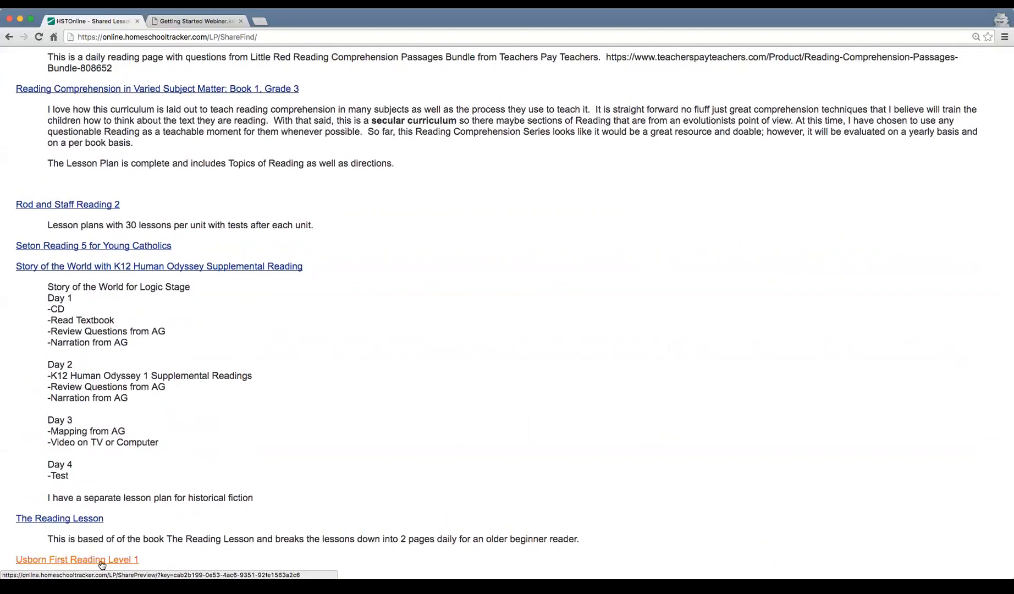
click(39, 559)
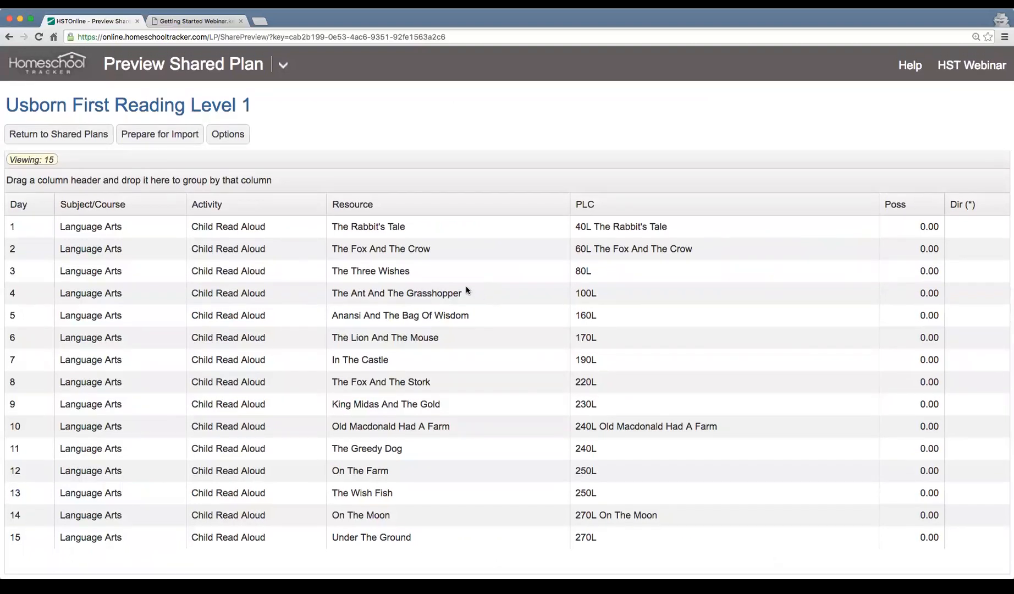
click(369, 539)
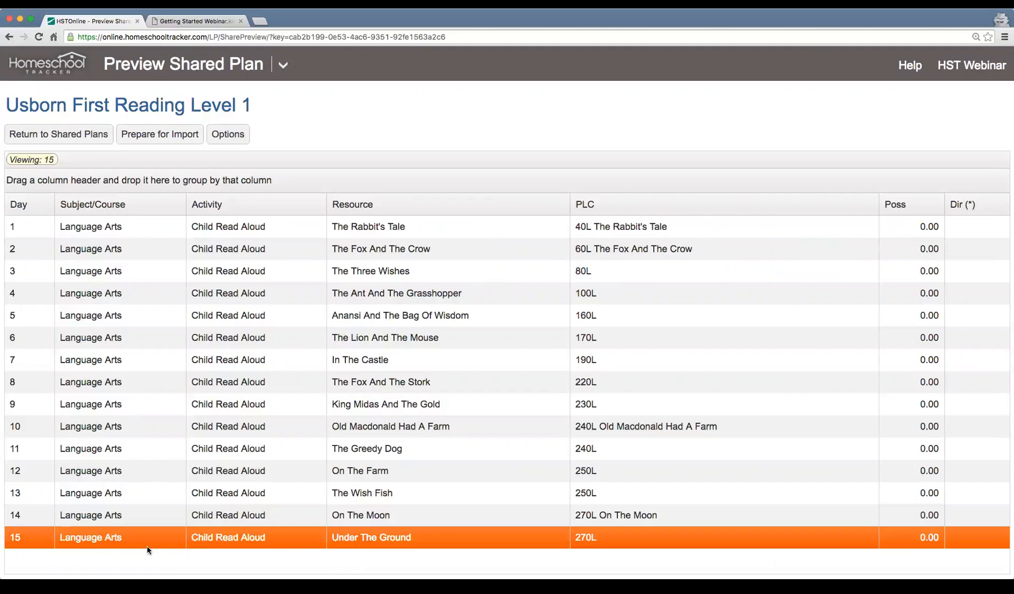
click(465, 235)
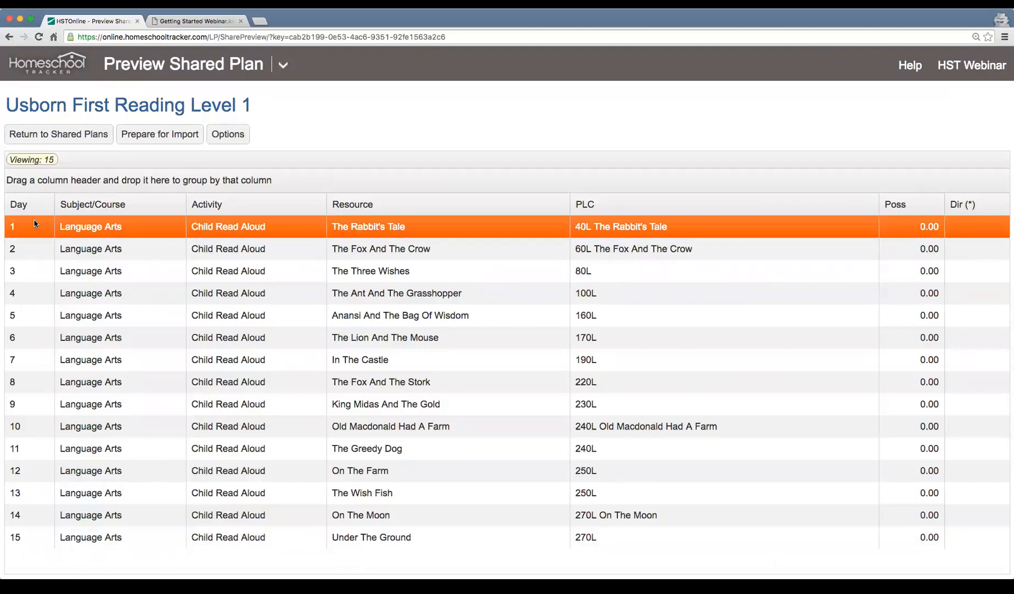
- Prepare the previewed shared plan for import and name the new lesson plan "Reading 1"
click(157, 138)
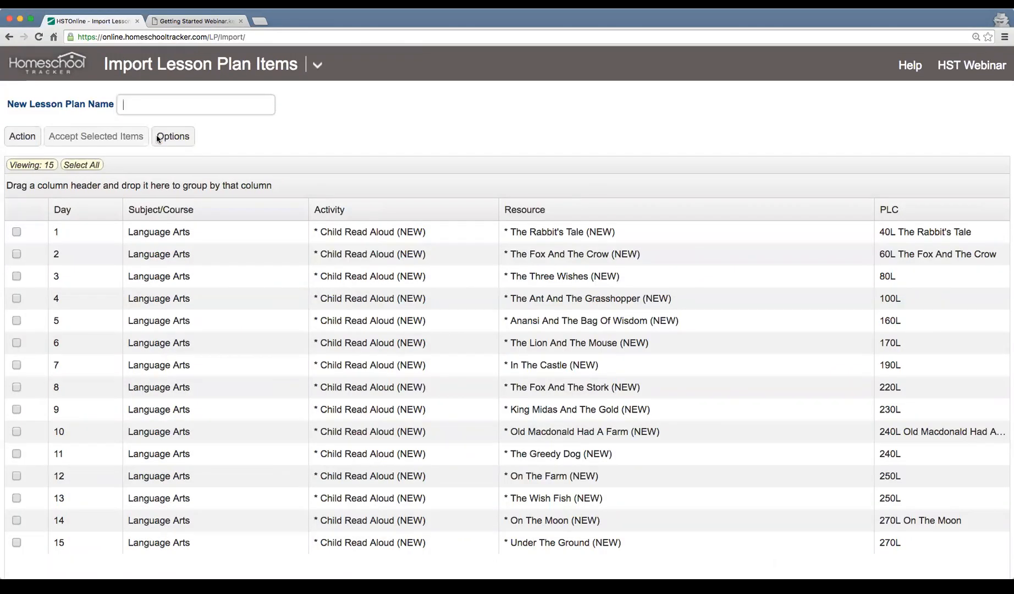
text(Reading 1)
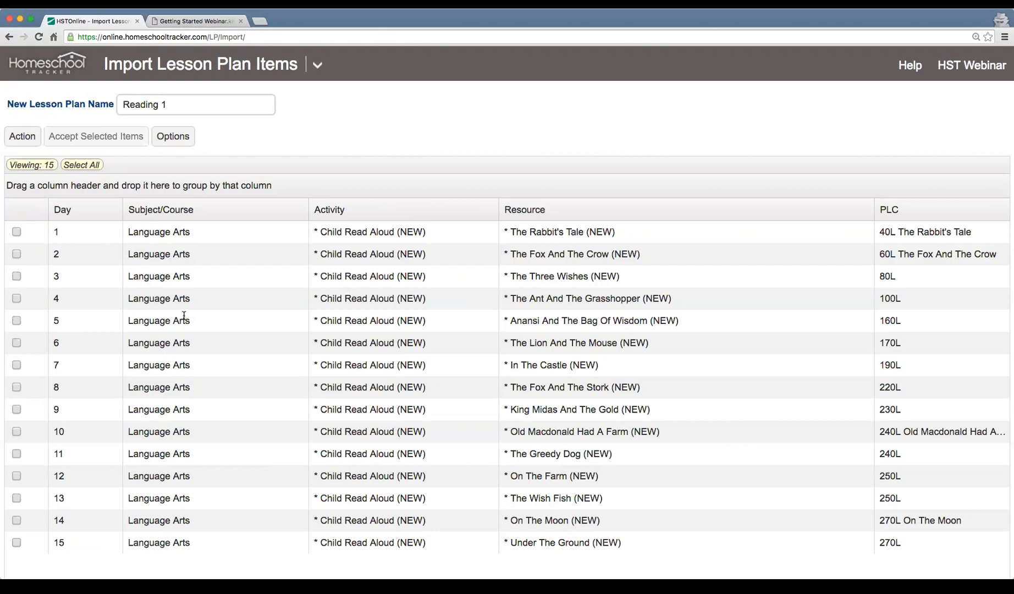
scroll(183, 315, down, 1)
scroll(184, 315, up, 1)
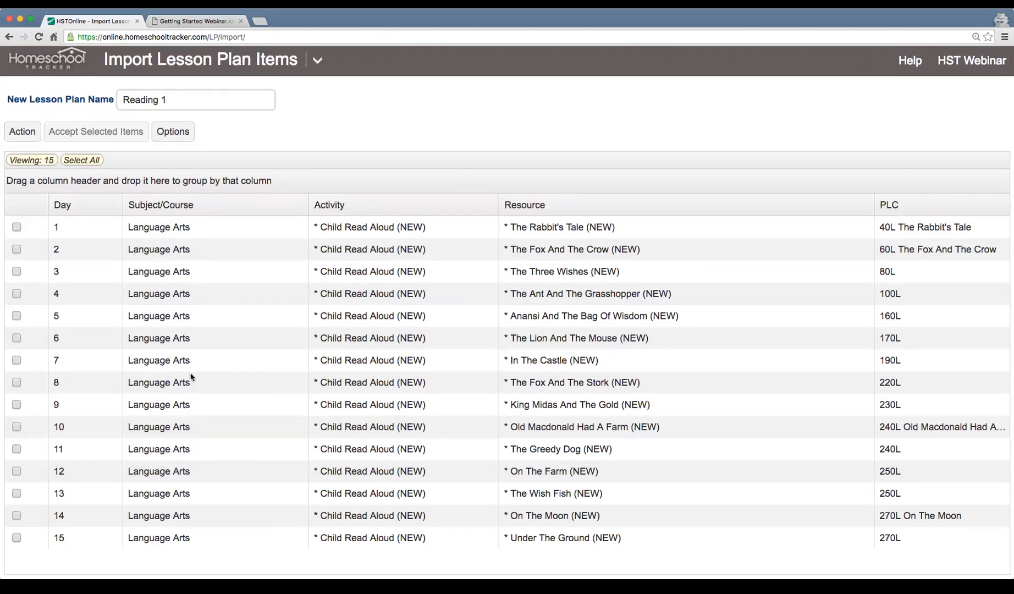
- Set the subject/course of all import items to Language Arts/Reading 1 using Multi-Edit, and accept the items into the new plan
click(88, 161)
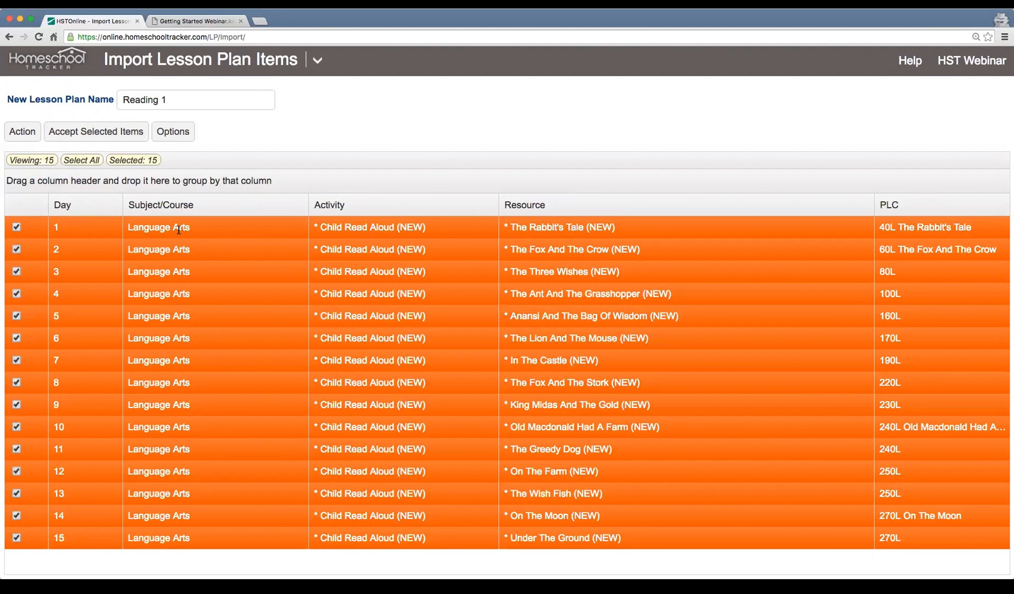
click(30, 136)
click(41, 161)
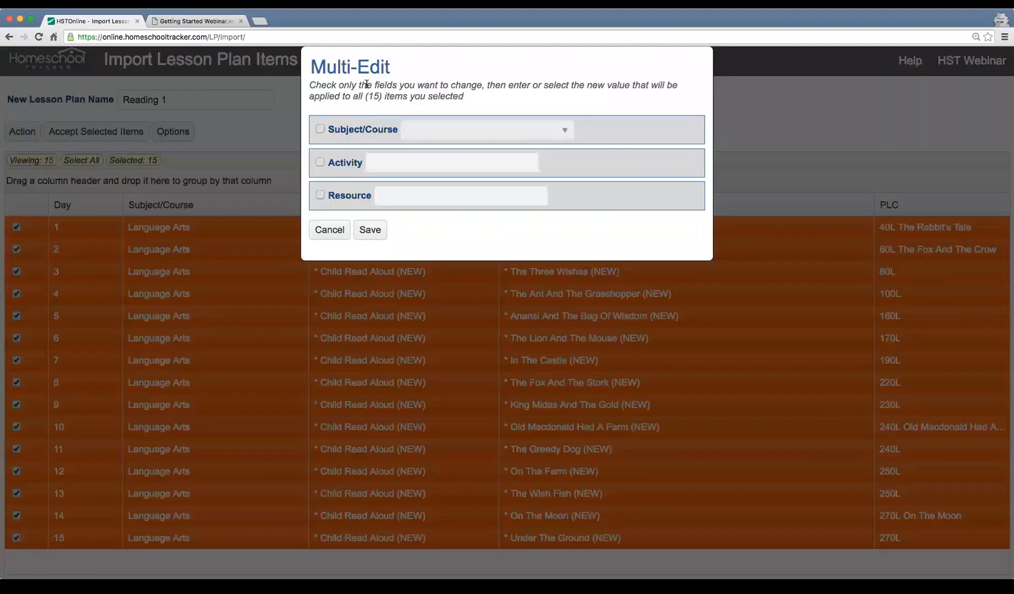
click(320, 129)
click(446, 132)
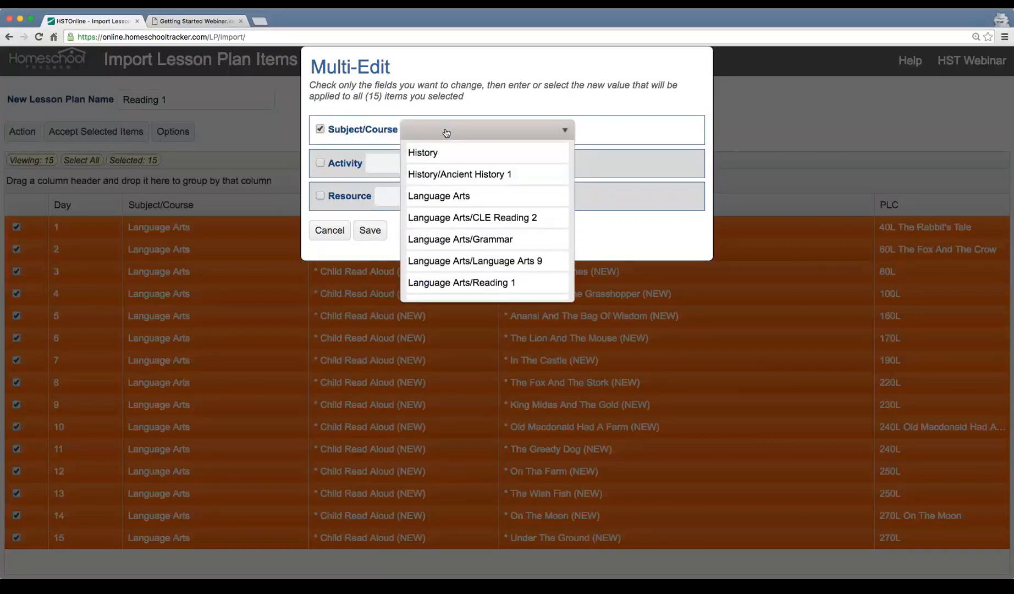
click(508, 284)
click(369, 230)
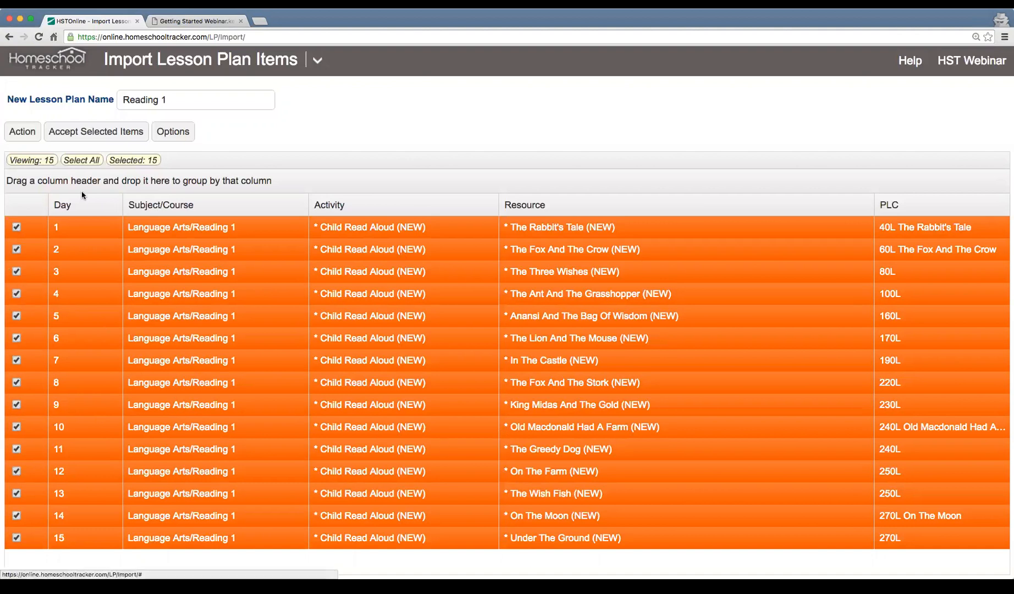
click(93, 132)
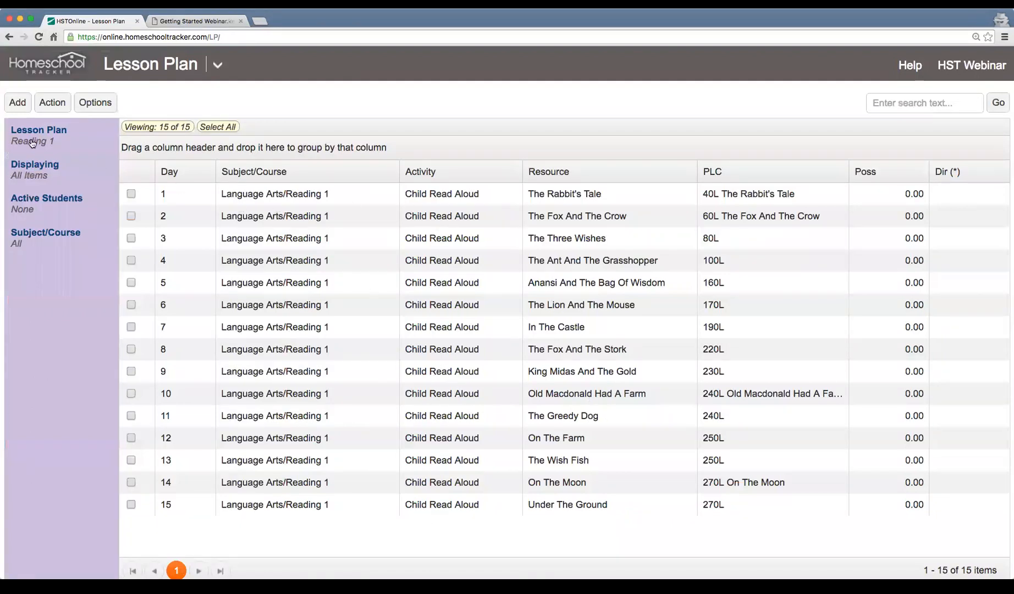
click(271, 196)
click(291, 214)
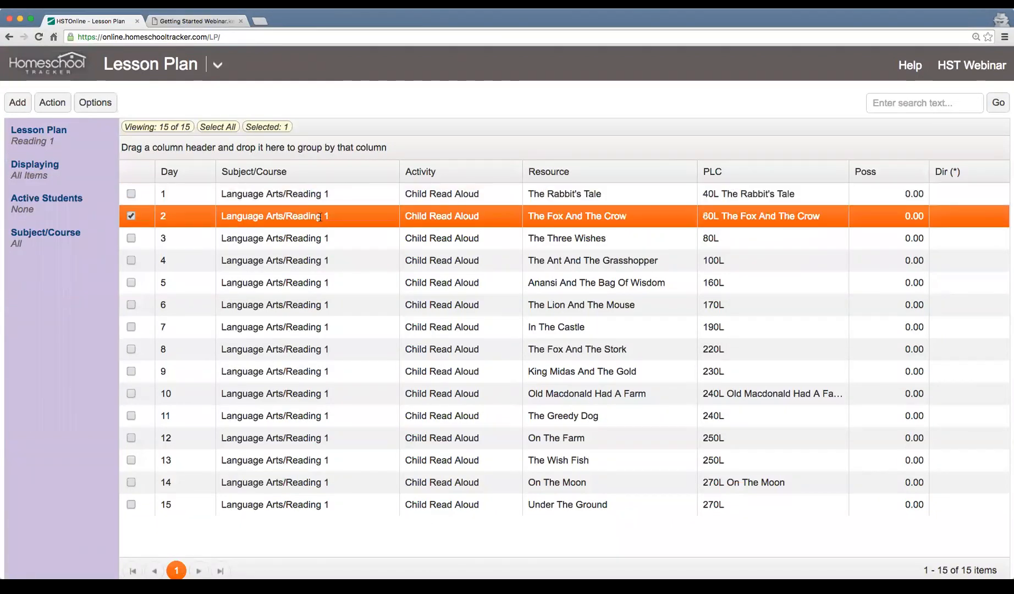
click(392, 243)
click(393, 259)
click(394, 283)
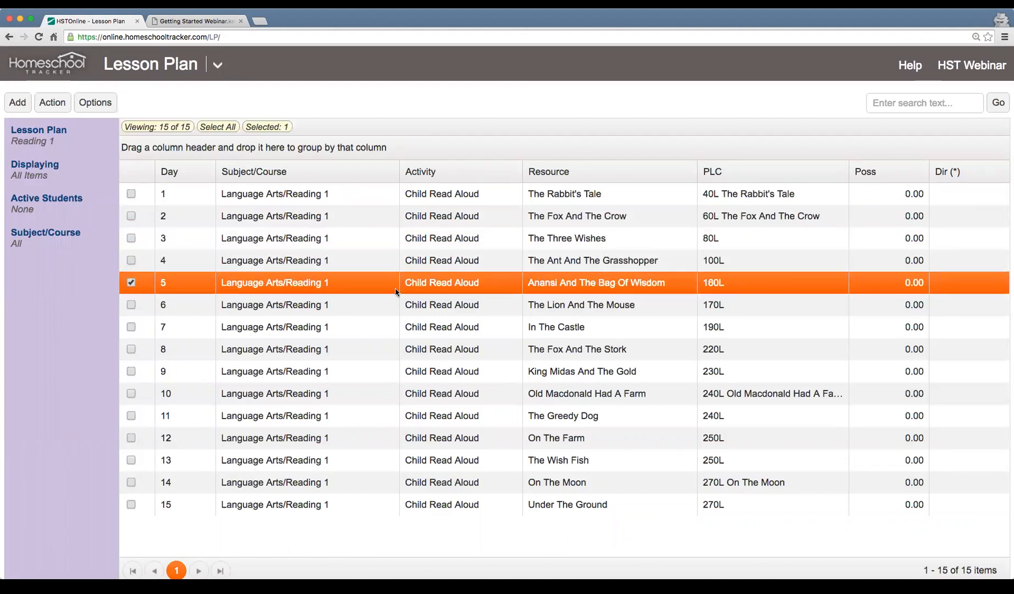
click(409, 324)
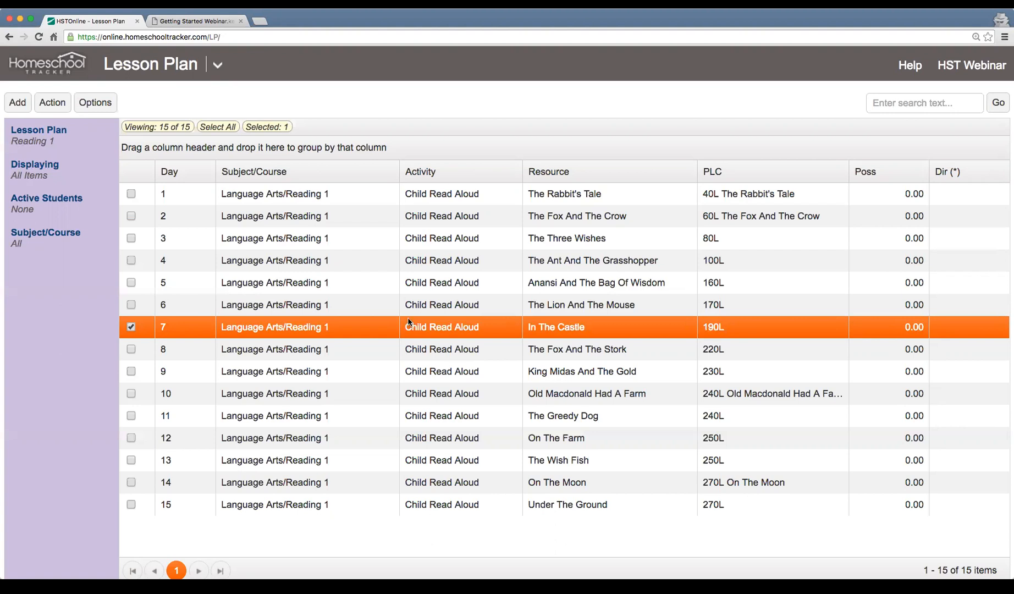
click(233, 211)
click(231, 191)
click(250, 214)
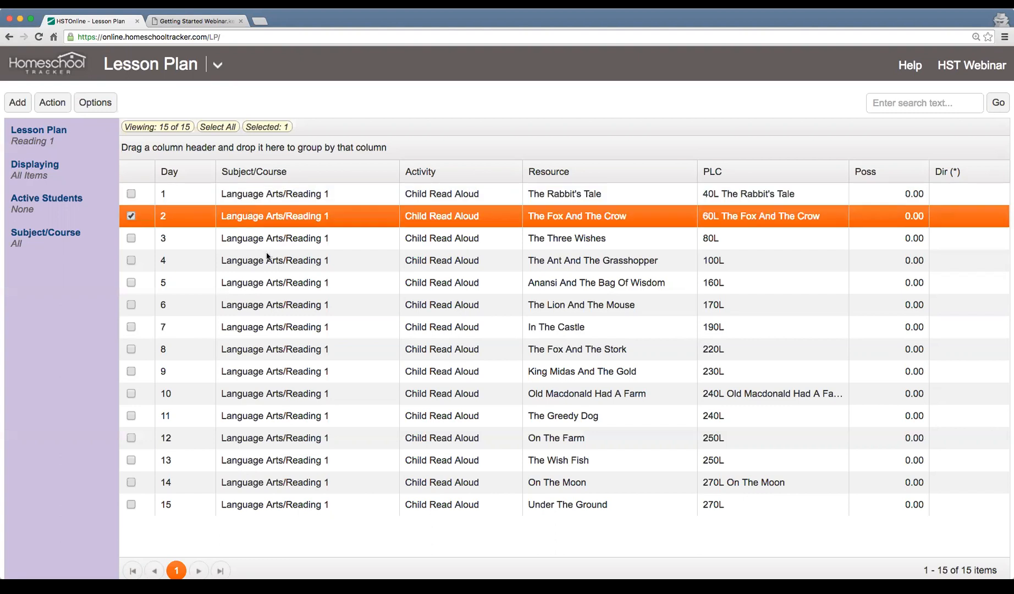
- Select the items for days 1 through 5 of the Reading 1 lesson plan
click(266, 236)
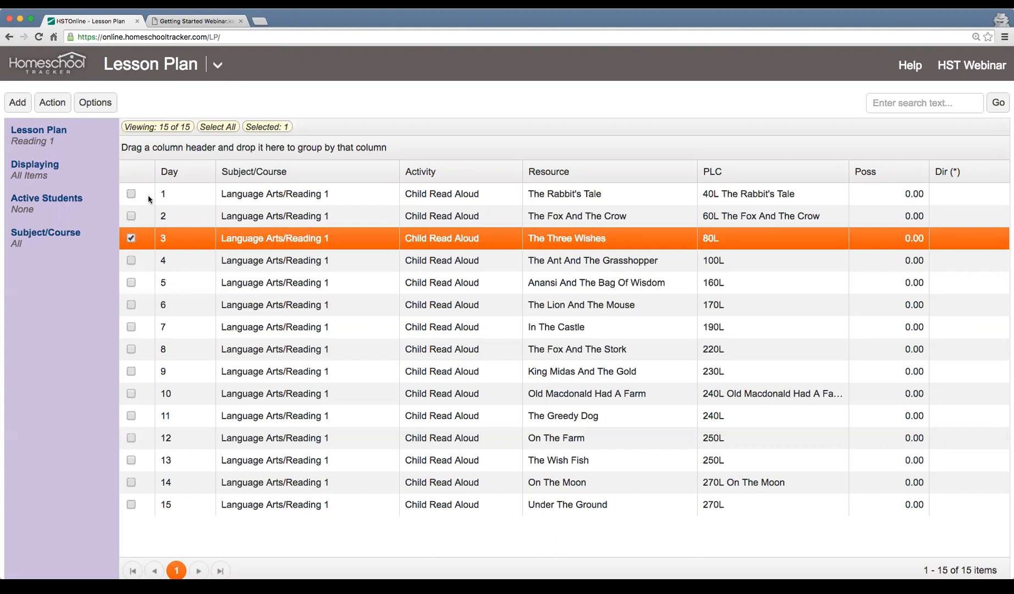
click(131, 193)
click(131, 217)
click(131, 260)
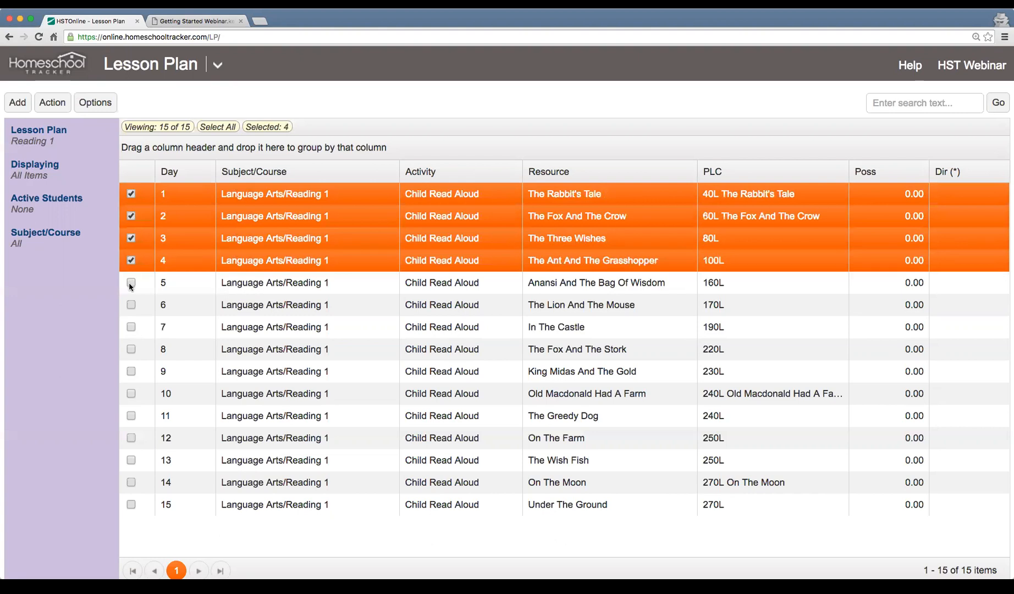
click(131, 283)
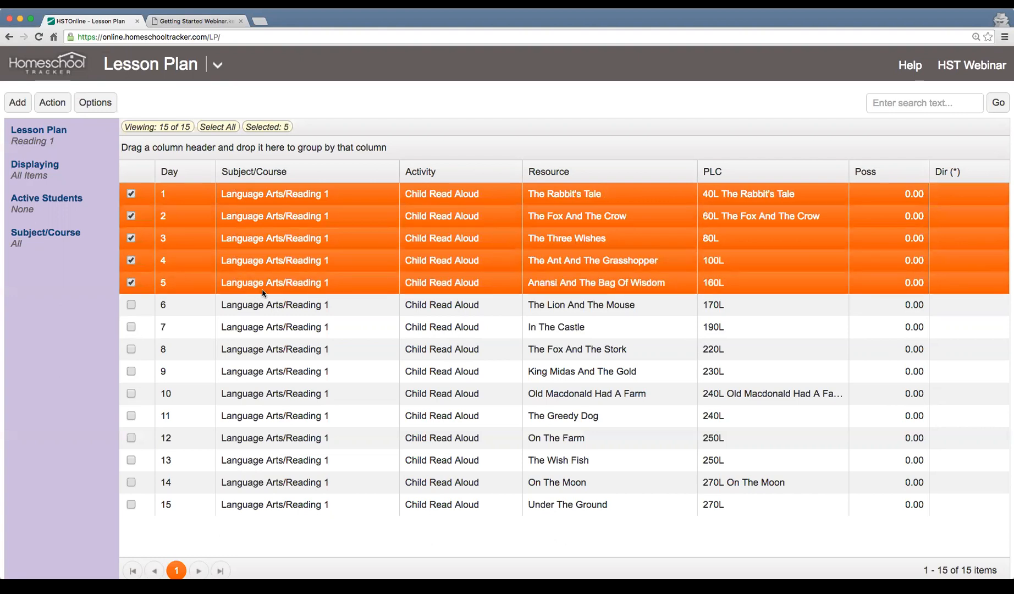
- Send the selected lesson plan items to the scheduler, assign them to the first listed student, and continue to the day and date options
click(55, 104)
click(101, 221)
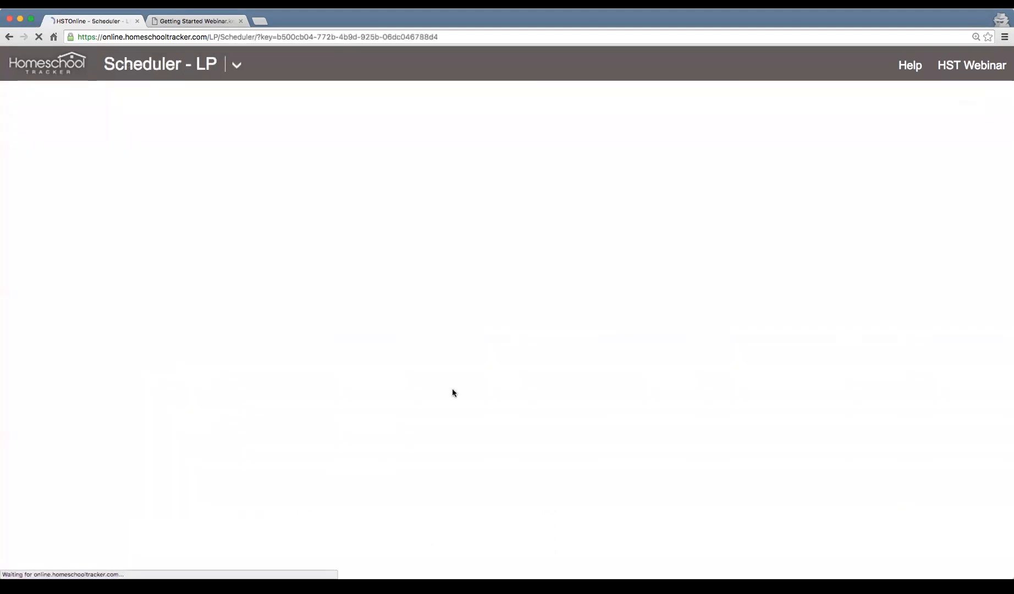
click(48, 172)
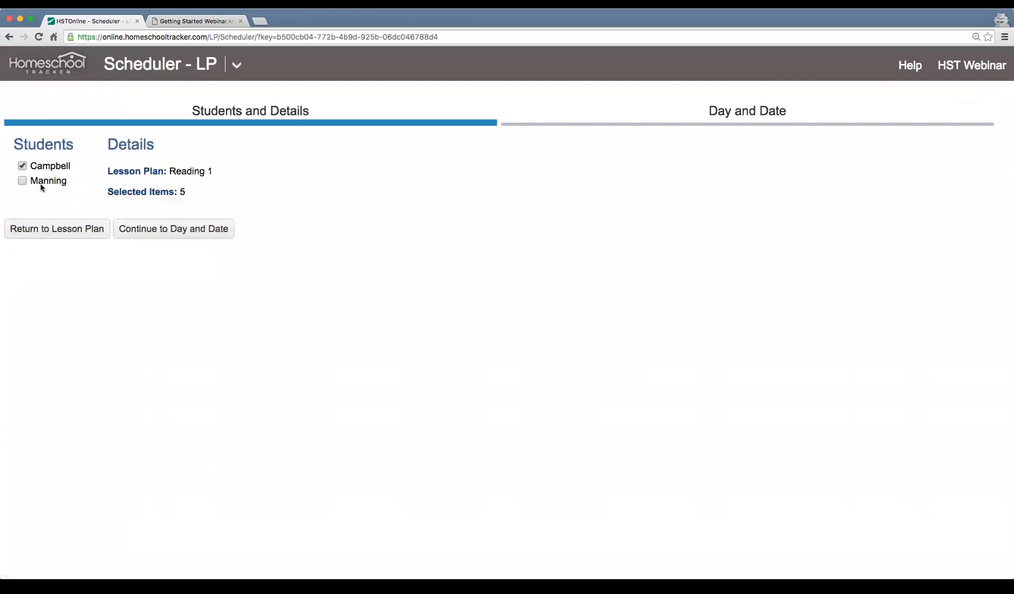
click(209, 228)
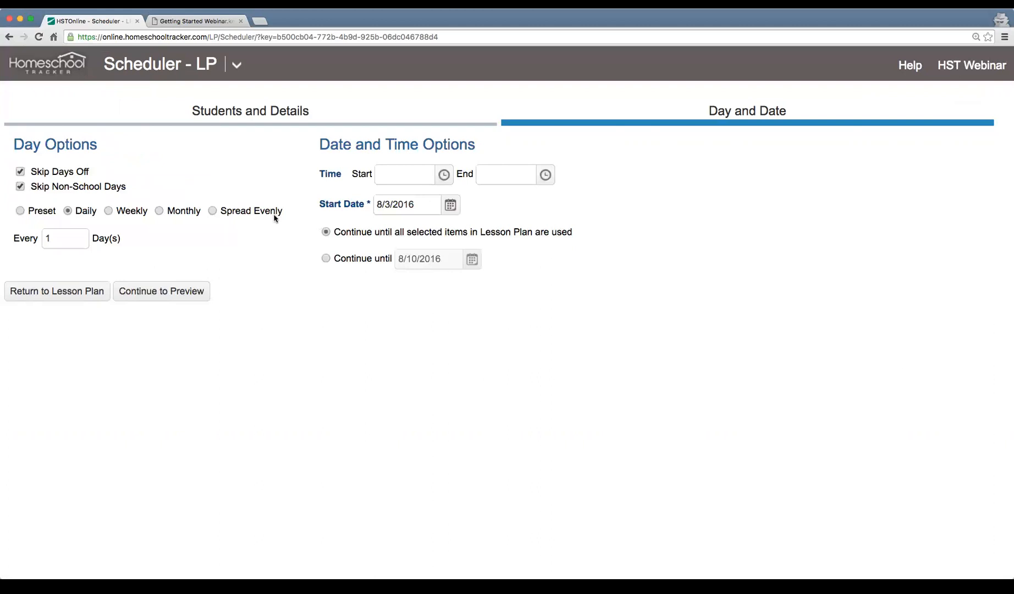
- Set the schedule's start date to 8/1/2016 with a daily frequency
click(450, 205)
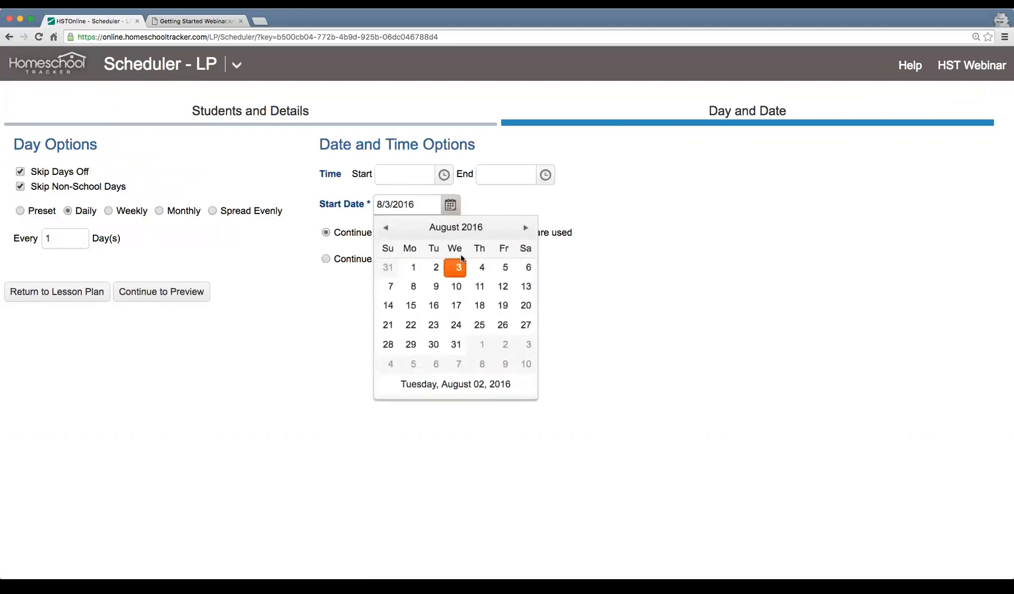
click(413, 272)
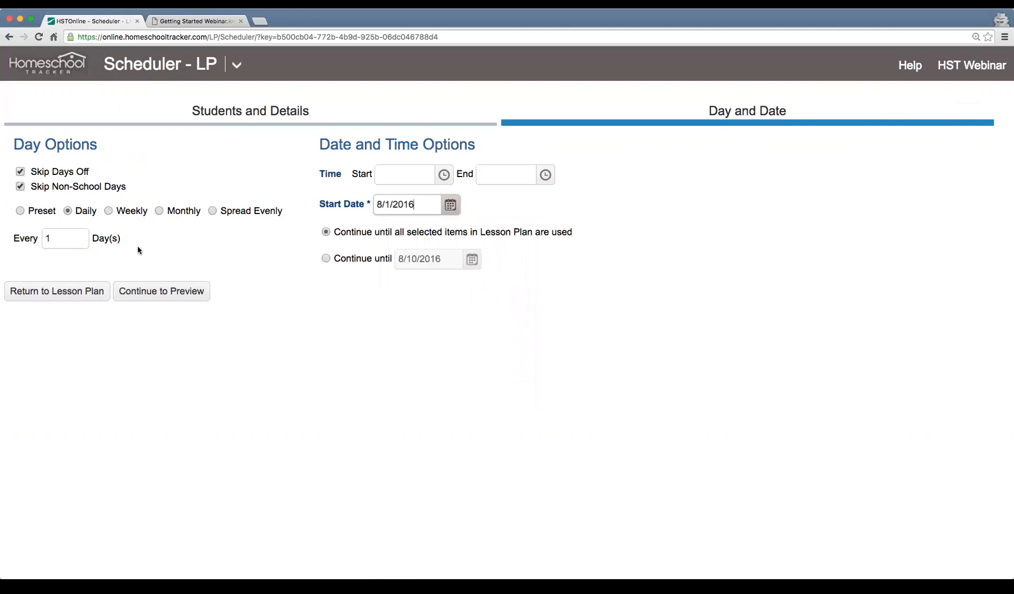
click(69, 212)
- Set the assignment time from 1:00 PM to 3:00 PM and generate the schedule preview
click(443, 176)
scroll(419, 246, down, 5)
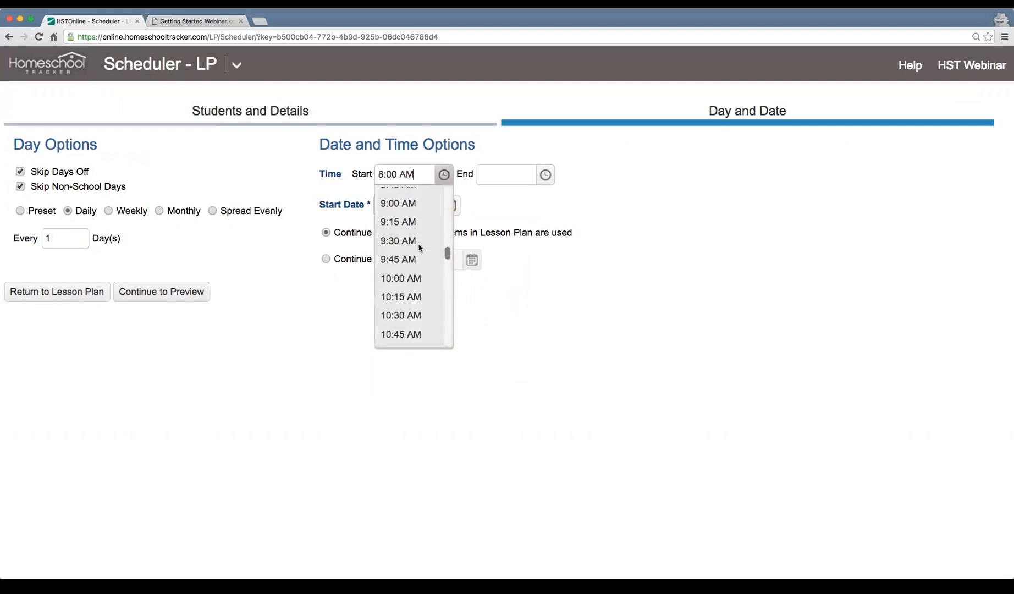
scroll(418, 247, down, 3)
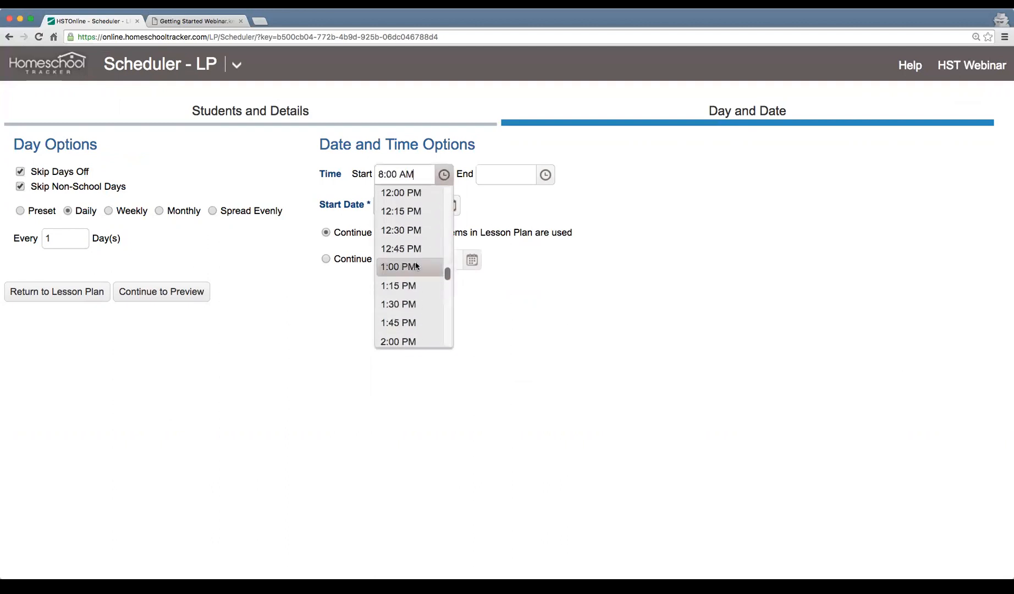
click(416, 266)
click(544, 175)
scroll(497, 272, down, 4)
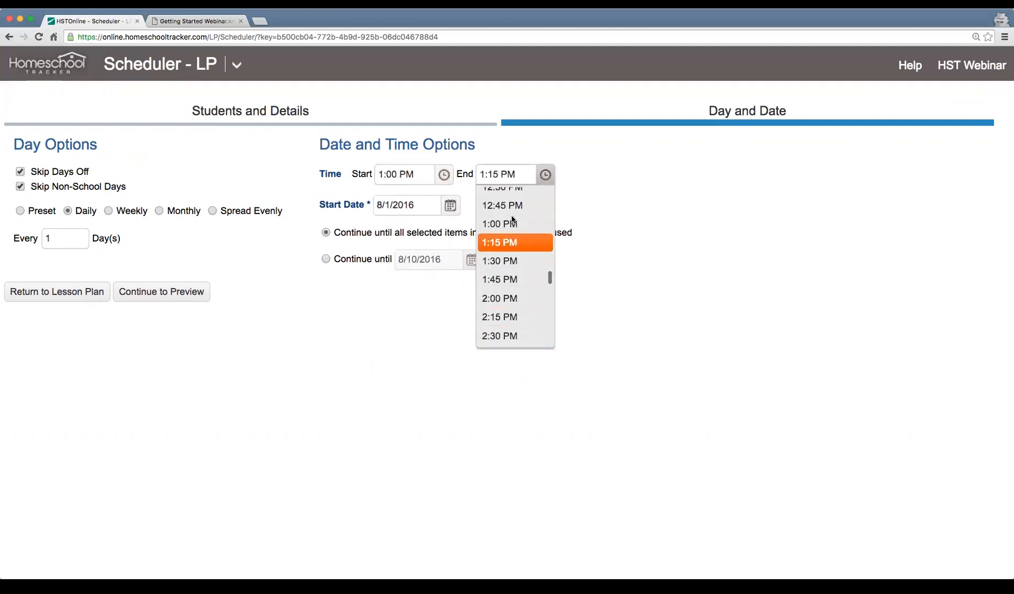
scroll(515, 299, down, 2)
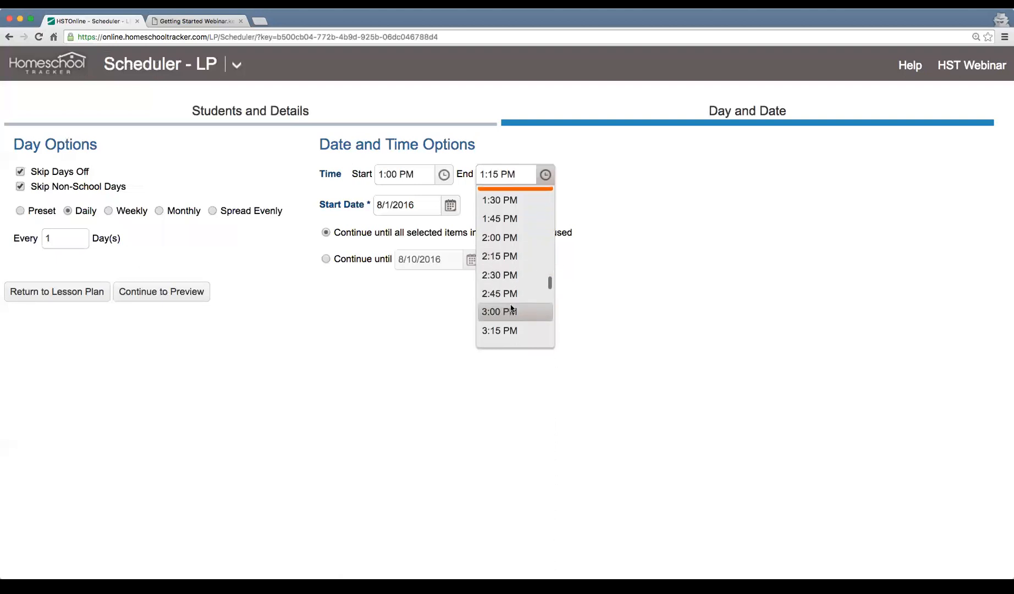
click(512, 310)
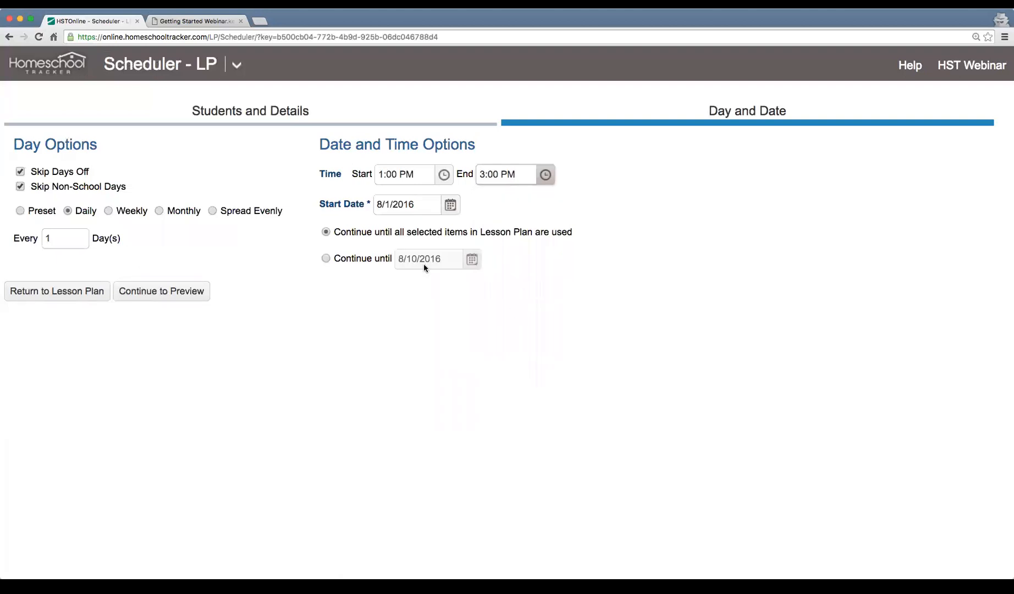
drag(345, 234, 573, 230)
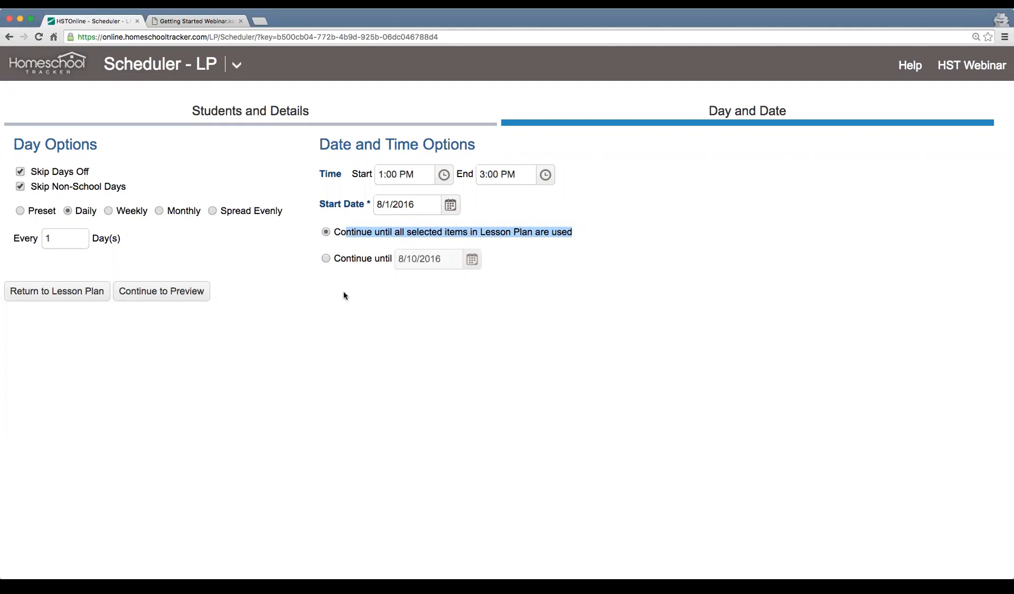
click(185, 288)
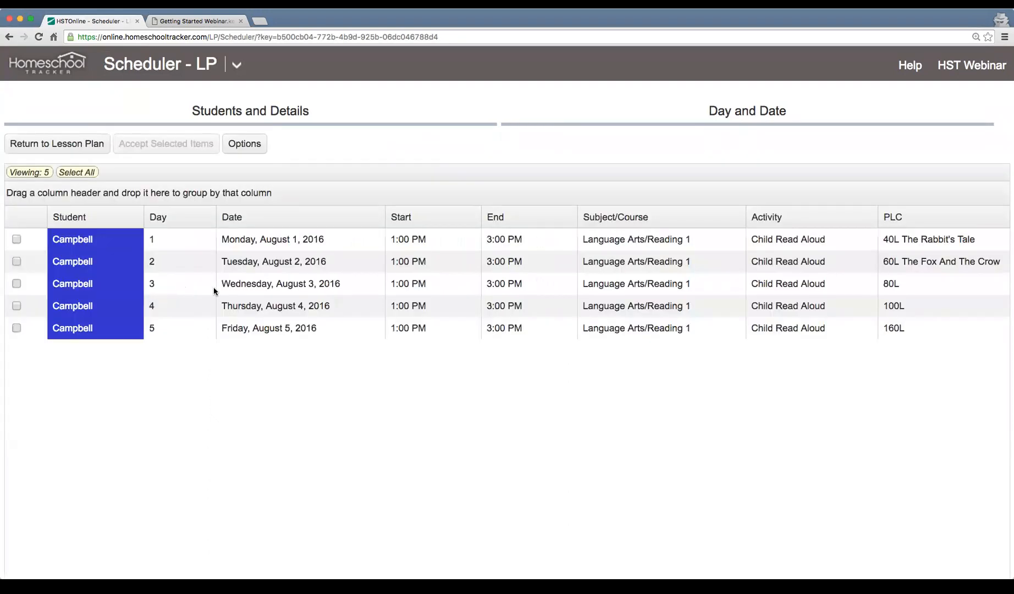
click(96, 243)
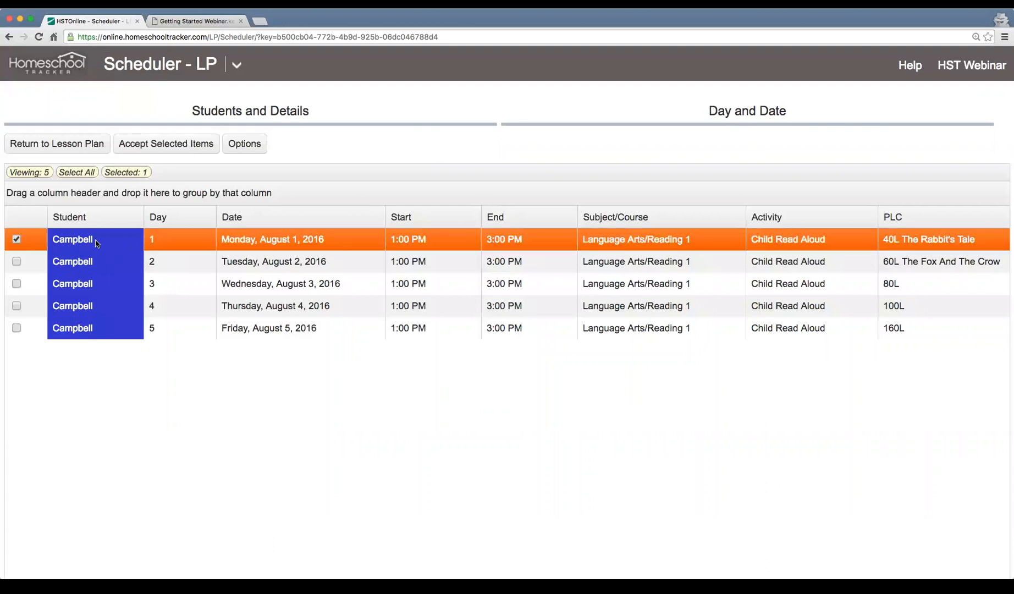
click(93, 259)
click(90, 282)
click(90, 305)
click(89, 325)
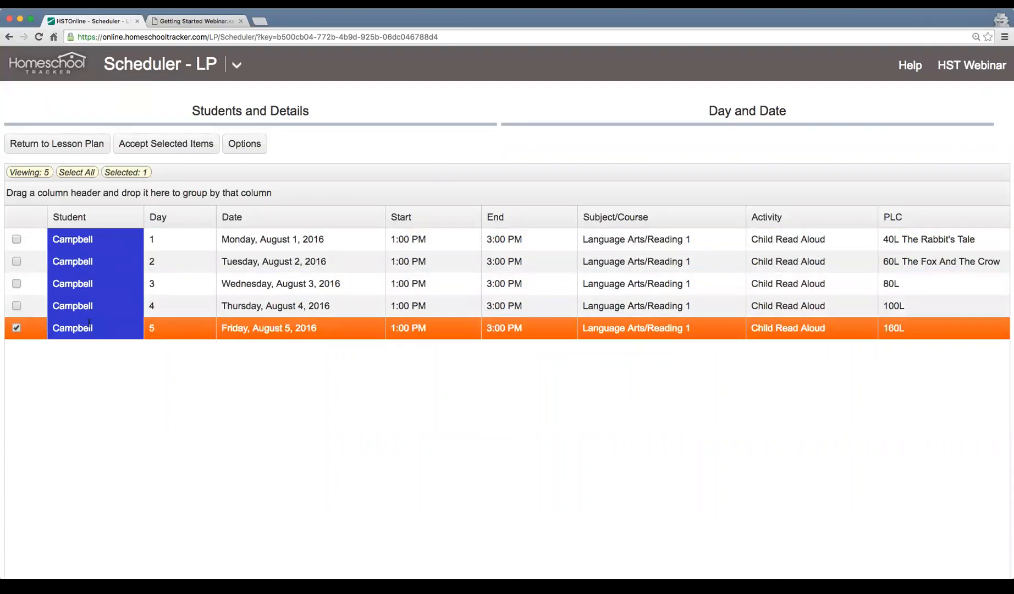
click(92, 266)
- Select all the previewed assignments from August 1 through August 5 and accept them into the student's schedule
click(95, 242)
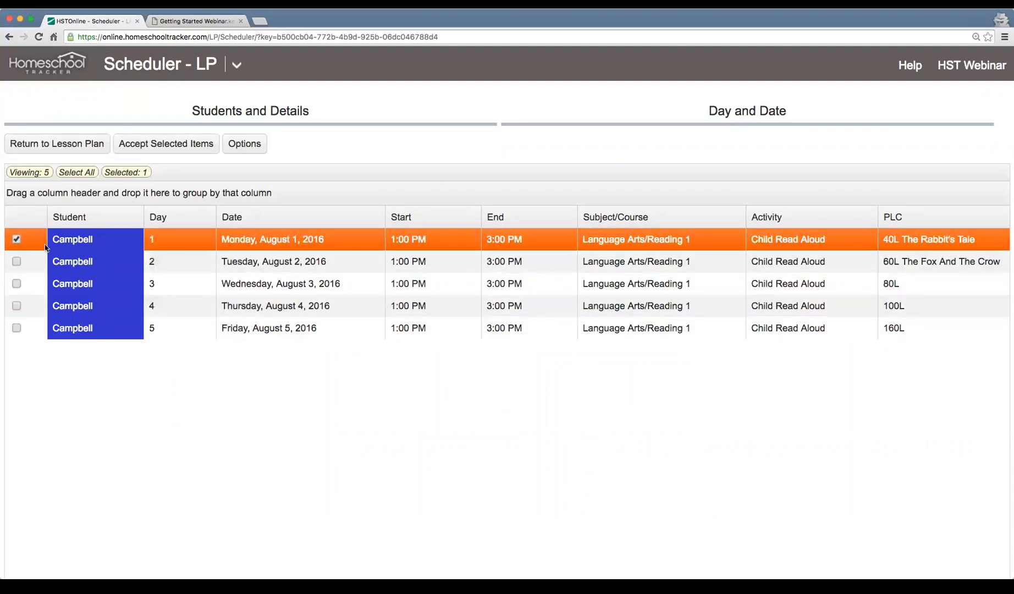
click(16, 263)
click(16, 284)
click(17, 306)
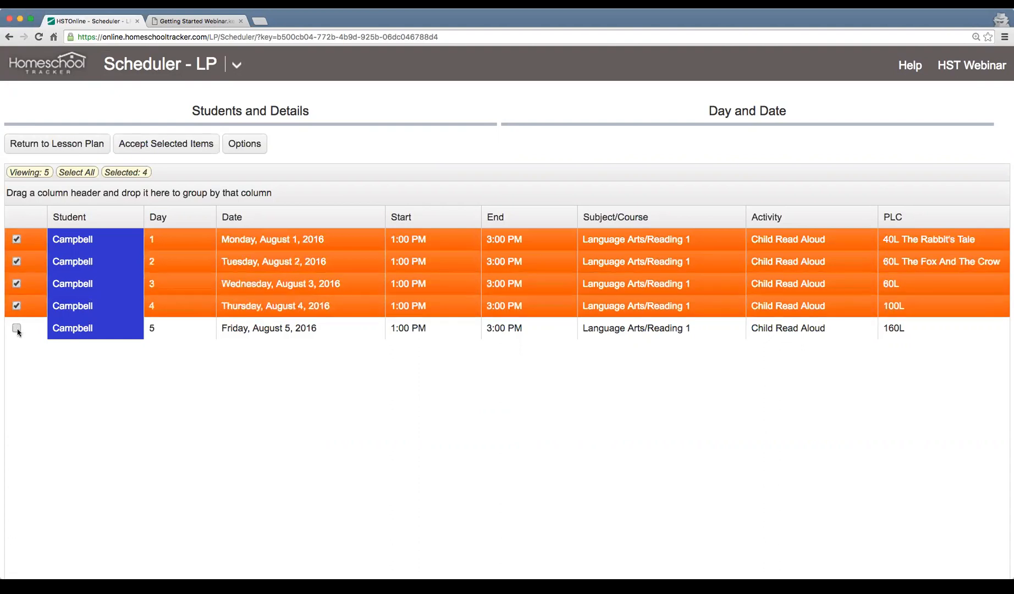
click(17, 328)
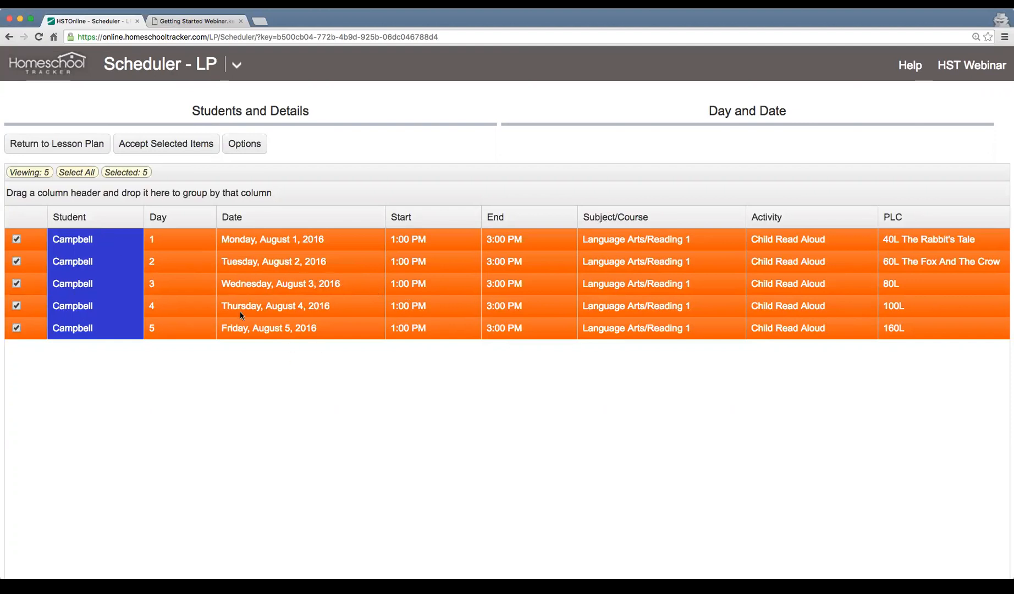
click(157, 153)
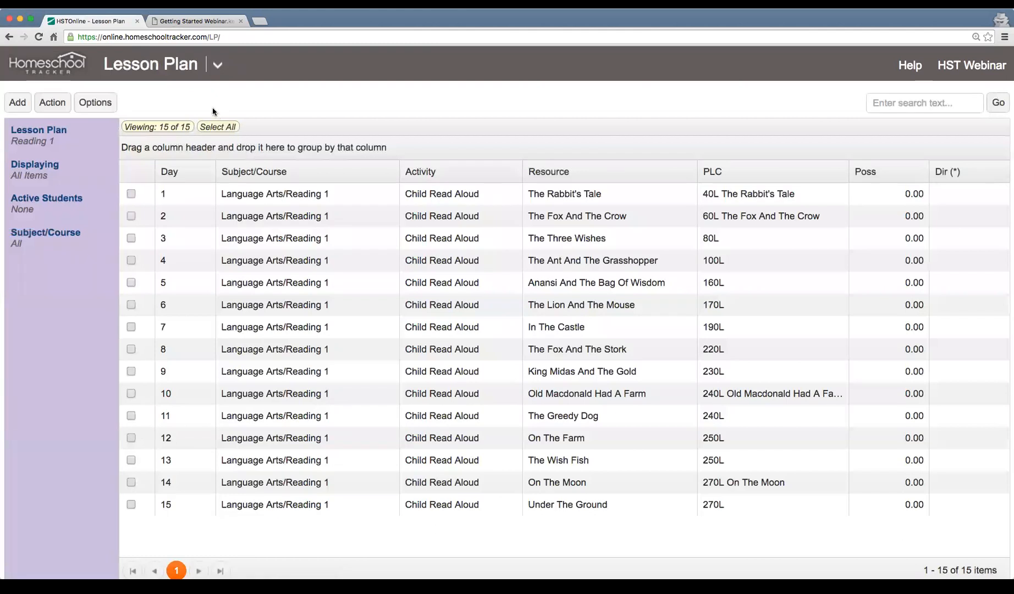
- Open the agenda's calendar view and find the week's Reading 1 assignments in the 1:00 PM to 3:00 PM slot
click(216, 67)
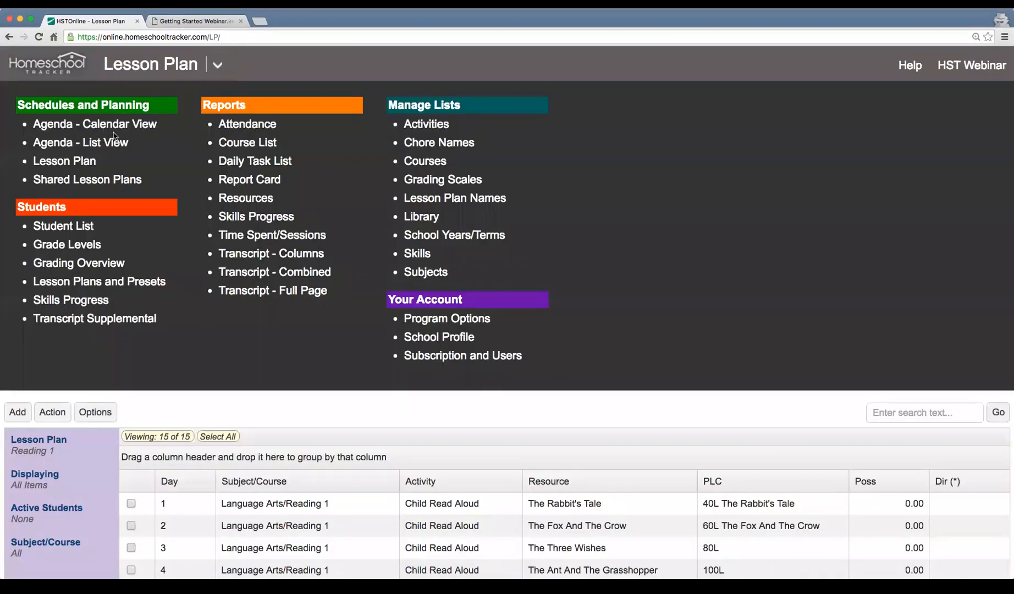
click(217, 66)
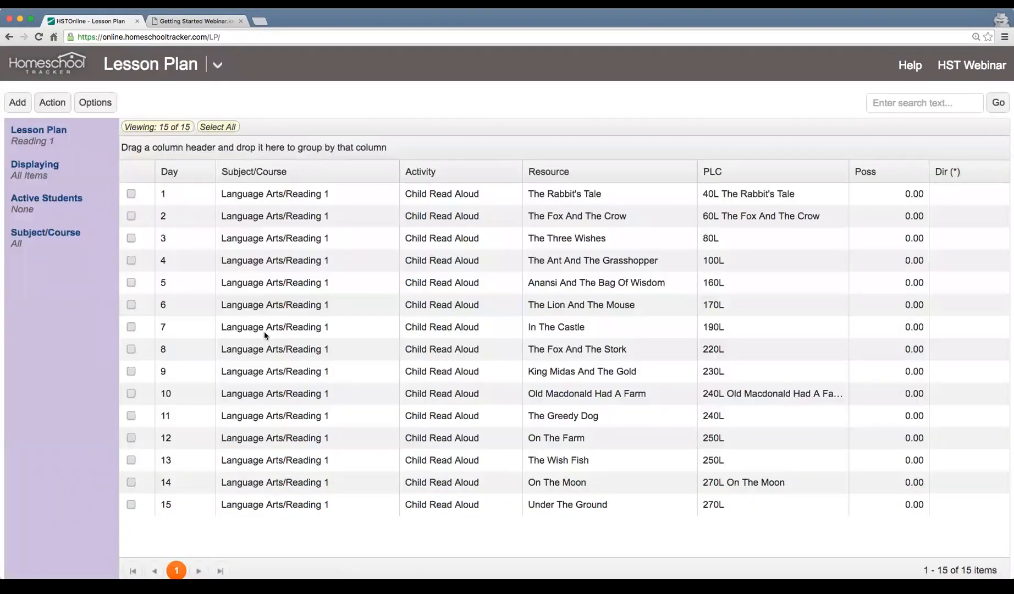
scroll(253, 464, down, 1)
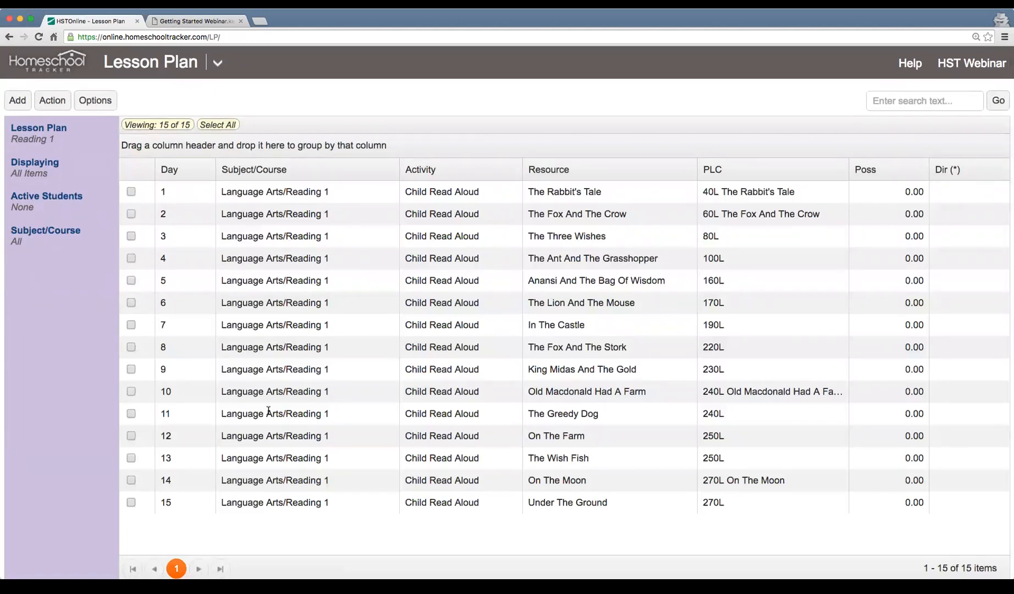
click(219, 63)
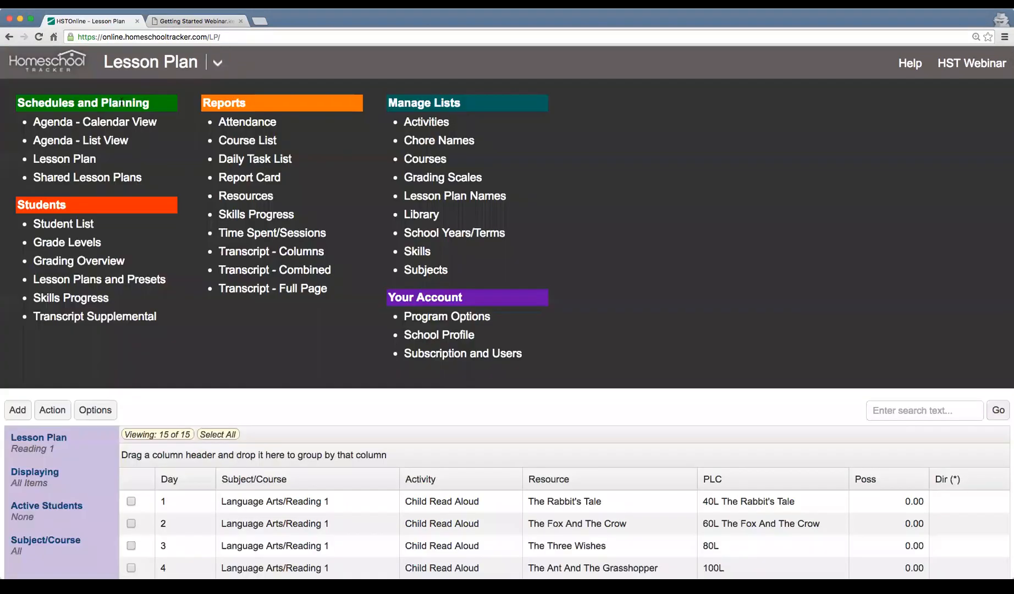
click(99, 123)
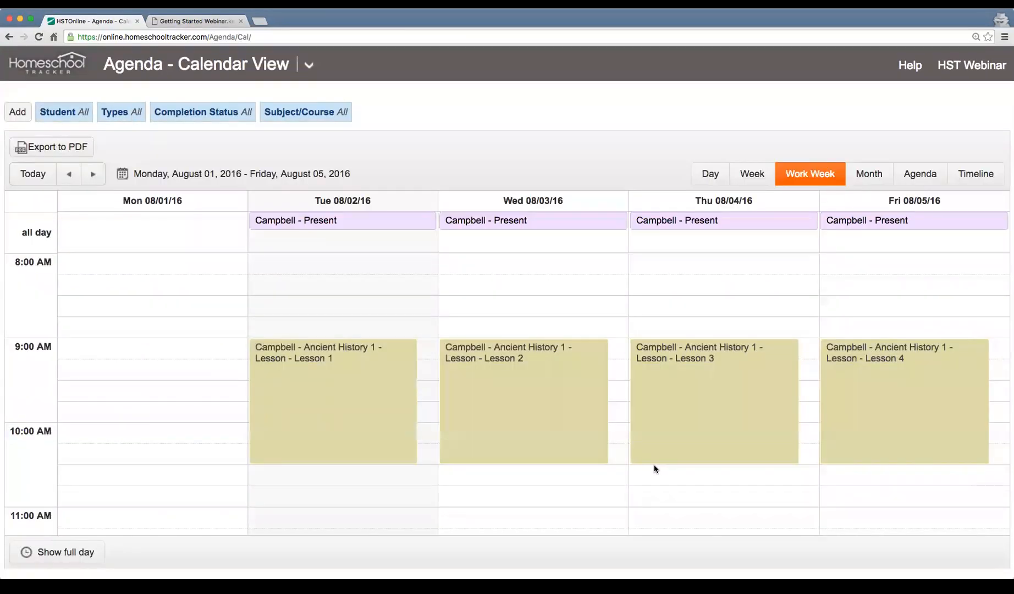
scroll(654, 463, down, 5)
scroll(654, 462, down, 3)
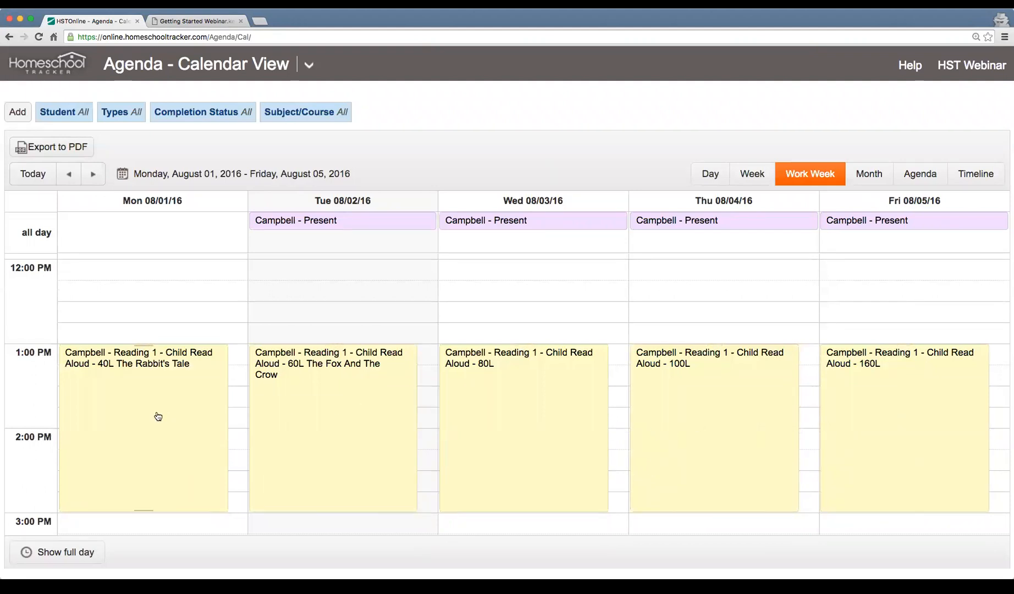
scroll(132, 405, down, 1)
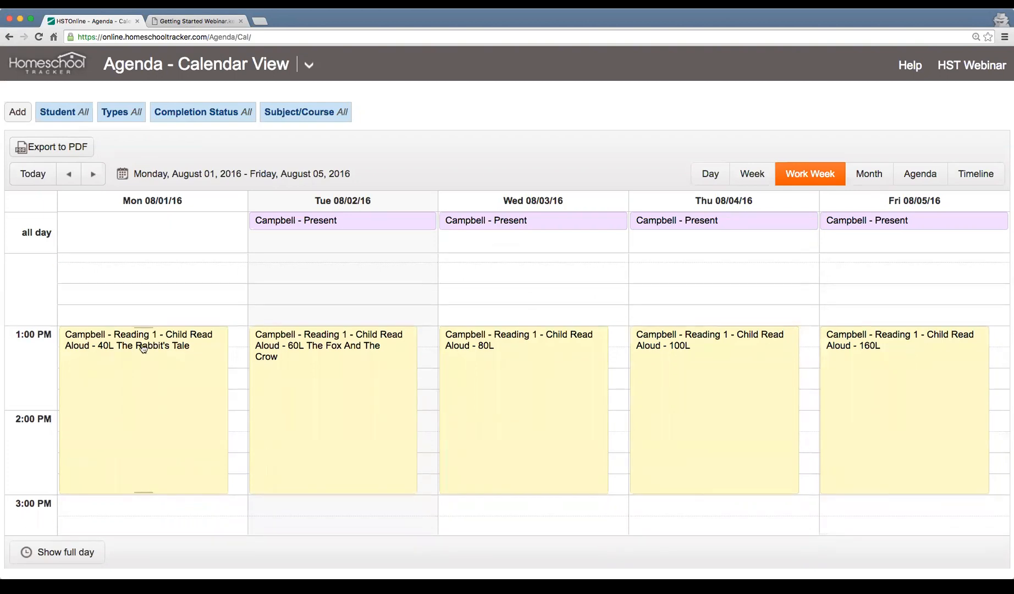
- Check the details of the Reading 1 assignments for Monday through Thursday, closing each one after viewing
click(183, 352)
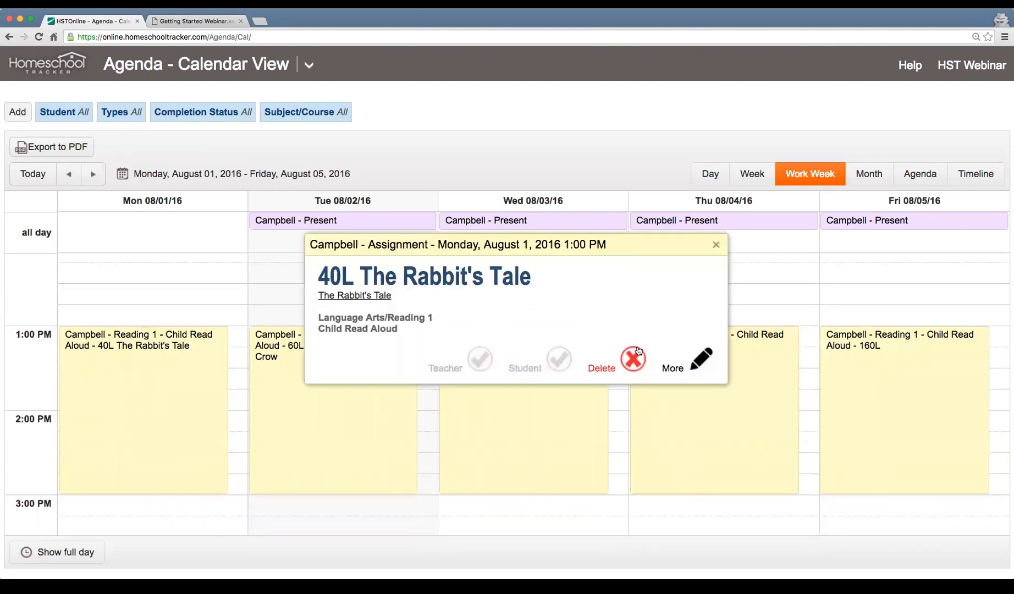
click(715, 244)
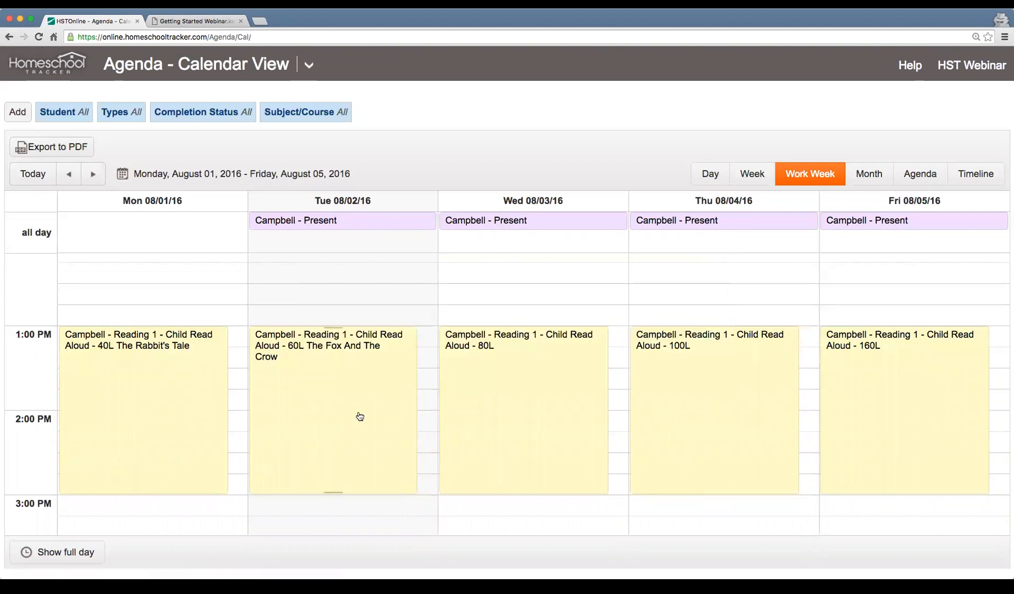
click(359, 416)
click(715, 244)
click(584, 384)
click(715, 244)
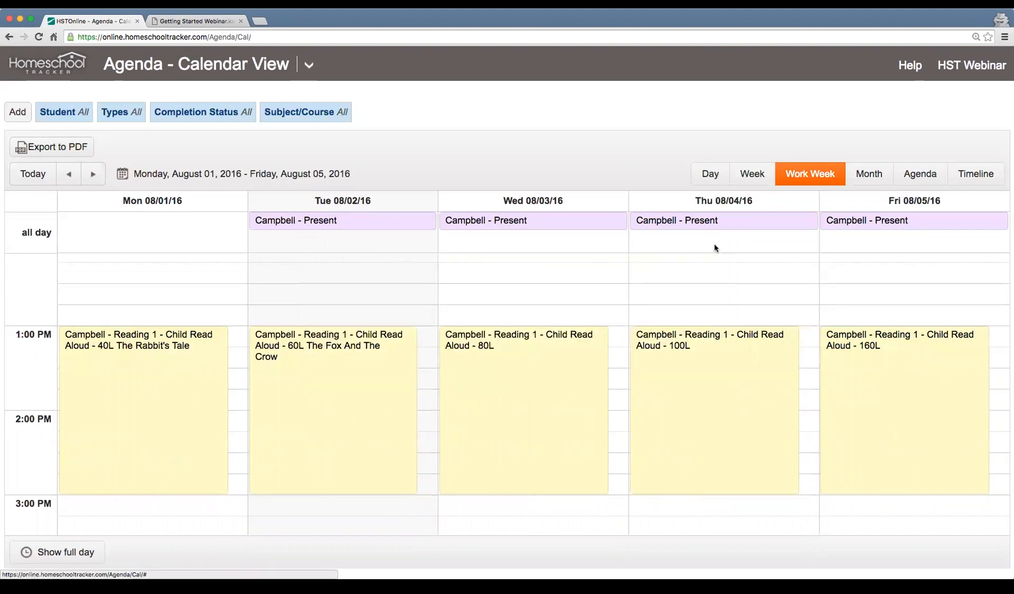
click(743, 455)
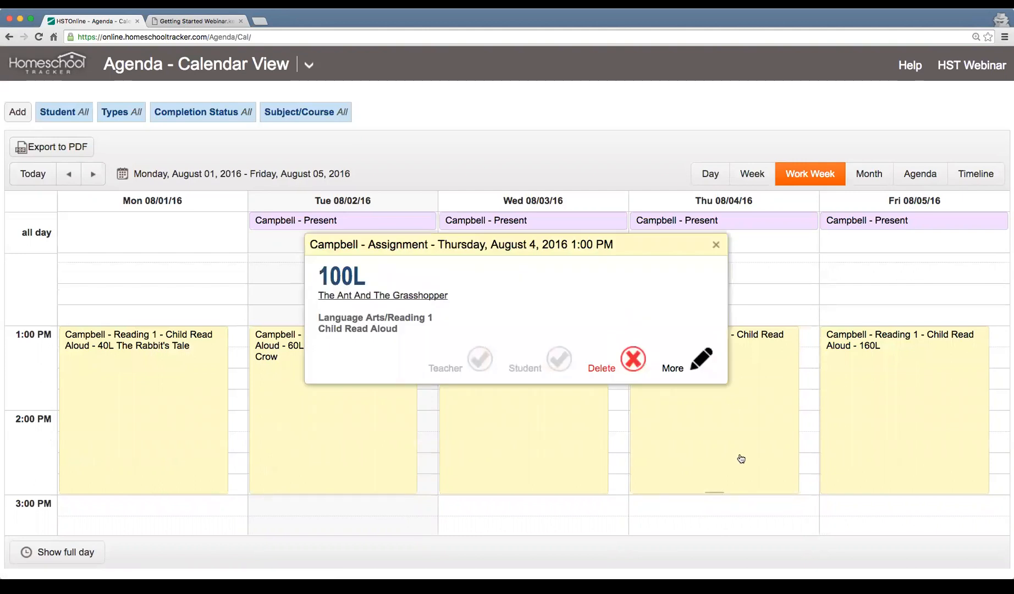
click(716, 244)
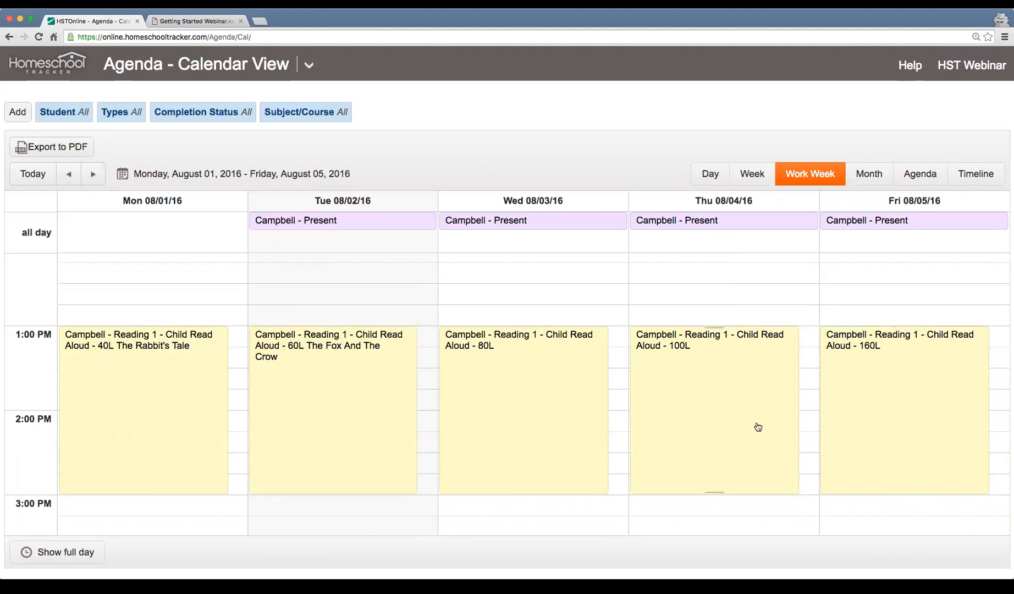
scroll(636, 428, up, 2)
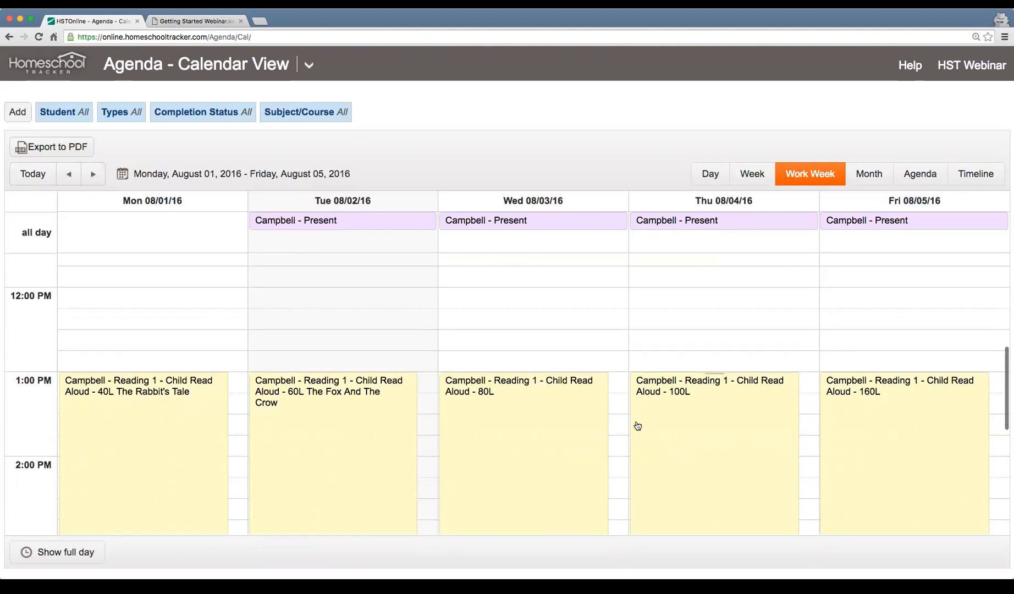
scroll(633, 421, up, 3)
scroll(631, 418, down, 5)
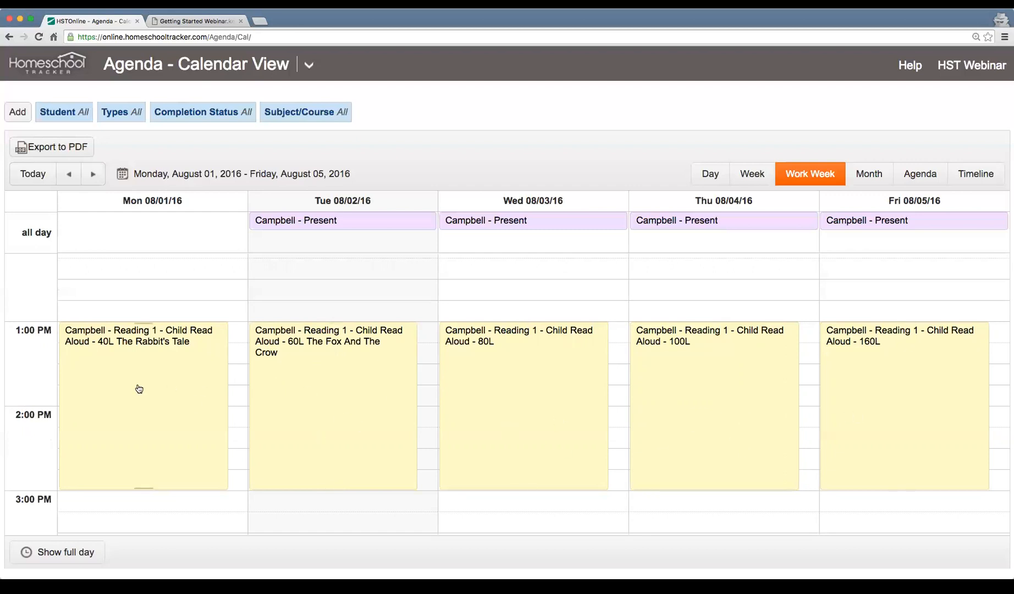
scroll(393, 389, down, 1)
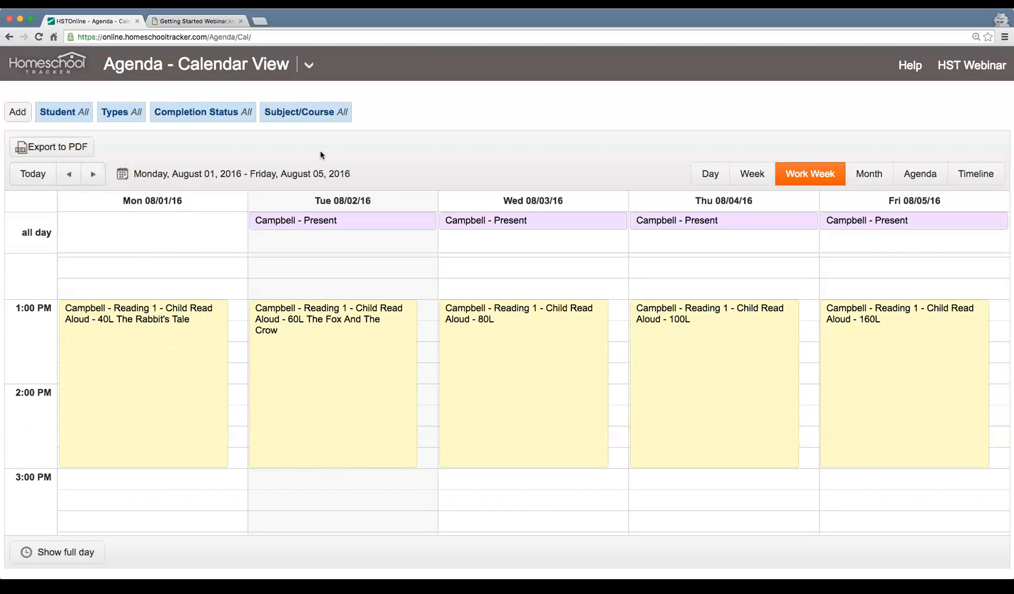
- Open the student's Lesson Plans and Presets page and show the editable list of both active and inactive plans
click(308, 65)
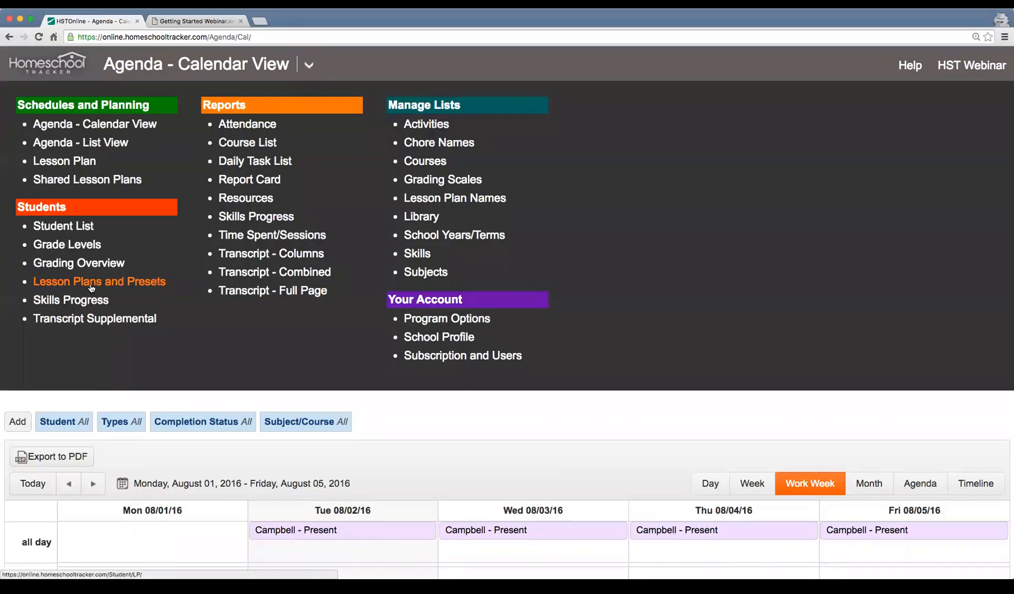
click(118, 287)
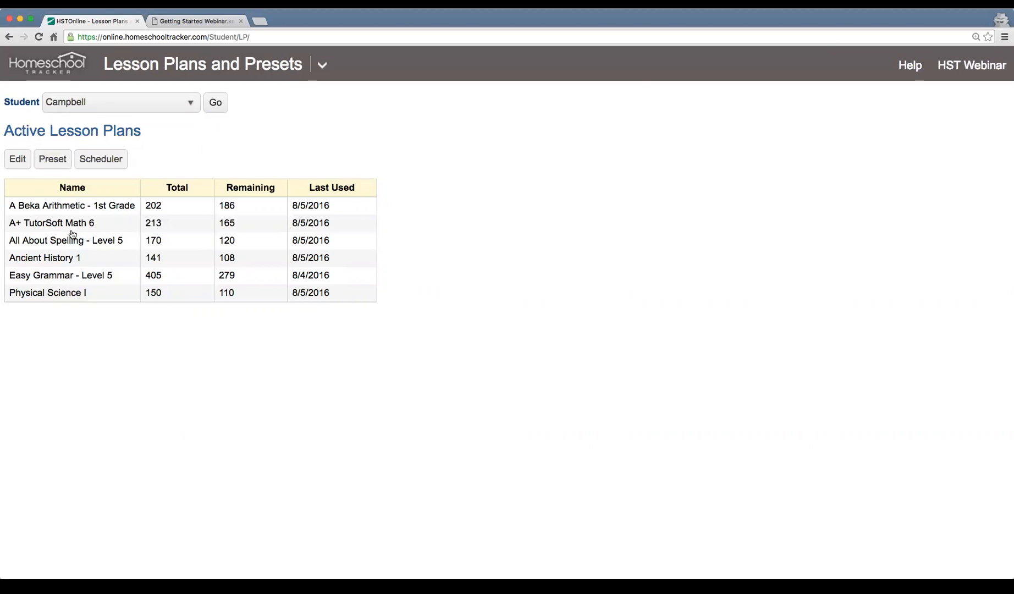
click(16, 166)
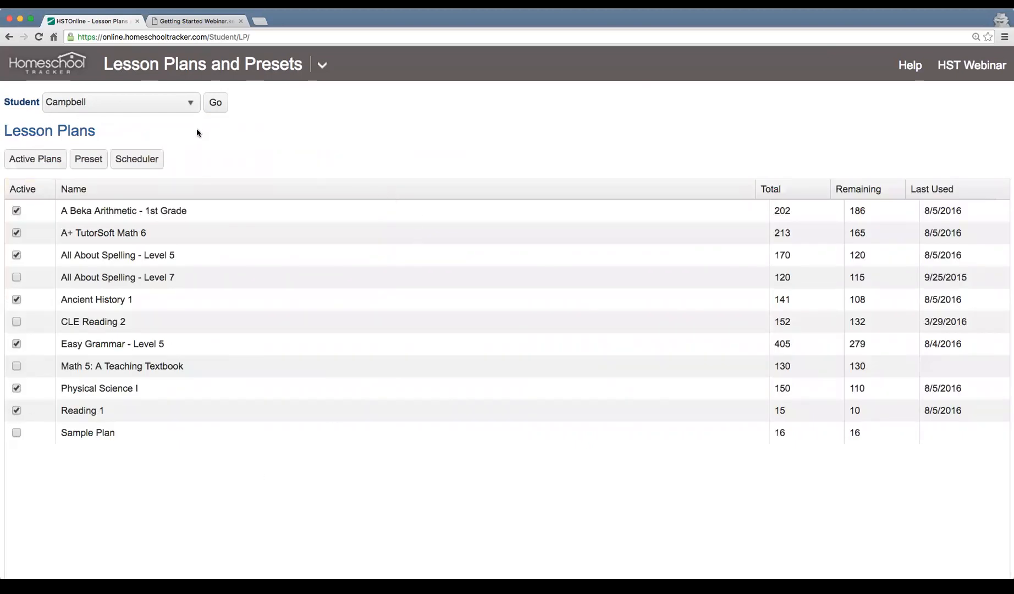
- Open the student's weekly preset and review which courses occupy the morning and afternoon time slots from Monday through Friday
click(86, 163)
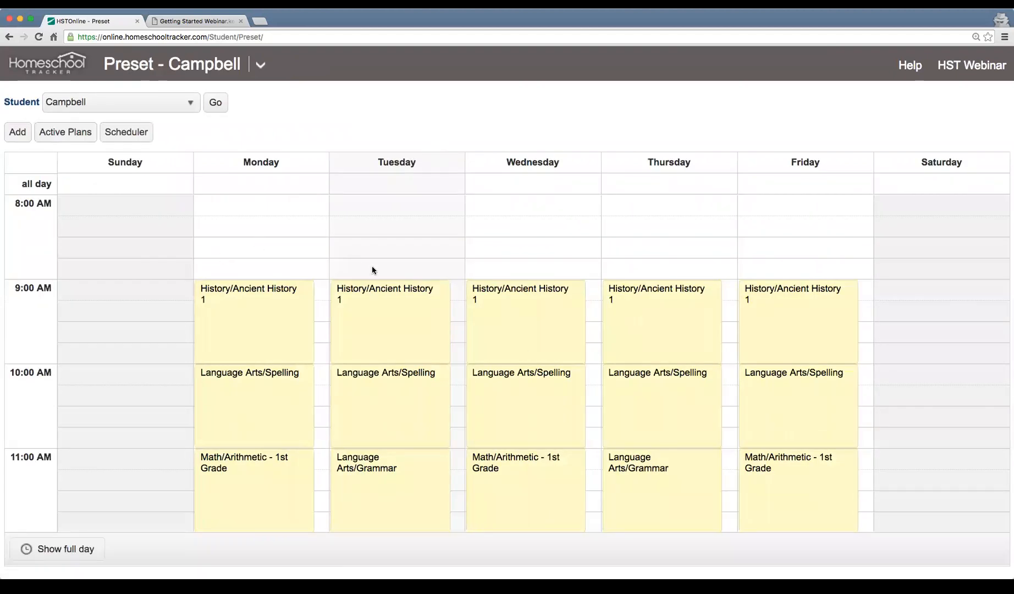
scroll(374, 268, down, 1)
scroll(371, 264, down, 1)
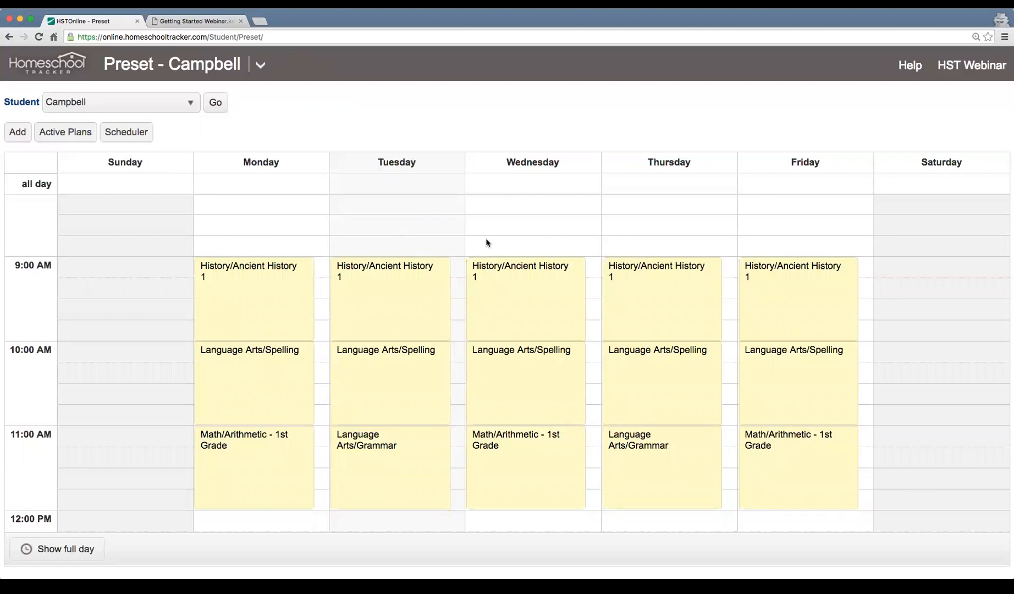
scroll(487, 243, down, 2)
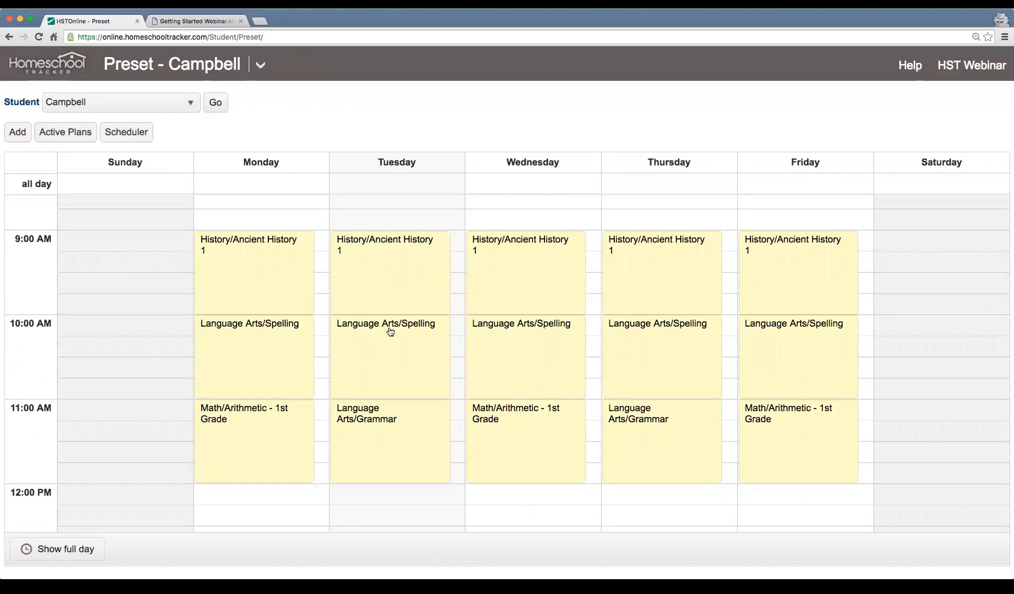
scroll(390, 332, down, 1)
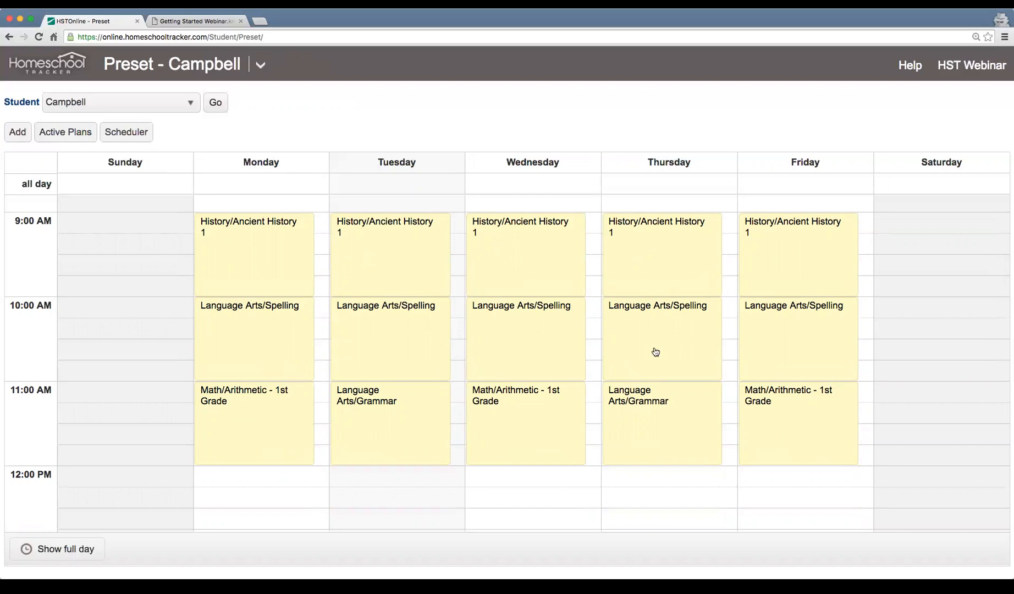
scroll(655, 352, down, 5)
scroll(635, 357, up, 3)
scroll(634, 358, up, 4)
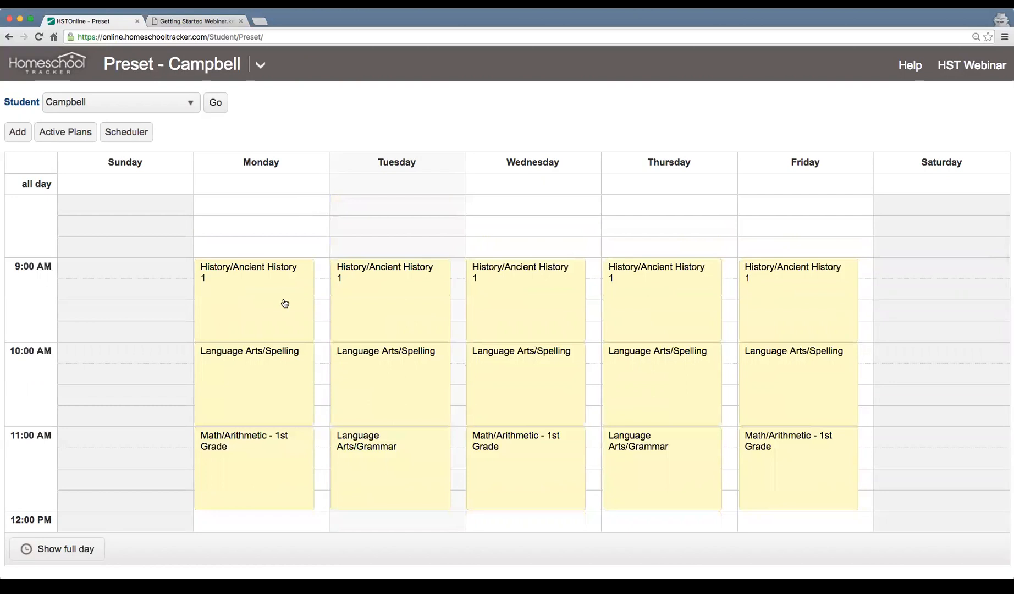
scroll(274, 392, down, 1)
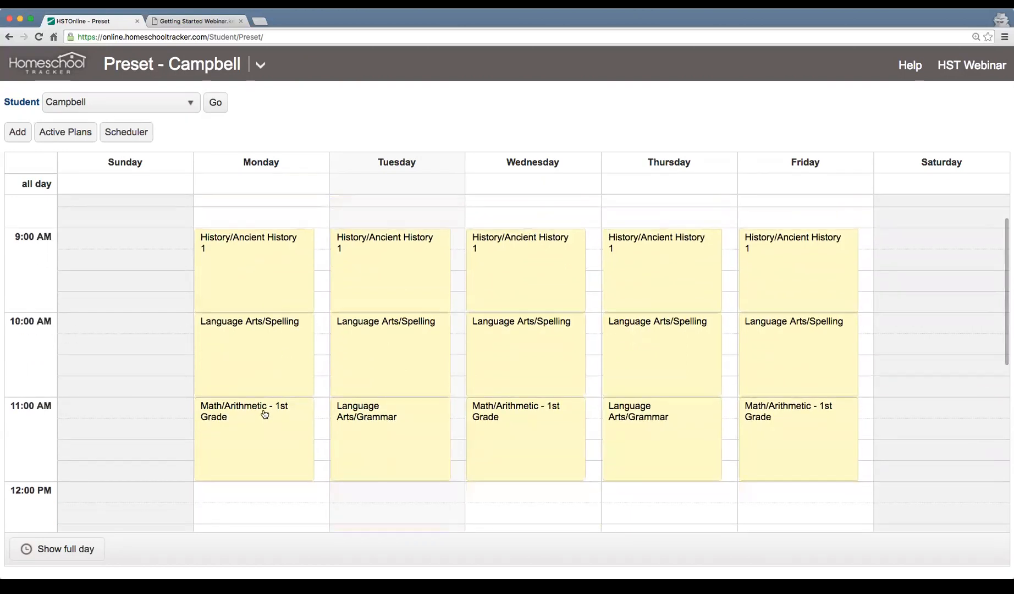
scroll(377, 421, down, 9)
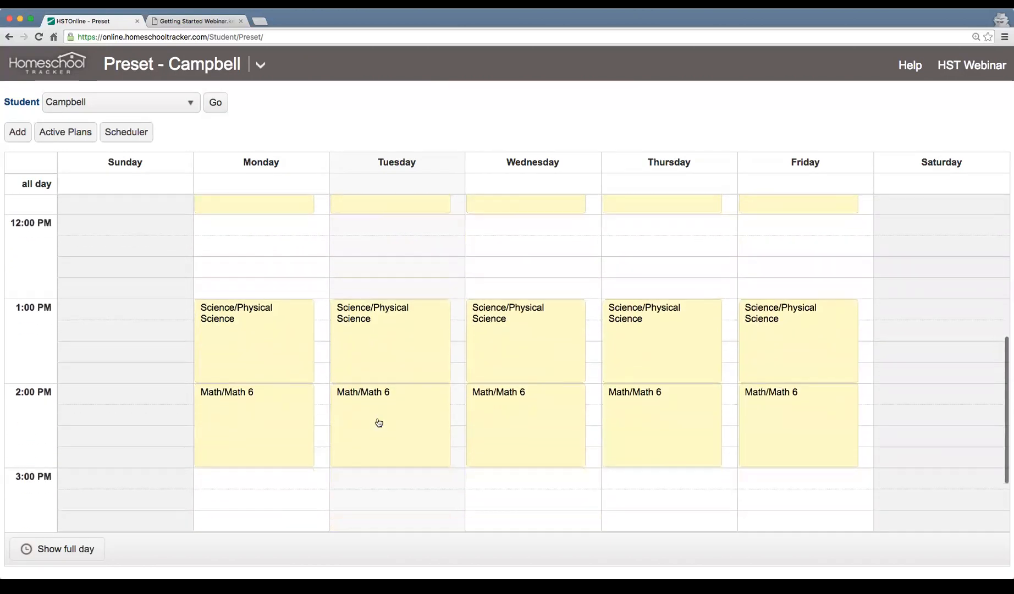
- Start a new preset for the Language Arts/Reading 1 course with a start time of 3:00 PM
click(17, 132)
click(466, 93)
text(read)
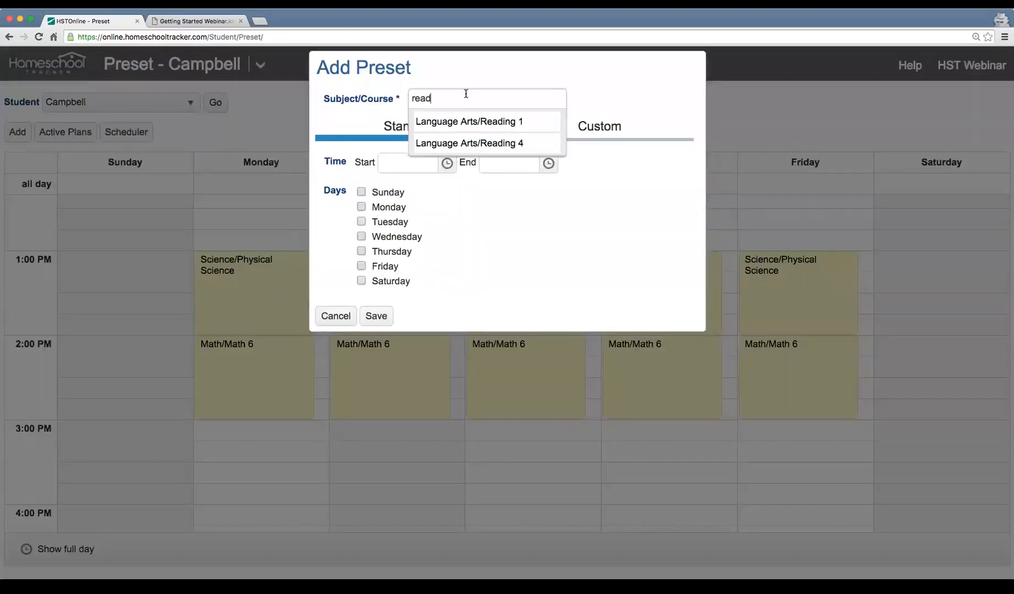
click(510, 124)
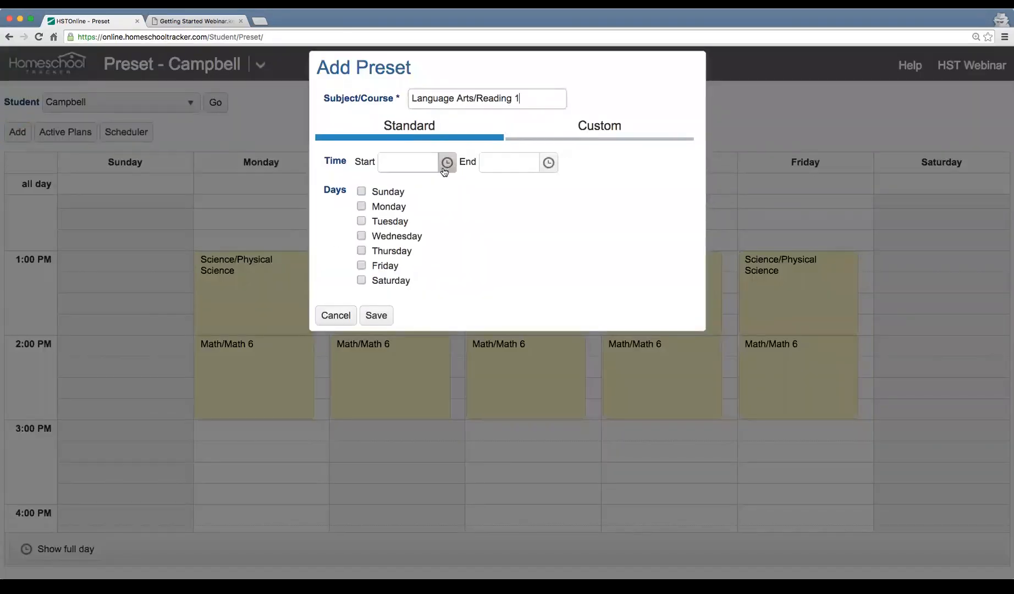
click(445, 164)
scroll(421, 236, down, 5)
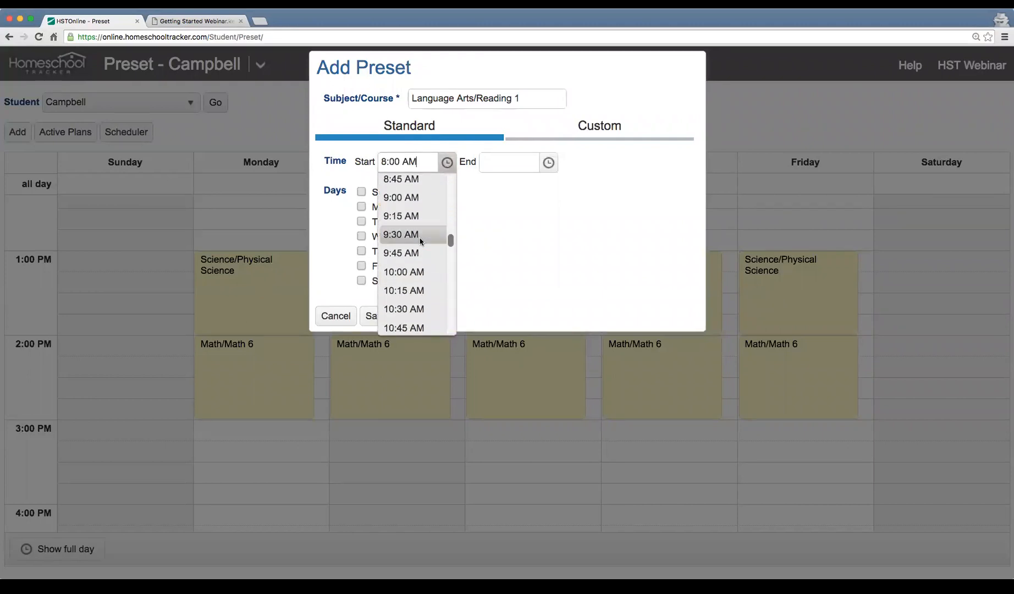
scroll(421, 240, down, 12)
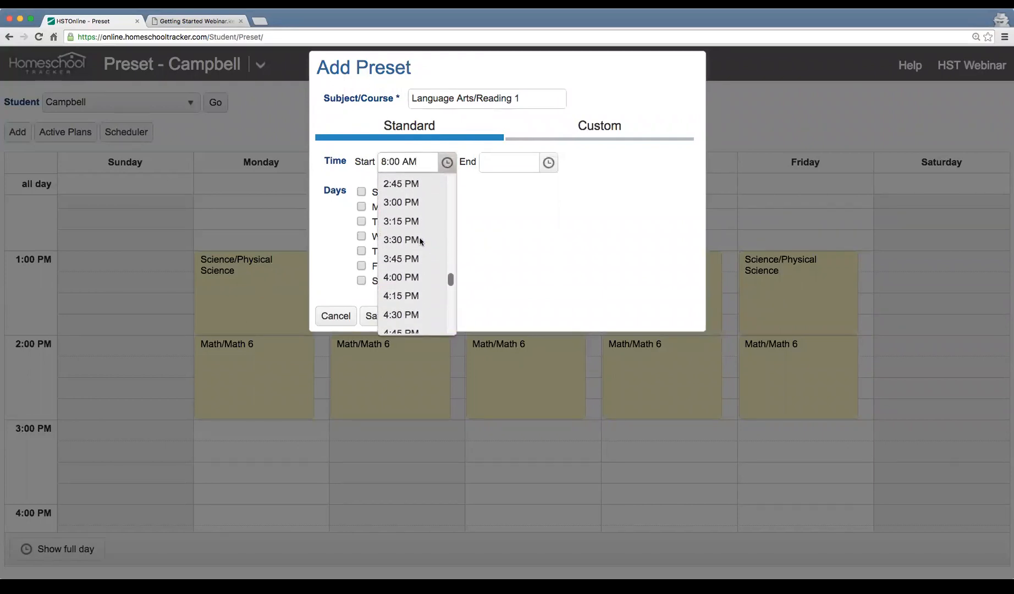
click(401, 203)
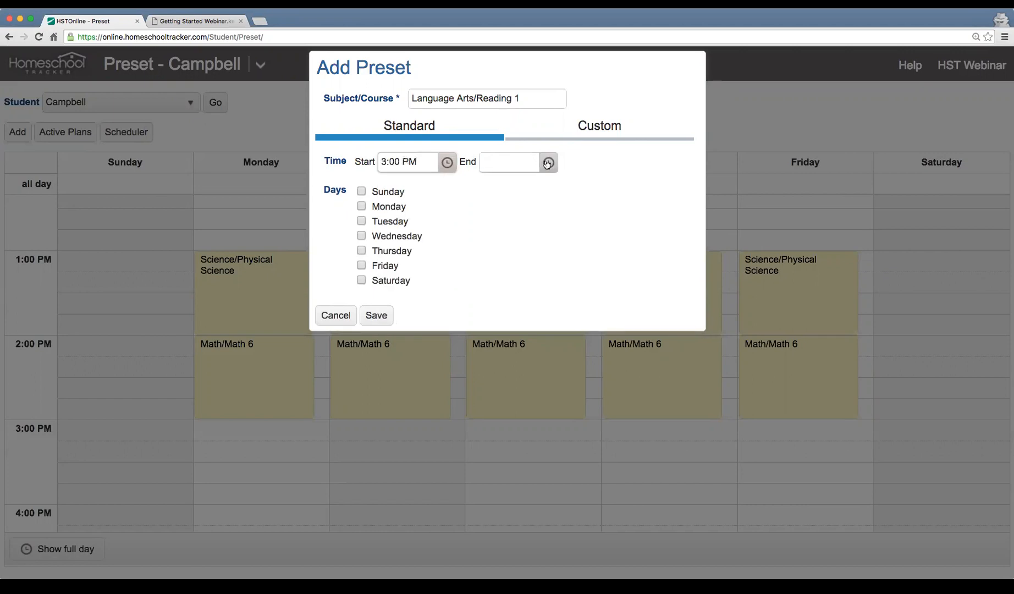
- Set the Reading 1 preset's end time to 4:00 PM, assign it to Monday through Friday, and save it
click(548, 162)
scroll(530, 230, down, 3)
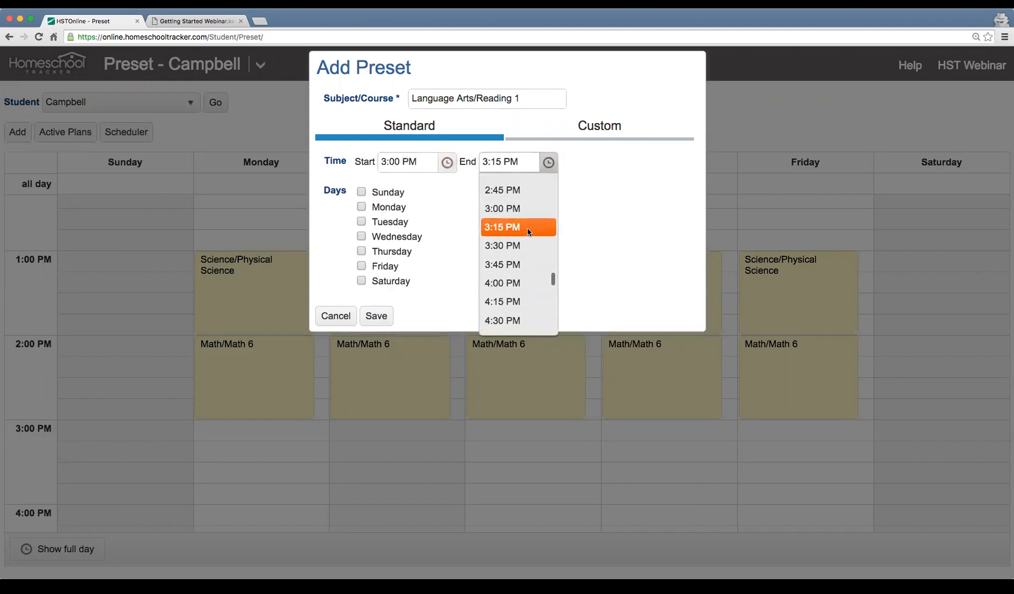
click(521, 275)
click(379, 208)
click(379, 222)
click(383, 237)
click(386, 252)
click(384, 267)
click(374, 318)
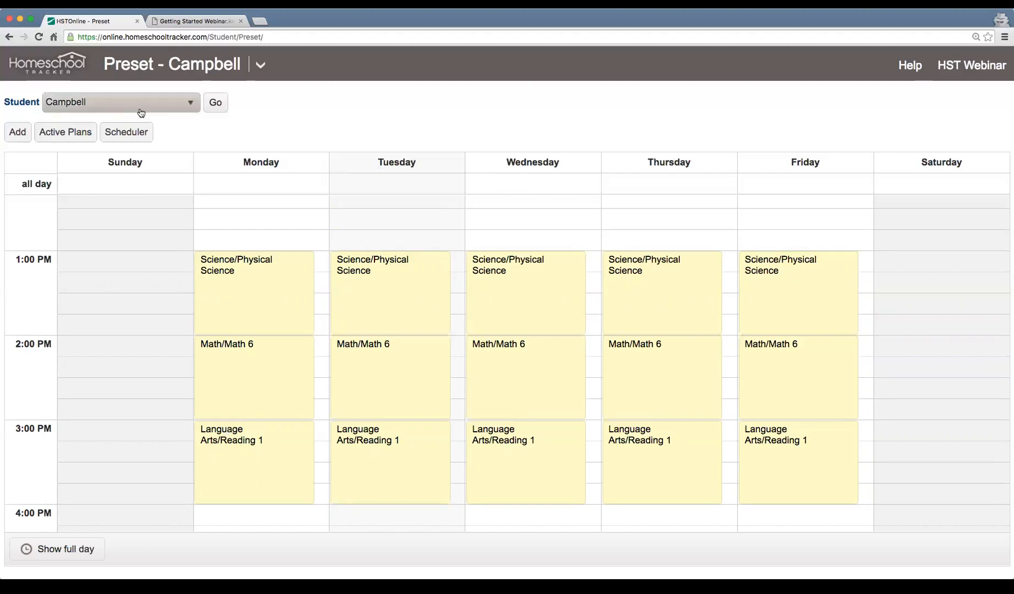
- Open the scheduler for the student with all active lesson plans selected and choose the Preset day option
click(115, 133)
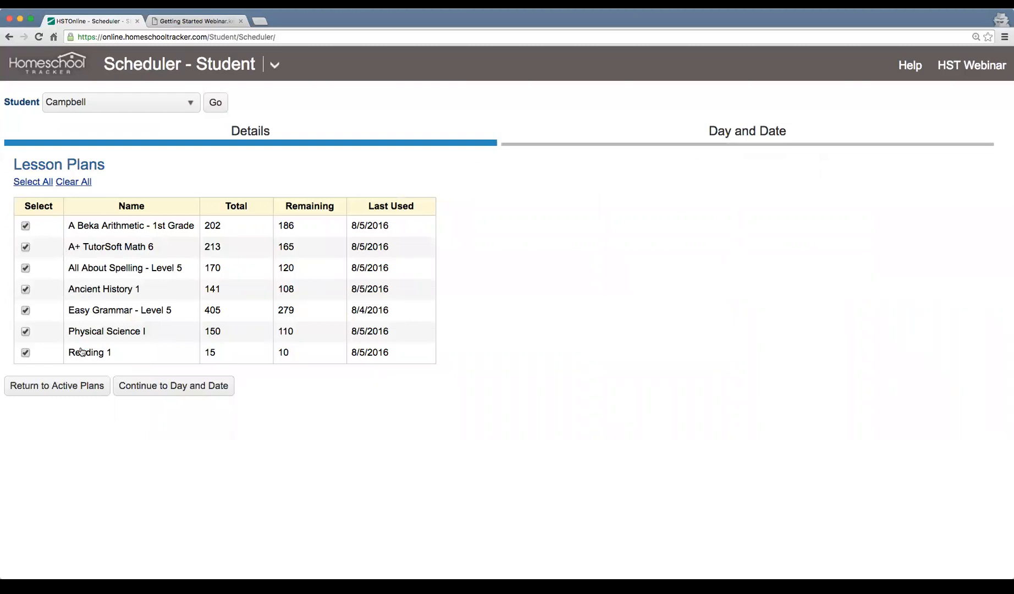
click(179, 391)
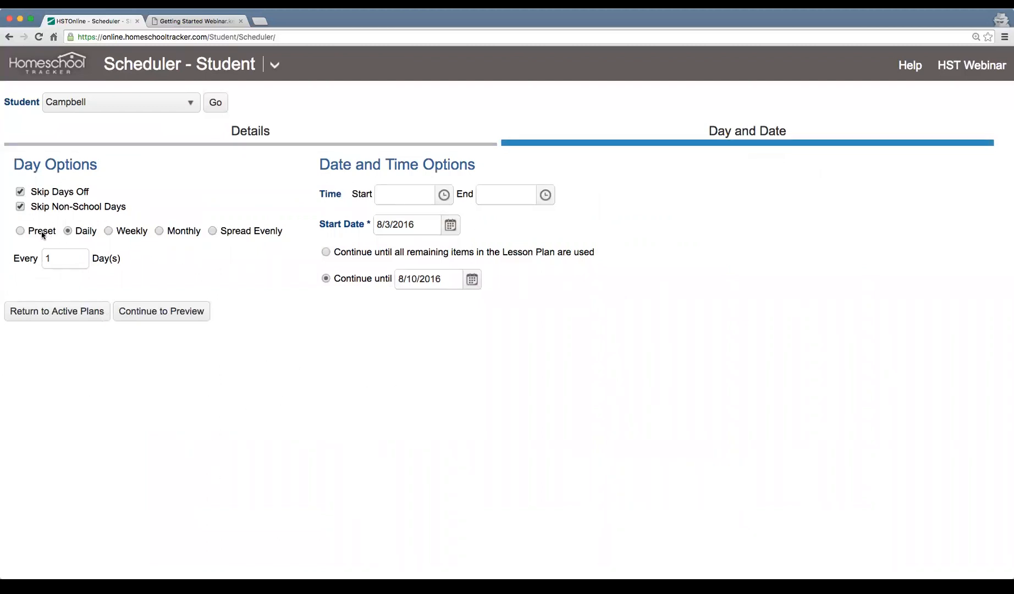
click(21, 231)
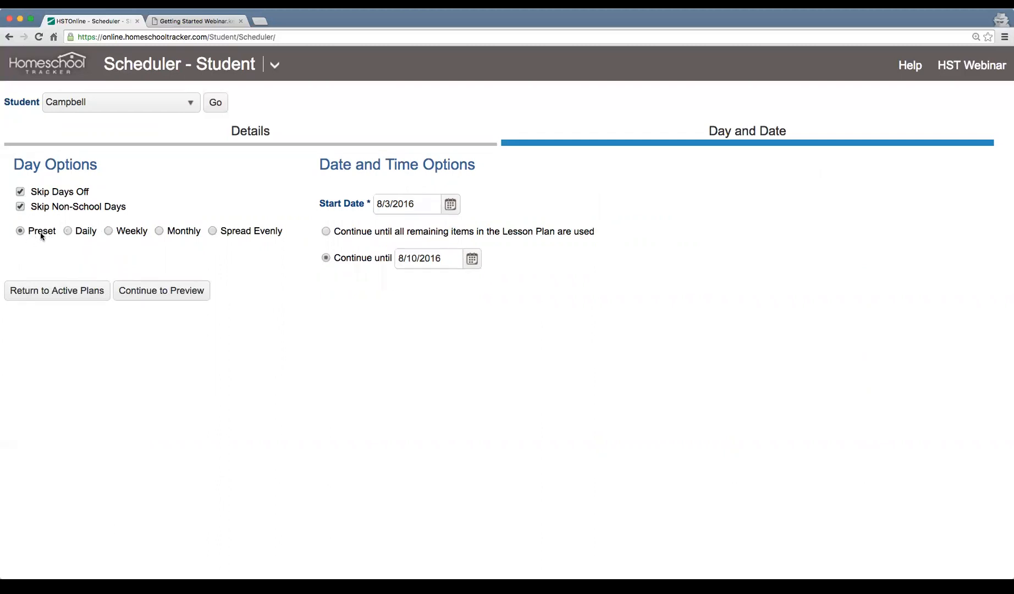
- Set the schedule to run from 8/8/2016 until 8/12/2016 and generate the preview
click(450, 204)
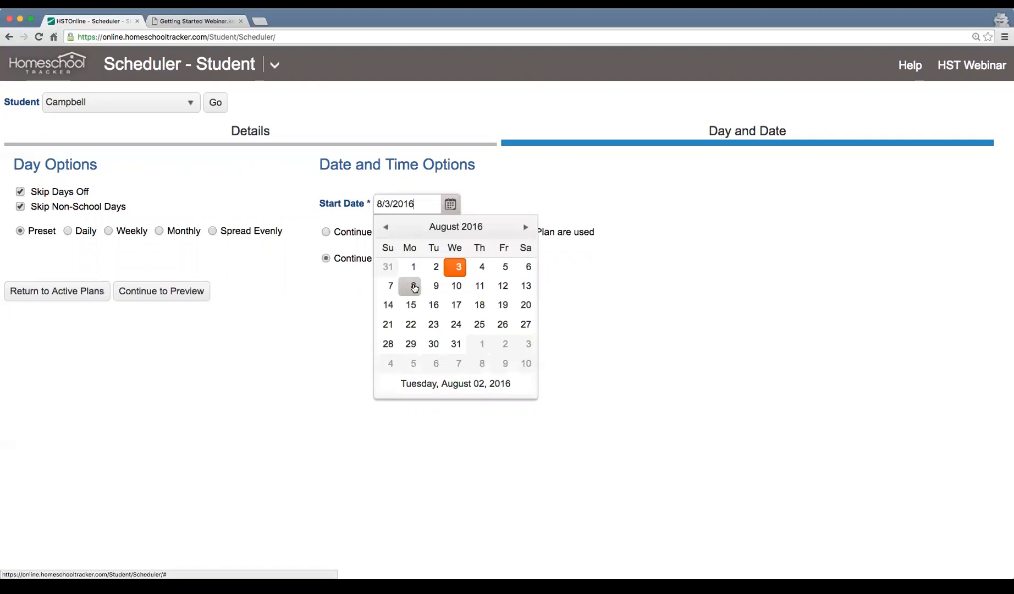
click(414, 285)
click(474, 261)
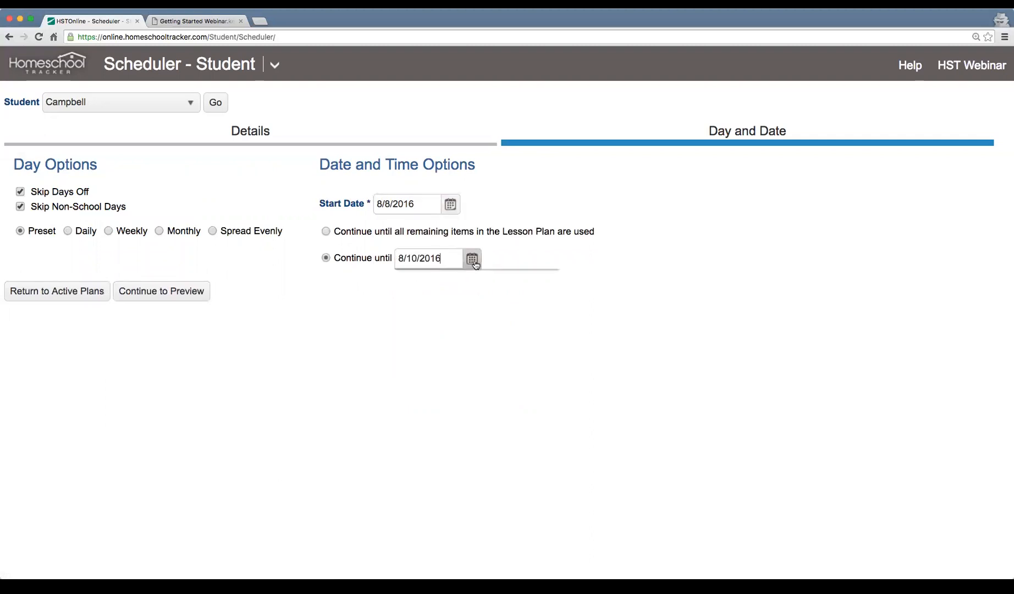
click(522, 342)
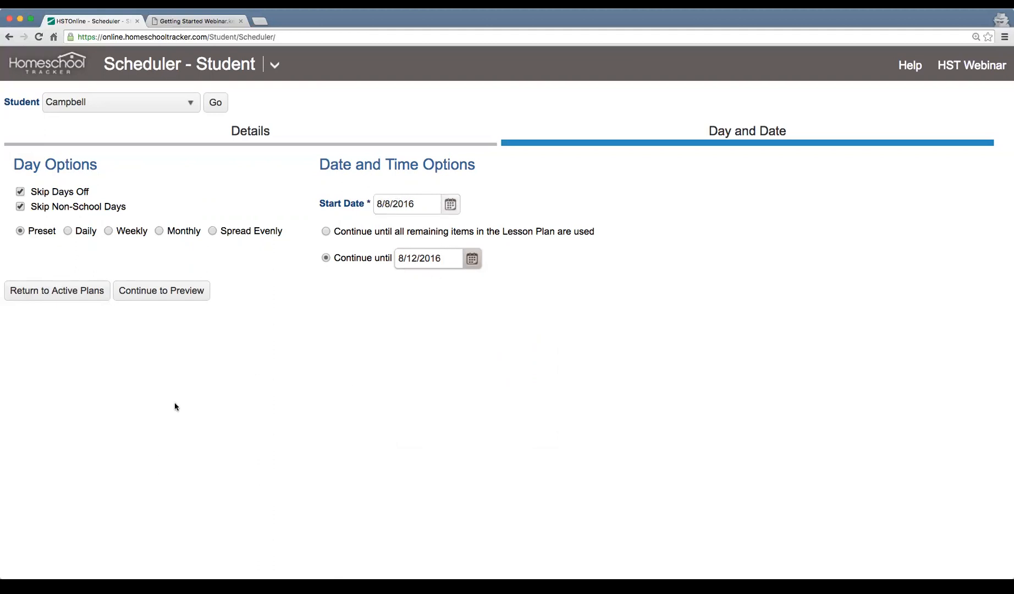
click(167, 299)
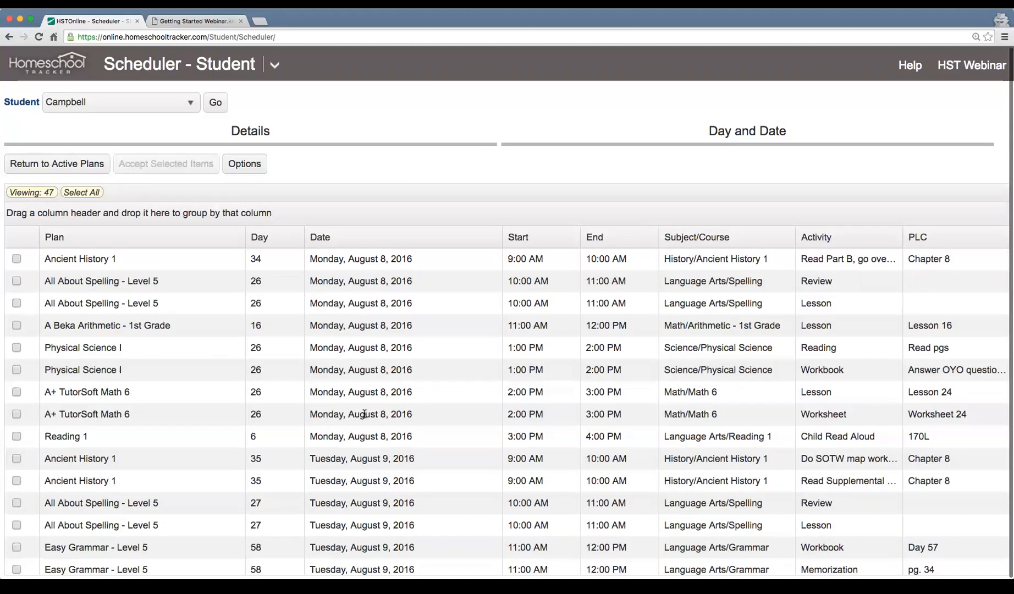
- Review the previewed assignments for August 8 through August 12, highlighting sample rows to check the plans, dates, times, courses and activities
click(139, 258)
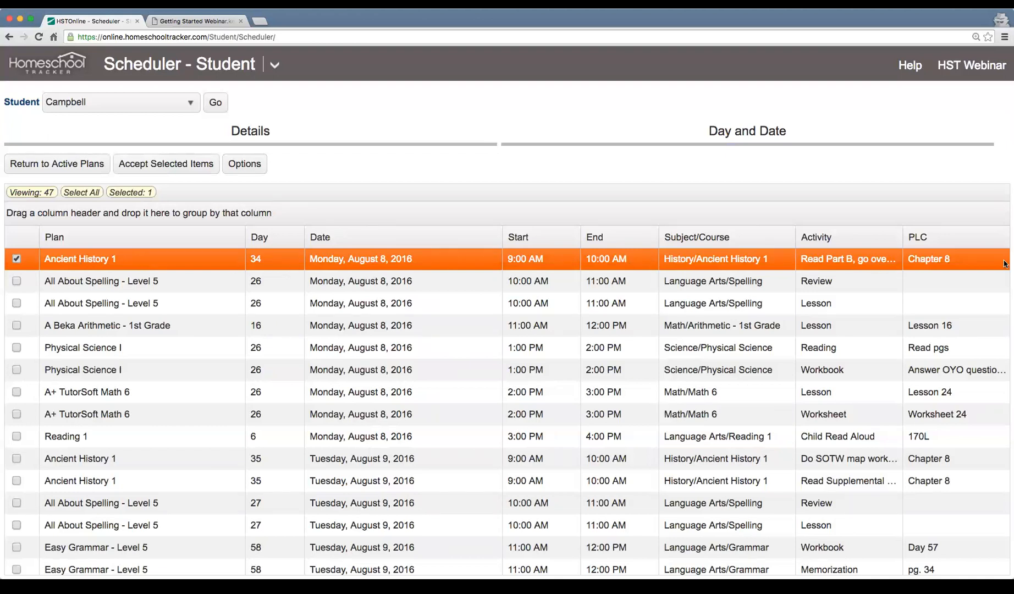
click(706, 281)
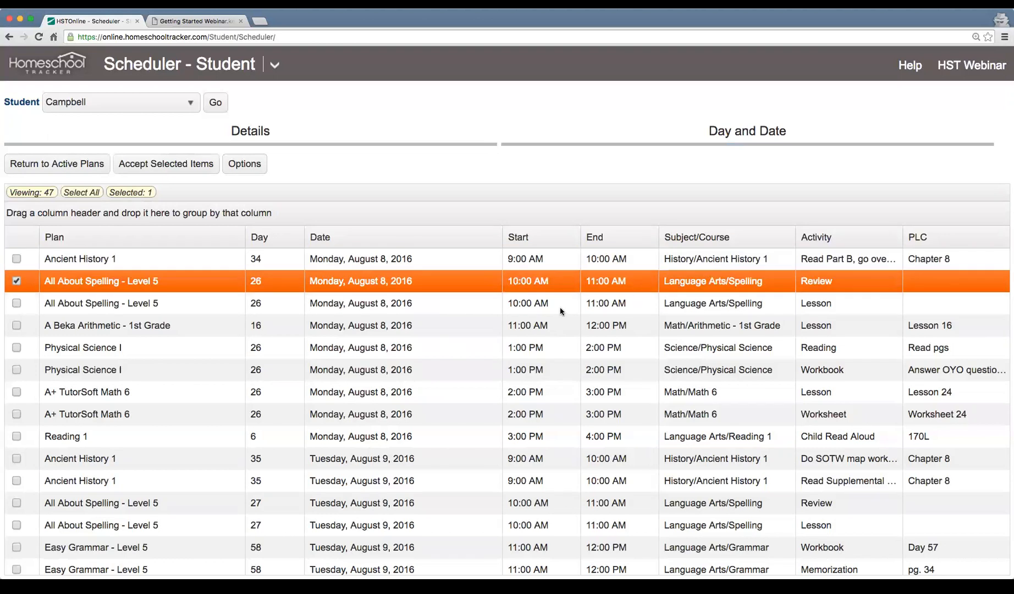
scroll(557, 306, down, 2)
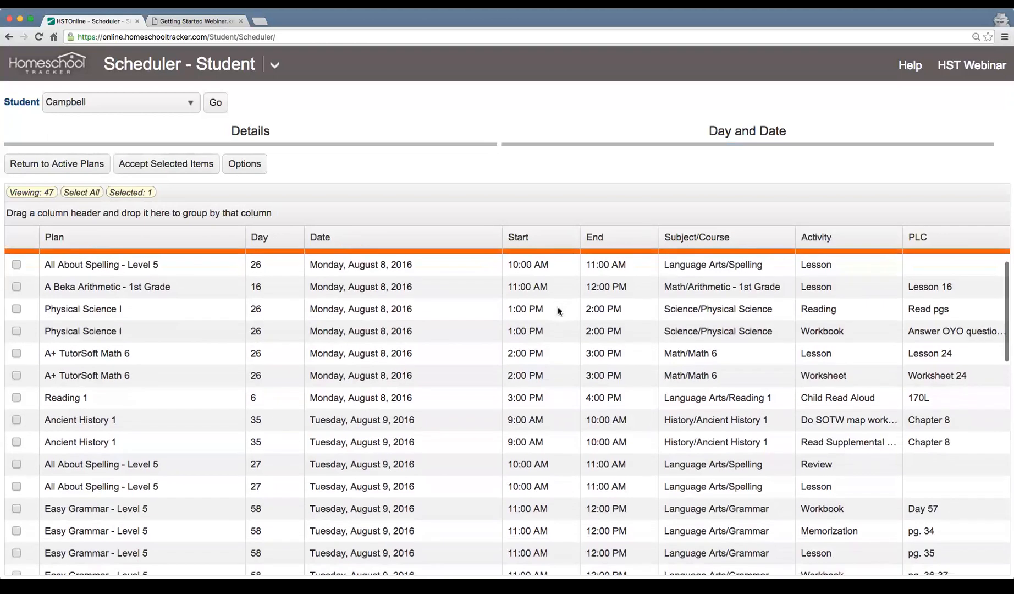
click(546, 401)
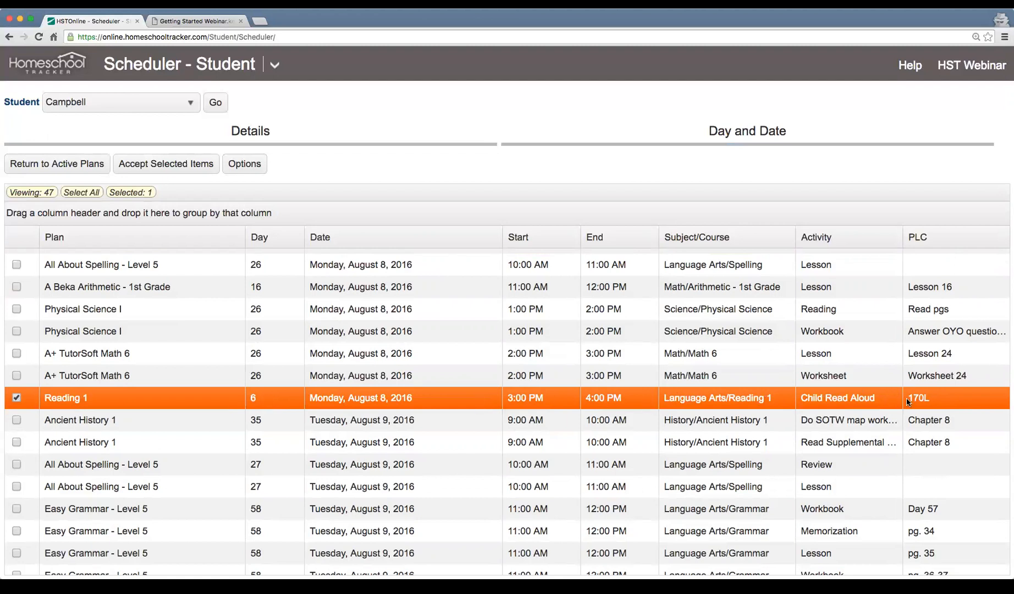
scroll(260, 400, down, 5)
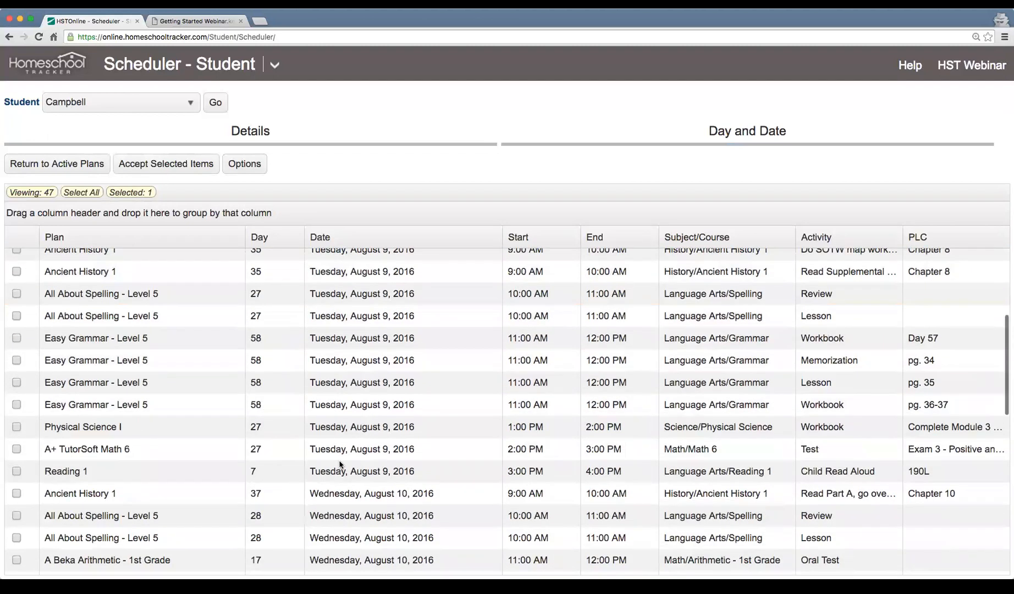
click(347, 468)
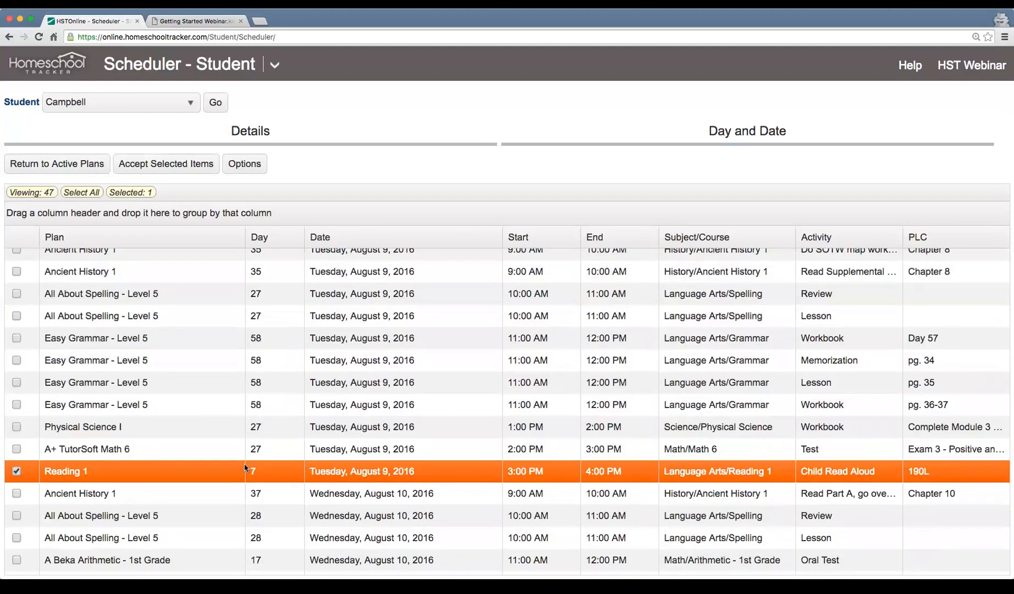
scroll(474, 408, down, 5)
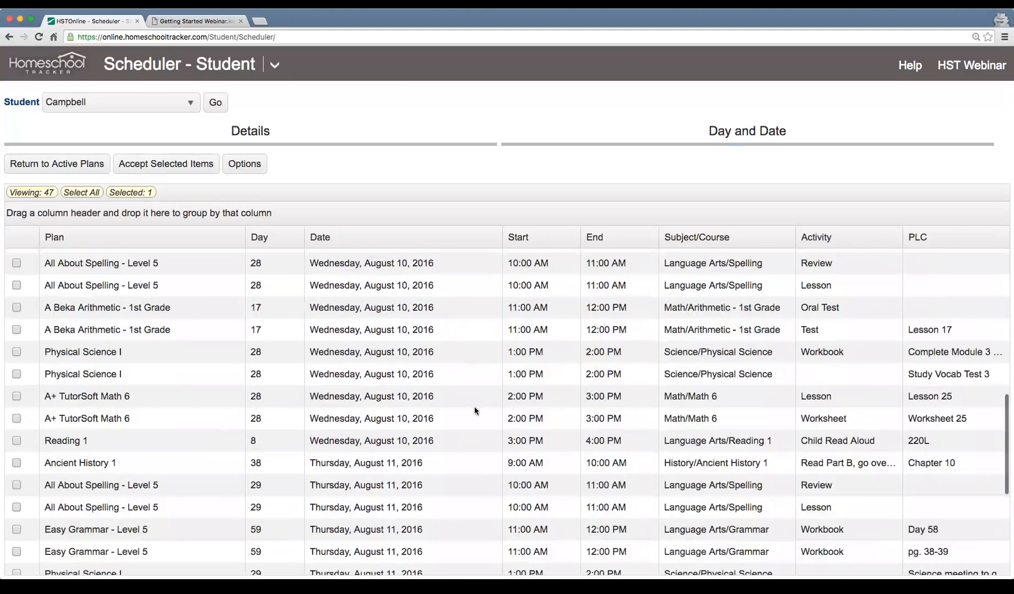
scroll(475, 410, down, 4)
scroll(471, 409, up, 10)
scroll(470, 409, up, 2)
scroll(471, 409, down, 15)
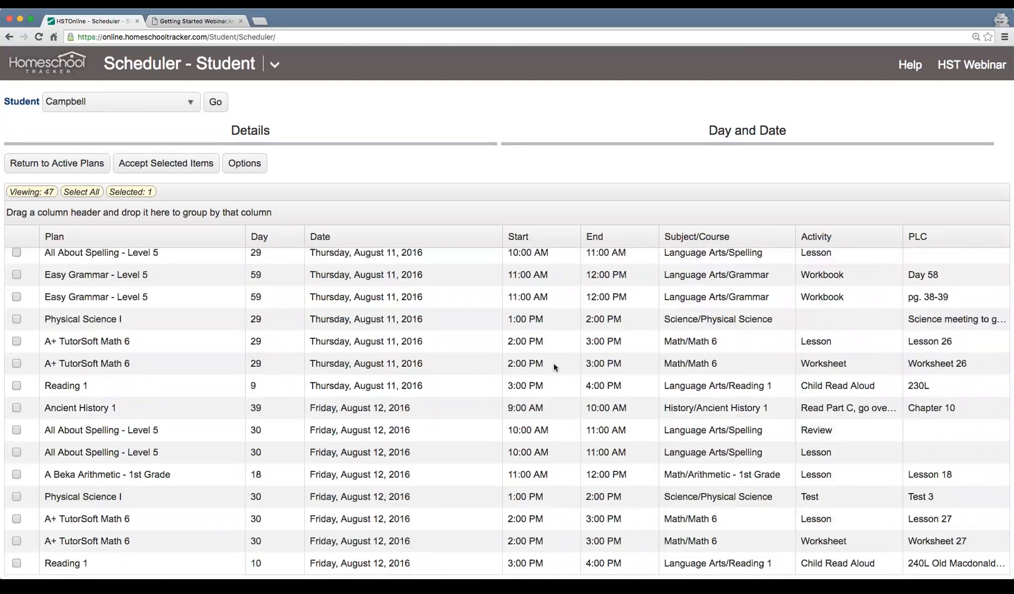
scroll(554, 367, up, 15)
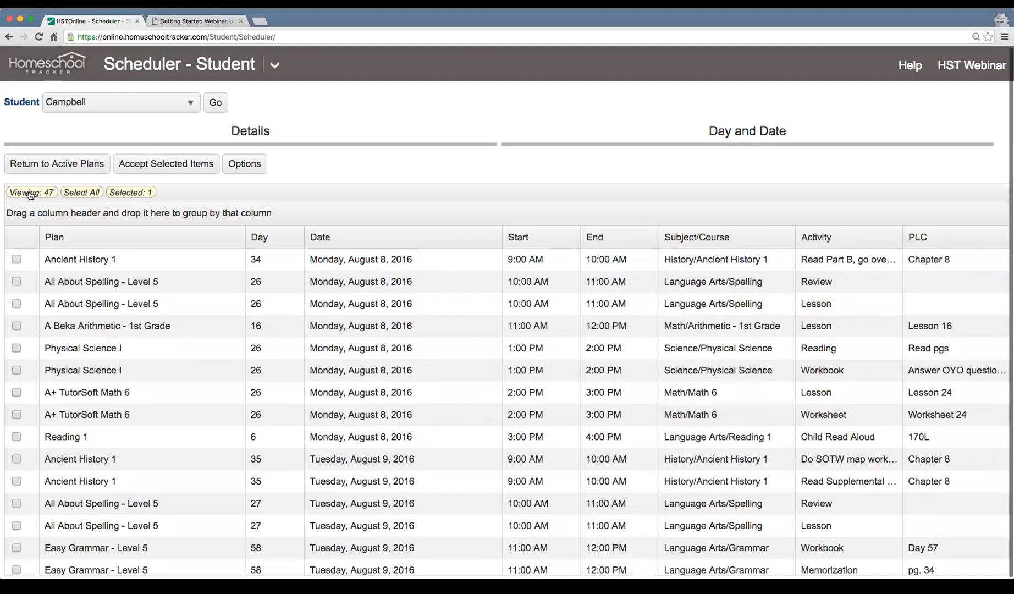
- Select and accept all the previewed assignments for the student, and open the agenda in calendar view
click(91, 195)
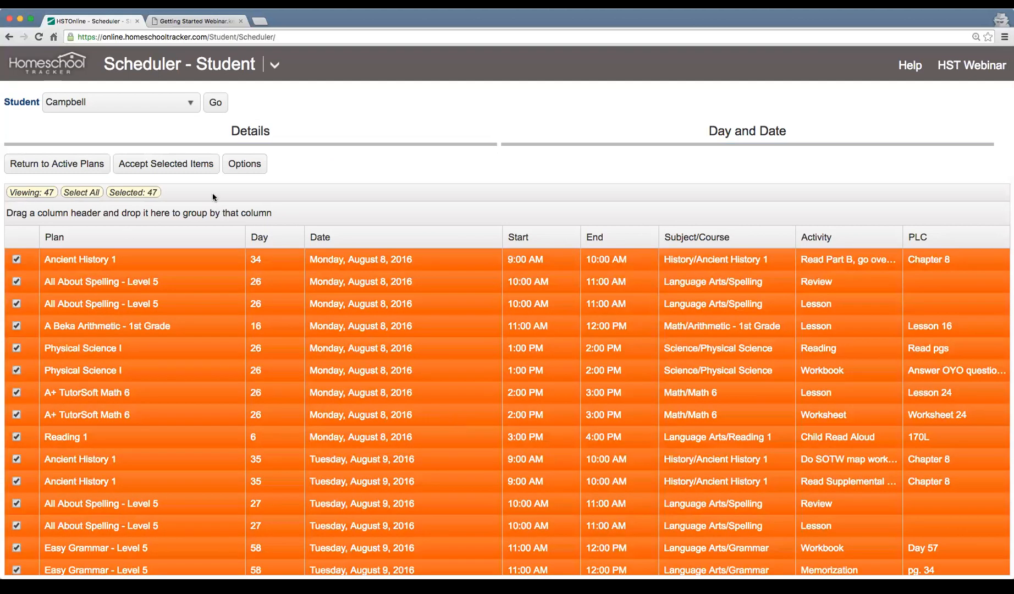
click(166, 167)
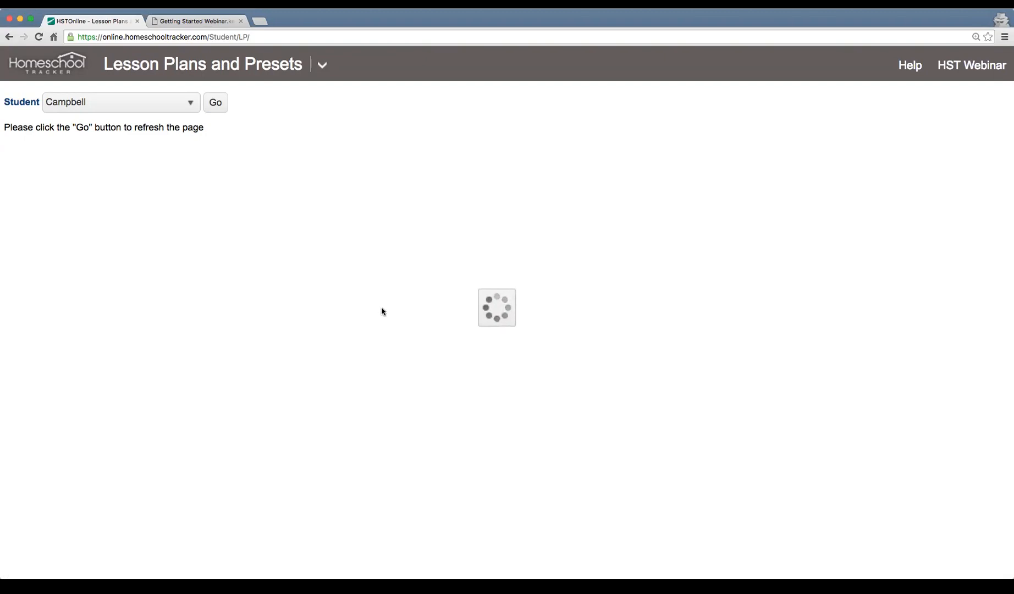
click(322, 65)
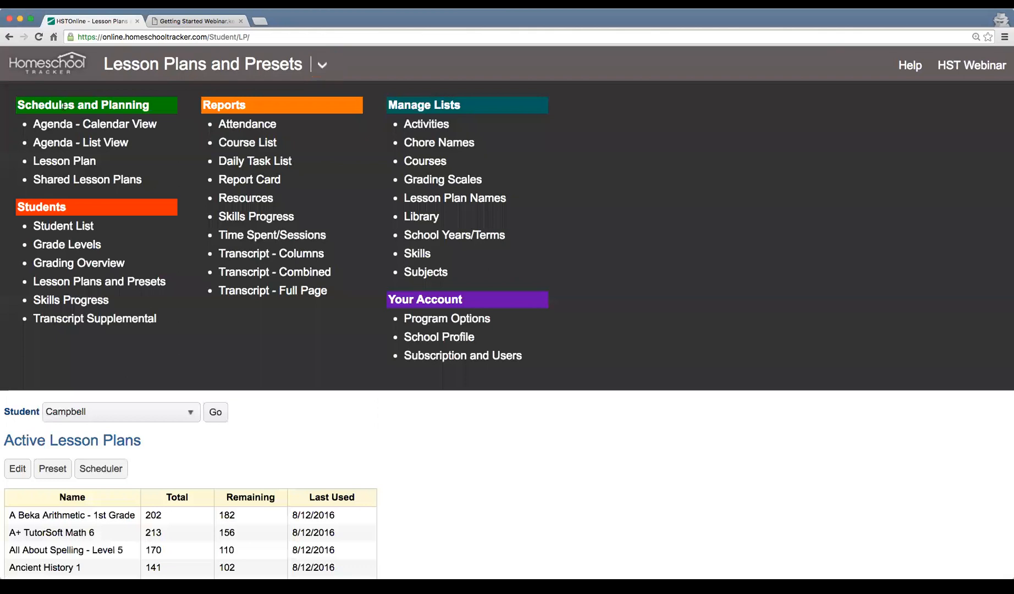
click(126, 131)
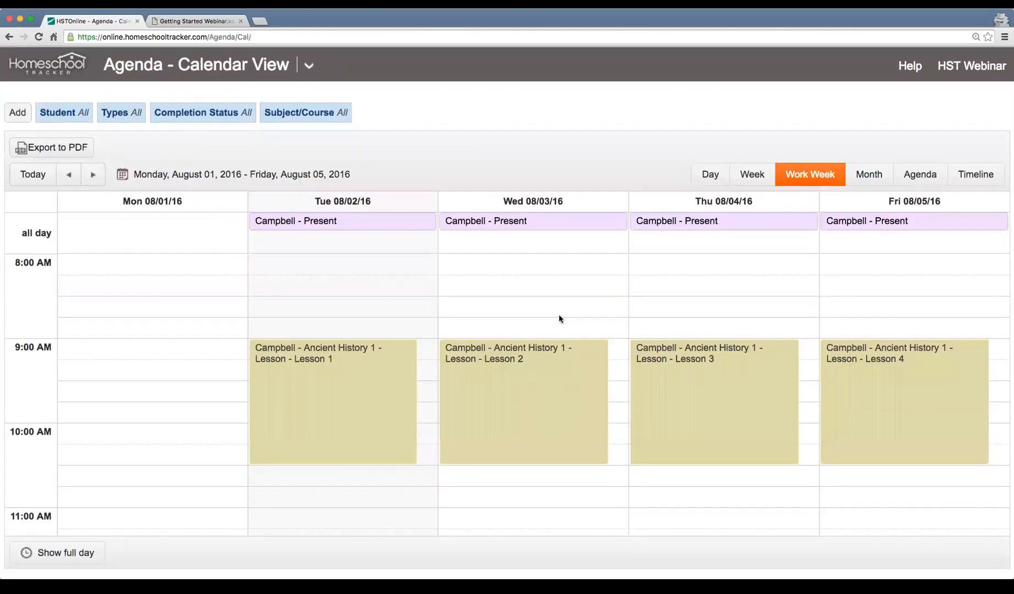
- Examine the work-week calendar for August 8–12, 2016 to check the scheduled assignments by day and time
scroll(559, 318, down, 5)
scroll(558, 318, down, 2)
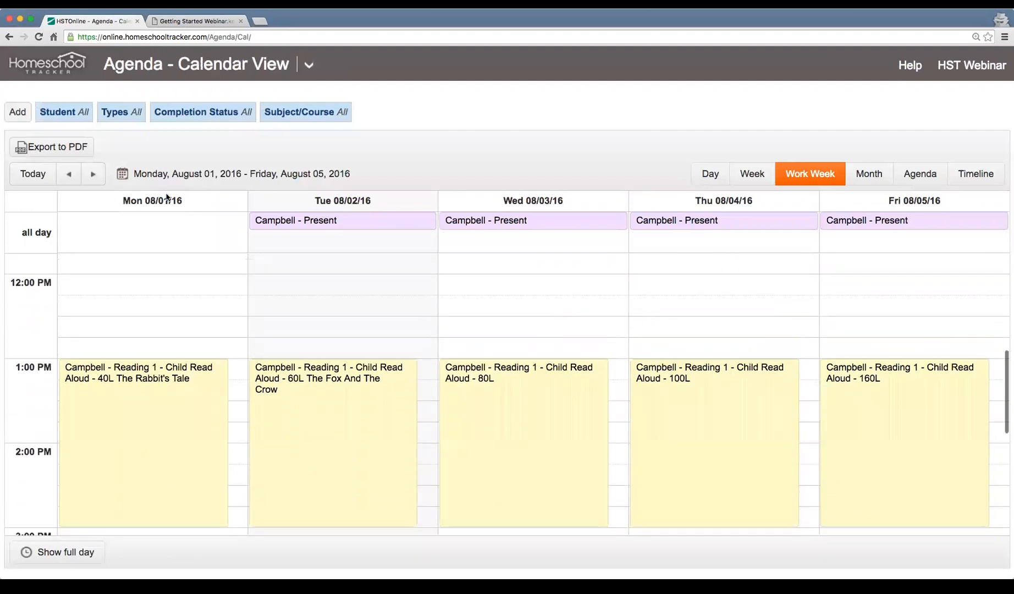
click(93, 174)
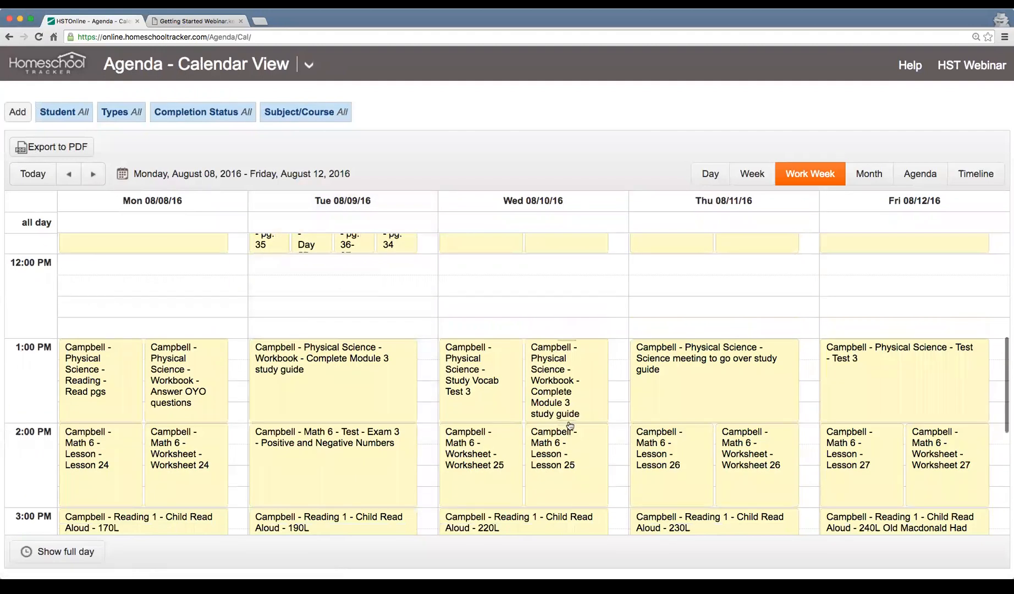
scroll(570, 425, up, 5)
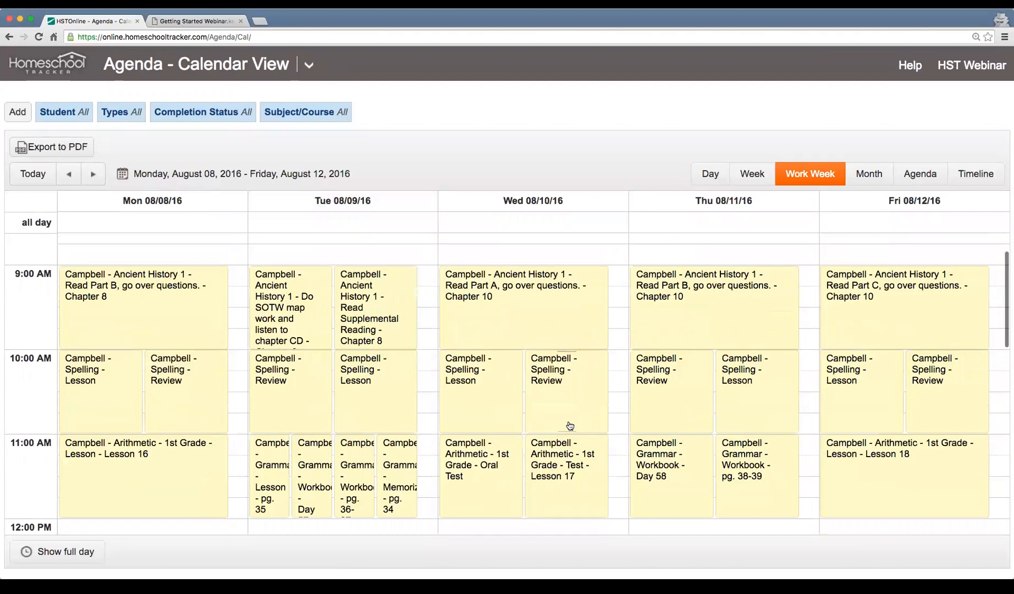
scroll(570, 425, down, 5)
scroll(570, 425, down, 7)
scroll(568, 425, up, 7)
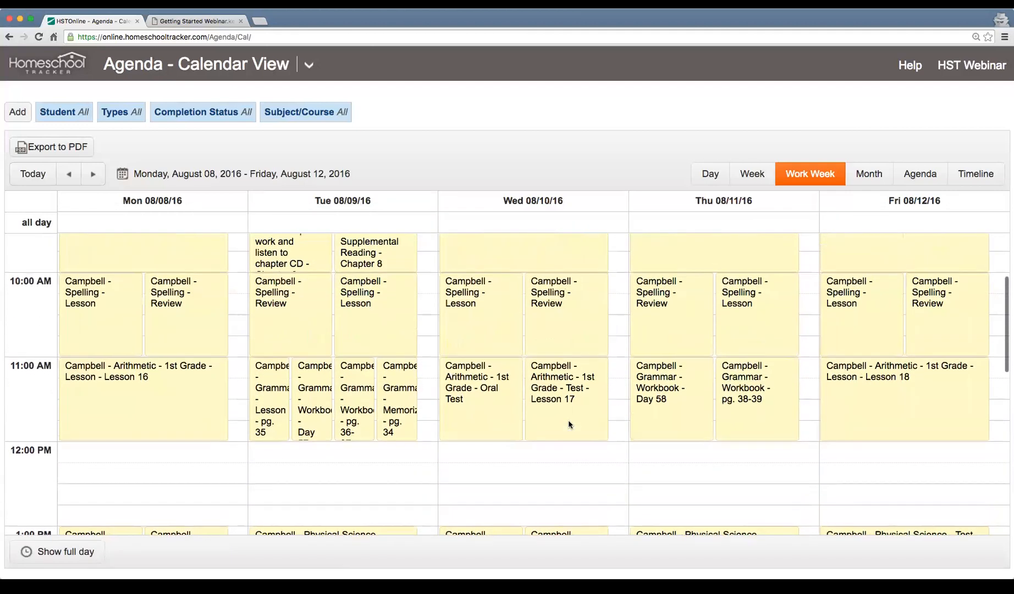
scroll(569, 425, up, 2)
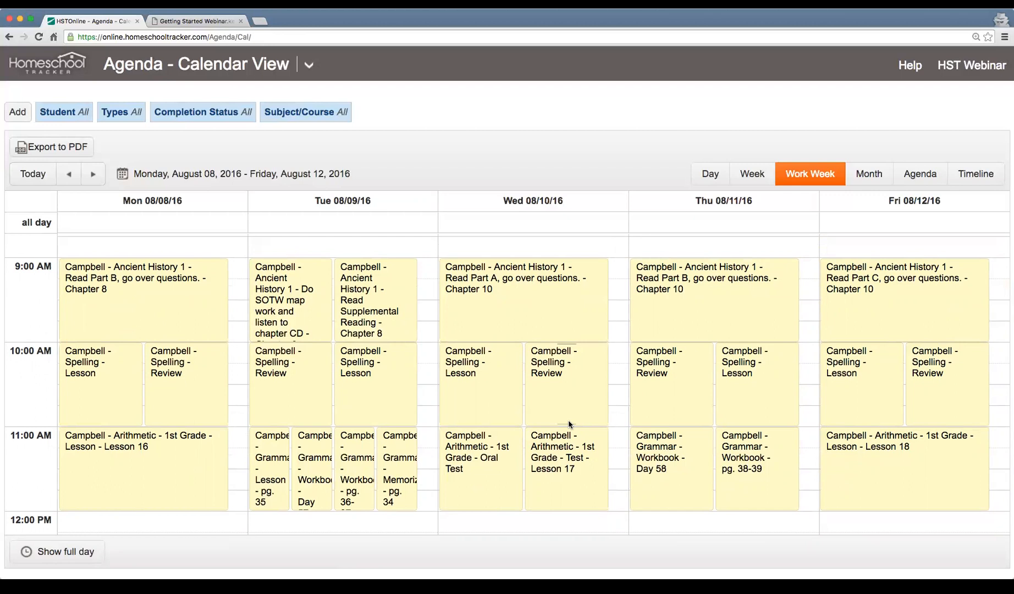
scroll(600, 455, down, 2)
scroll(600, 455, up, 3)
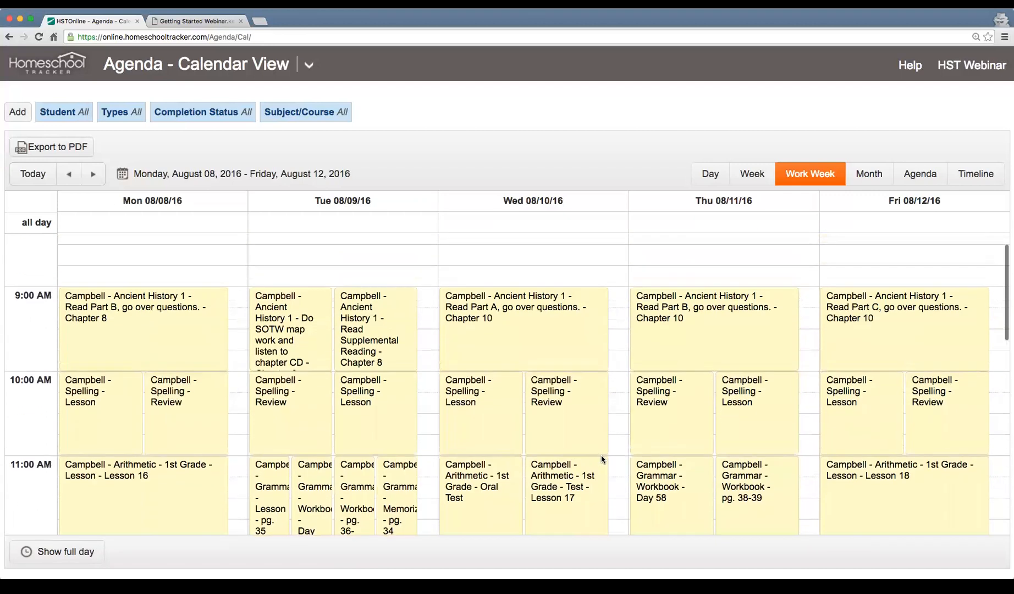
scroll(601, 455, down, 3)
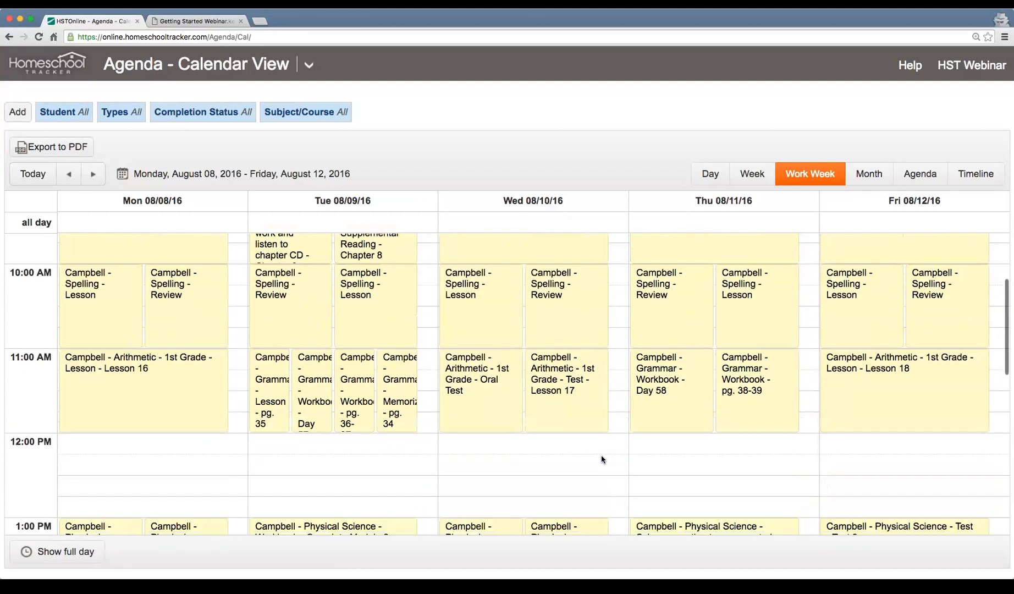
scroll(600, 459, up, 3)
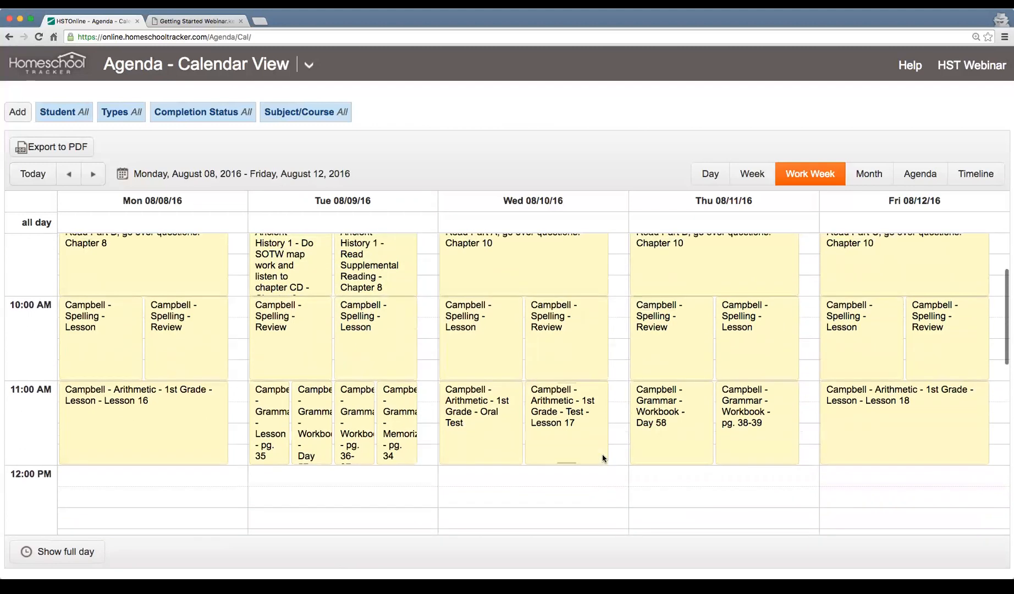
- Inspect the details of Wednesday's 9:00 AM Ancient History 1 assignment, and examine the week's remaining morning and afternoon assignments
click(532, 268)
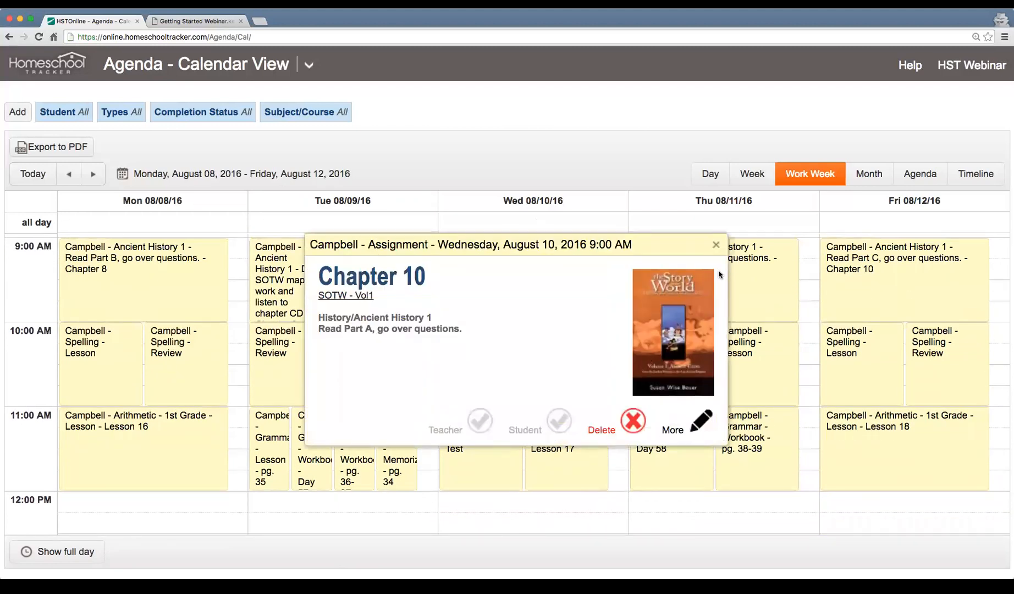
click(715, 244)
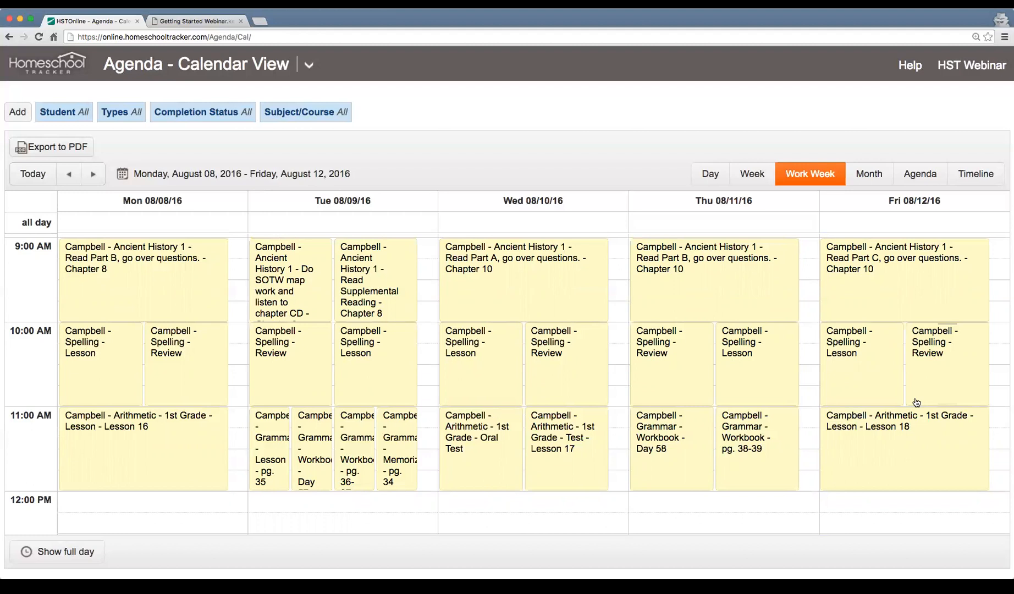
scroll(750, 433, down, 4)
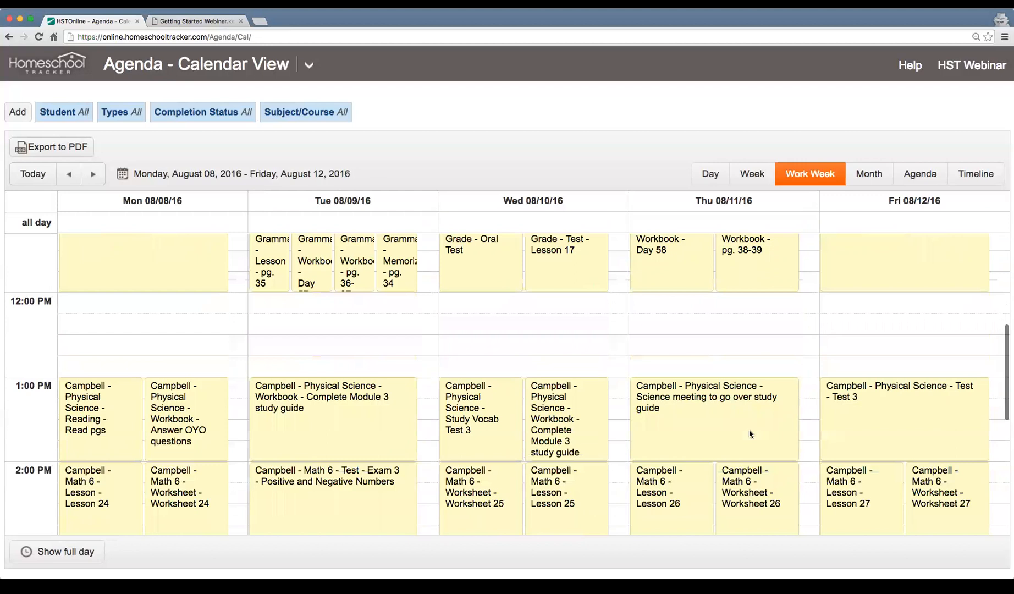
scroll(749, 434, down, 2)
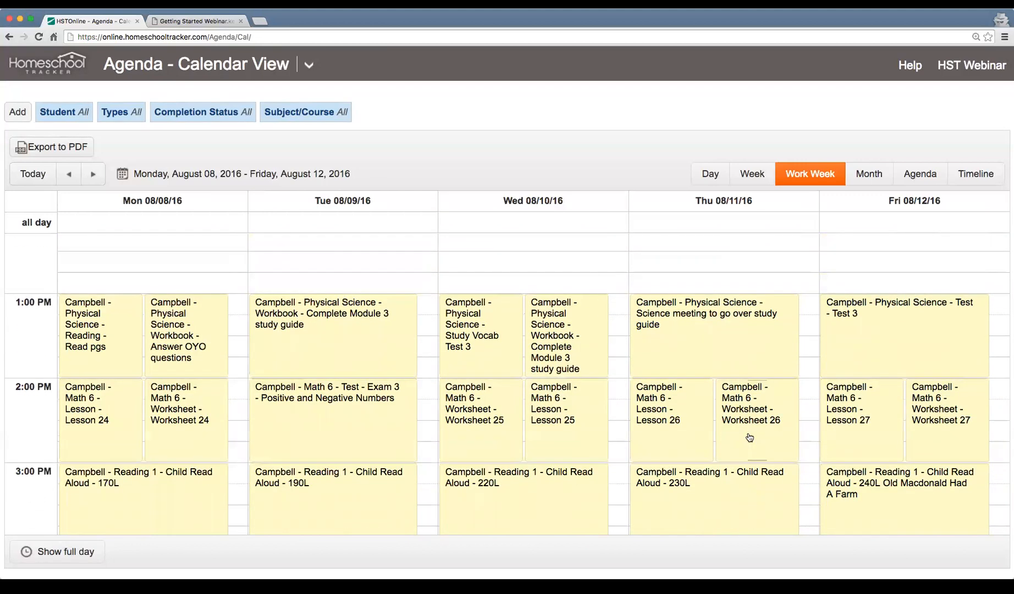
scroll(434, 410, down, 1)
scroll(435, 411, down, 1)
scroll(435, 410, up, 5)
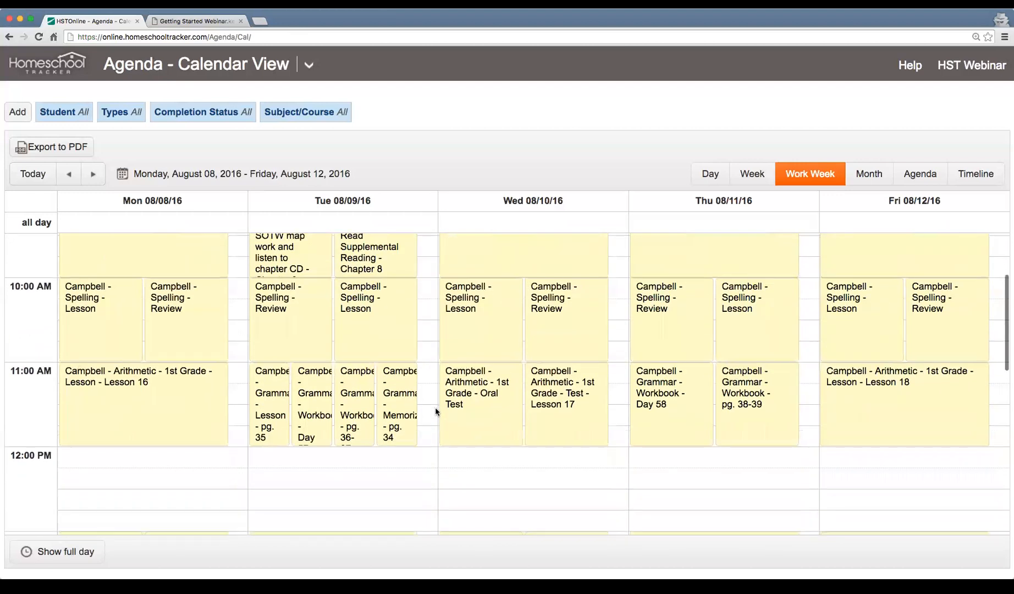
scroll(435, 411, down, 1)
scroll(592, 377, up, 1)
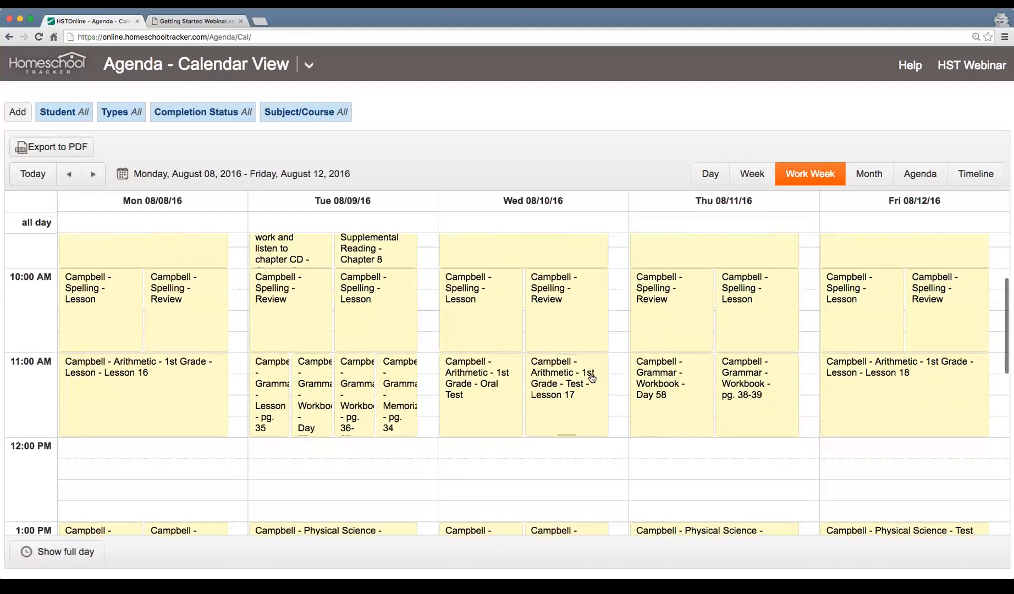
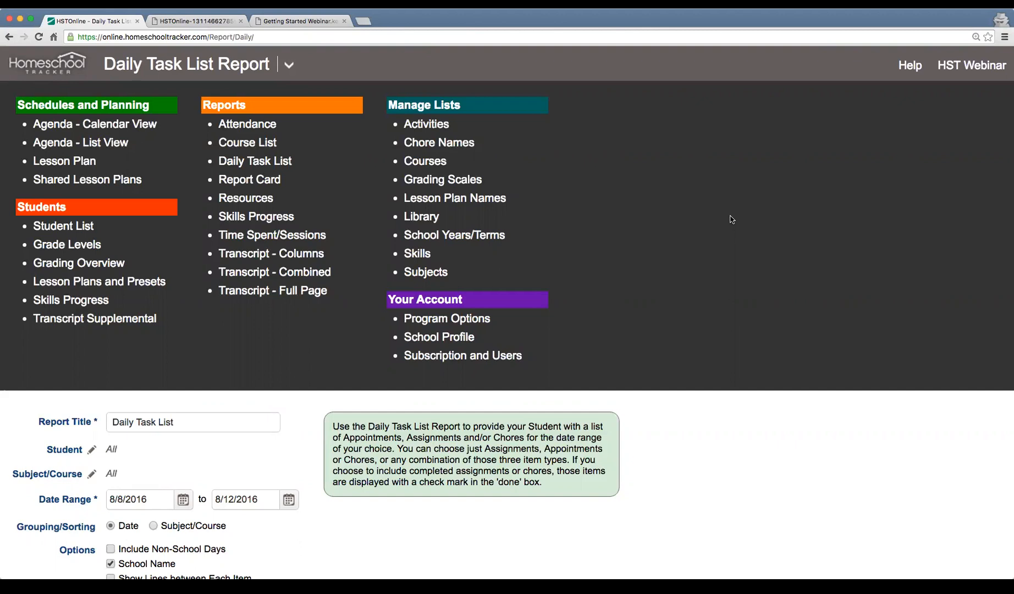
- Open Subscription and Users and examine each student's user account, the Active column and the User Accounts instructions
click(463, 358)
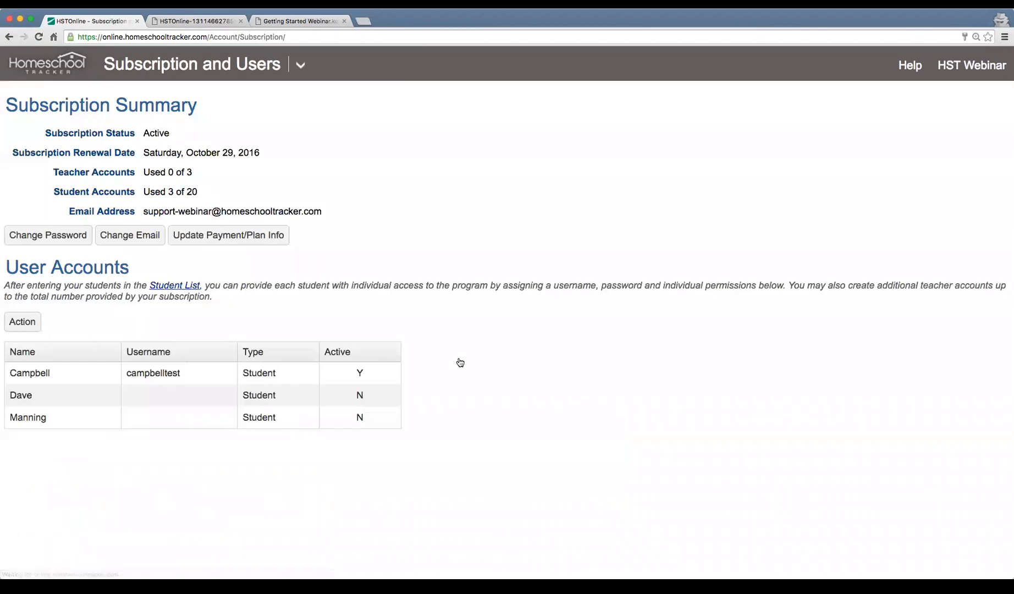
click(85, 377)
click(83, 396)
click(78, 421)
click(81, 376)
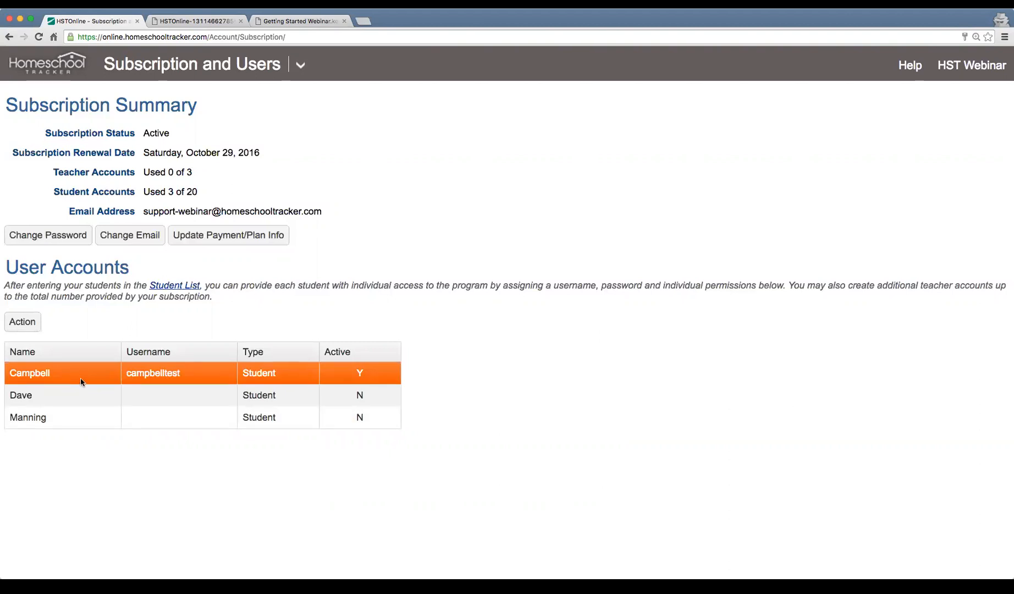
click(62, 396)
click(61, 419)
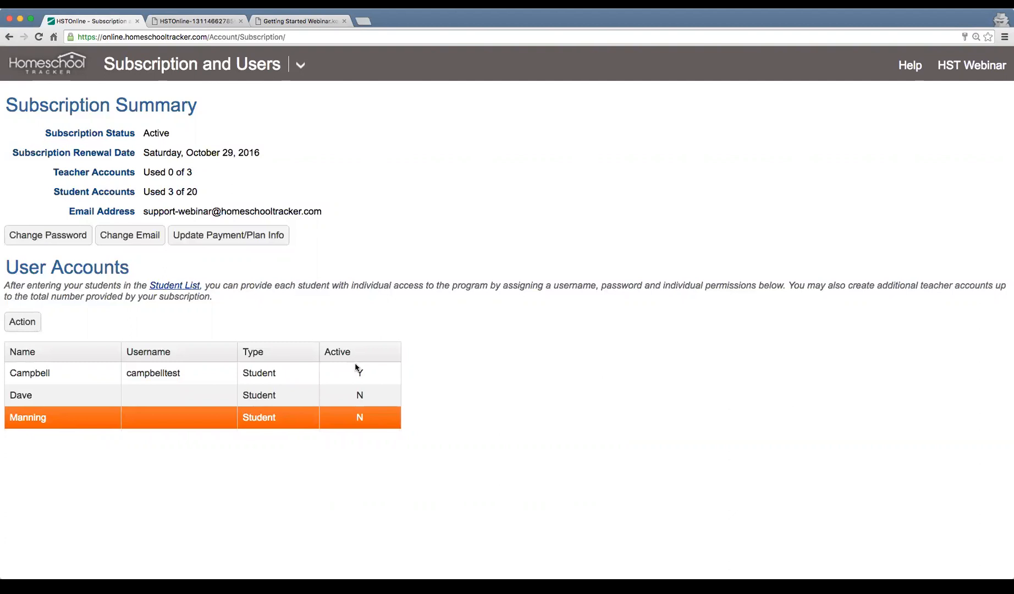
double_click(328, 351)
drag(4, 263, 260, 298)
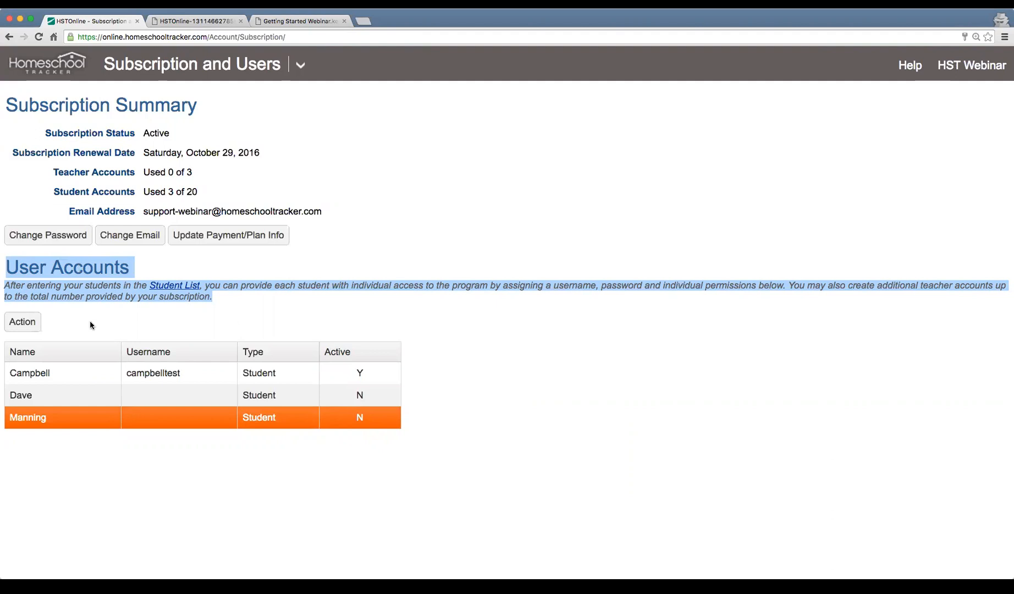
click(145, 462)
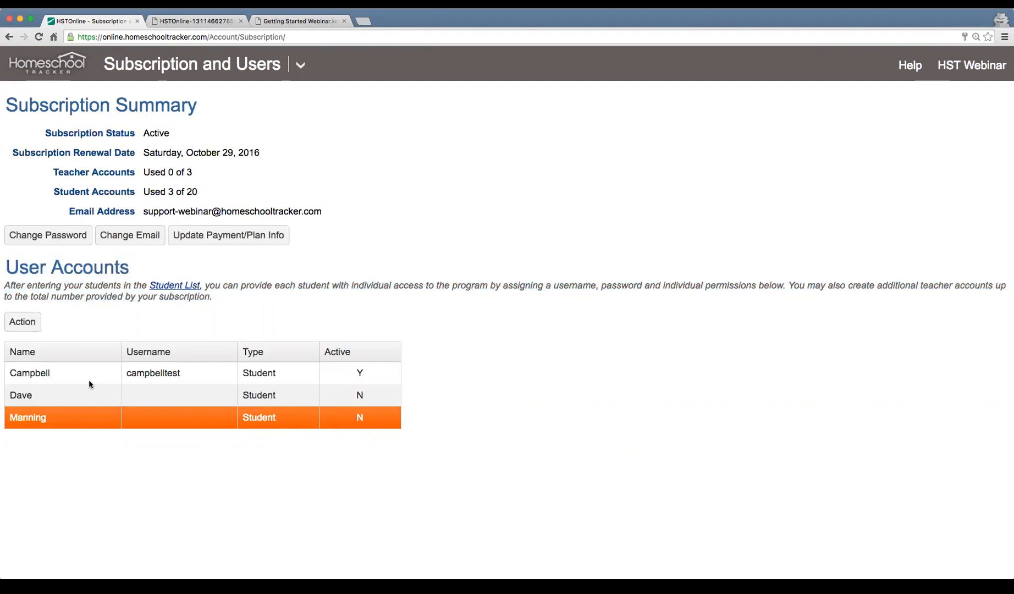
- Try setting the inactive student account in the last row to active, inspect its username, password and permission fields, and cancel the edit
double_click(81, 420)
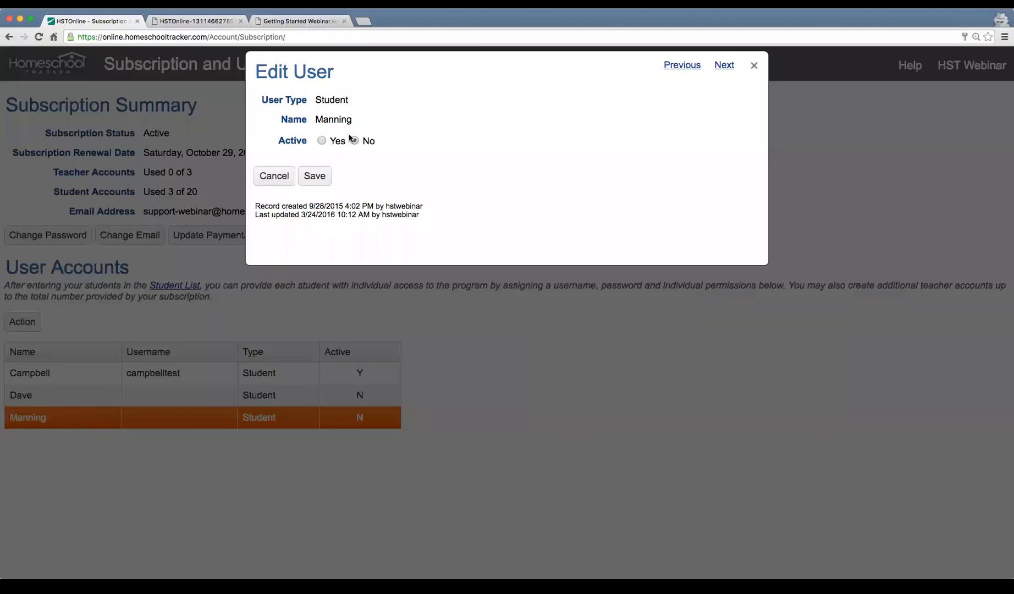
click(322, 140)
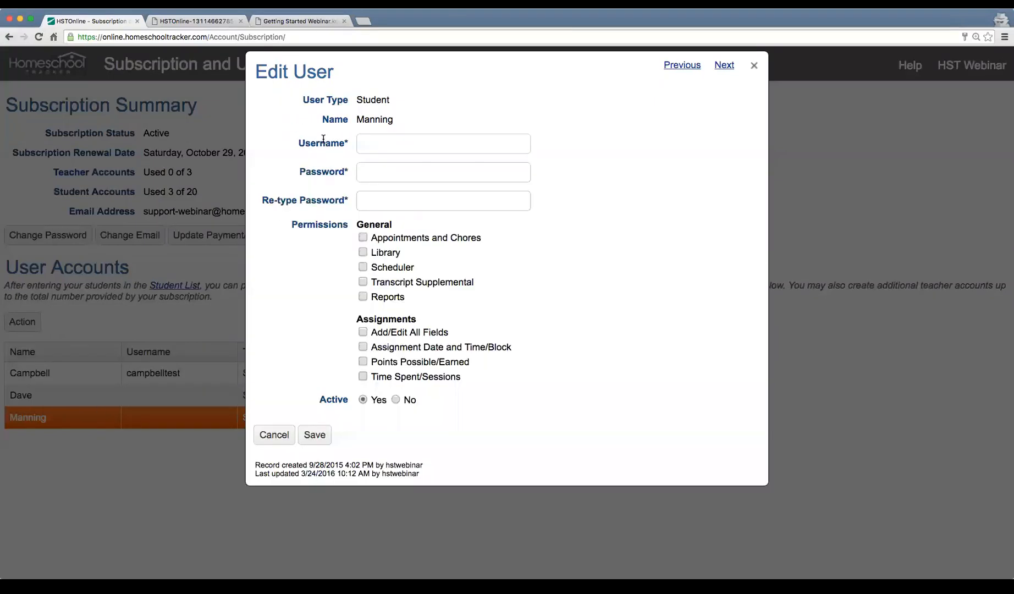
click(395, 143)
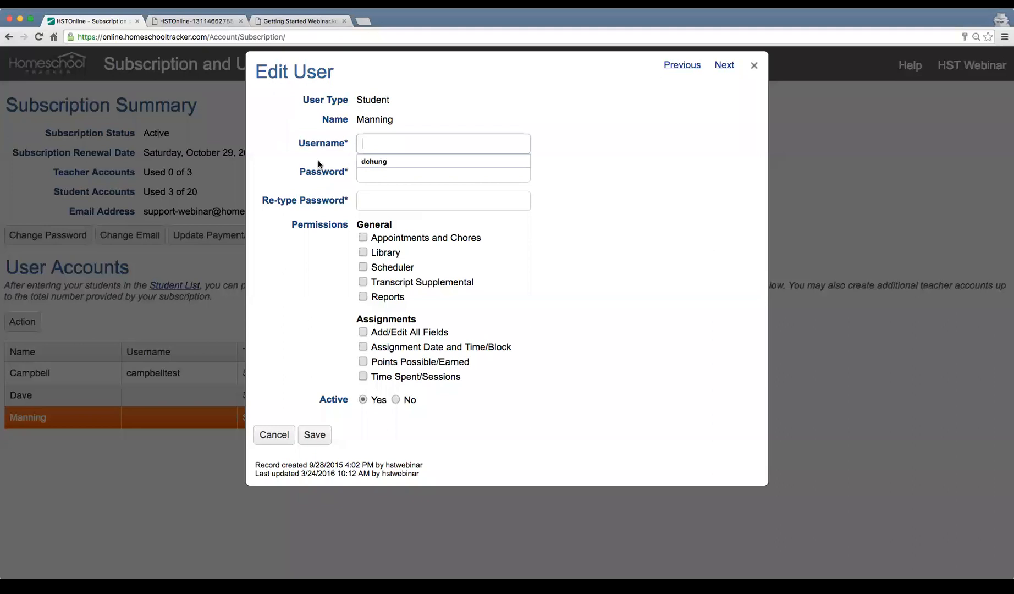
click(367, 175)
click(396, 155)
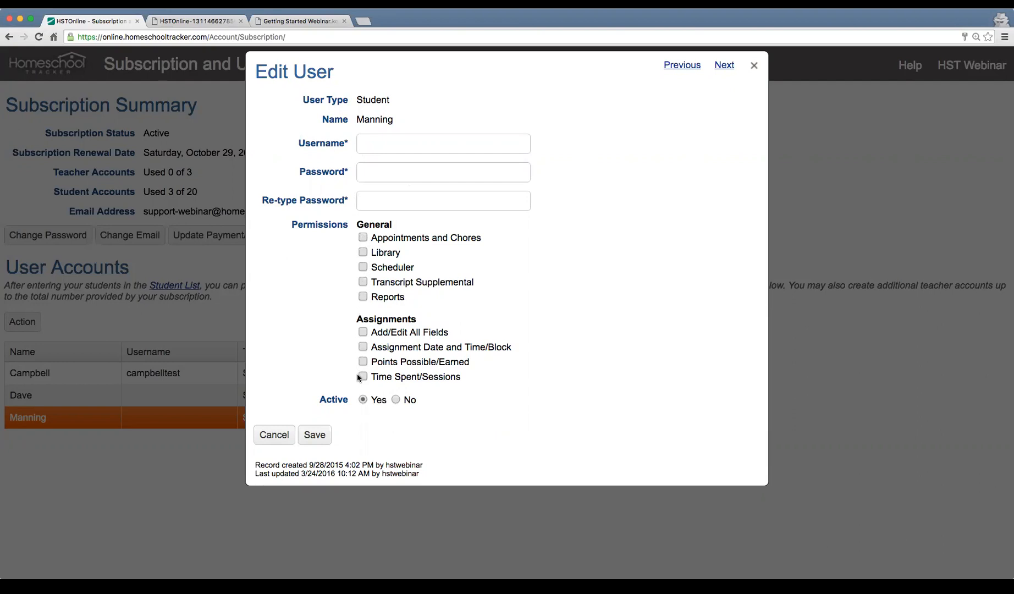
click(266, 443)
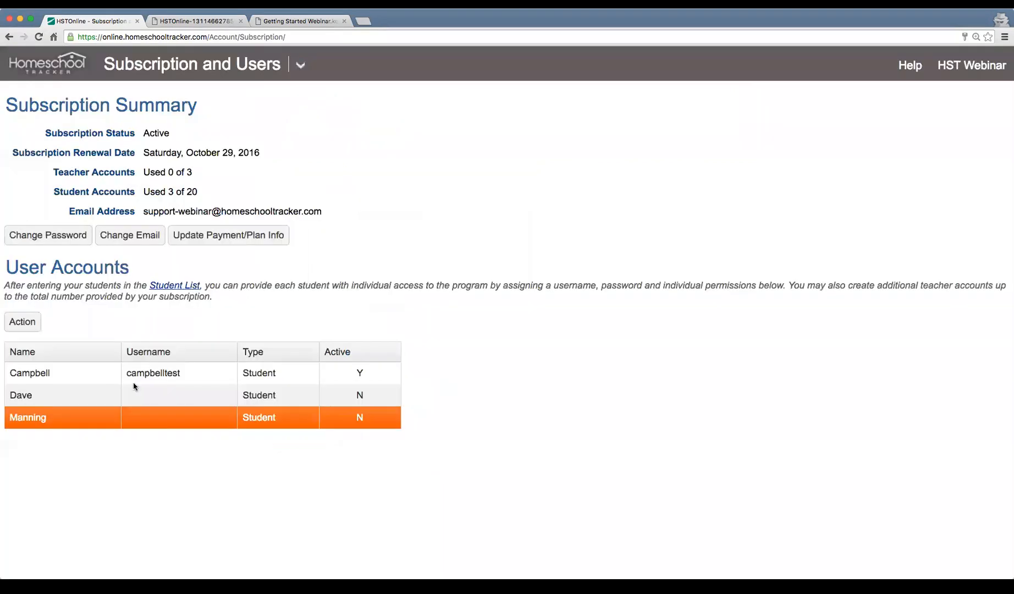
- Open the active student's user account, toggle General permissions including Library, Scheduler, Transcript Supplemental and Reports, and save the account
click(106, 378)
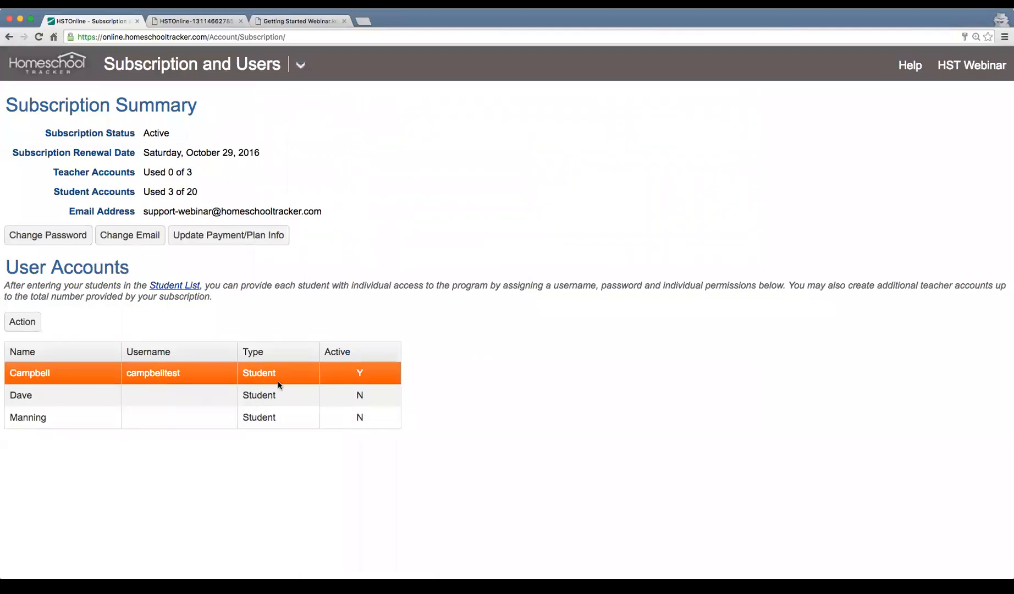
double_click(97, 379)
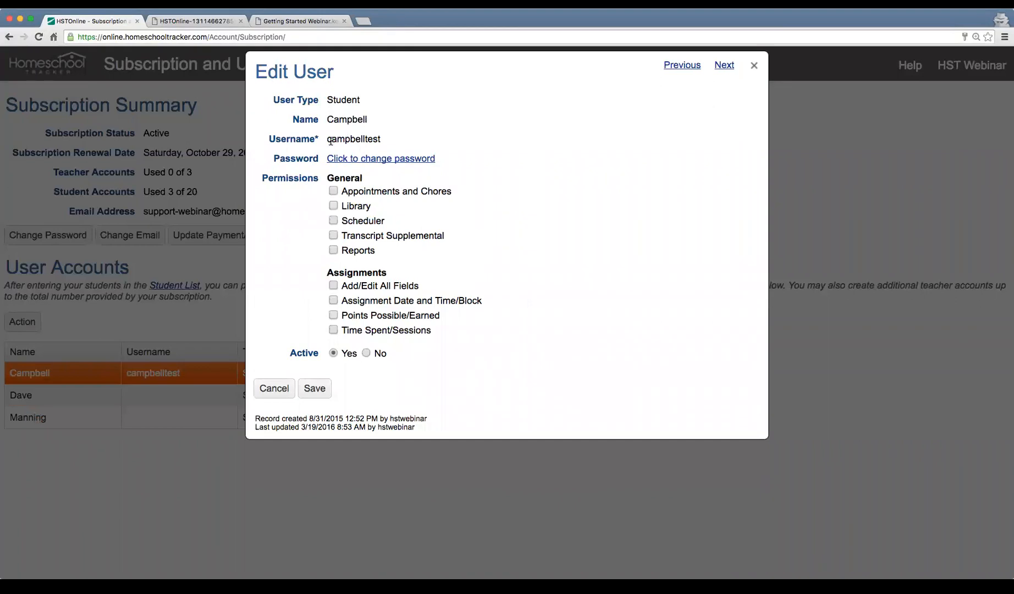
drag(326, 140, 388, 144)
click(367, 140)
click(333, 207)
click(334, 236)
click(333, 251)
click(334, 236)
click(334, 221)
click(334, 206)
click(333, 192)
click(315, 388)
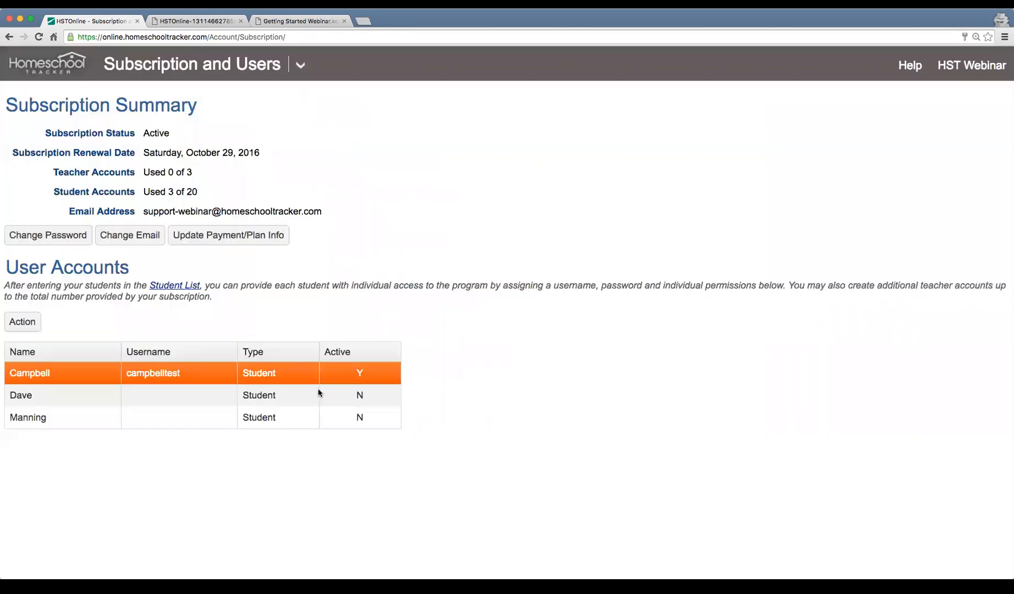
- Switch to the student's login by entering the student's username and account password, and open the agenda in calendar view
click(972, 66)
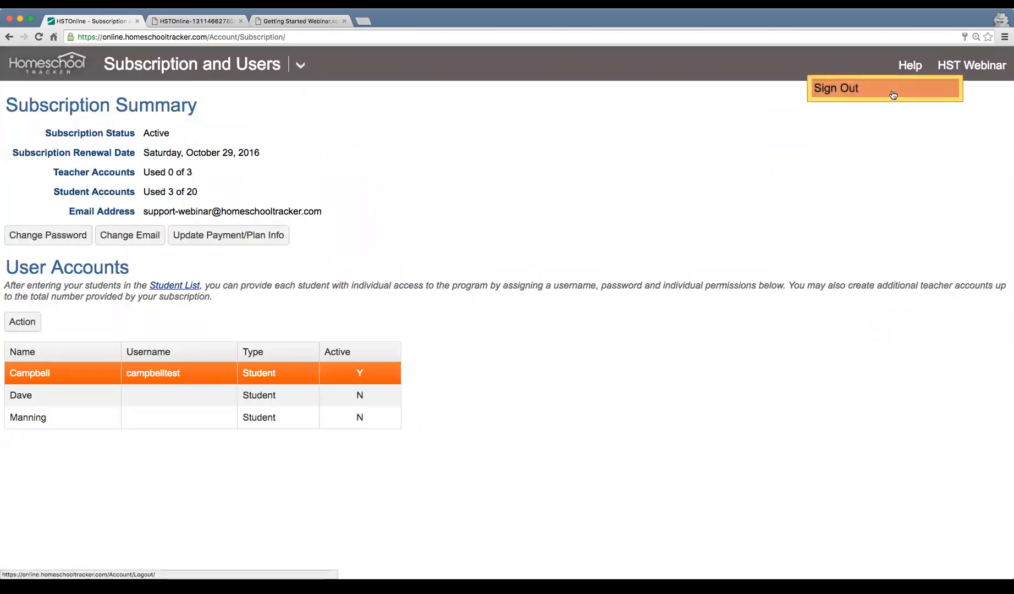
click(893, 92)
text(campbelltest)
key(Tab)
text(******)
key(Return)
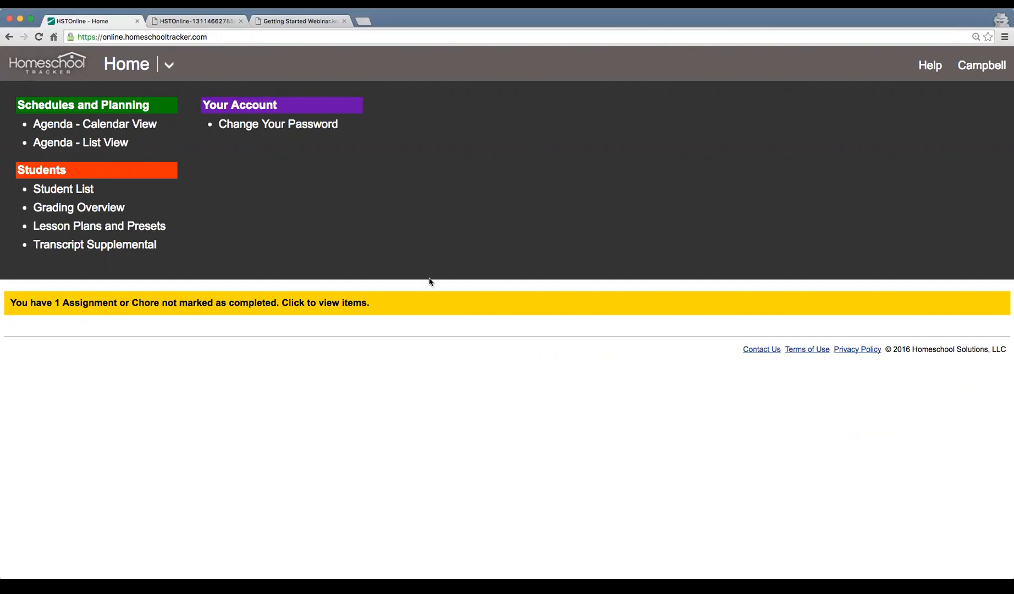
click(119, 125)
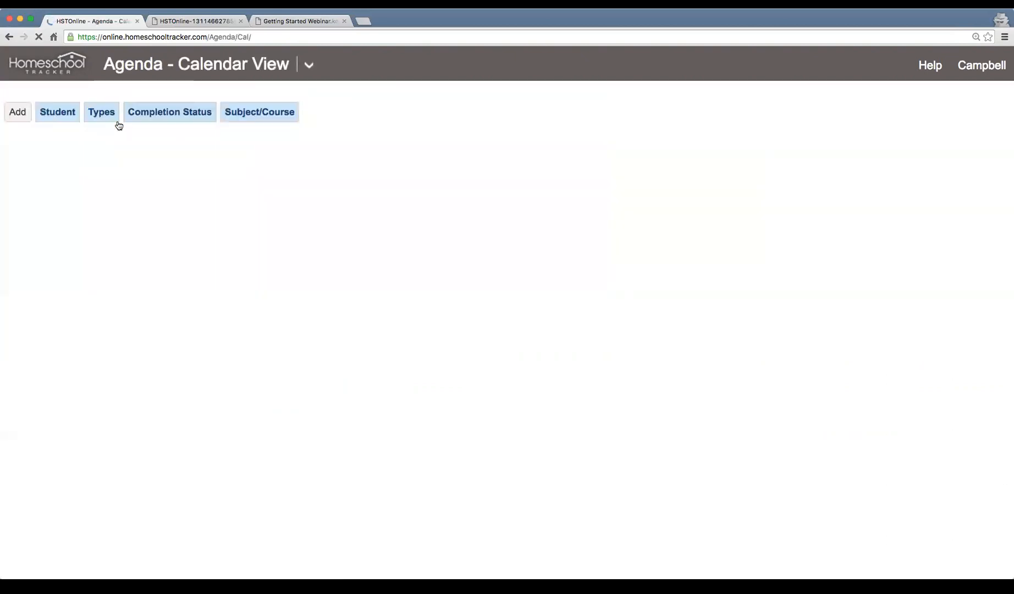
- Review the student's assignments and attendance in the calendar for the week of July 31 to August 6, 2016
scroll(792, 395, down, 5)
scroll(792, 396, up, 5)
scroll(794, 396, down, 1)
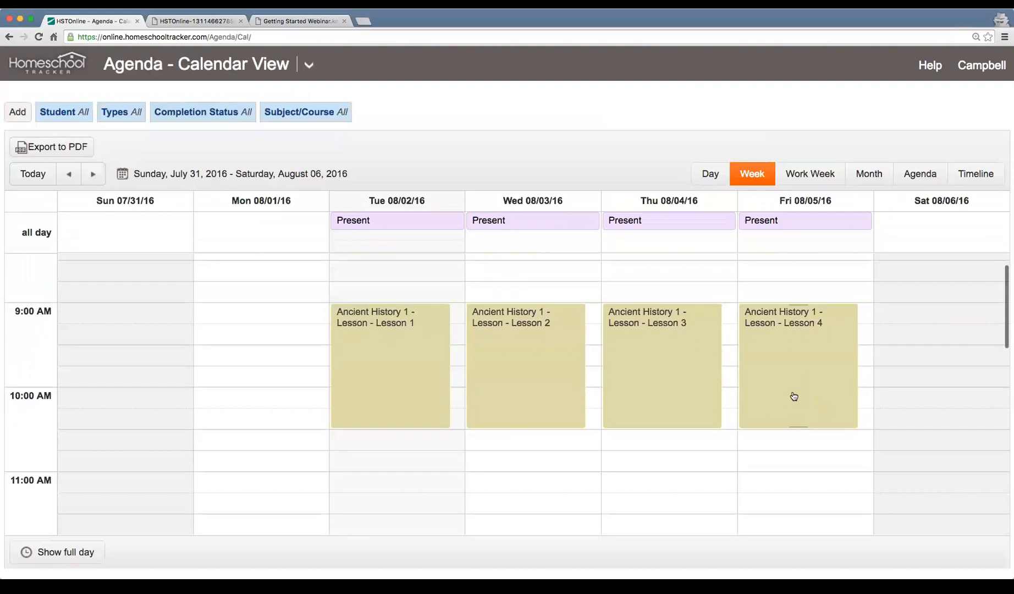
click(24, 177)
scroll(727, 502, down, 10)
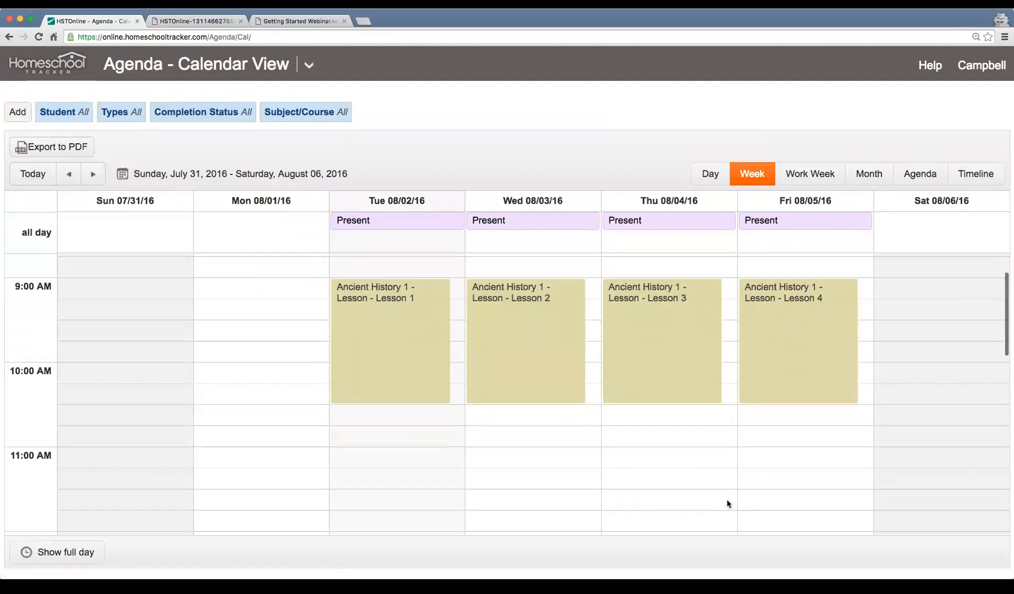
scroll(728, 502, up, 10)
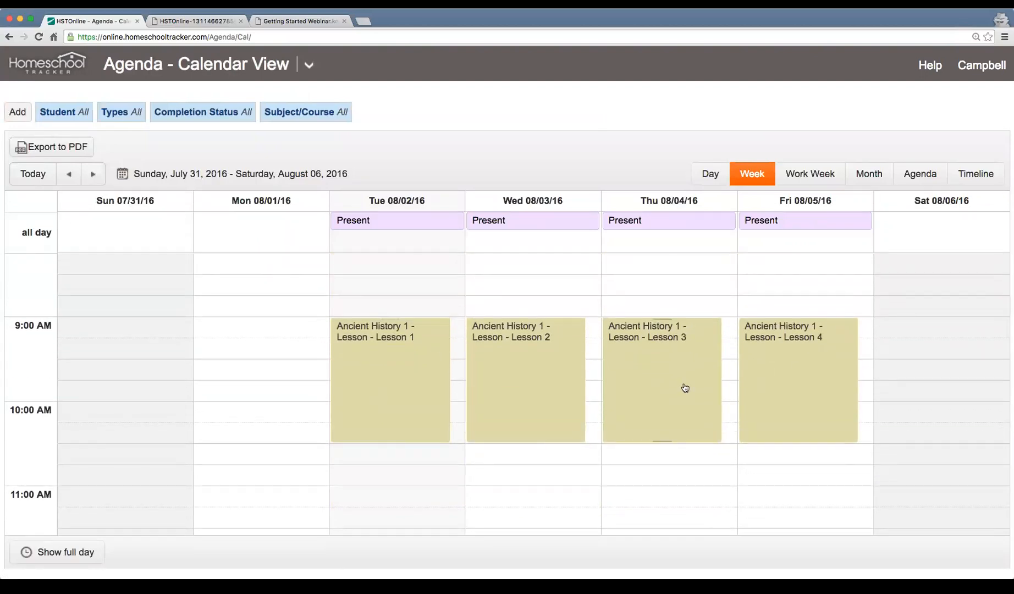
scroll(684, 387, down, 10)
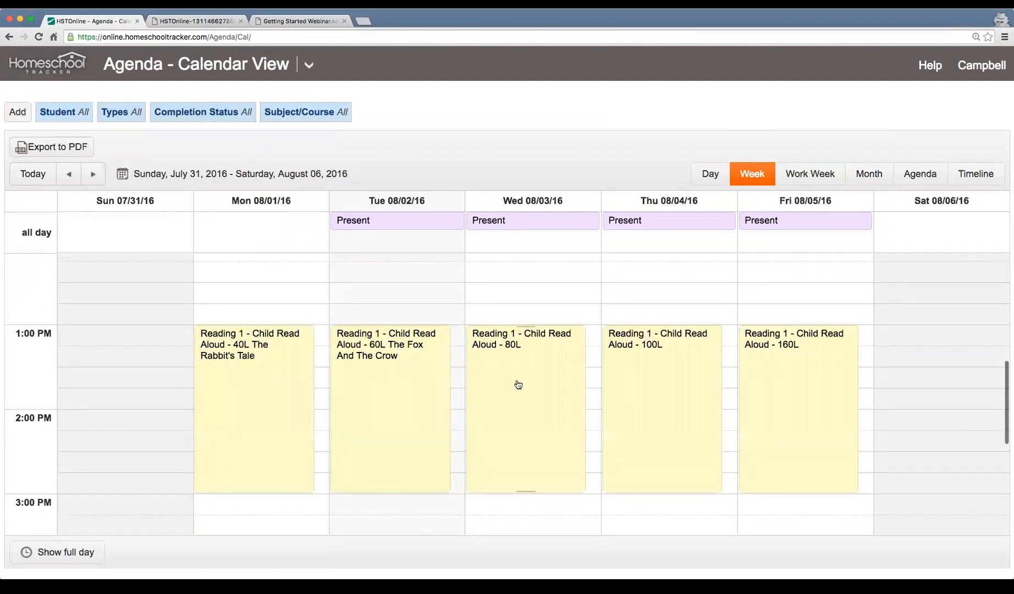
- Open the August 3 Reading 1 assignment (80L) for editing, try its Student completion option, and close it without saving
click(518, 384)
click(695, 363)
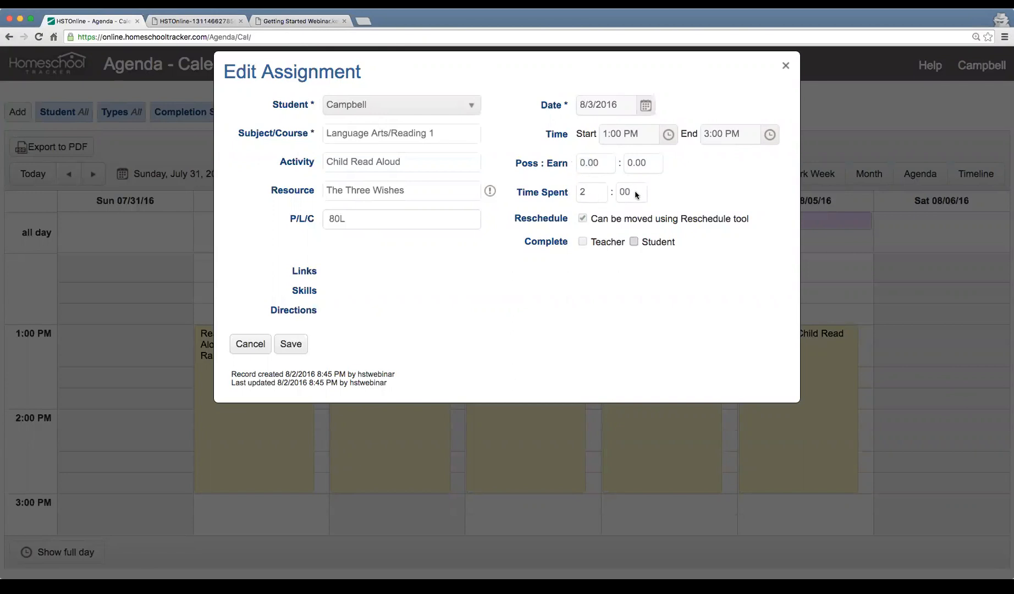
click(633, 245)
click(633, 242)
click(633, 242)
click(786, 67)
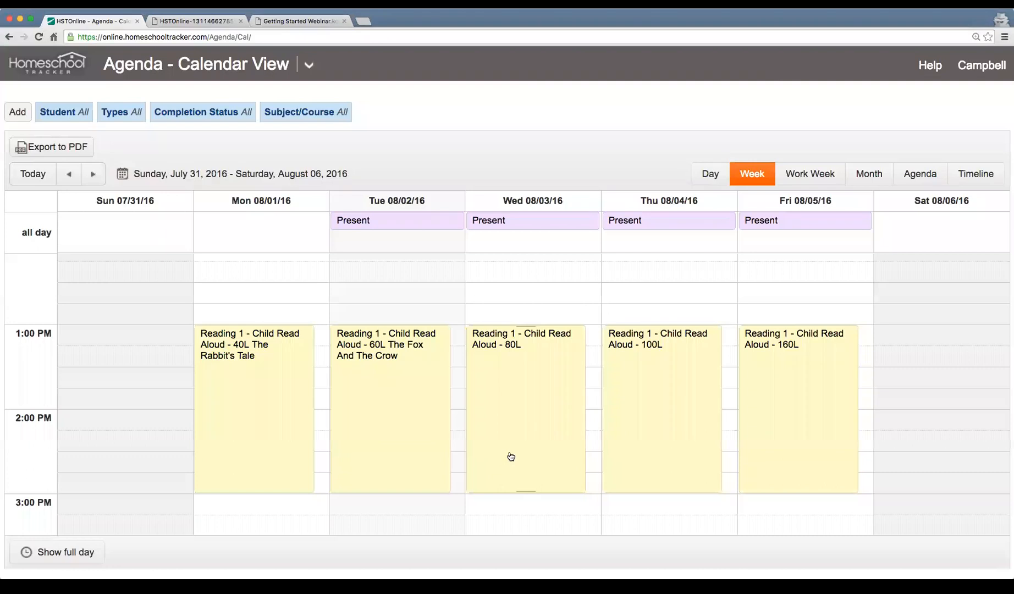
- Show the following week, August 7–13, in the student's calendar and look over its assignments
click(92, 174)
scroll(379, 351, down, 1)
scroll(377, 352, up, 5)
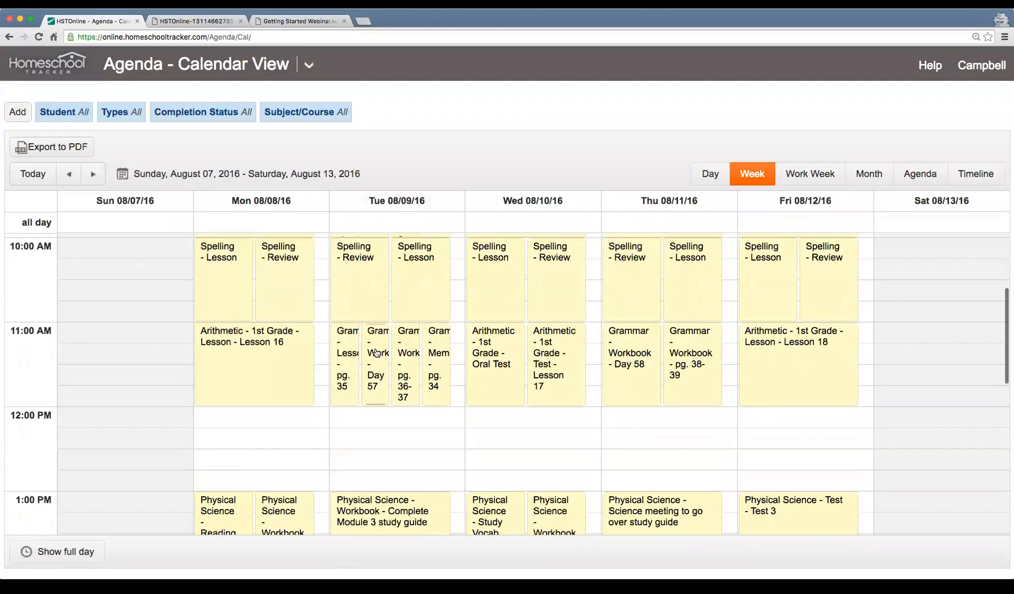
scroll(377, 352, up, 1)
scroll(377, 352, down, 2)
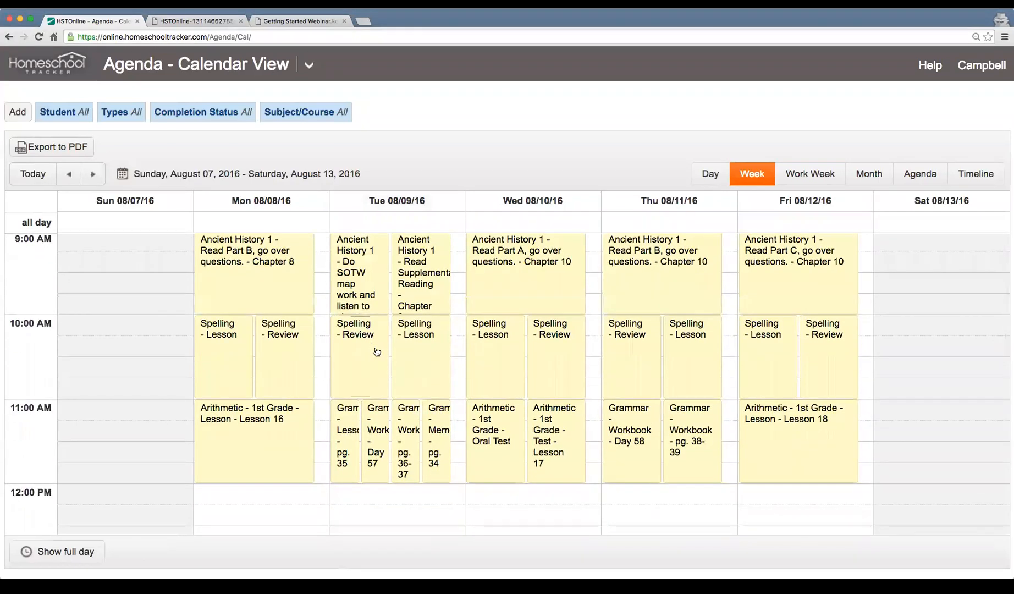
- Open the August 10 Ancient History 1 assignment for editing, try its Student completion option, and cancel the edit
click(529, 289)
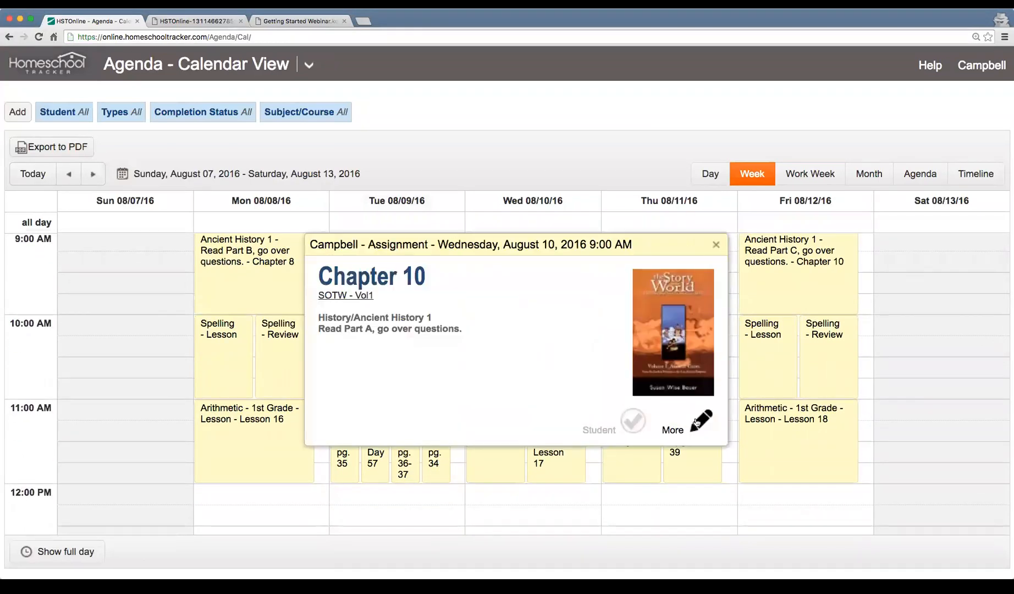
click(669, 416)
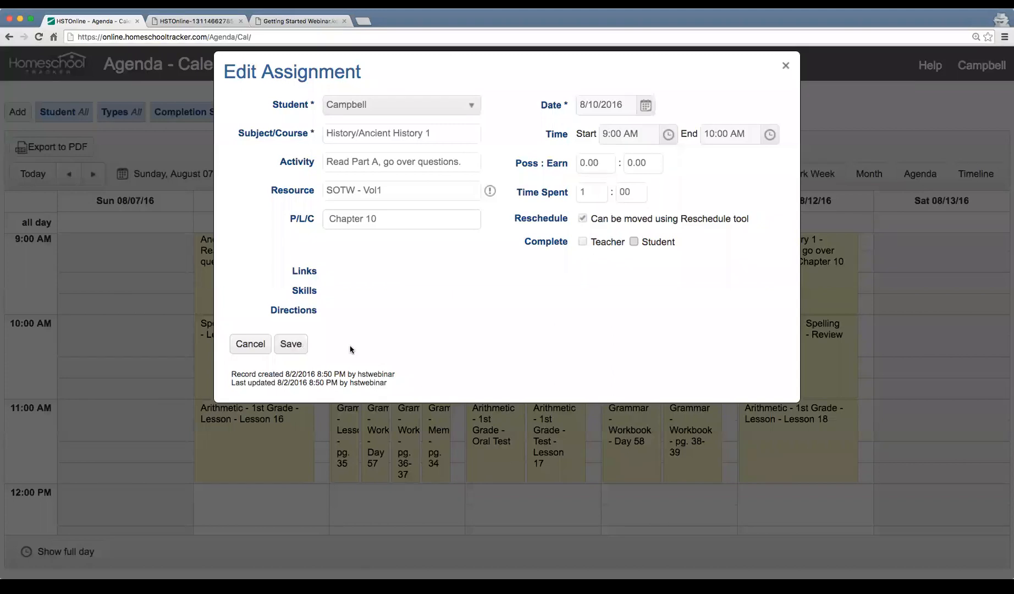
click(634, 242)
click(250, 345)
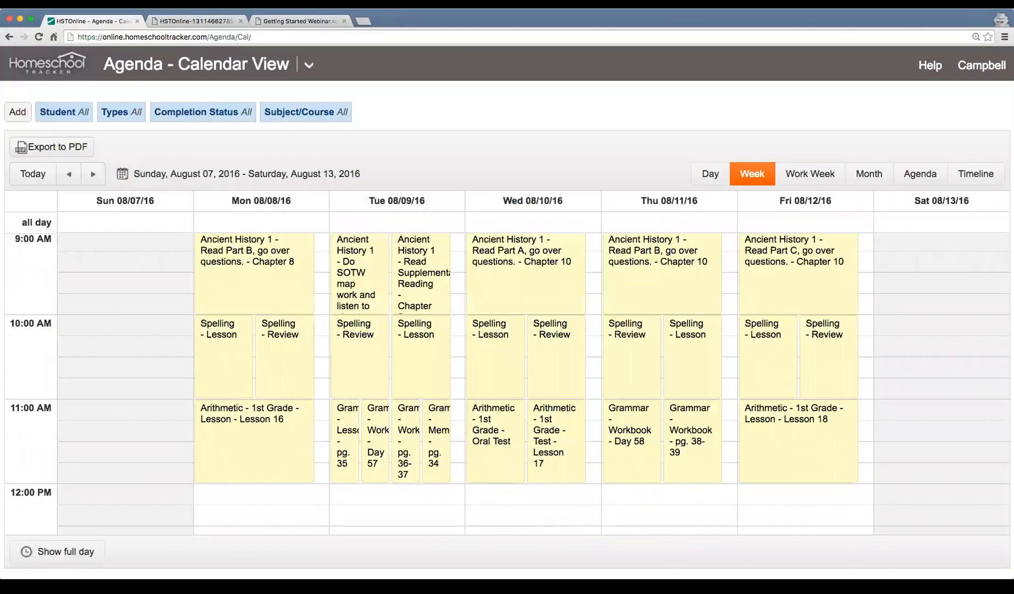
- Log out of the student's account and log back in with the main account's username and password
click(973, 69)
click(890, 86)
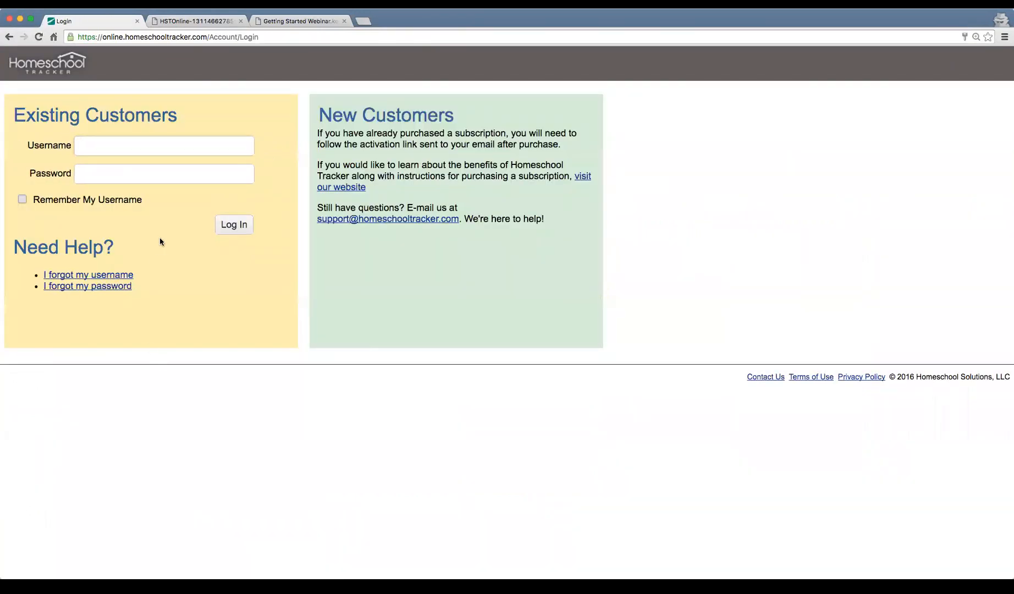
click(176, 149)
text(hstwebni)
key(BackSpace)
key(BackSpace)
text(inar)
key(Tab)
text(•••••••)
key(Return)
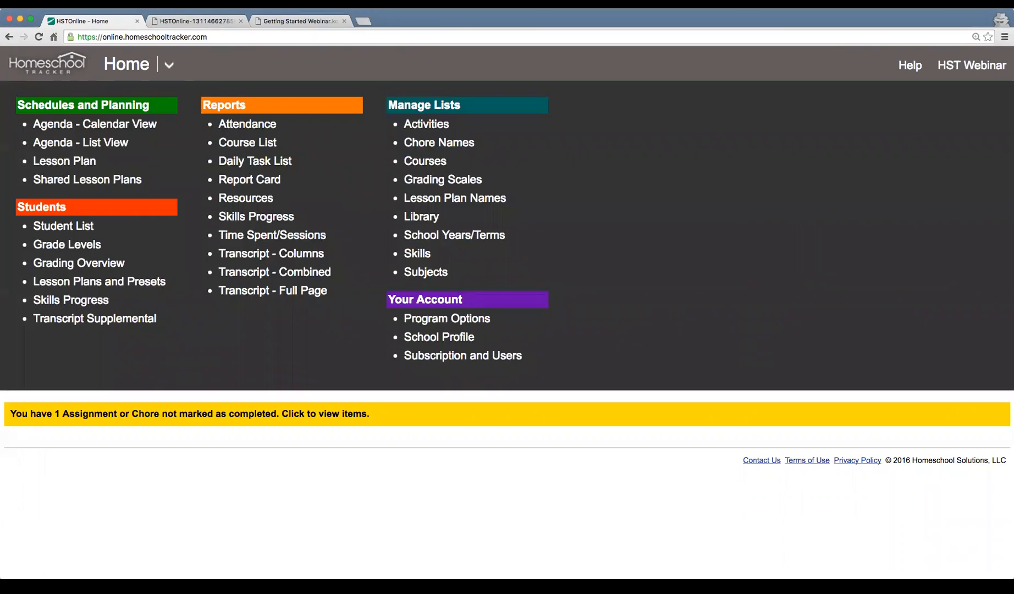
- Open the agenda in calendar view and examine the assignments scheduled for August 8–12
key(super+Tab)
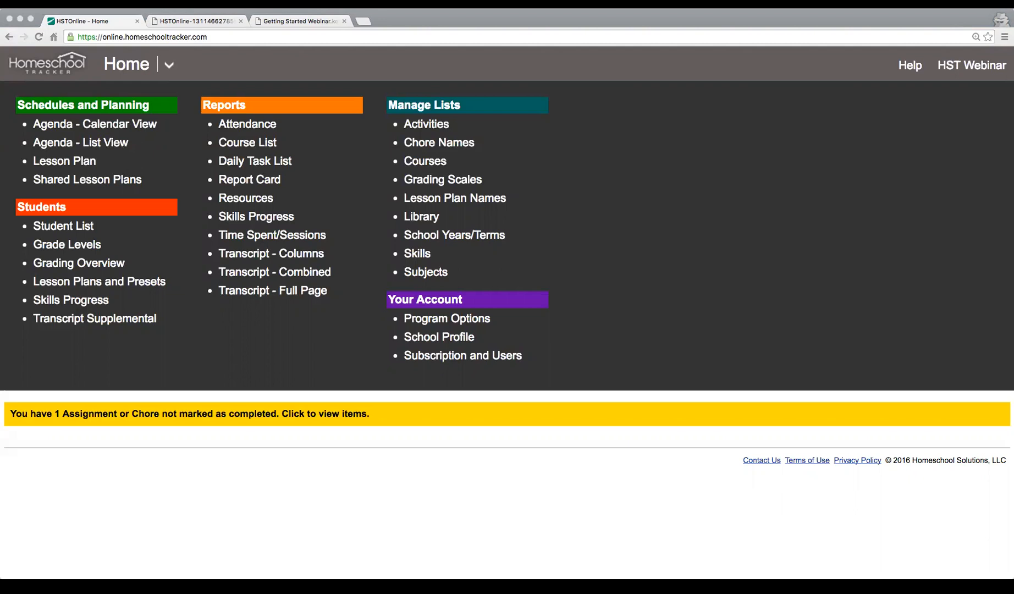
click(667, 412)
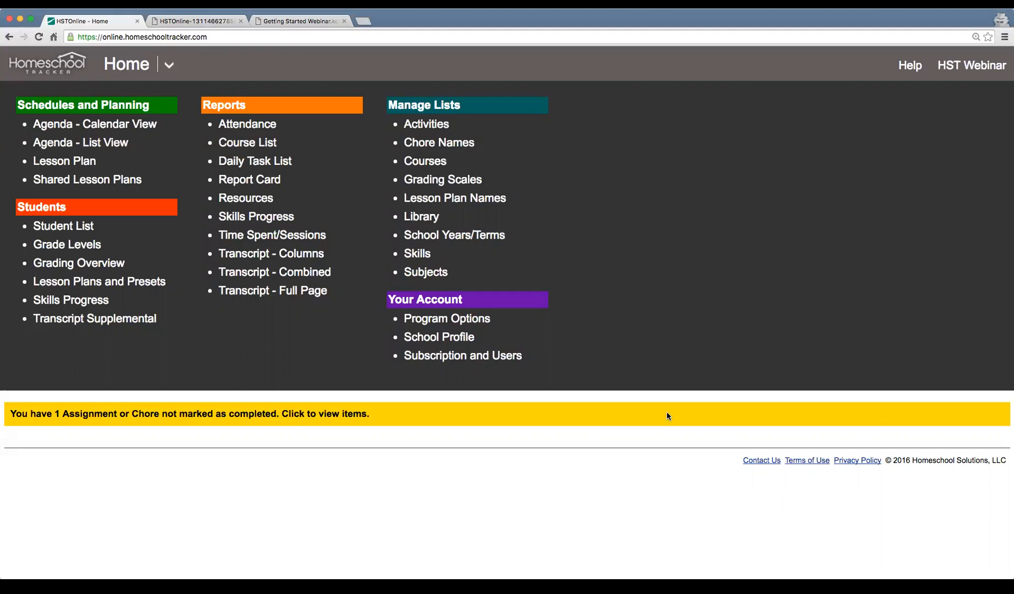
click(109, 127)
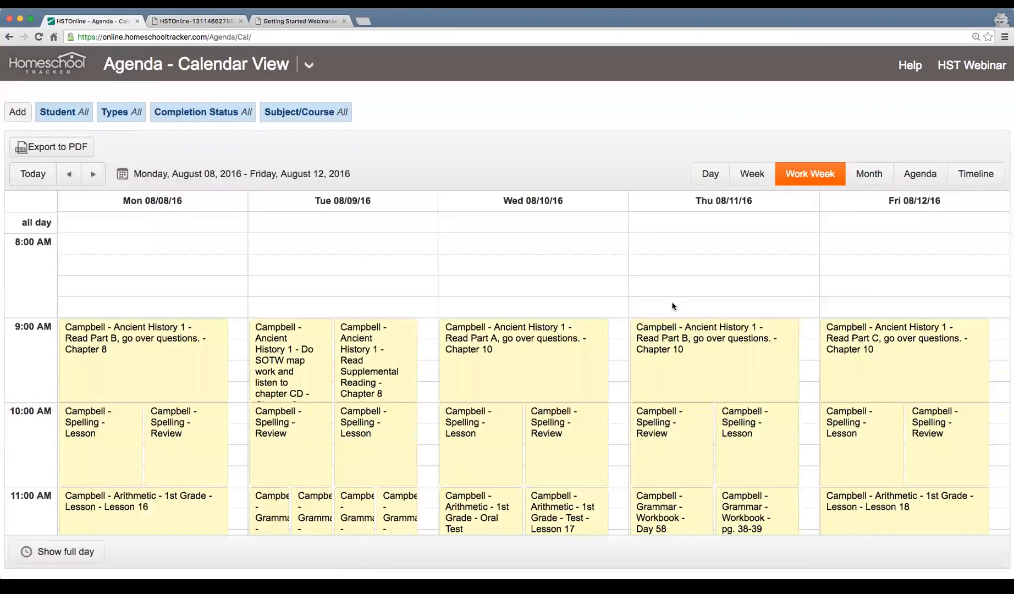
scroll(672, 307, down, 3)
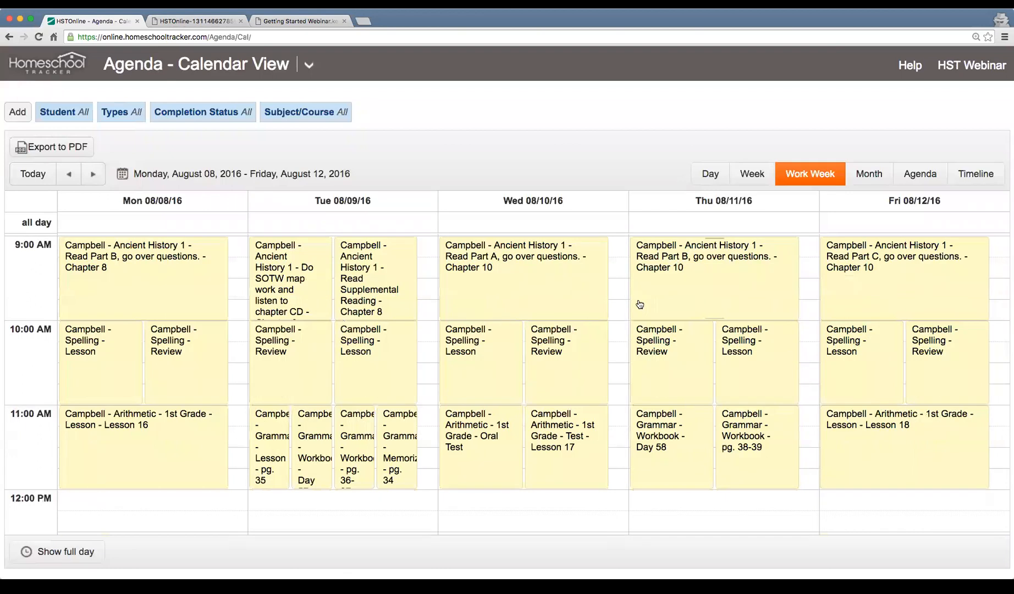
scroll(640, 304, down, 5)
scroll(636, 309, up, 5)
scroll(636, 309, down, 5)
scroll(636, 309, down, 4)
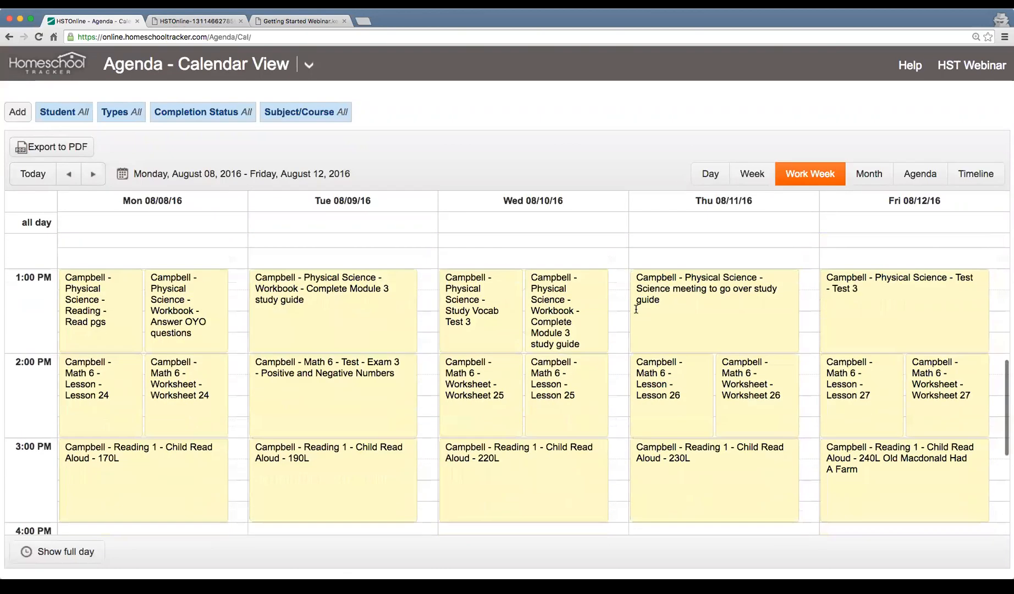
scroll(633, 312, up, 5)
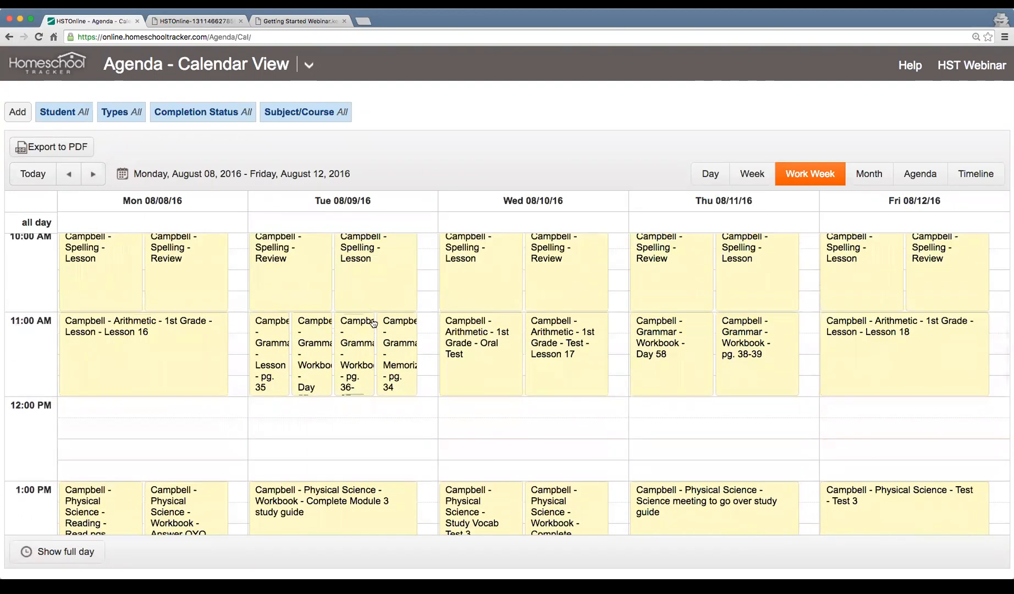
drag(143, 352, 167, 375)
scroll(158, 379, up, 3)
scroll(160, 379, up, 1)
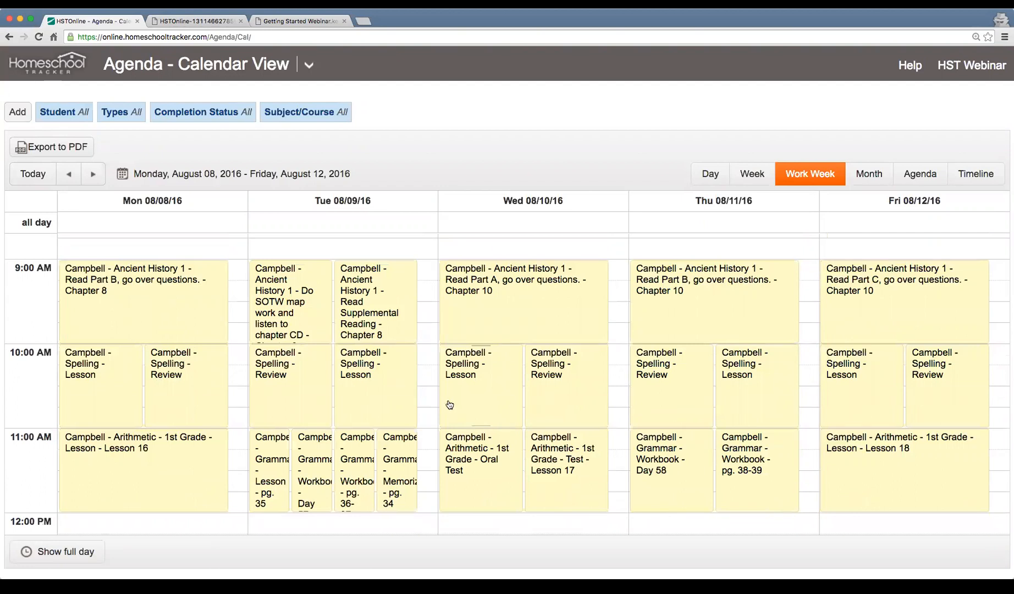
scroll(448, 407, down, 5)
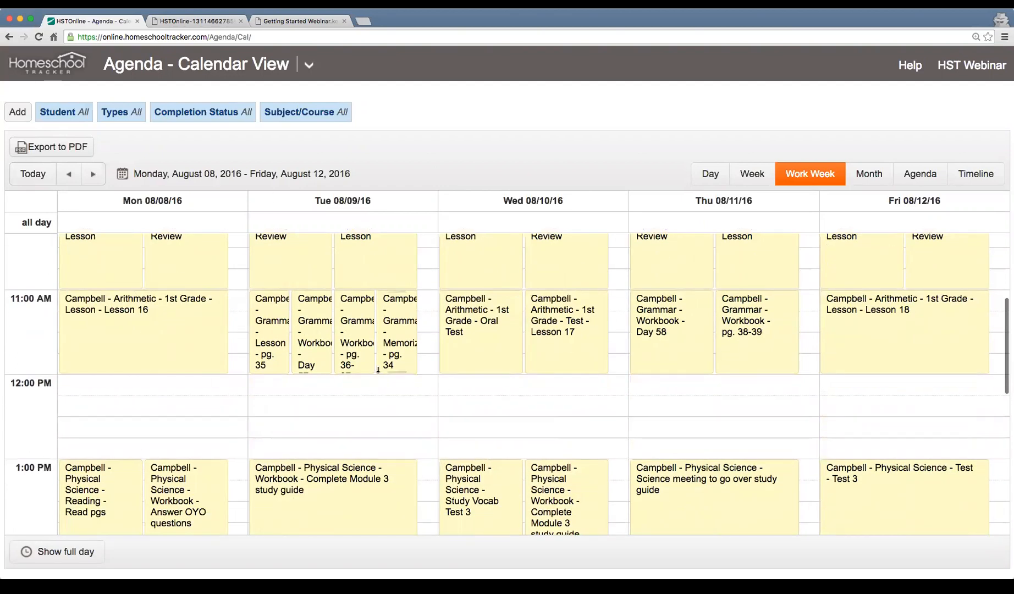
scroll(378, 374, up, 3)
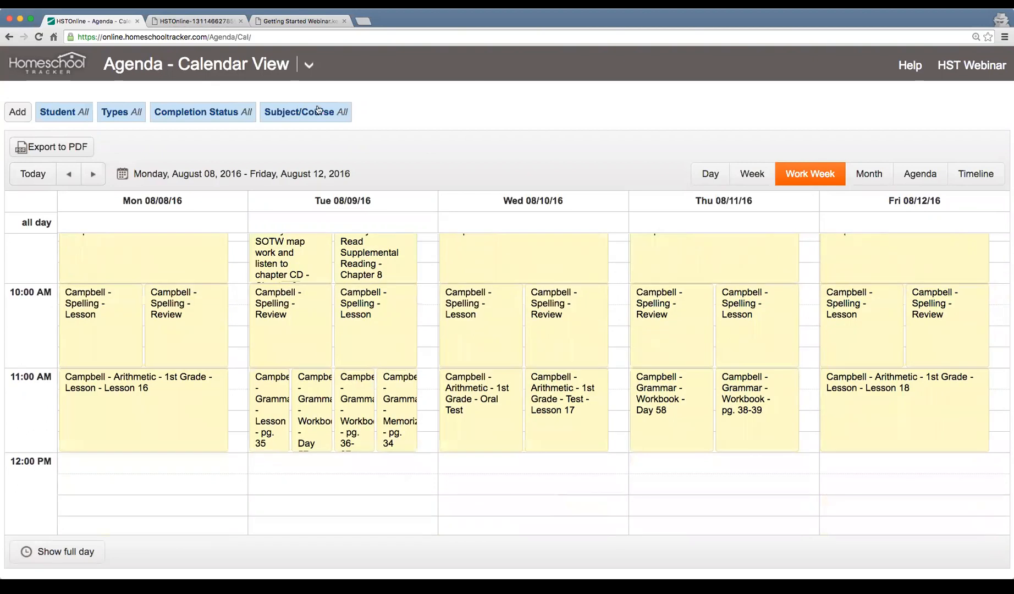
- Switch the agenda to list view, set its date range to Next Week, and look through the listed assignments
click(309, 64)
click(107, 145)
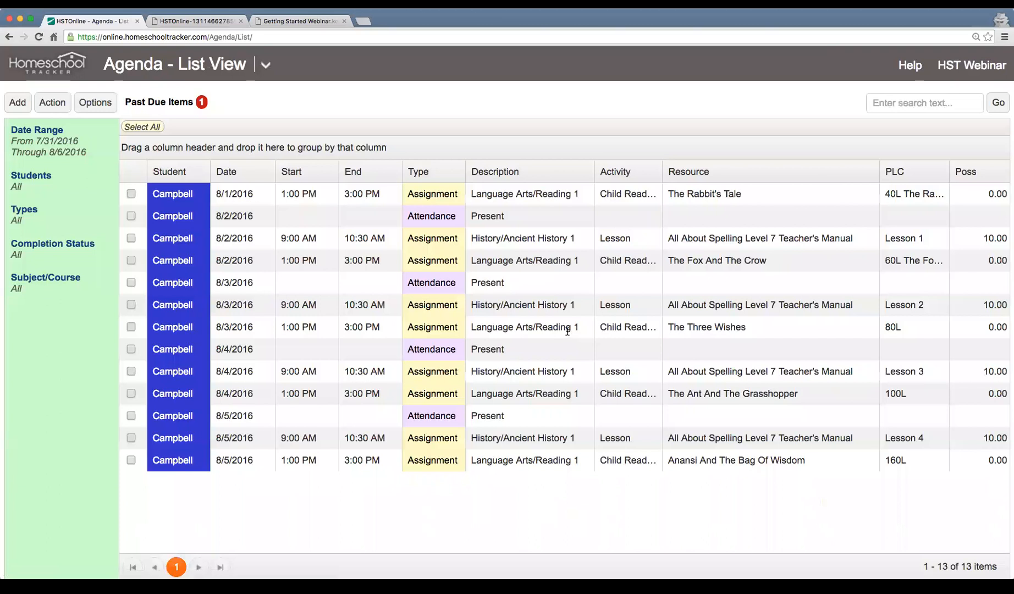
click(37, 141)
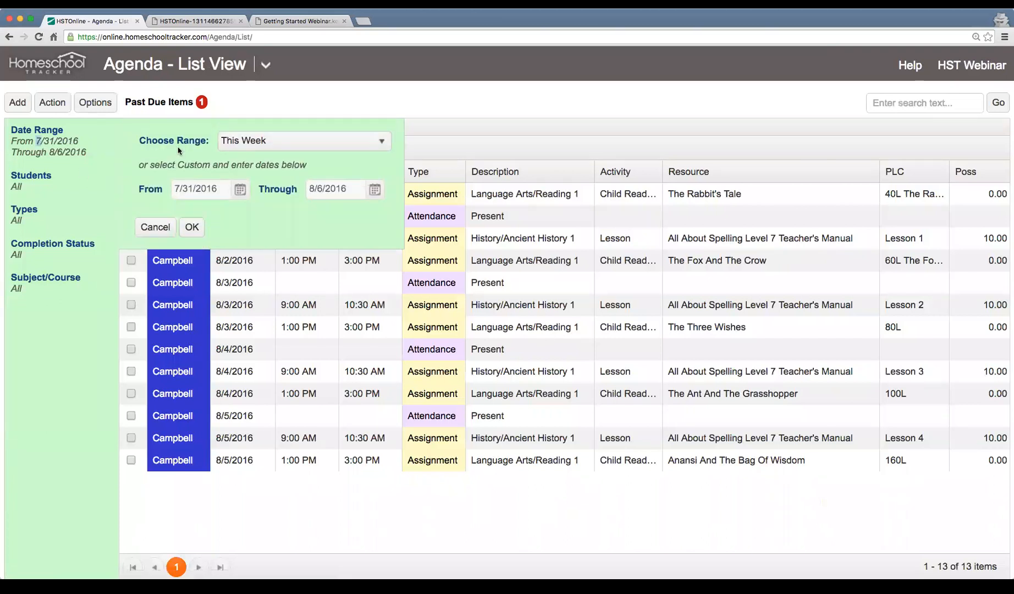
click(339, 144)
click(283, 291)
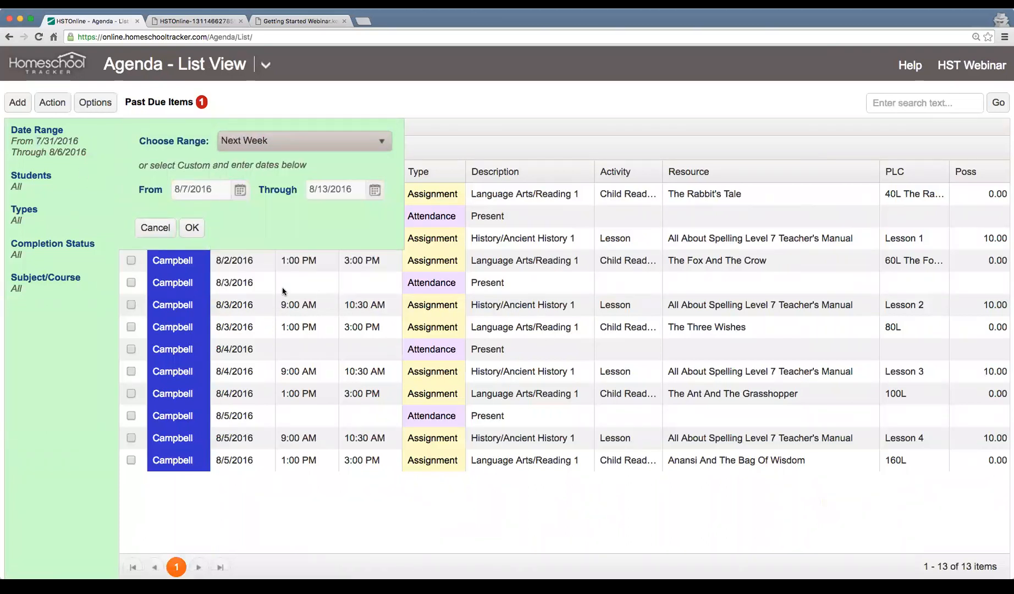
click(192, 227)
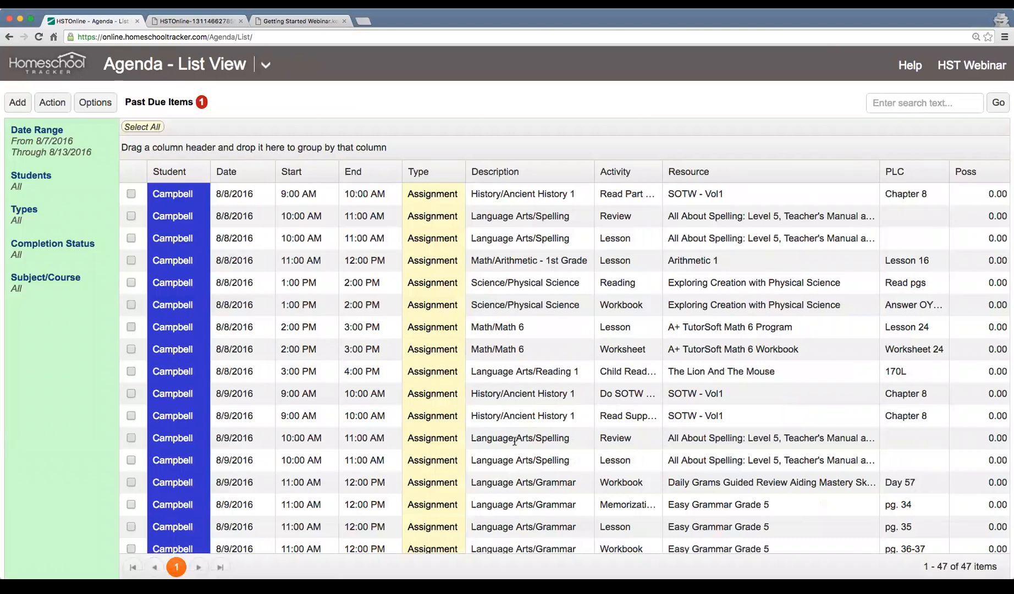
scroll(514, 444, down, 10)
scroll(514, 444, up, 10)
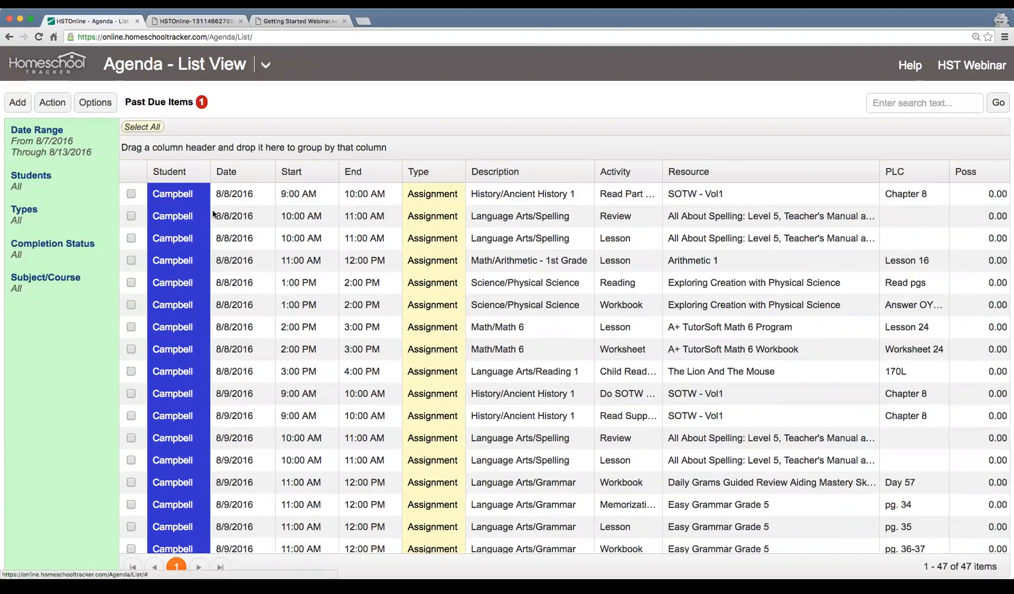
- Select all listed assignments, start rescheduling them with a start date of 8/9/2016, and continue to the preview
click(164, 132)
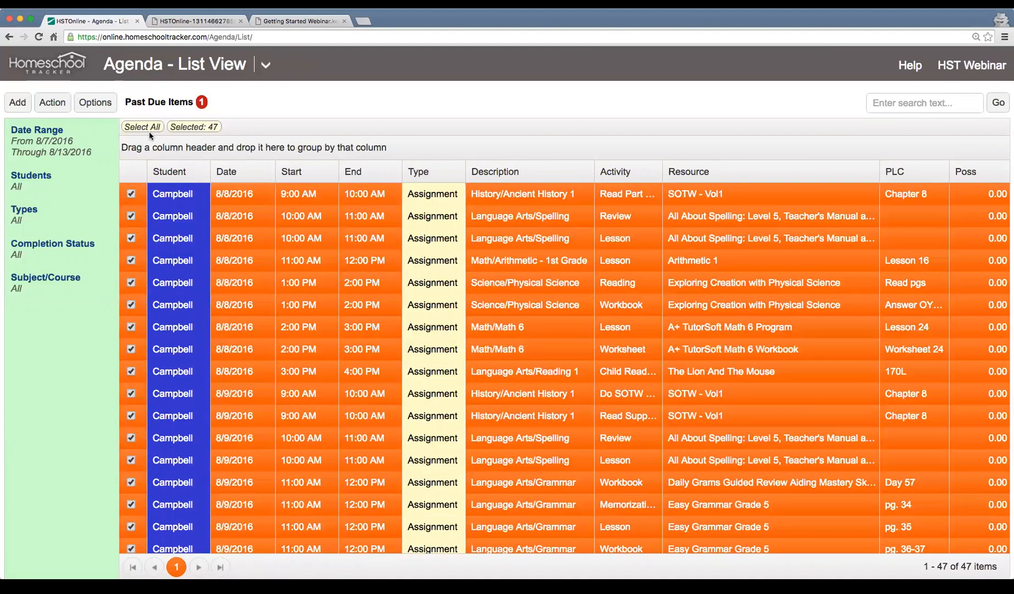
click(52, 103)
click(114, 279)
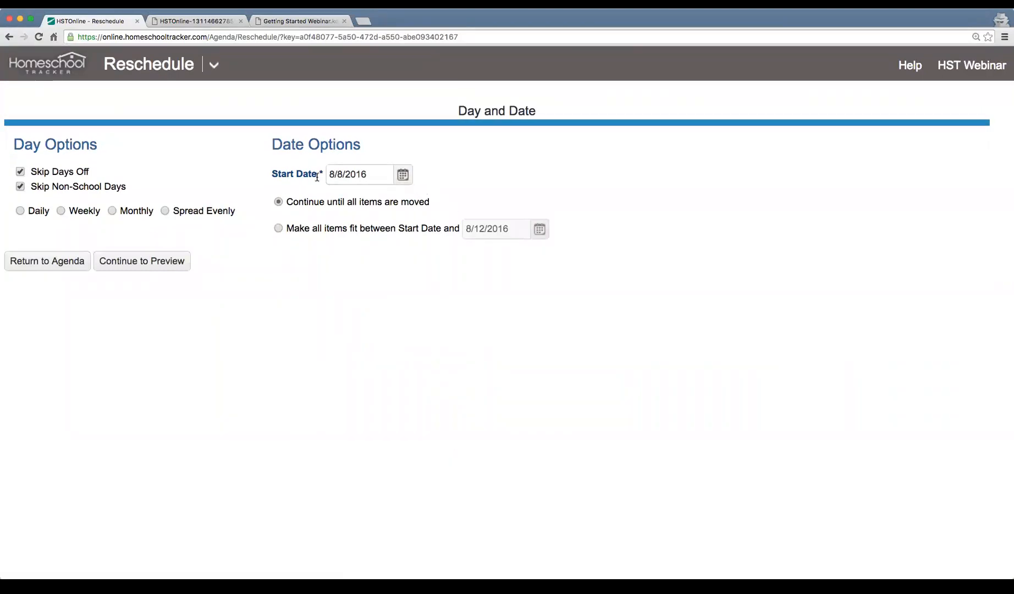
click(401, 176)
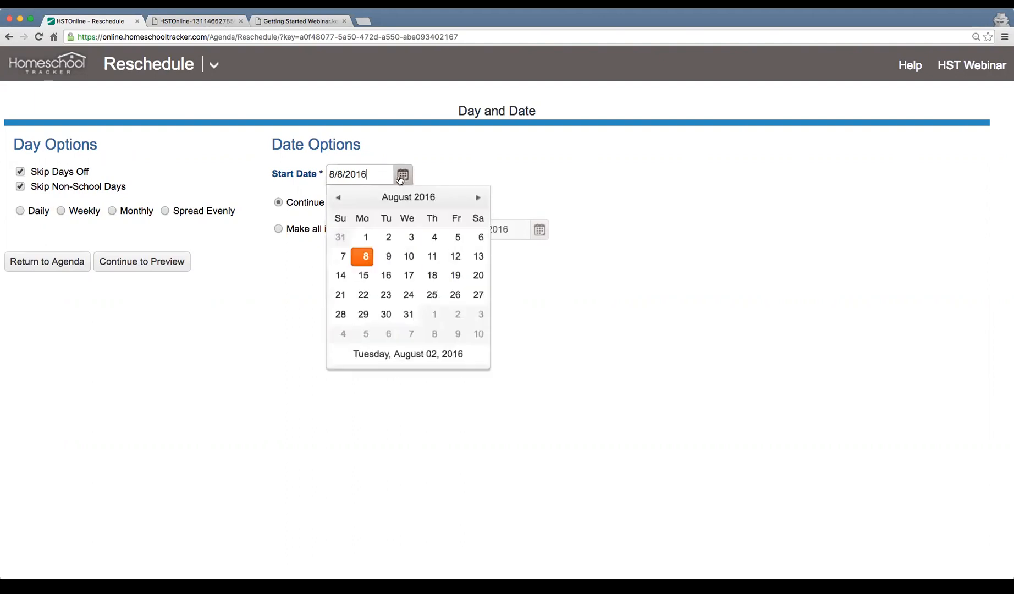
click(388, 261)
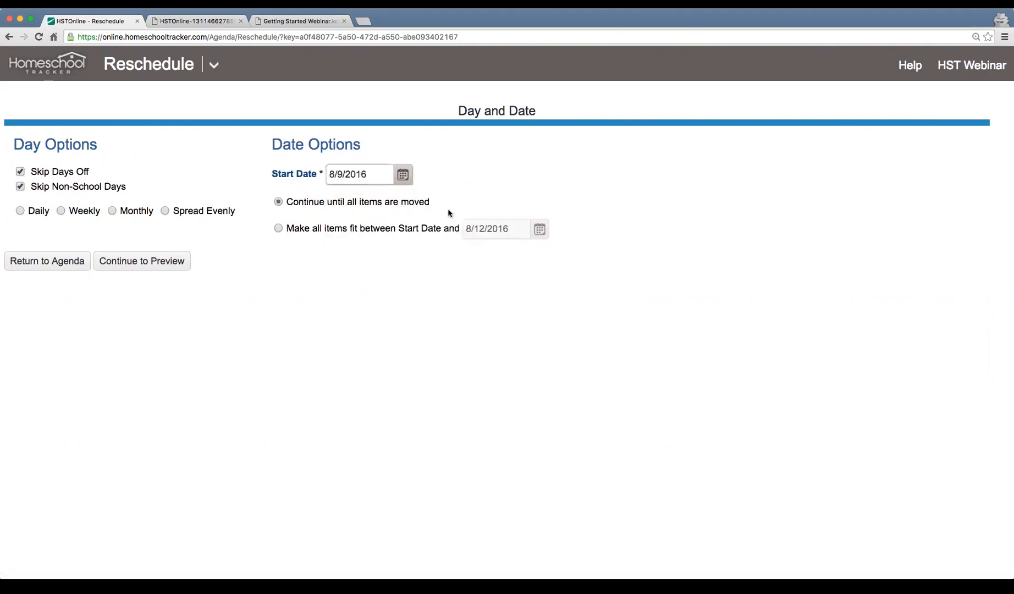
click(142, 260)
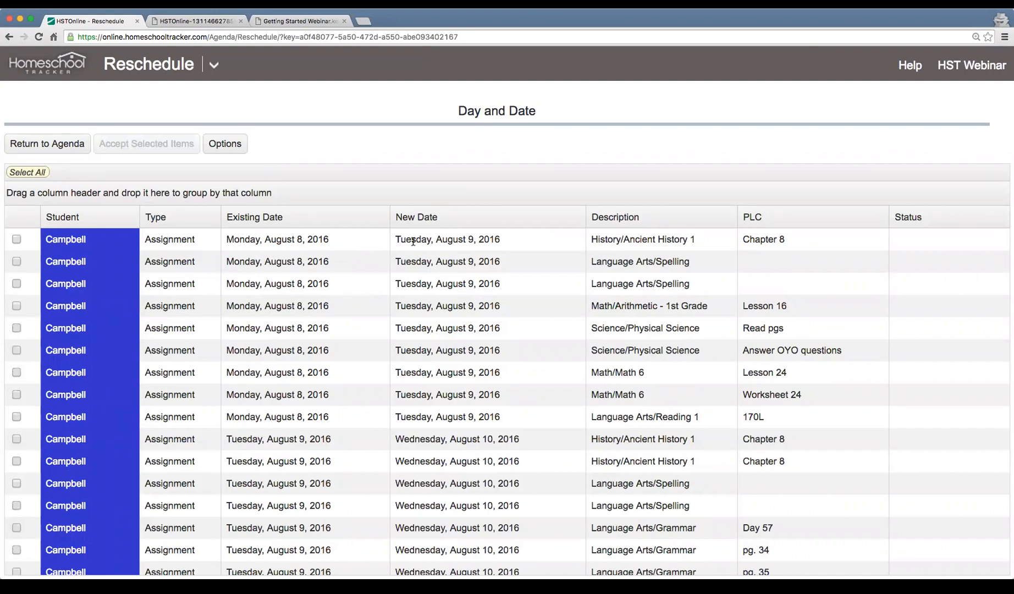
- Look through the reschedule preview, select all its items, and accept them to apply the new dates
scroll(402, 321, down, 3)
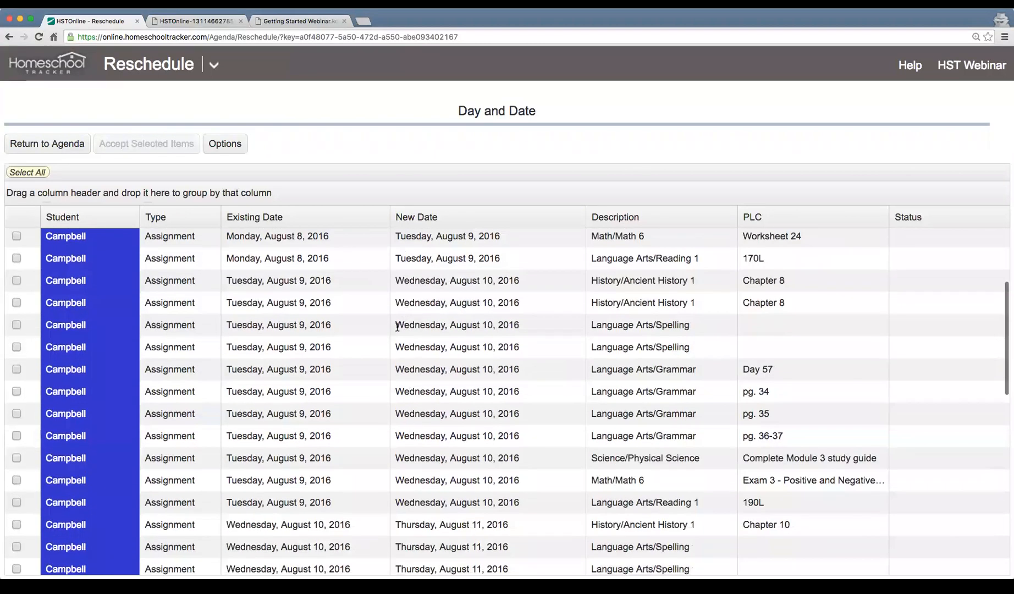
scroll(415, 387, down, 3)
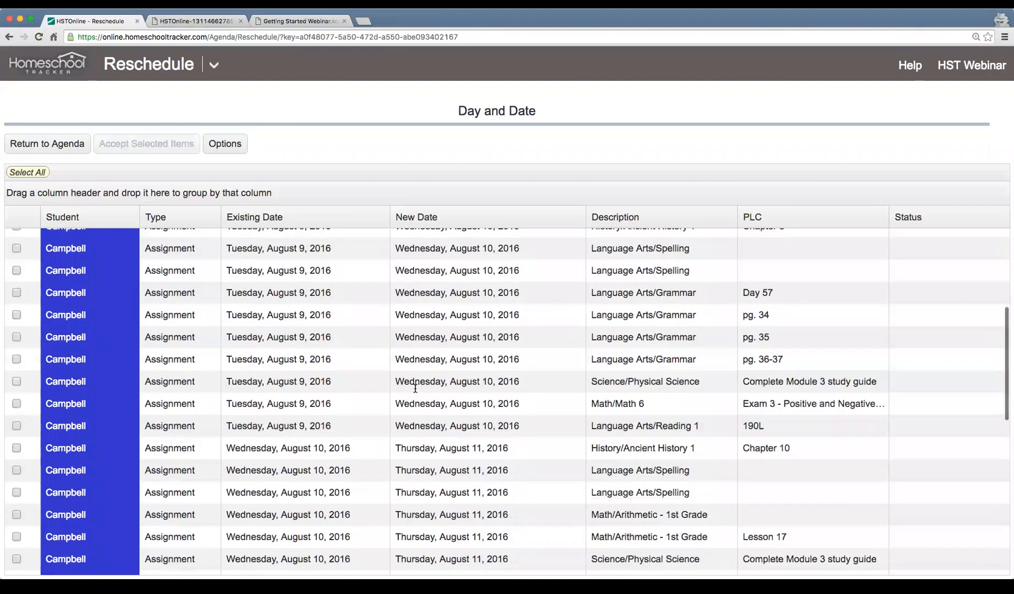
click(22, 173)
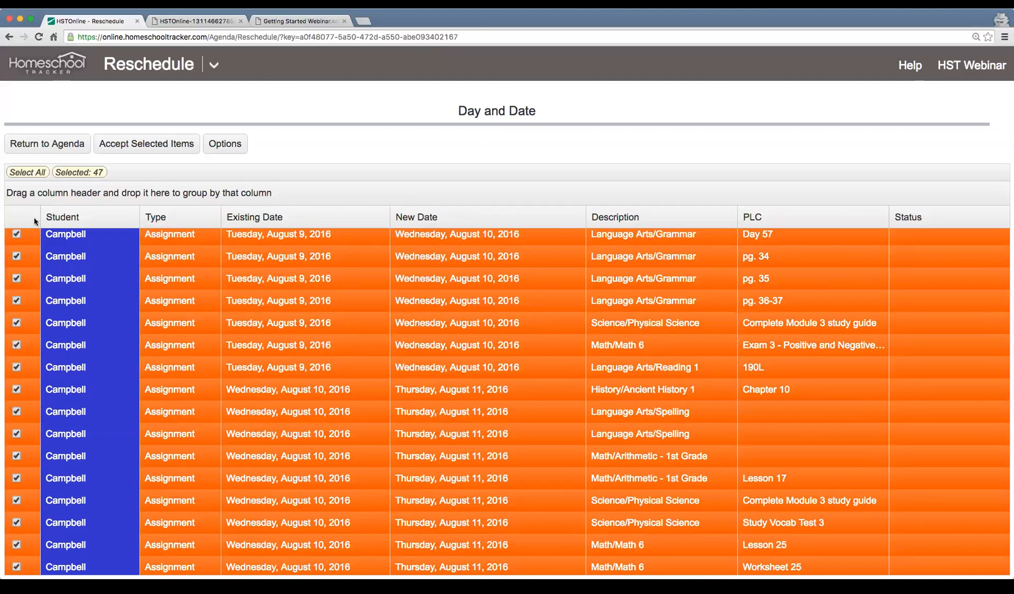
click(150, 145)
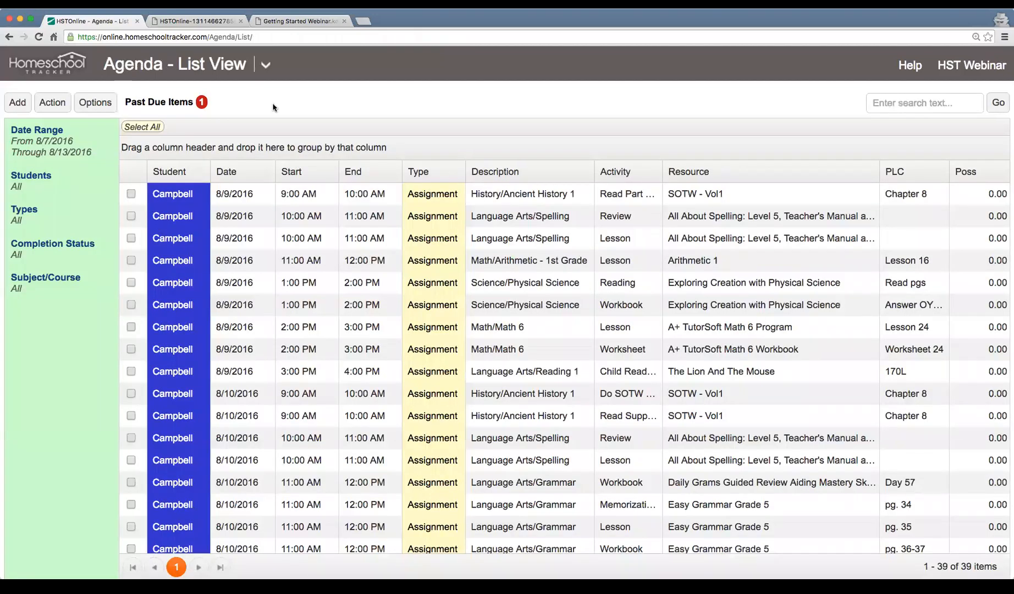
- Open the agenda in calendar view and examine the rescheduled assignments for August 8–12 and August 15–19
click(266, 64)
click(68, 125)
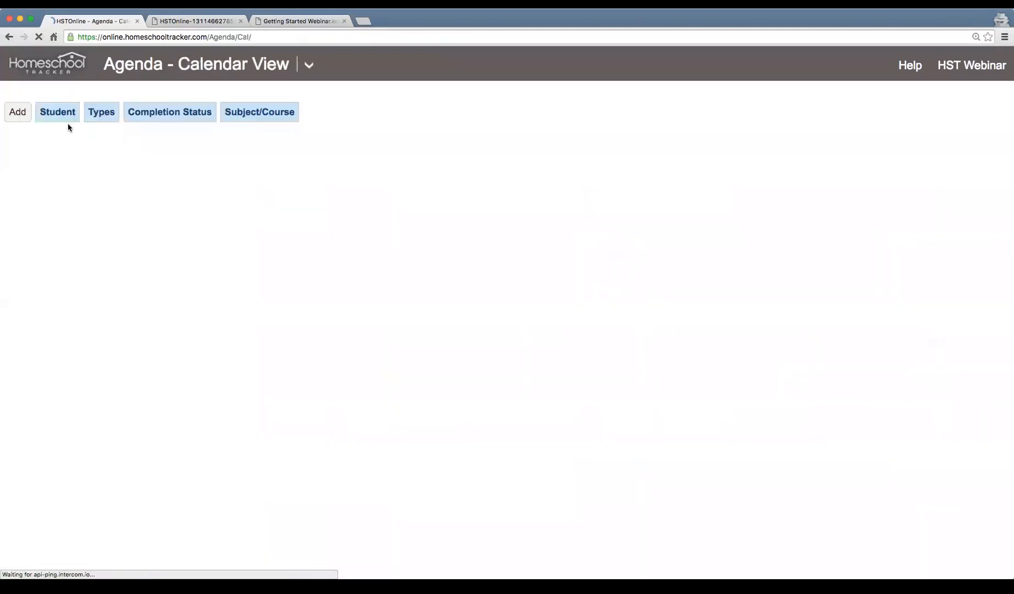
scroll(382, 435, down, 2)
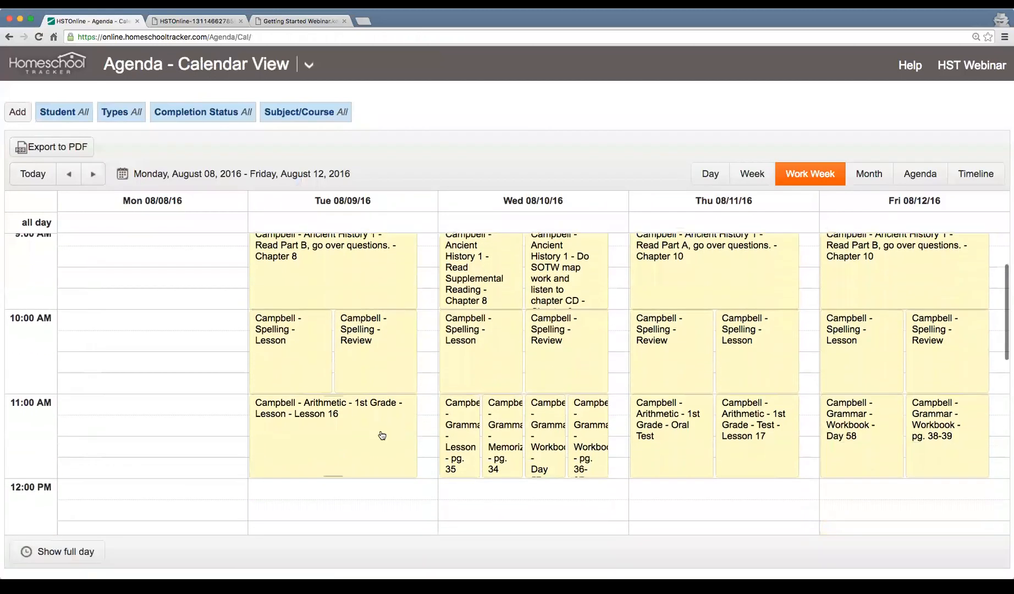
scroll(137, 294, up, 1)
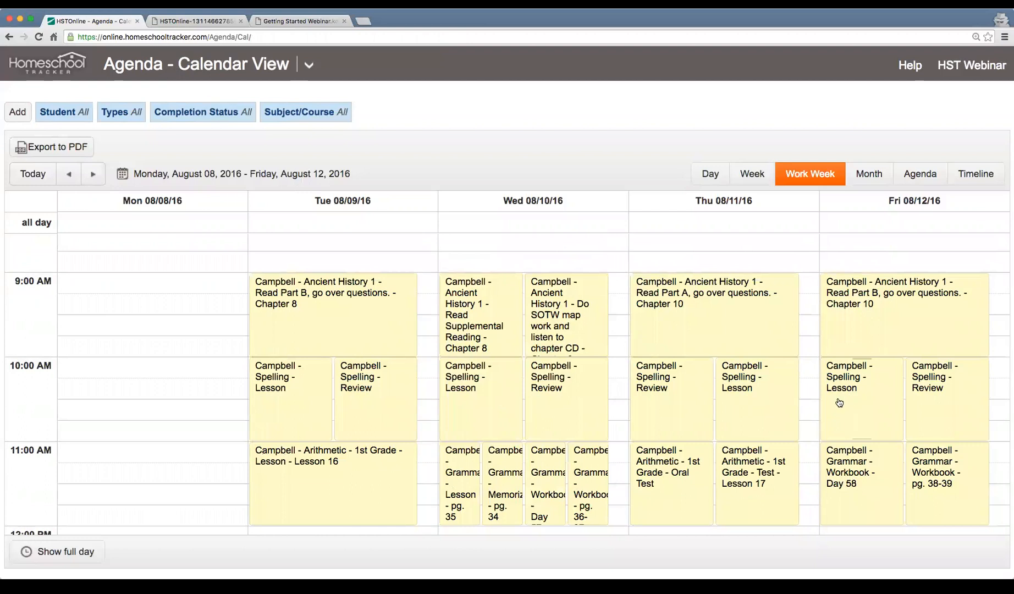
scroll(839, 403, down, 1)
click(94, 175)
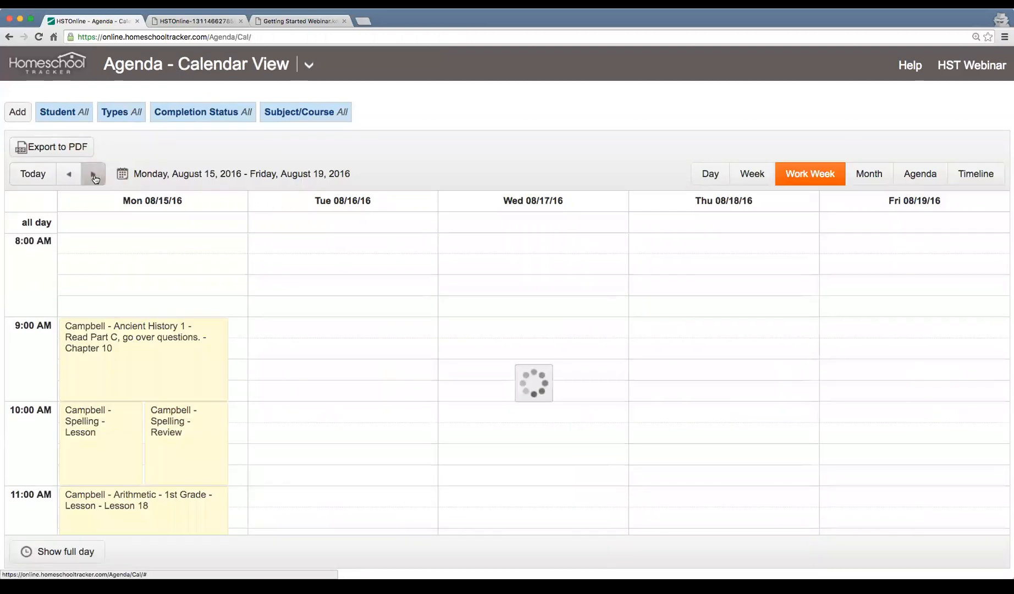
scroll(116, 399, down, 2)
scroll(124, 300, up, 2)
scroll(124, 297, down, 3)
scroll(124, 297, down, 4)
scroll(130, 304, up, 1)
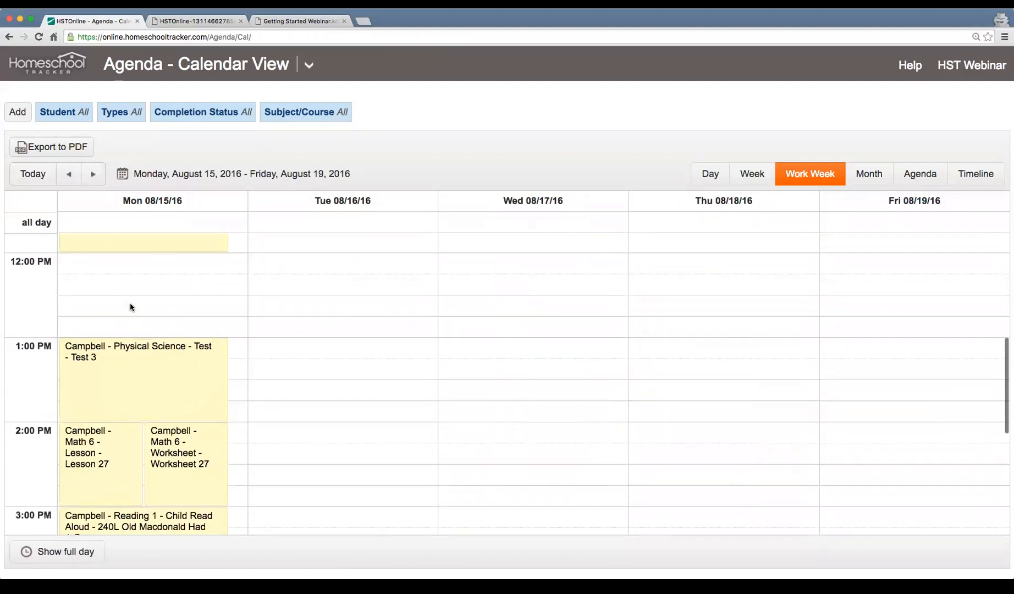
- Return the calendar to August 8–12 and look through each day's assignments across the week
click(68, 173)
scroll(242, 378, down, 3)
scroll(335, 397, up, 1)
scroll(335, 397, up, 4)
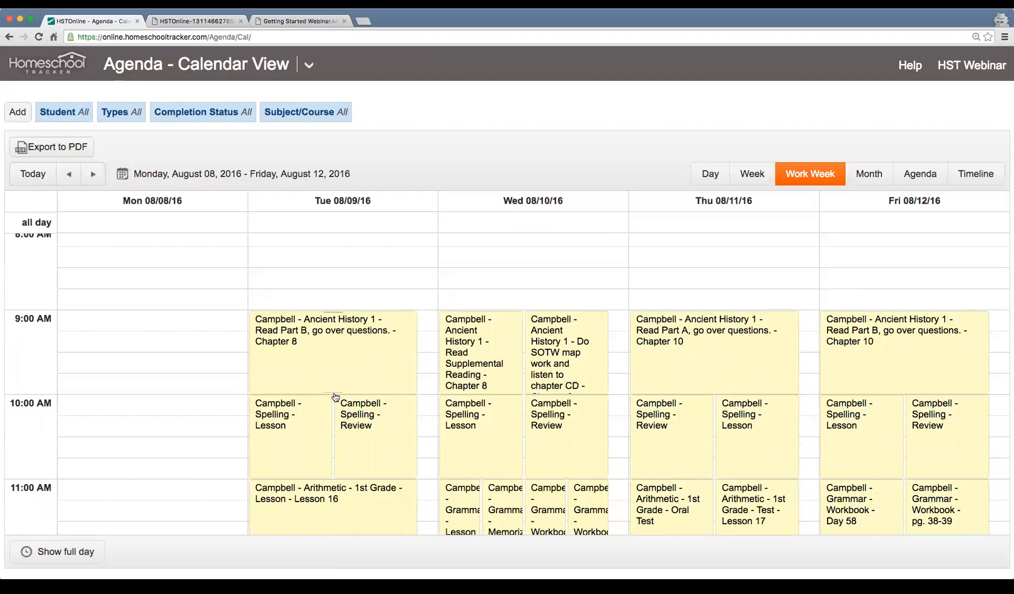
scroll(335, 397, down, 1)
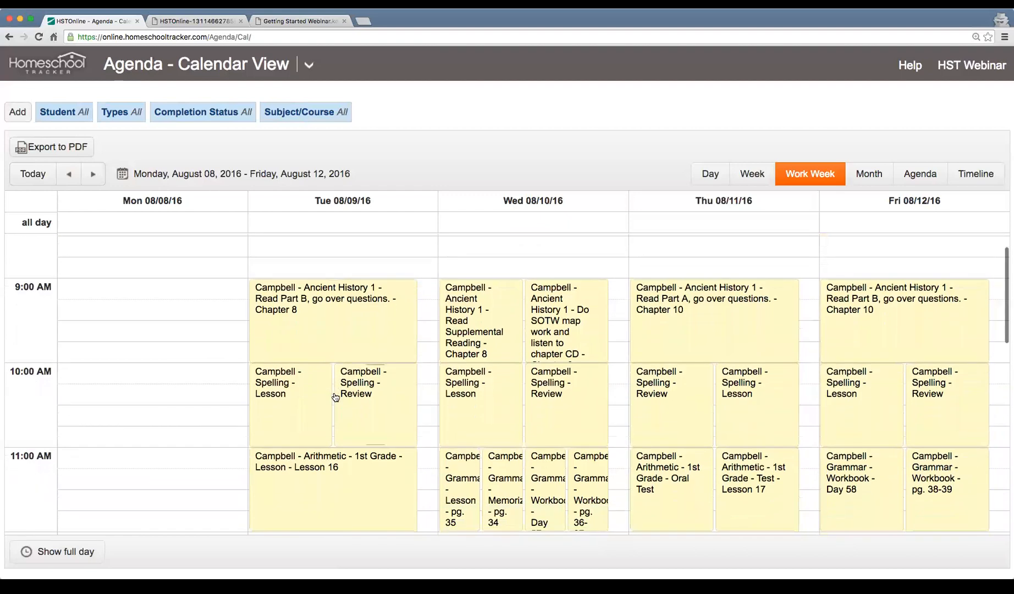
scroll(336, 397, down, 1)
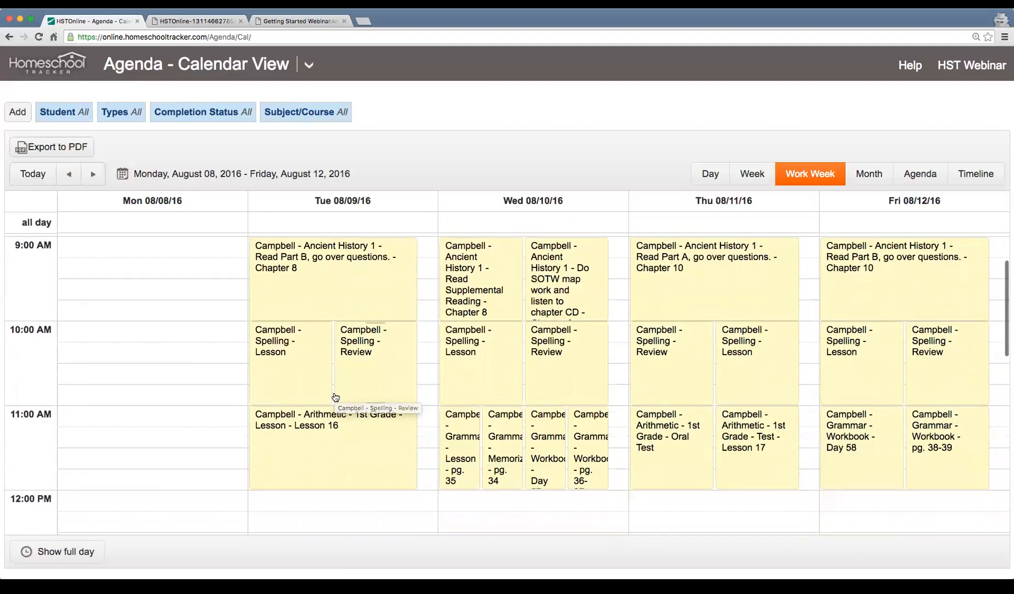
scroll(388, 383, up, 1)
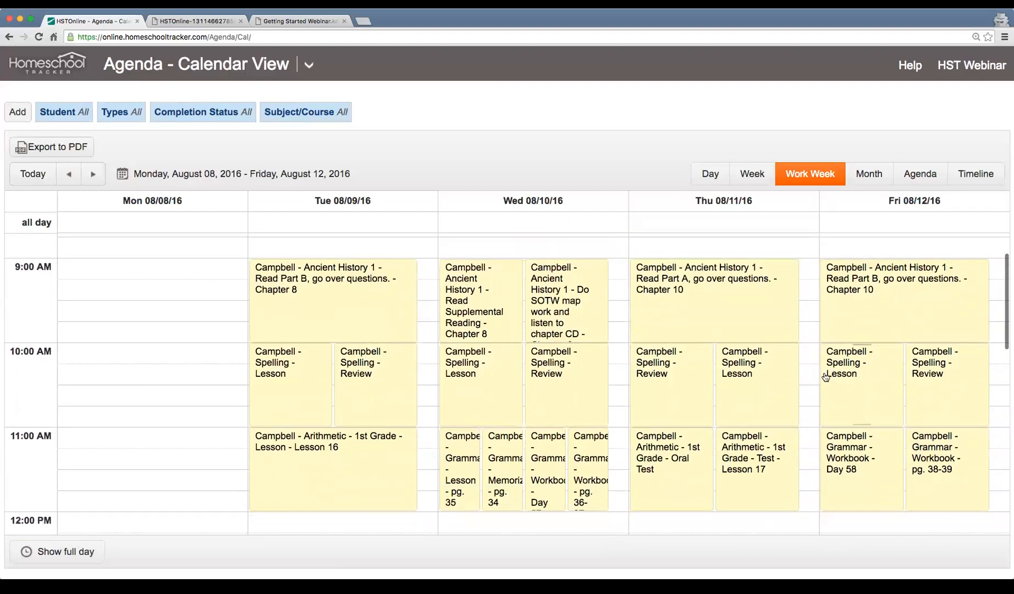
scroll(242, 390, down, 1)
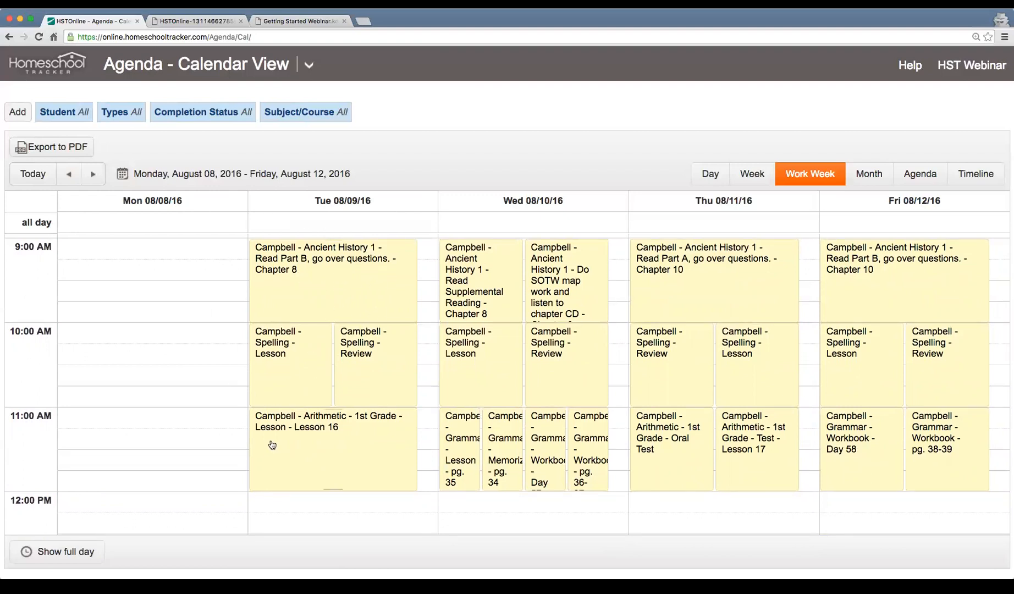
scroll(272, 445, down, 8)
scroll(272, 445, up, 8)
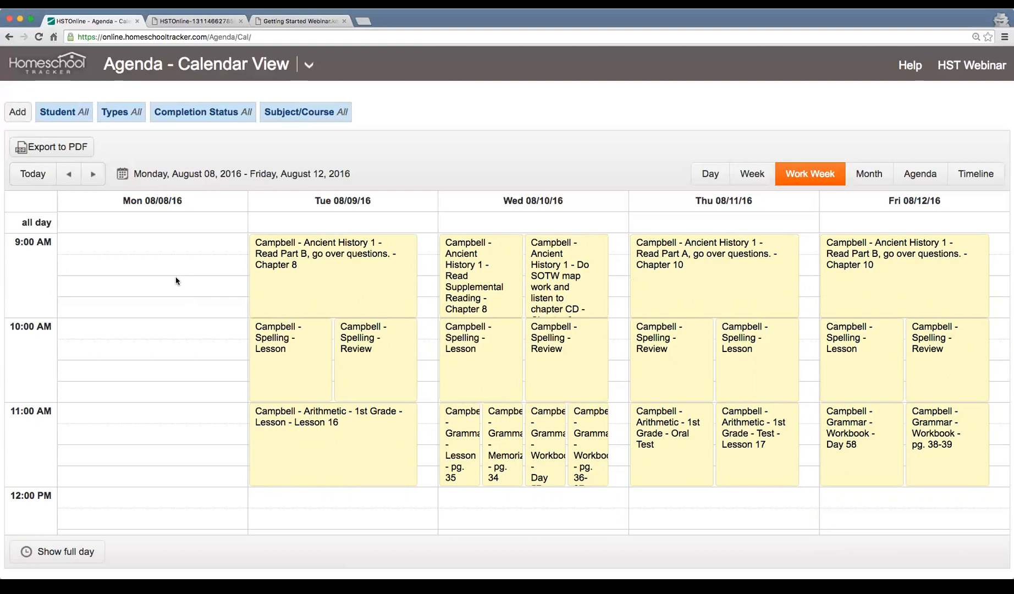
- In the agenda list view, select every 8/9/2016 assignment, reschedule them with a start date of 8/10/2016, and continue to the preview
click(309, 65)
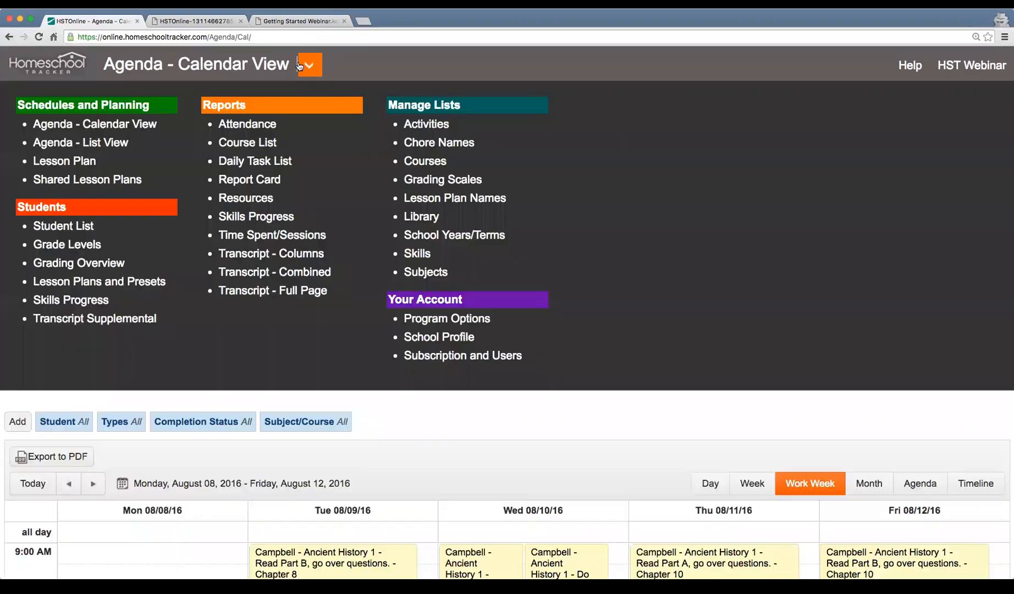
click(81, 142)
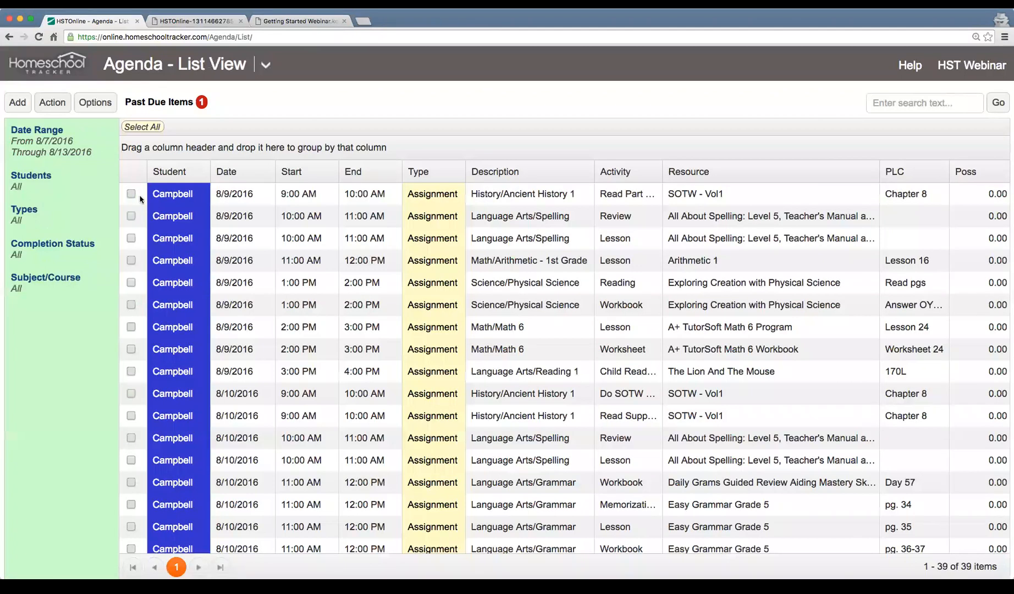
click(131, 194)
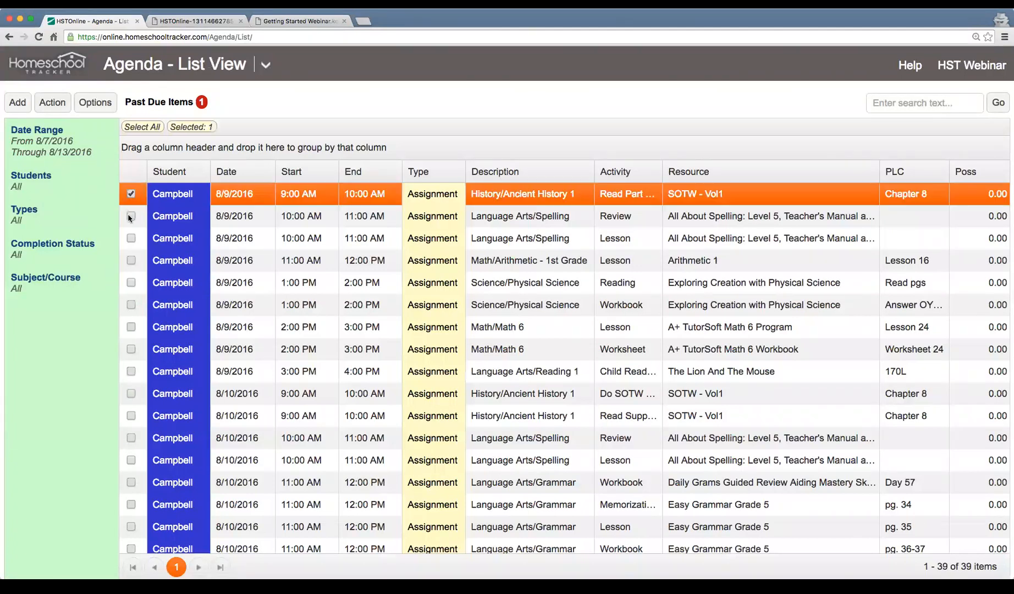
click(131, 216)
click(131, 238)
click(131, 260)
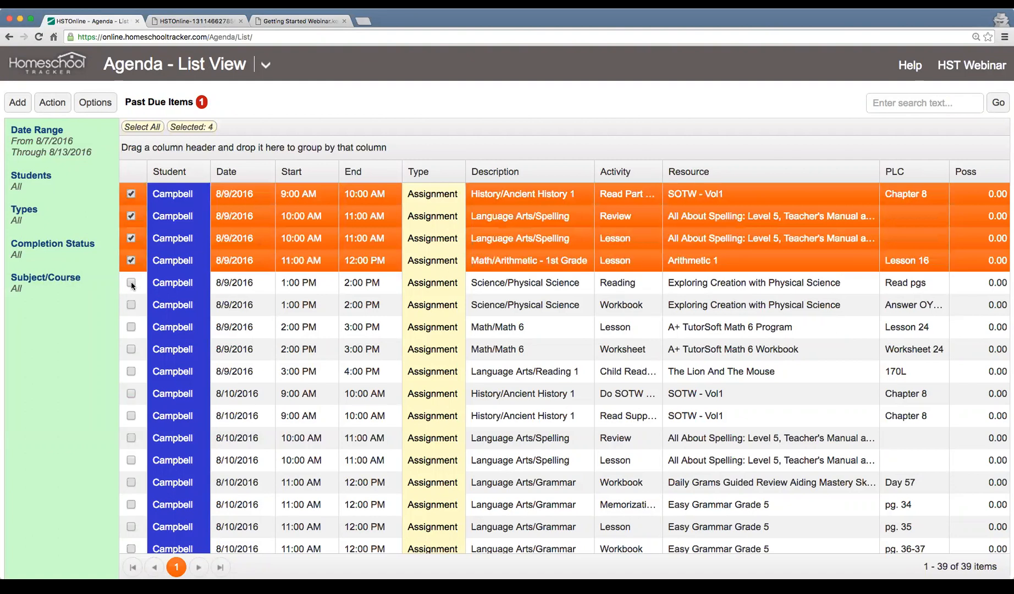
click(131, 284)
click(131, 306)
click(131, 327)
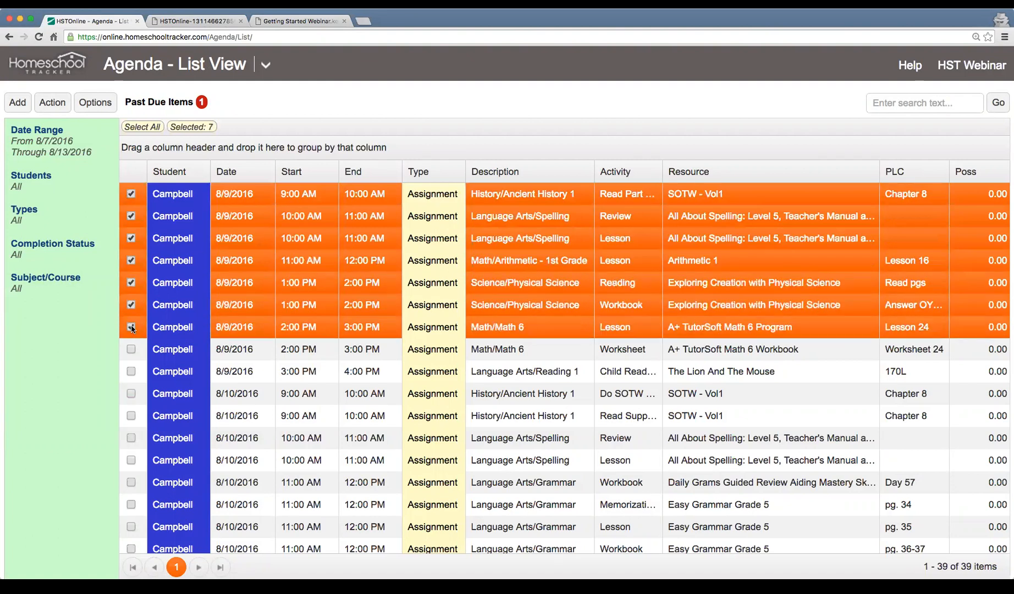
click(131, 349)
click(131, 372)
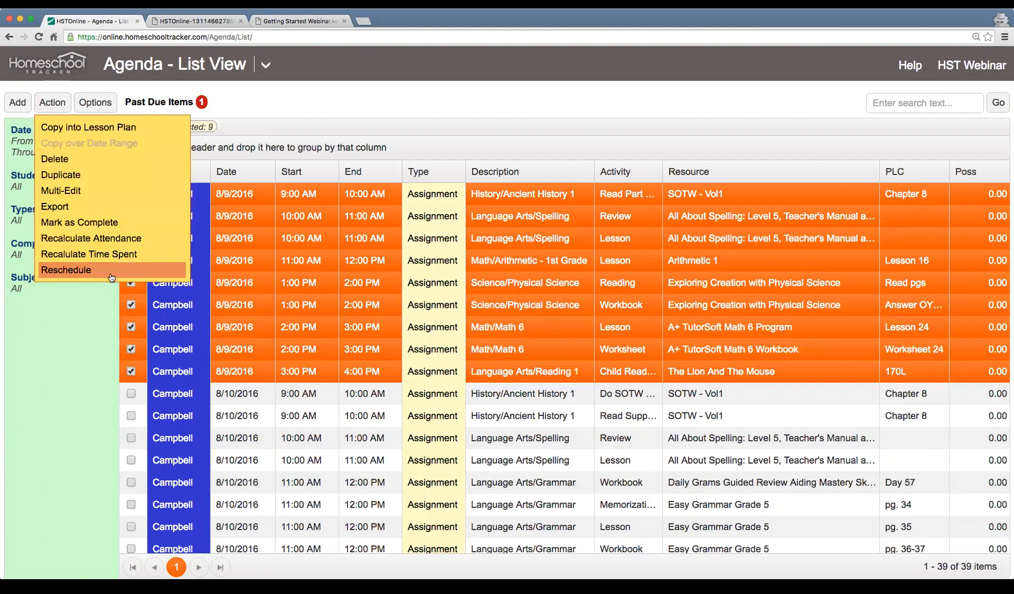
click(91, 269)
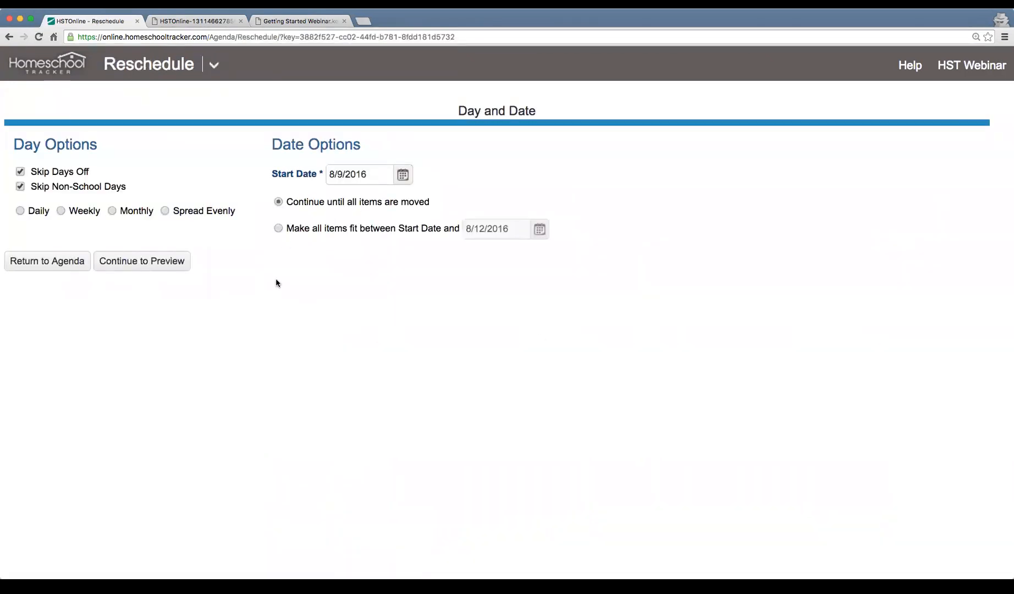
click(403, 174)
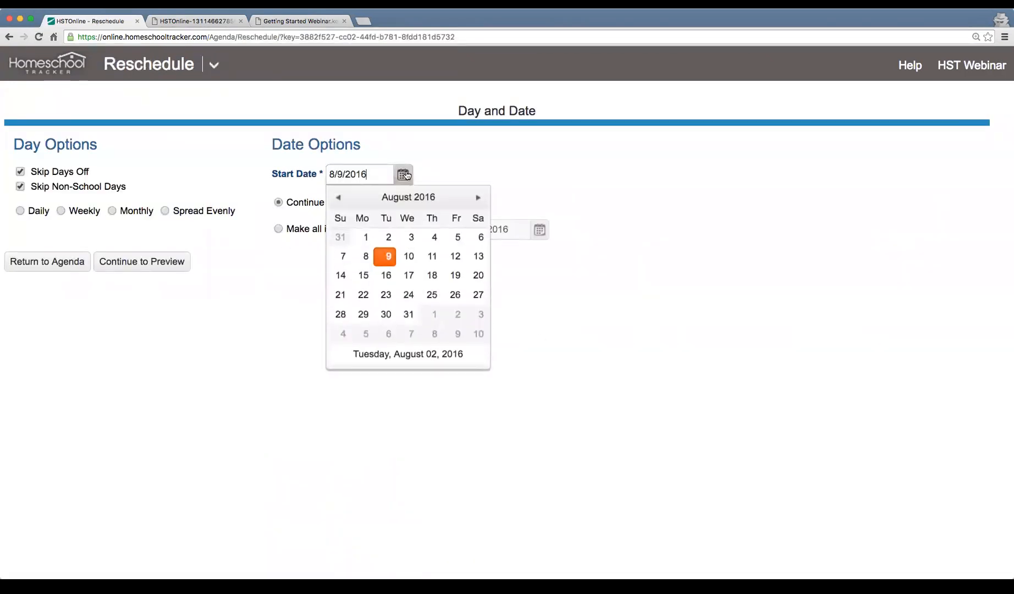
click(411, 263)
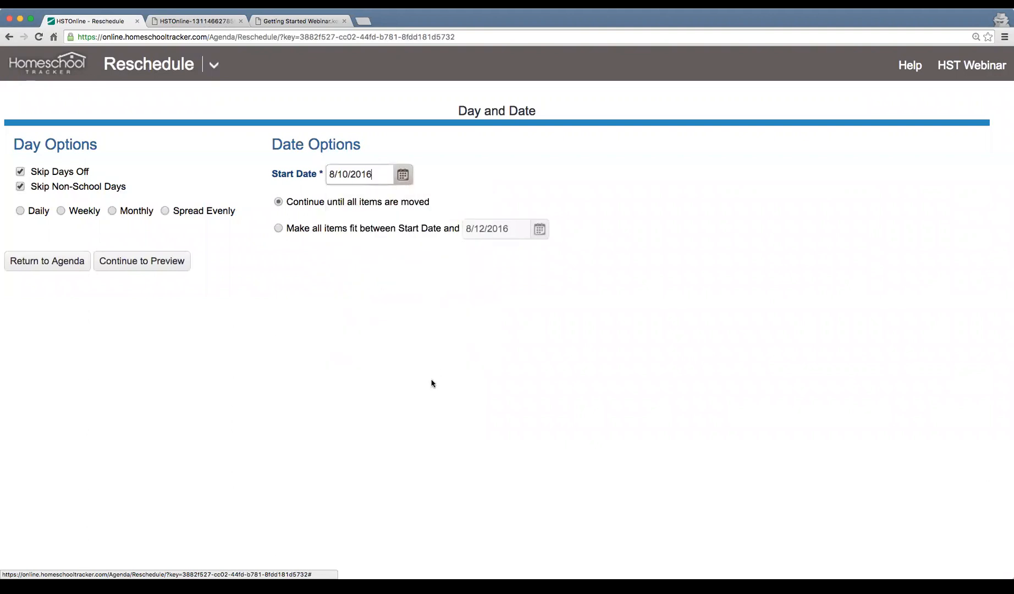
click(159, 264)
- Compare the August 9 assignments with the existing August 10 items in the preview, then select and accept all the moves
scroll(356, 263, down, 3)
scroll(356, 263, up, 3)
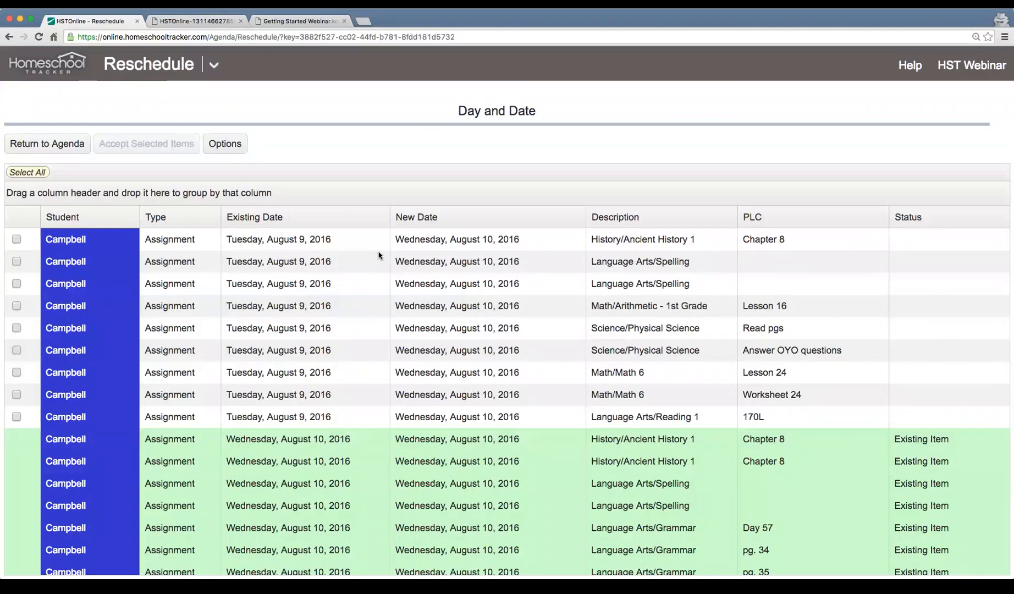
scroll(519, 359, down, 3)
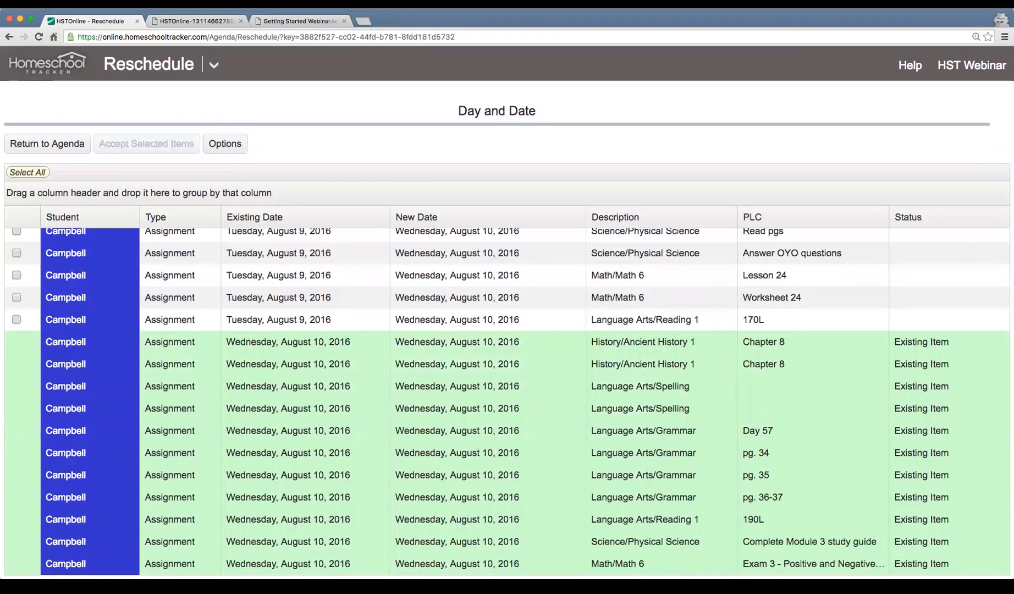
scroll(226, 455, up, 3)
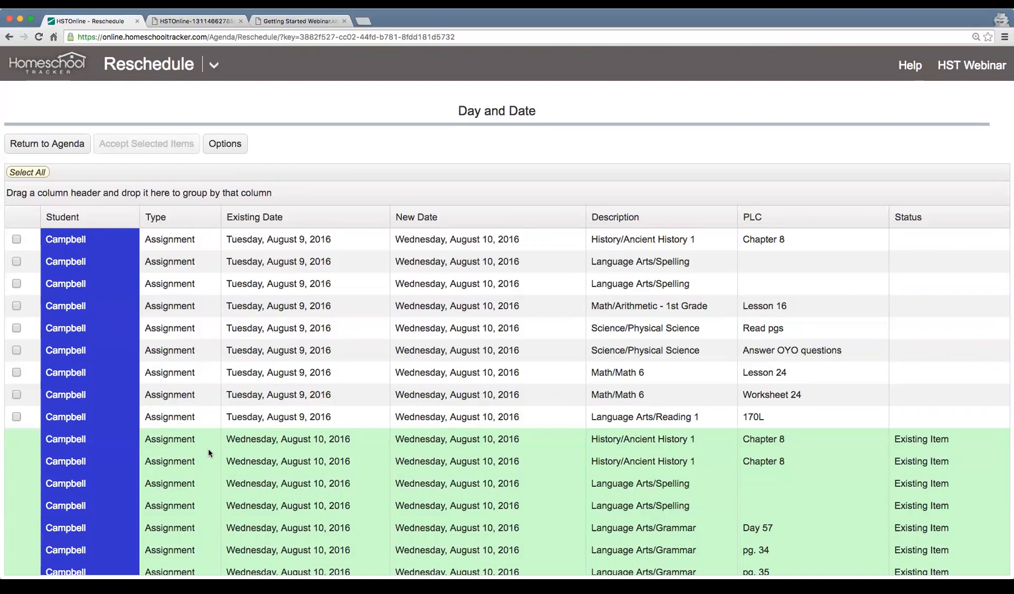
click(27, 172)
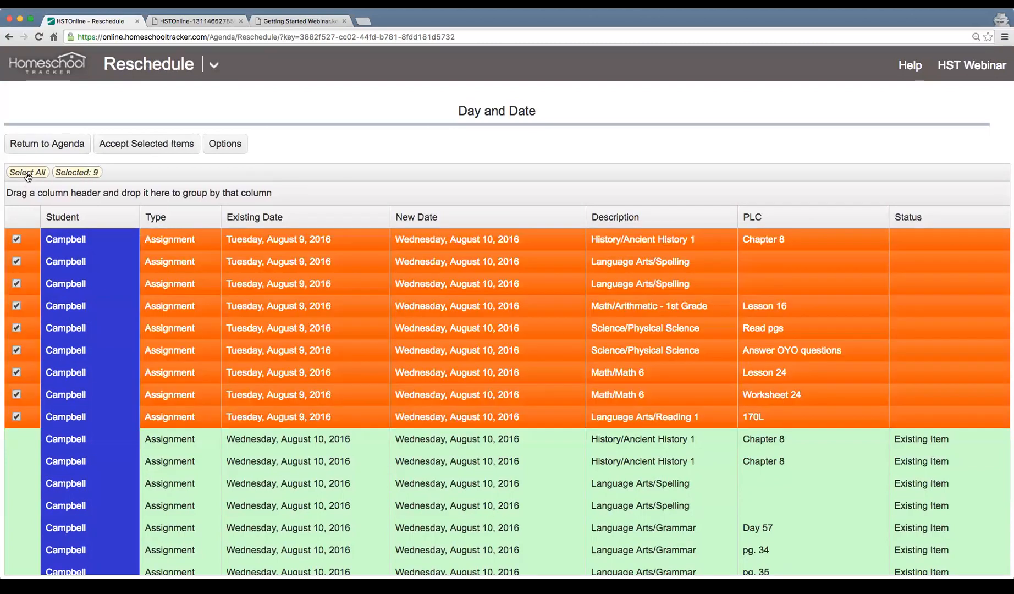
click(116, 145)
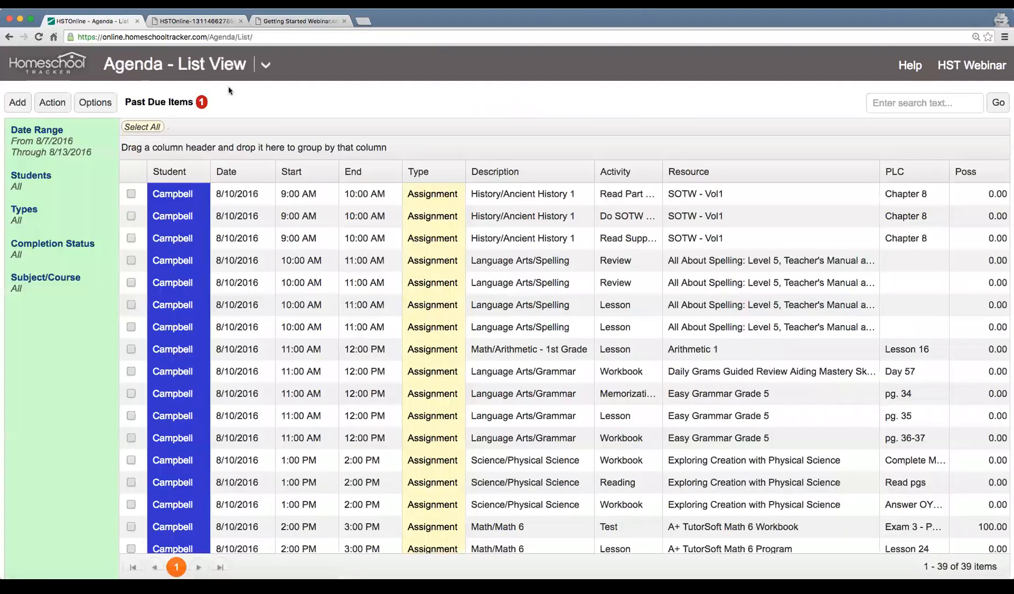
- Open the agenda in calendar view and check the assignments on August 10–12 and in the week of August 15–19
click(265, 67)
click(92, 124)
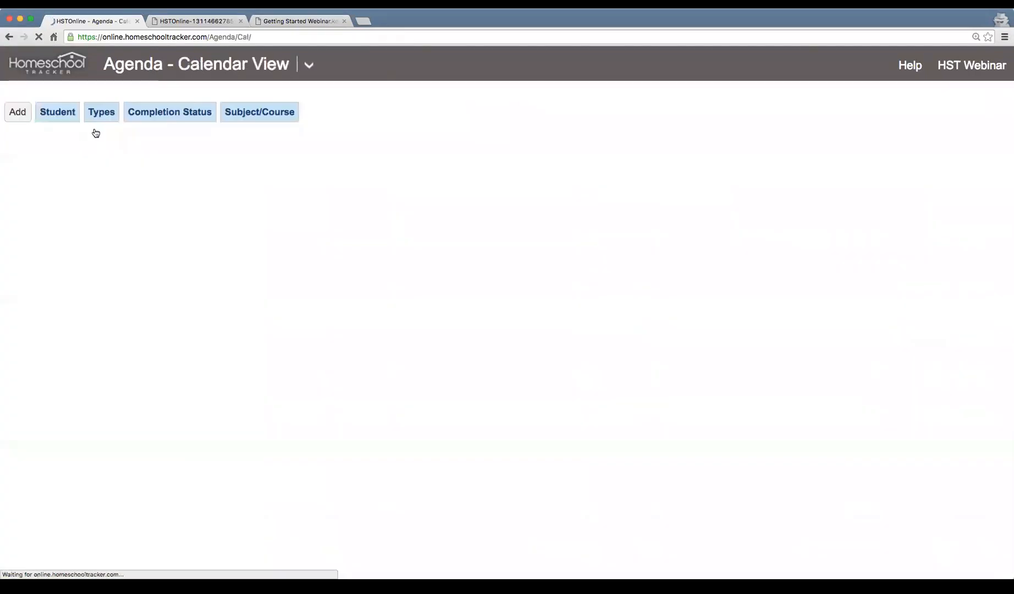
scroll(559, 434, down, 5)
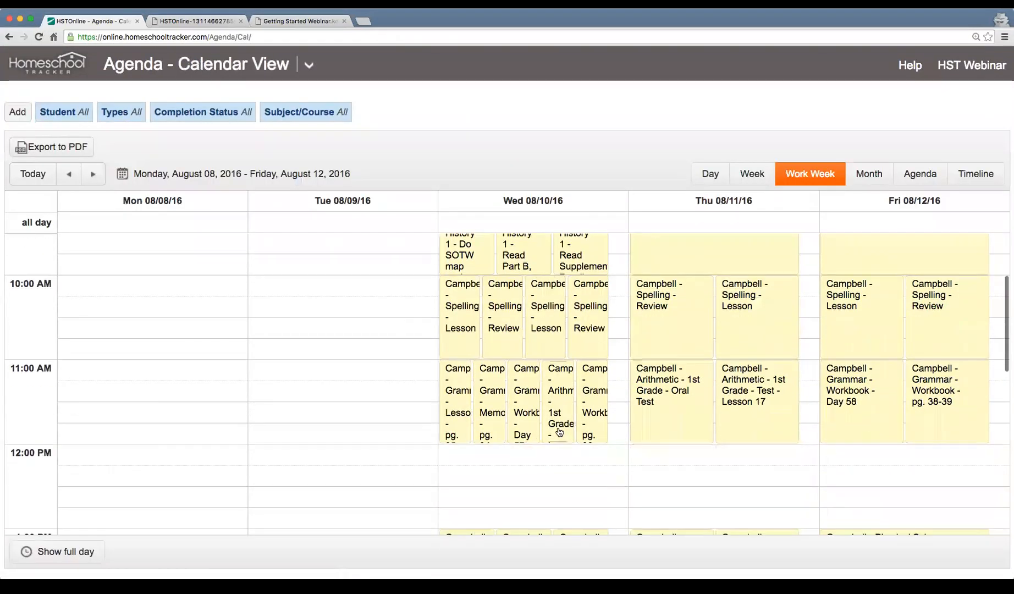
scroll(559, 432, down, 3)
scroll(559, 431, up, 4)
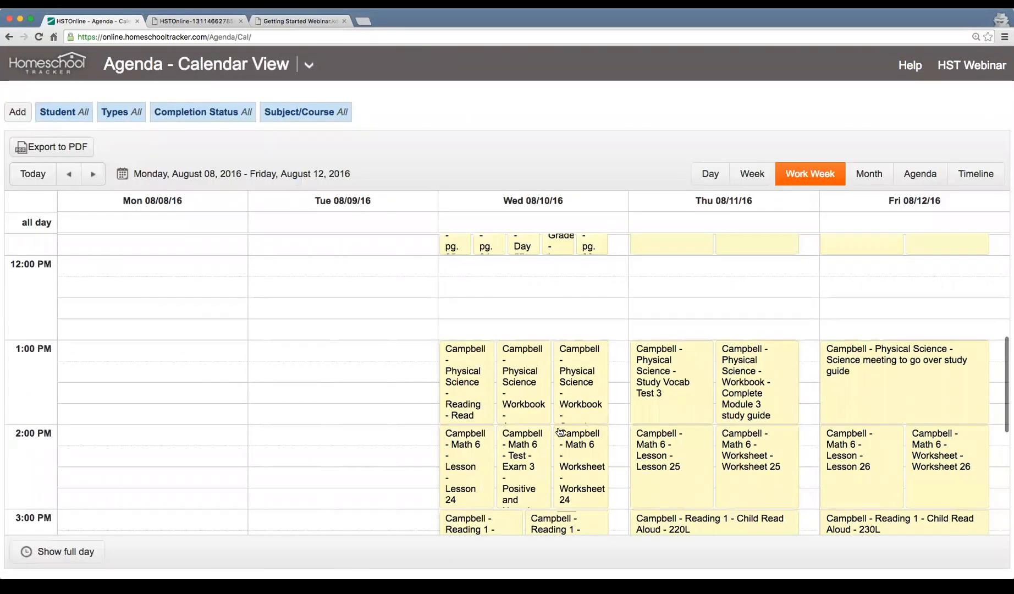
scroll(559, 431, up, 2)
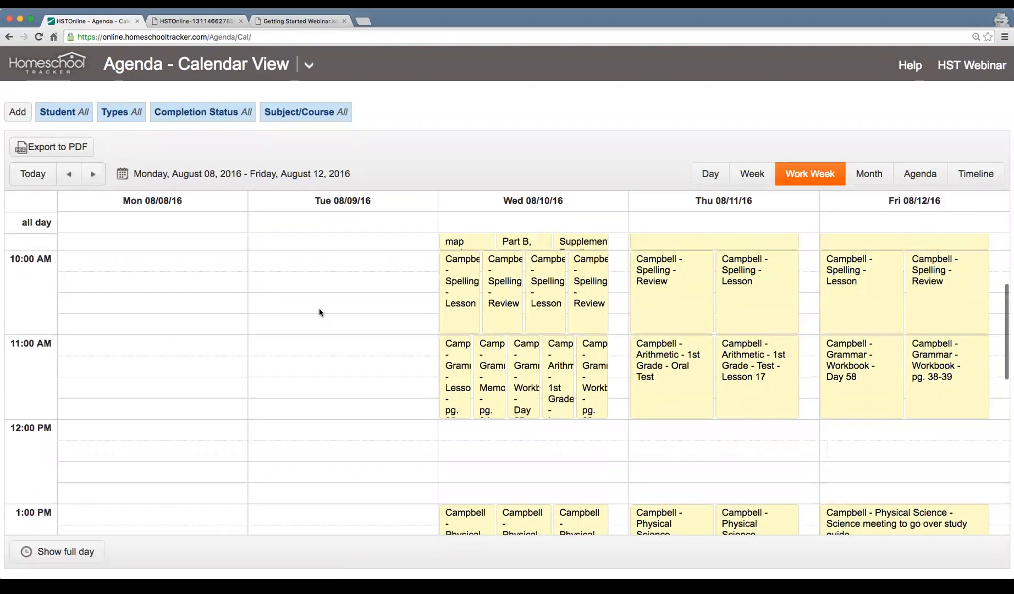
click(93, 174)
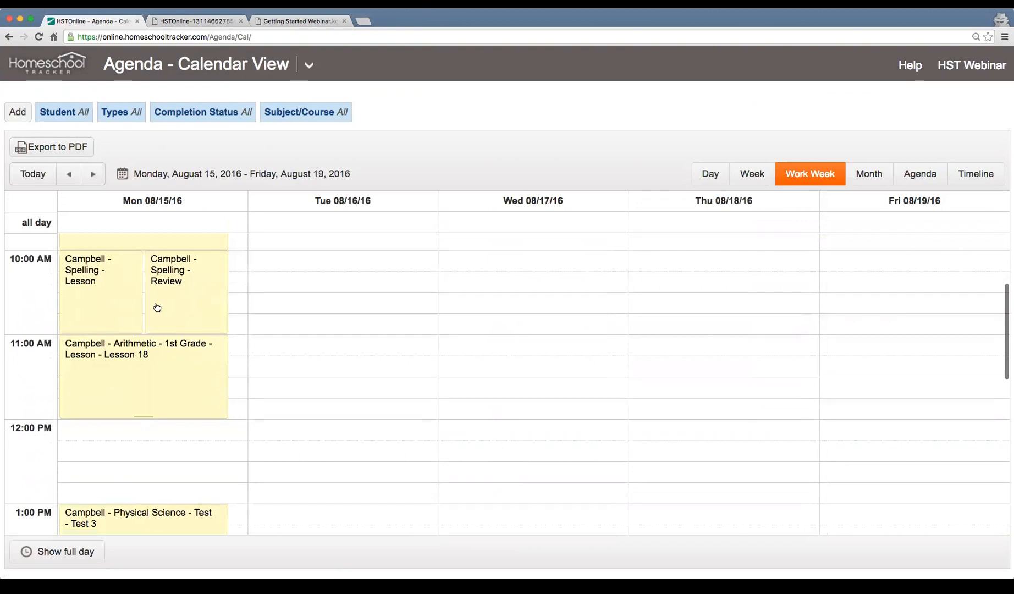
click(68, 175)
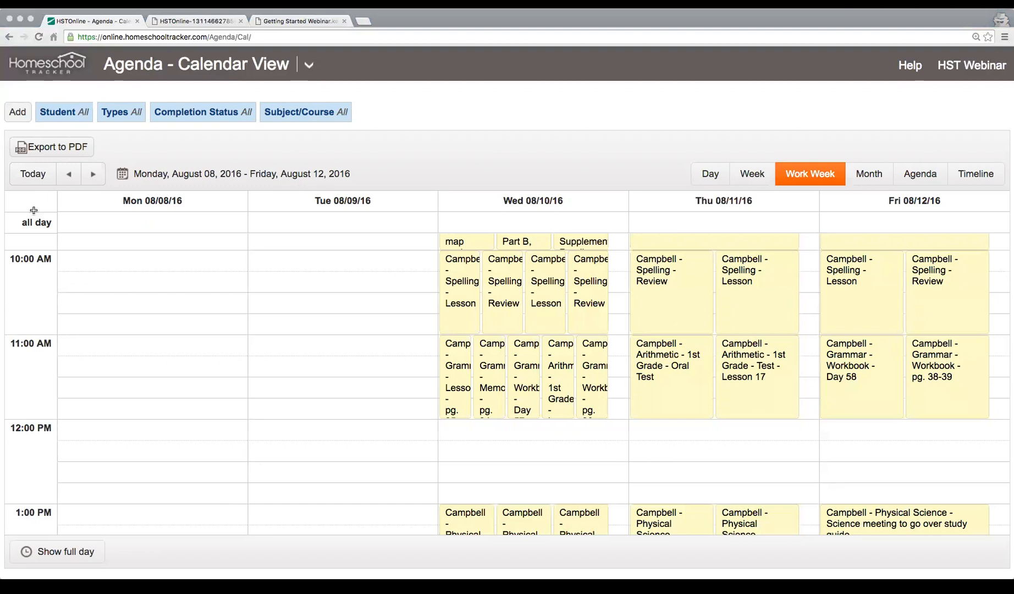
click(614, 154)
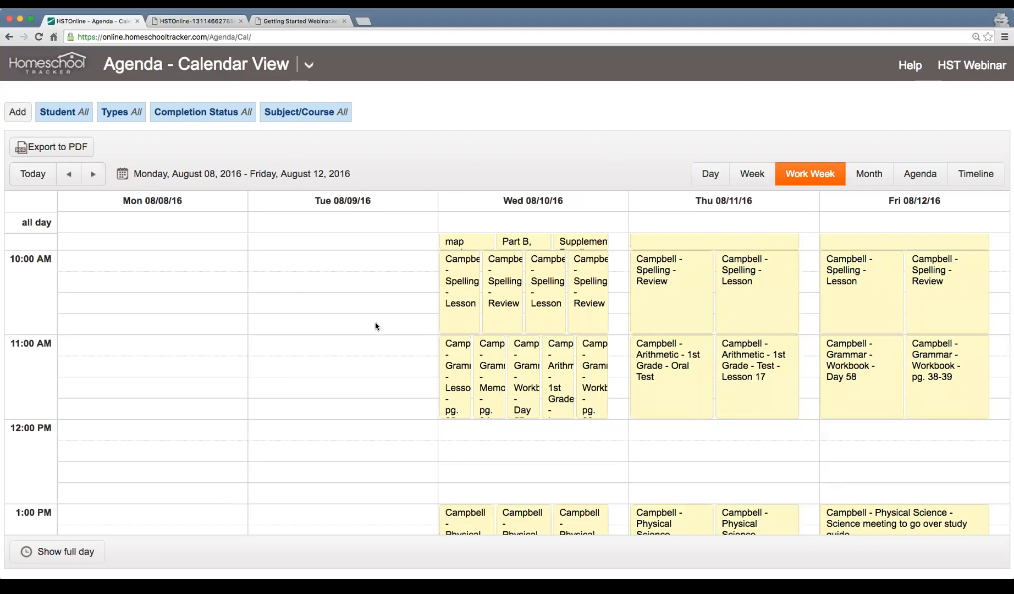
scroll(434, 318, down, 2)
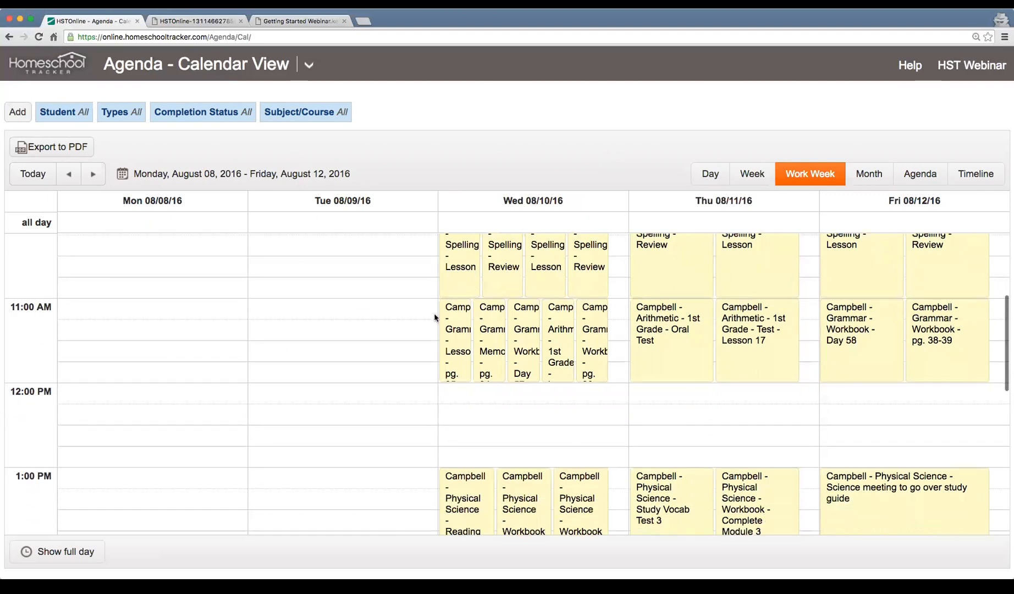
scroll(434, 318, up, 5)
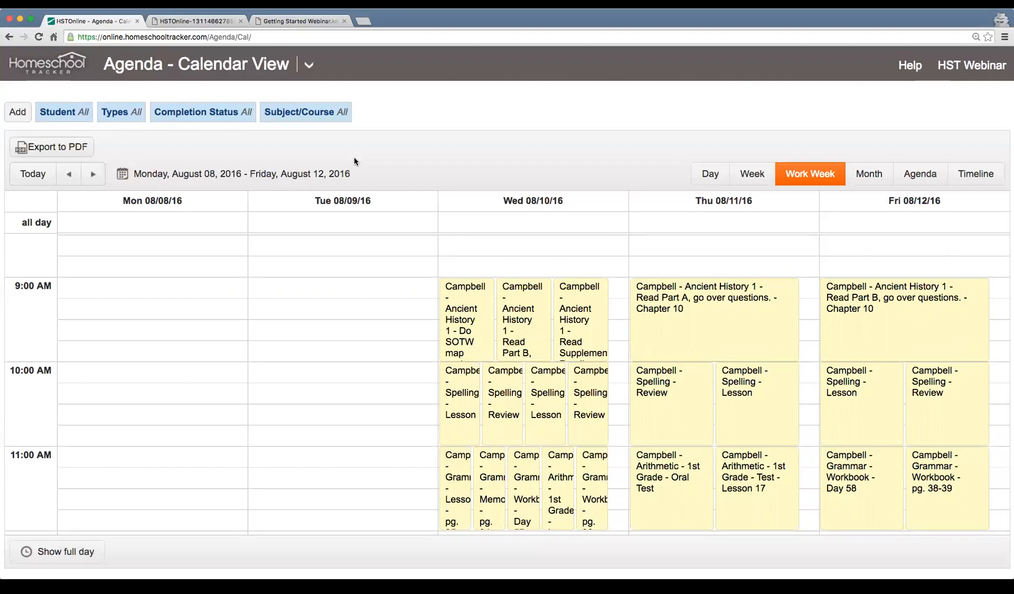
scroll(427, 302, down, 1)
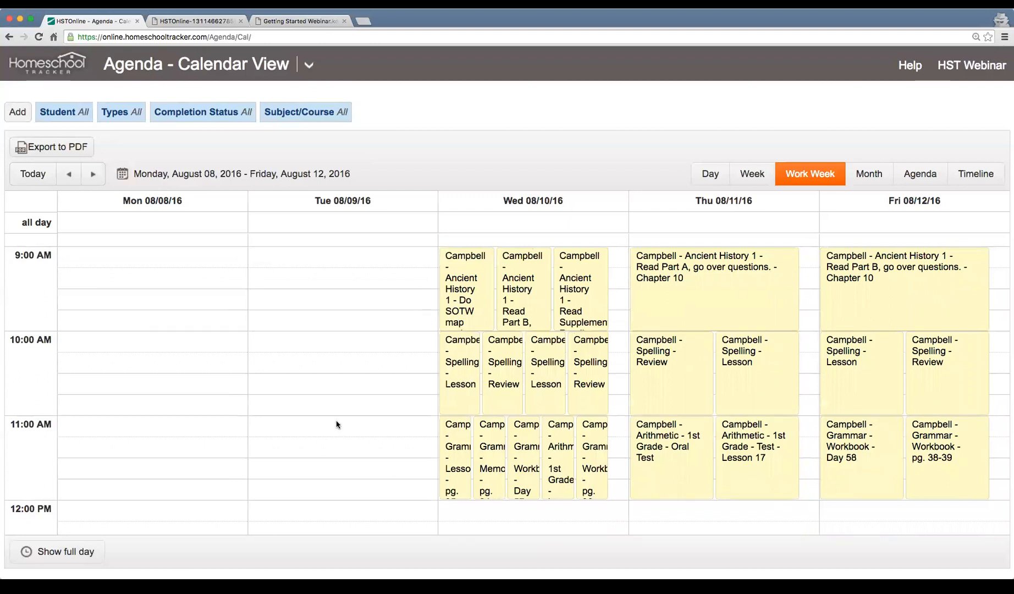
scroll(337, 424, down, 1)
scroll(336, 424, up, 2)
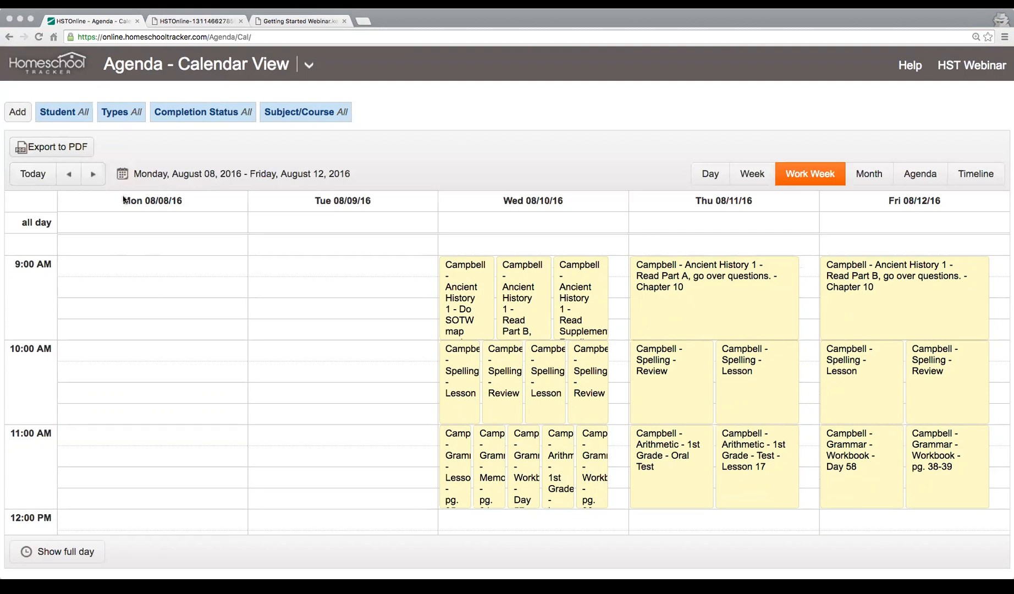
click(451, 149)
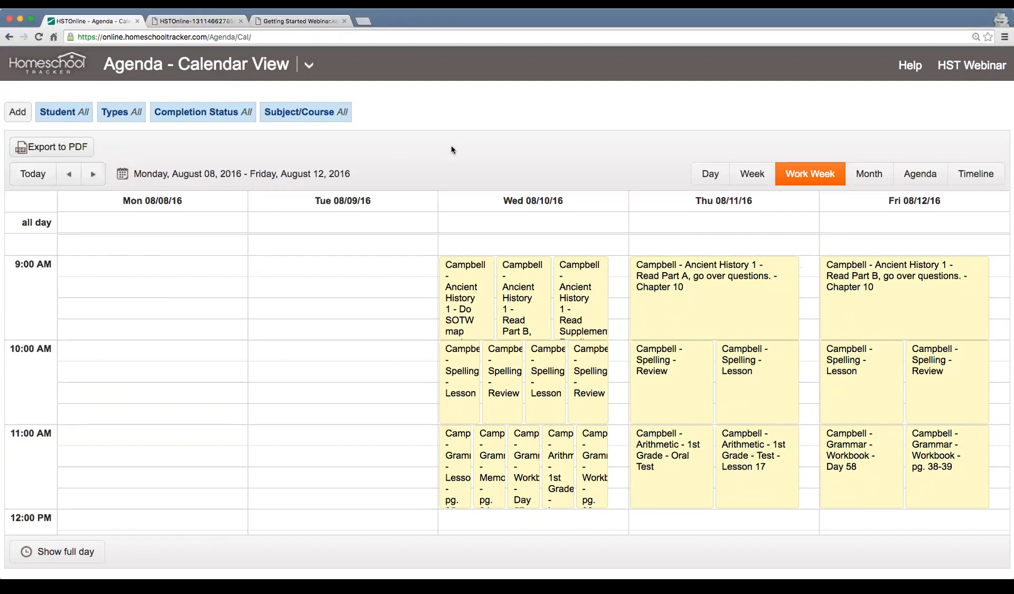